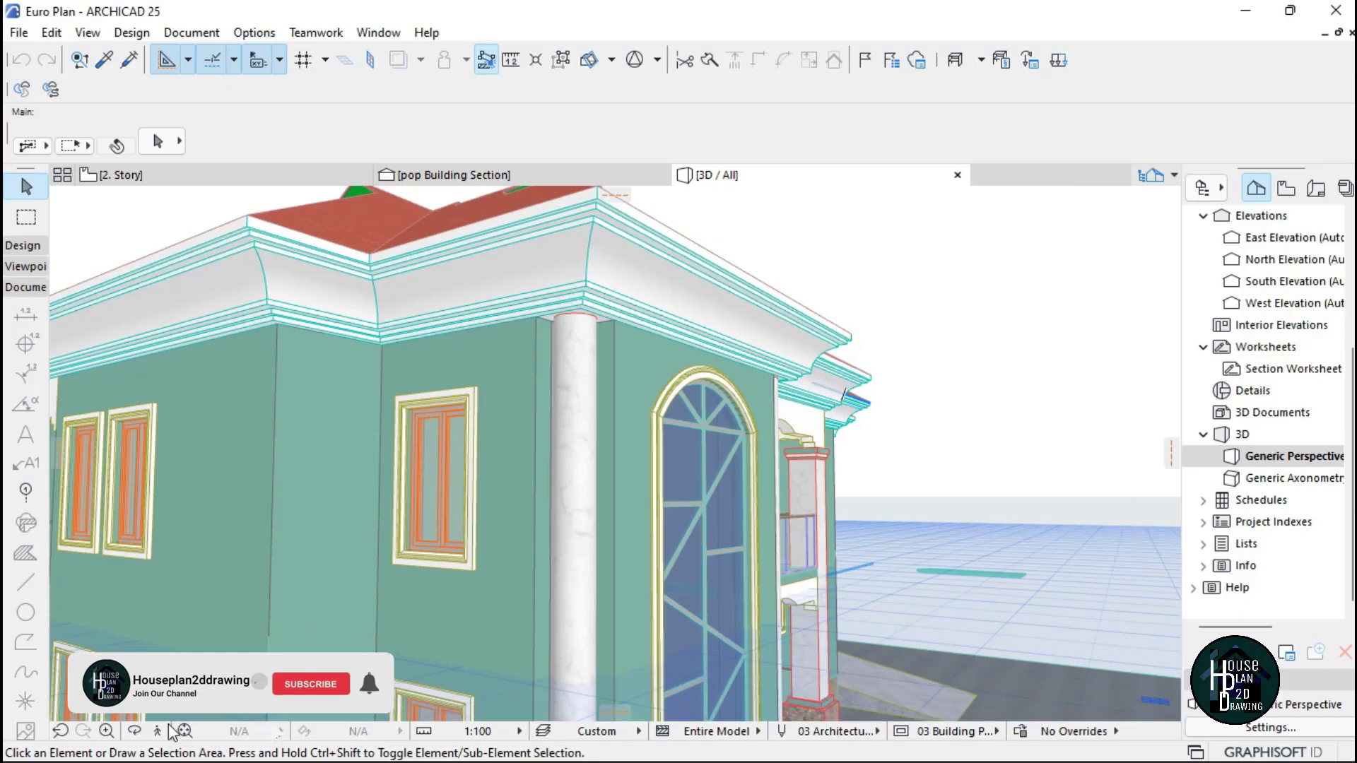
# Walk around the 3D house model to examine the roof cornice and the ceiling above the car porch
pyautogui.click(170, 731)
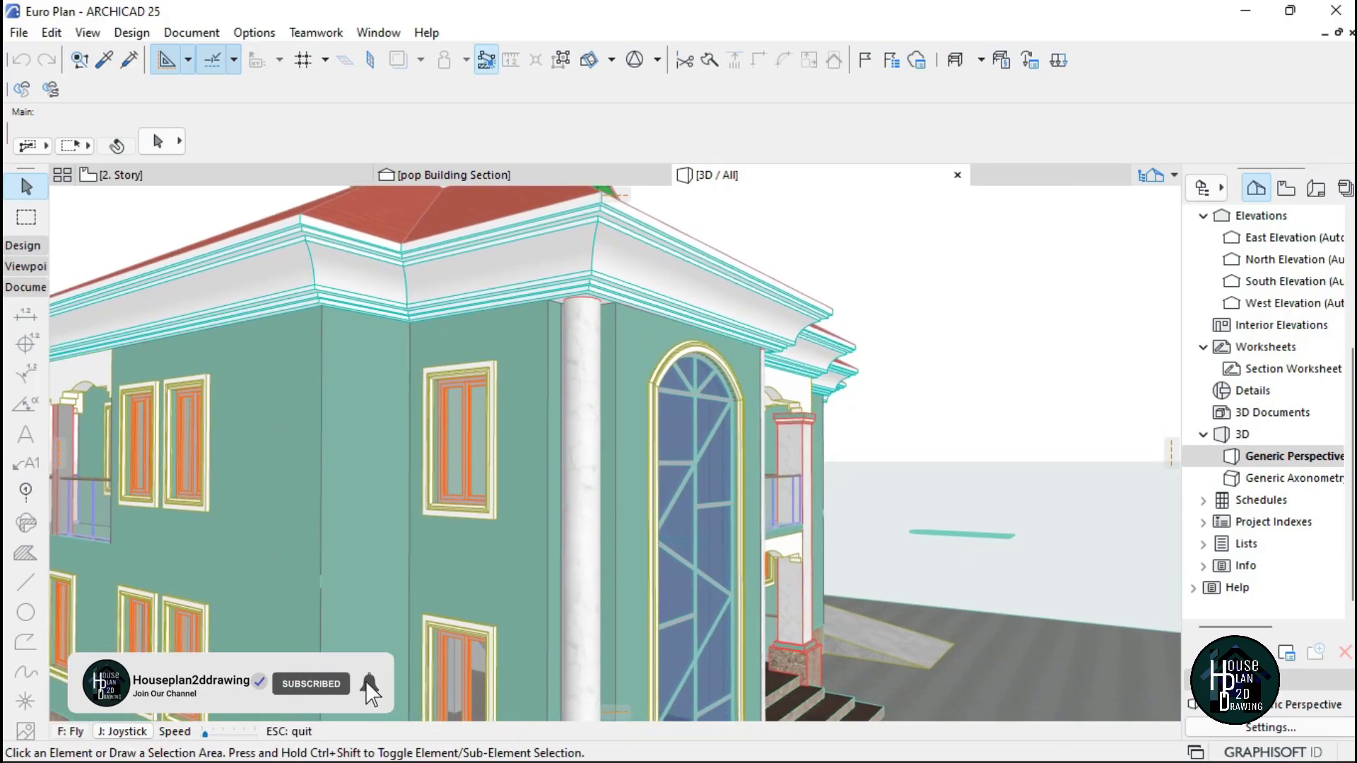
pyautogui.press('Right')
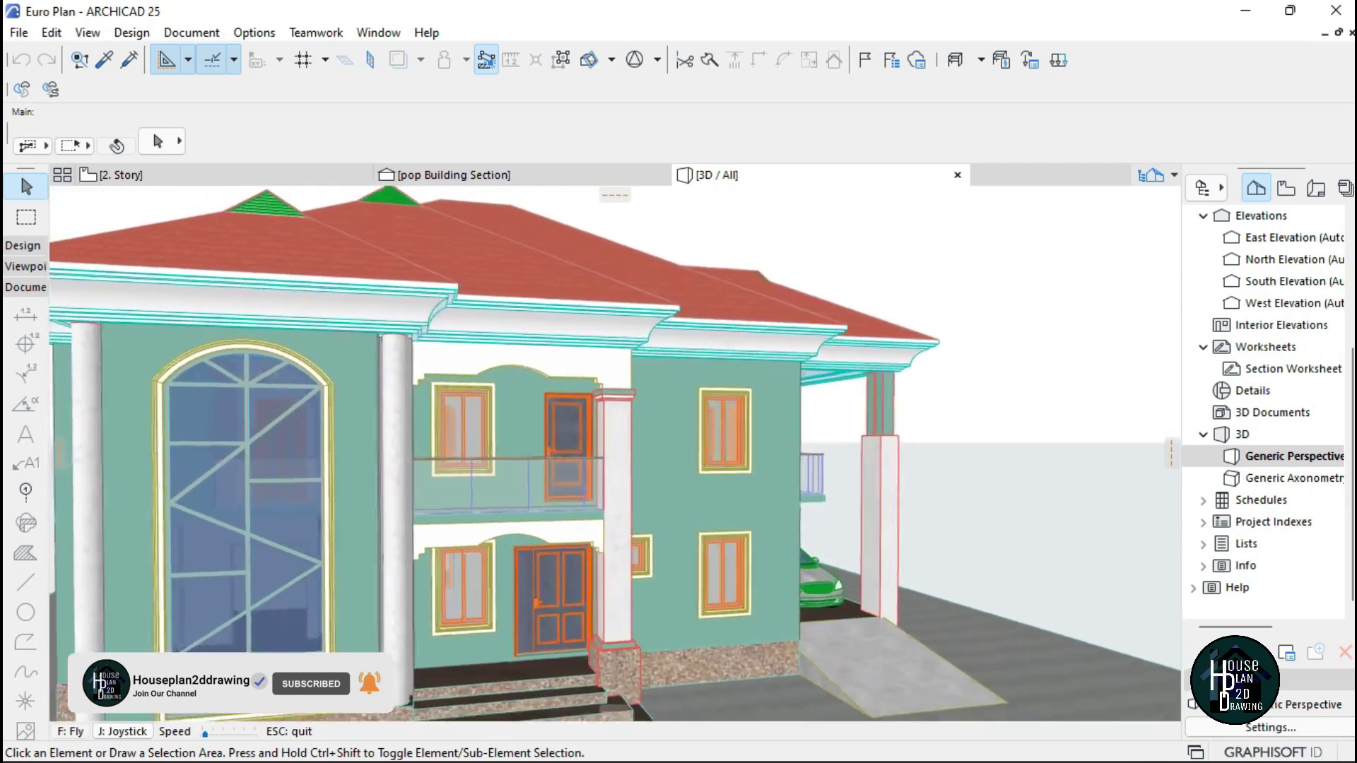
pyautogui.press('Up')
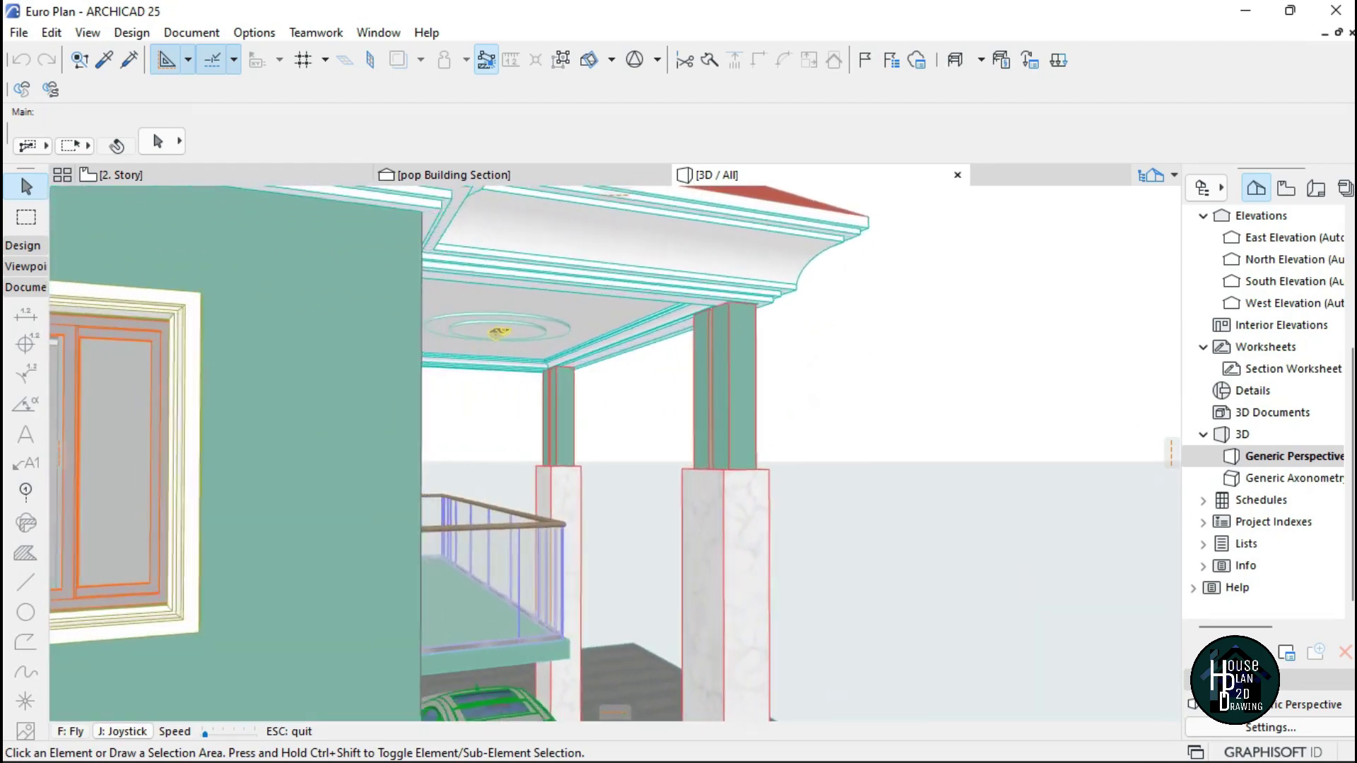
pyautogui.press('Up')
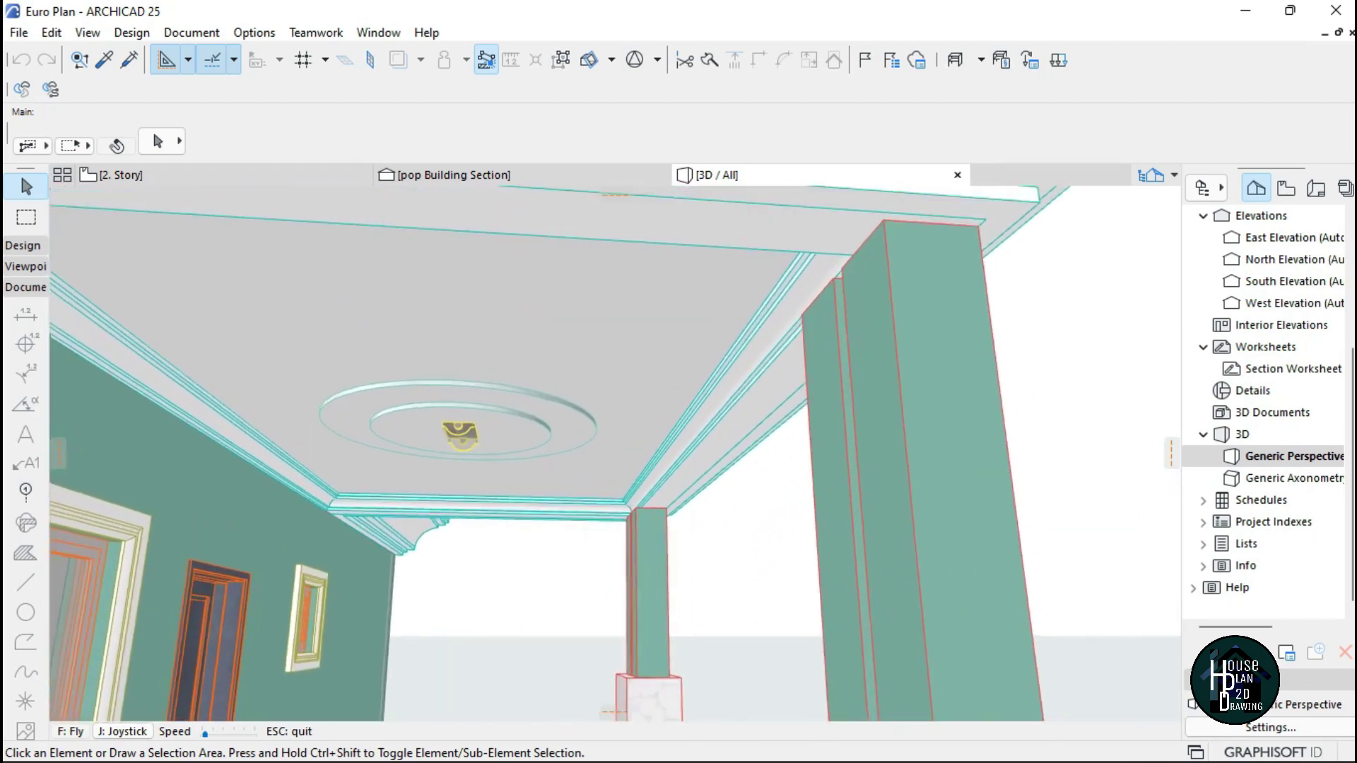
pyautogui.press('Down')
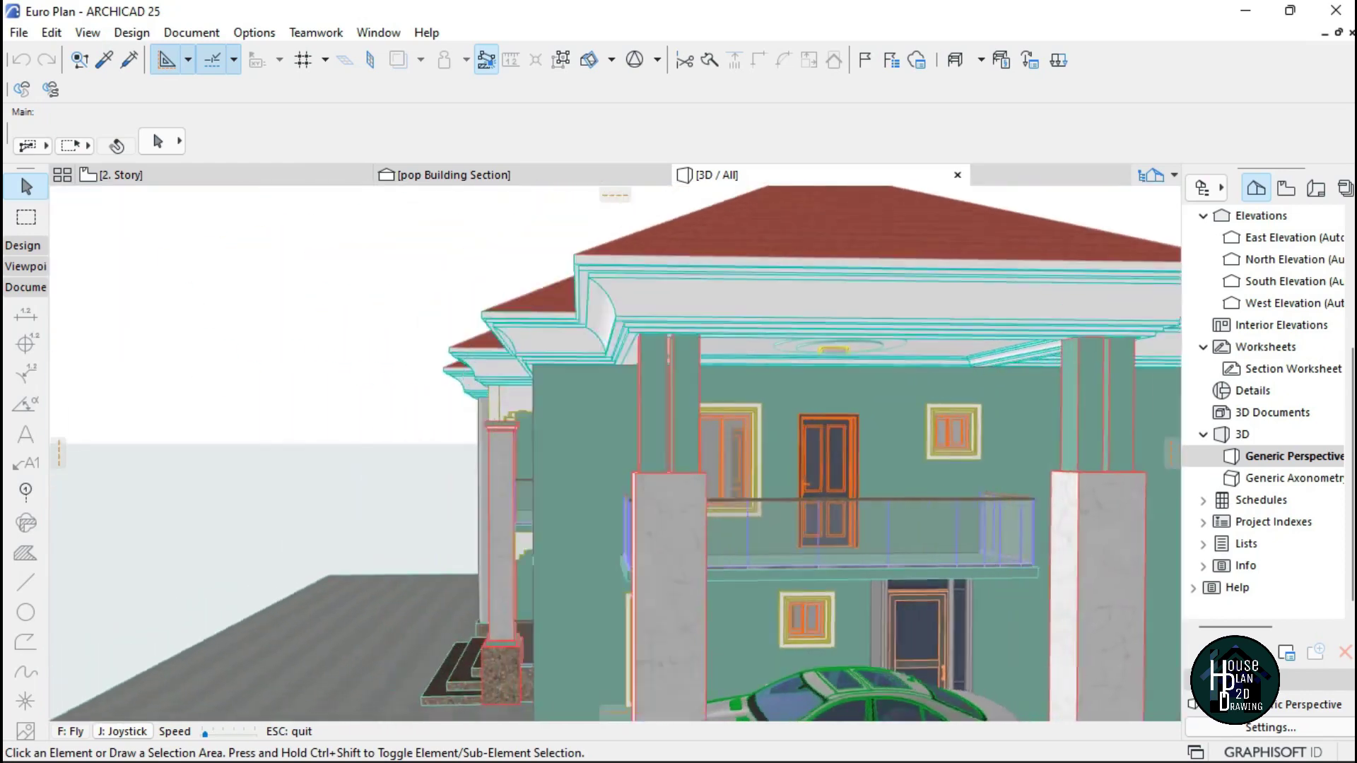
pyautogui.press('Up')
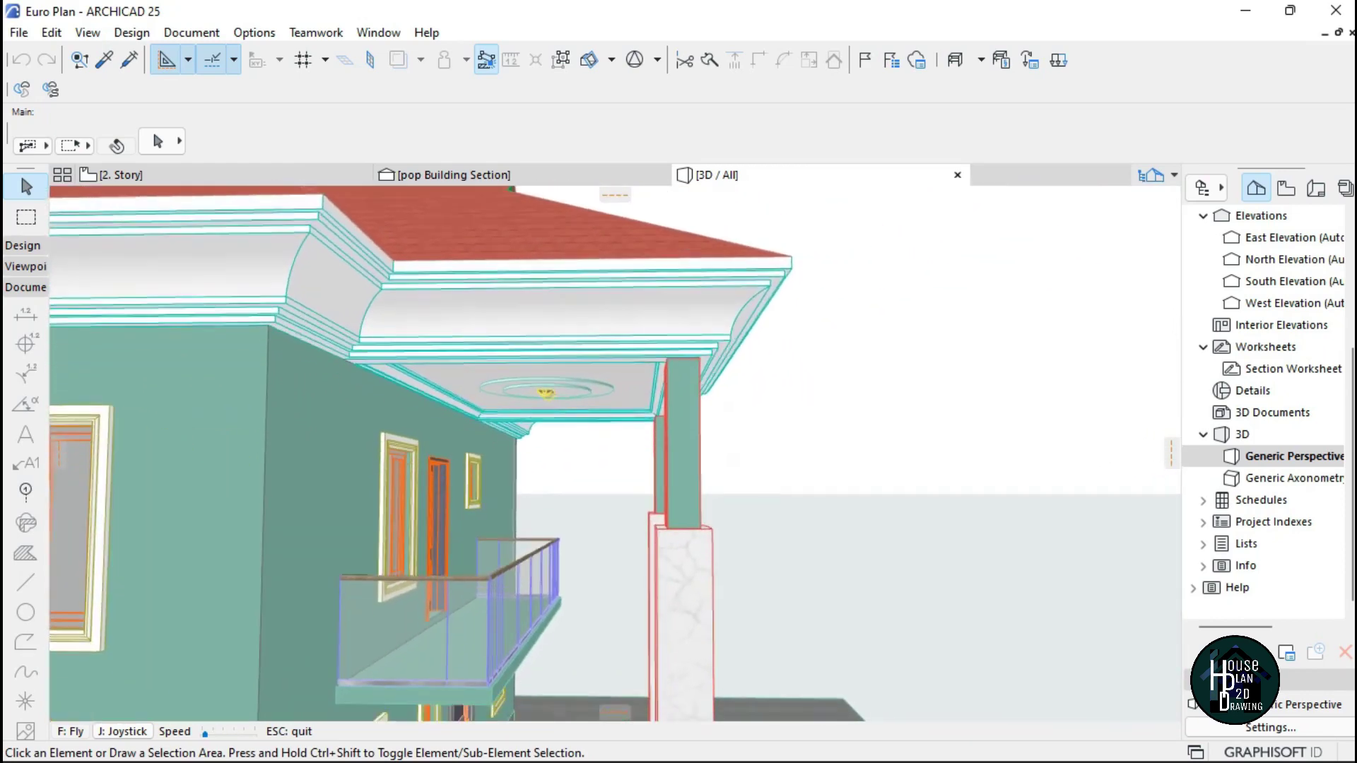
pyautogui.press('Up')
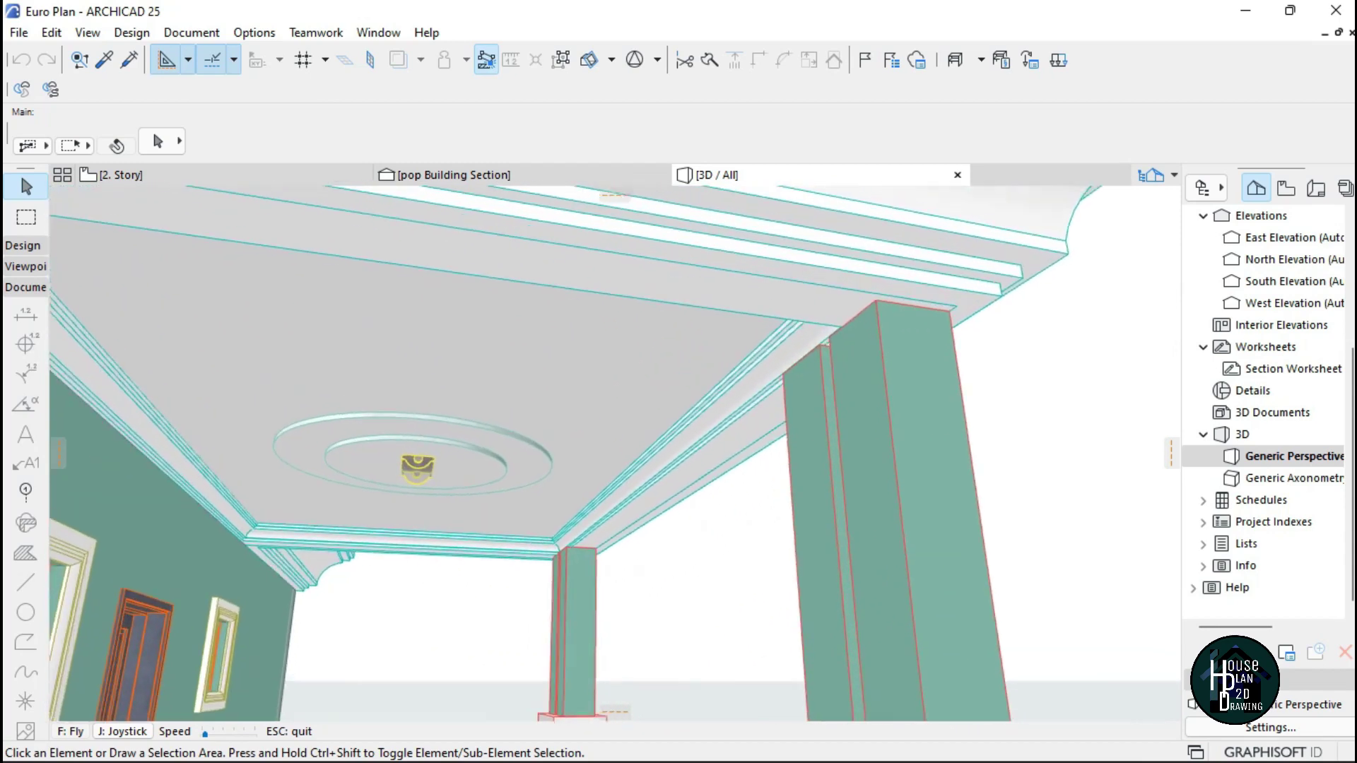
pyautogui.press('Escape')
# Delete the car porch's ceiling slab together with its two circular rings, the light fitting and the surrounding edge moulding
pyautogui.click(609, 382)
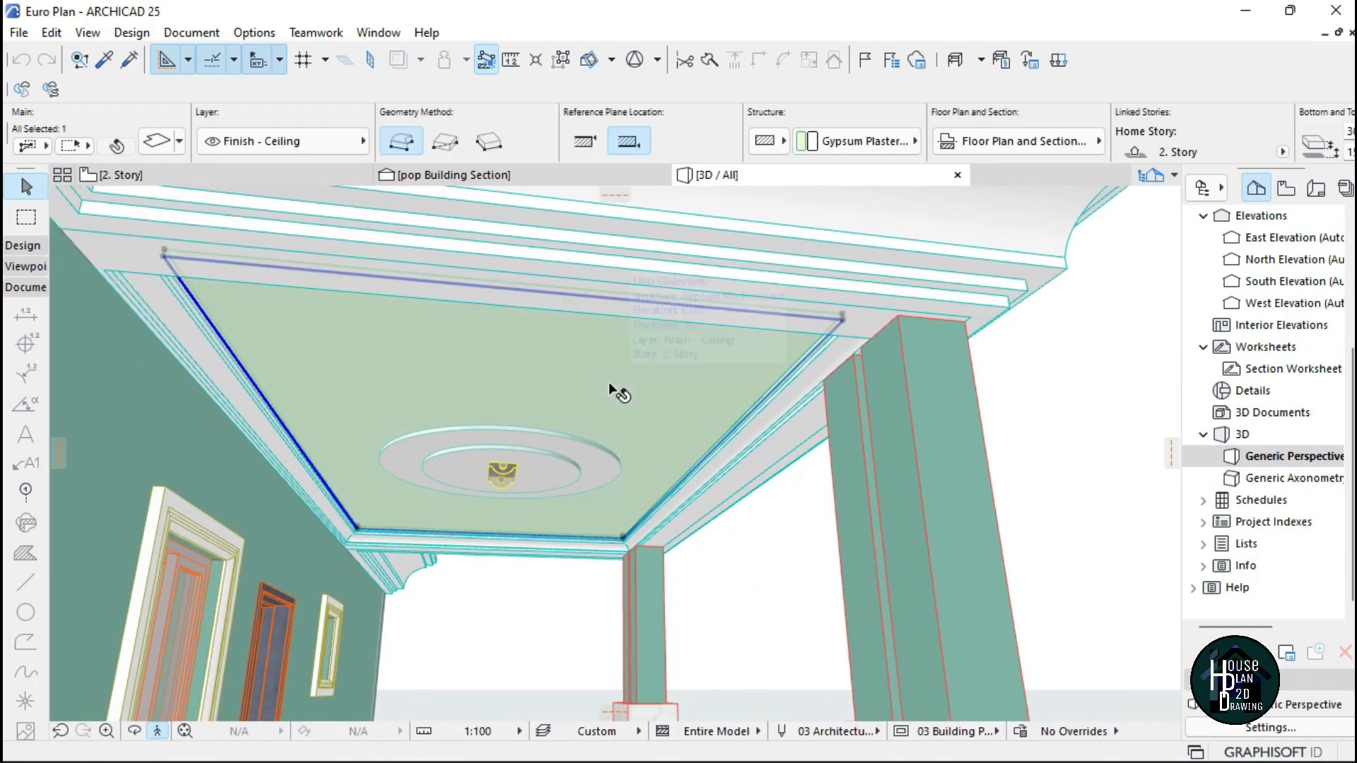
pyautogui.keyDown('shift'); pyautogui.click(587, 460); pyautogui.keyUp('shift')
pyautogui.keyDown('shift'); pyautogui.click(503, 473); pyautogui.keyUp('shift')
pyautogui.keyDown('shift'); pyautogui.click(562, 488); pyautogui.keyUp('shift')
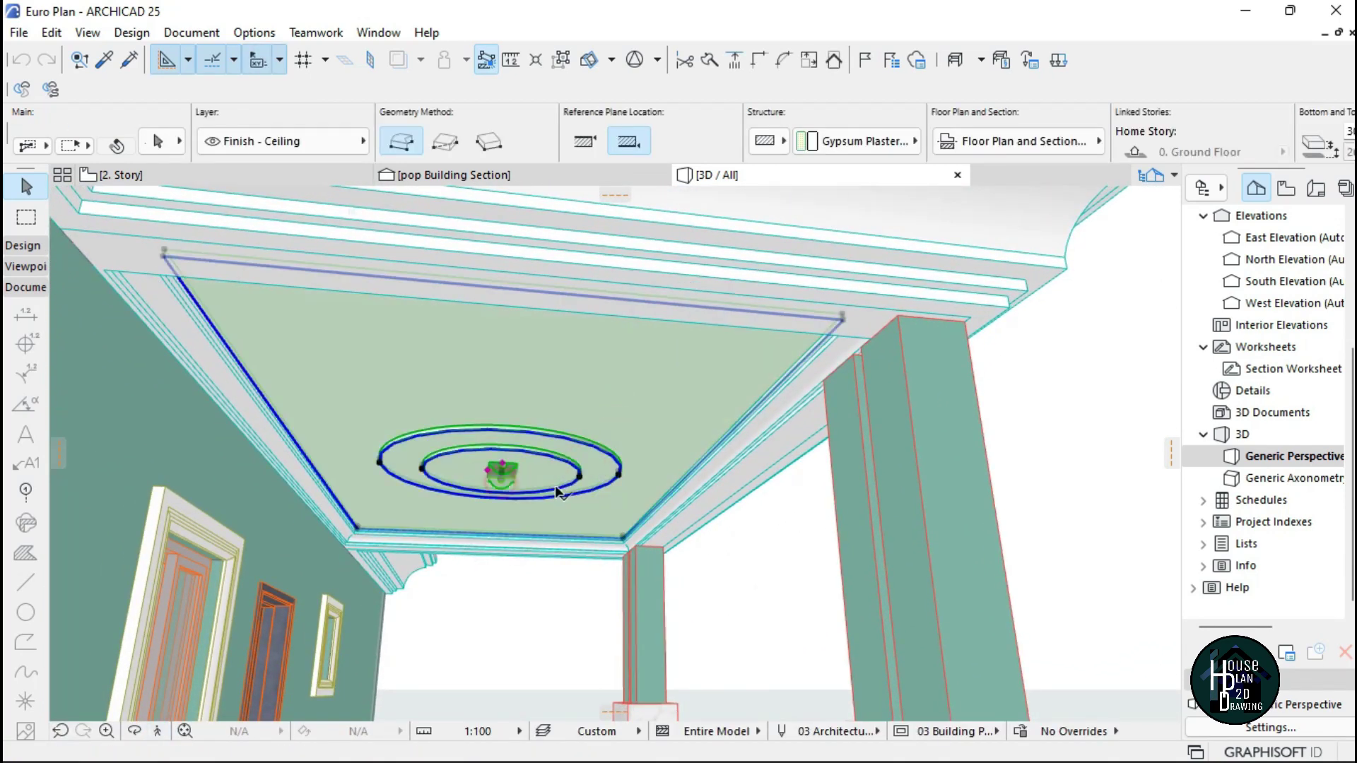
pyautogui.keyDown('shift'); pyautogui.click(581, 542); pyautogui.keyUp('shift')
pyautogui.rightClick(1059, 417)
pyautogui.press('Delete')
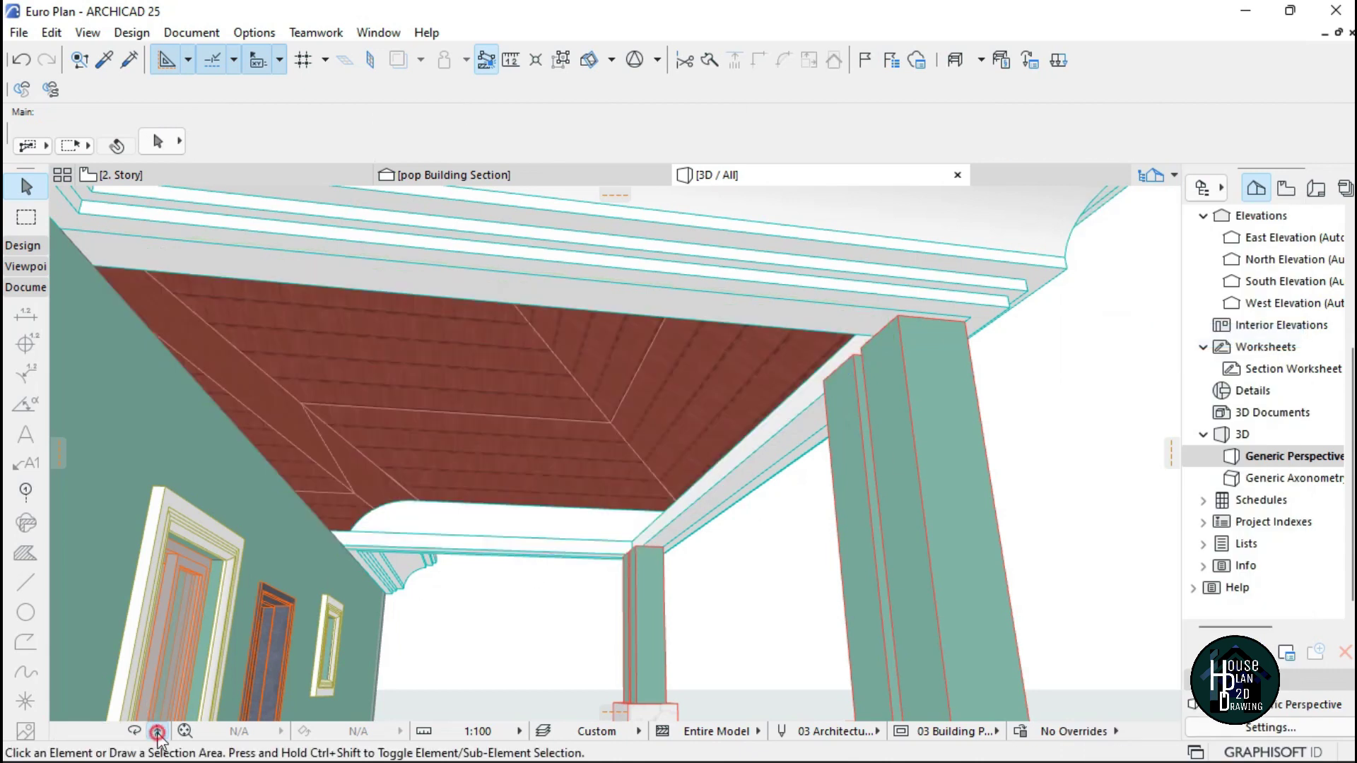
# Walk around the car porch to examine the exposed roof underside and the remaining cornice from several distances
pyautogui.click(157, 733)
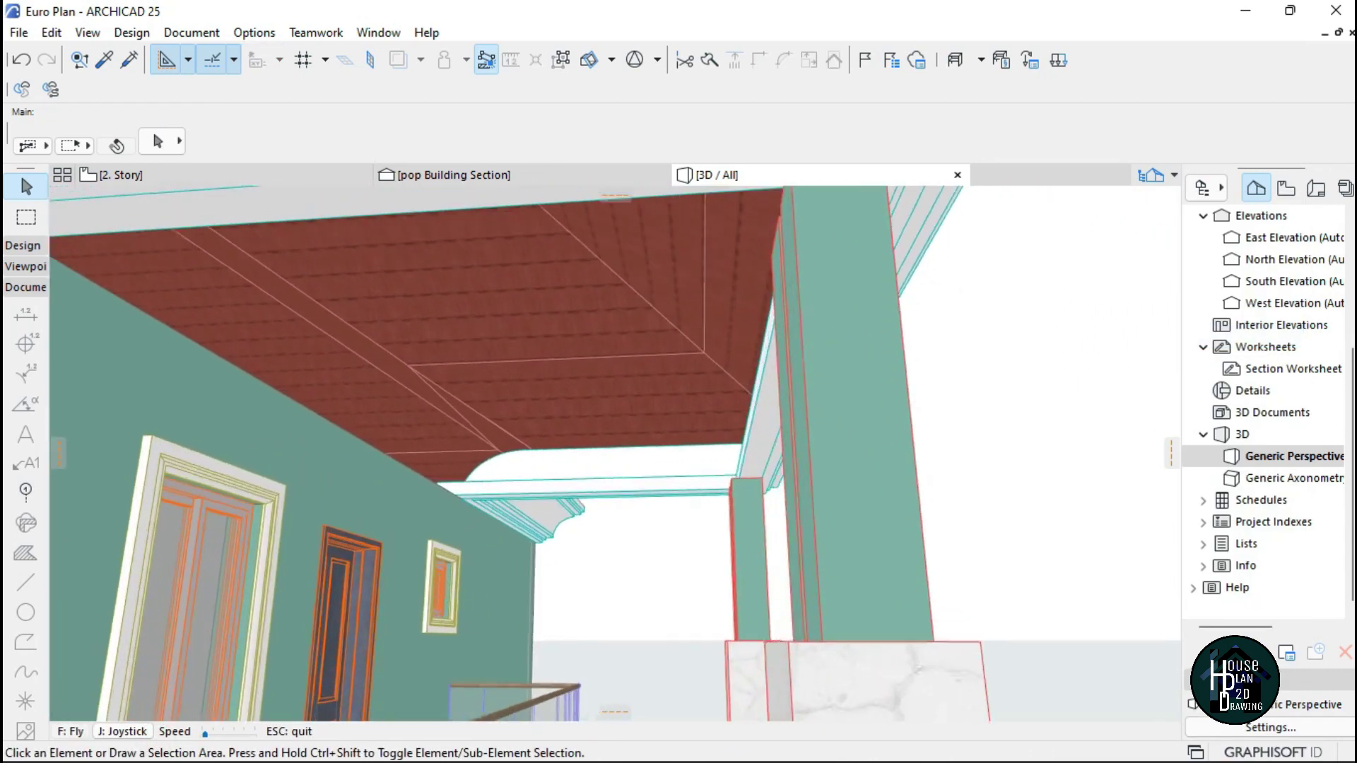
pyautogui.press('Left')
pyautogui.press('Down')
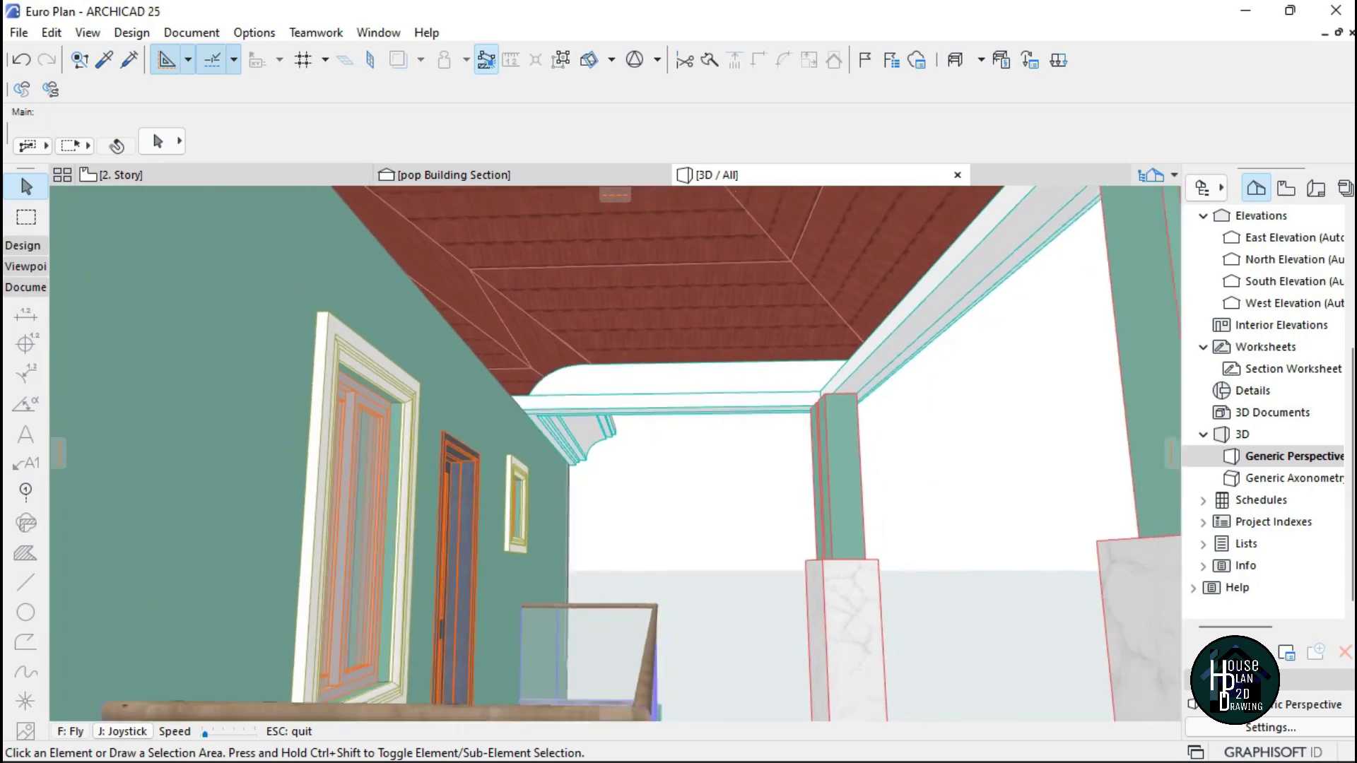
pyautogui.press('Down')
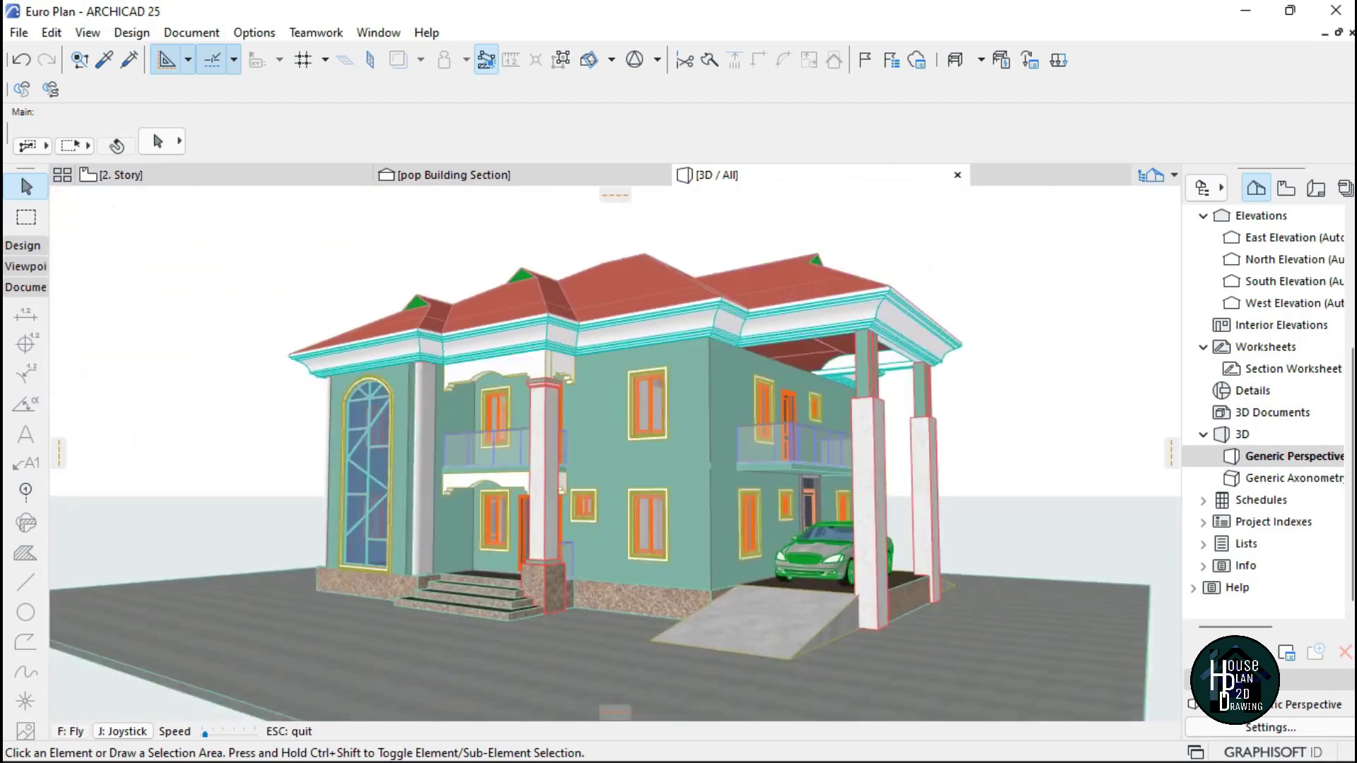
pyautogui.press('Up')
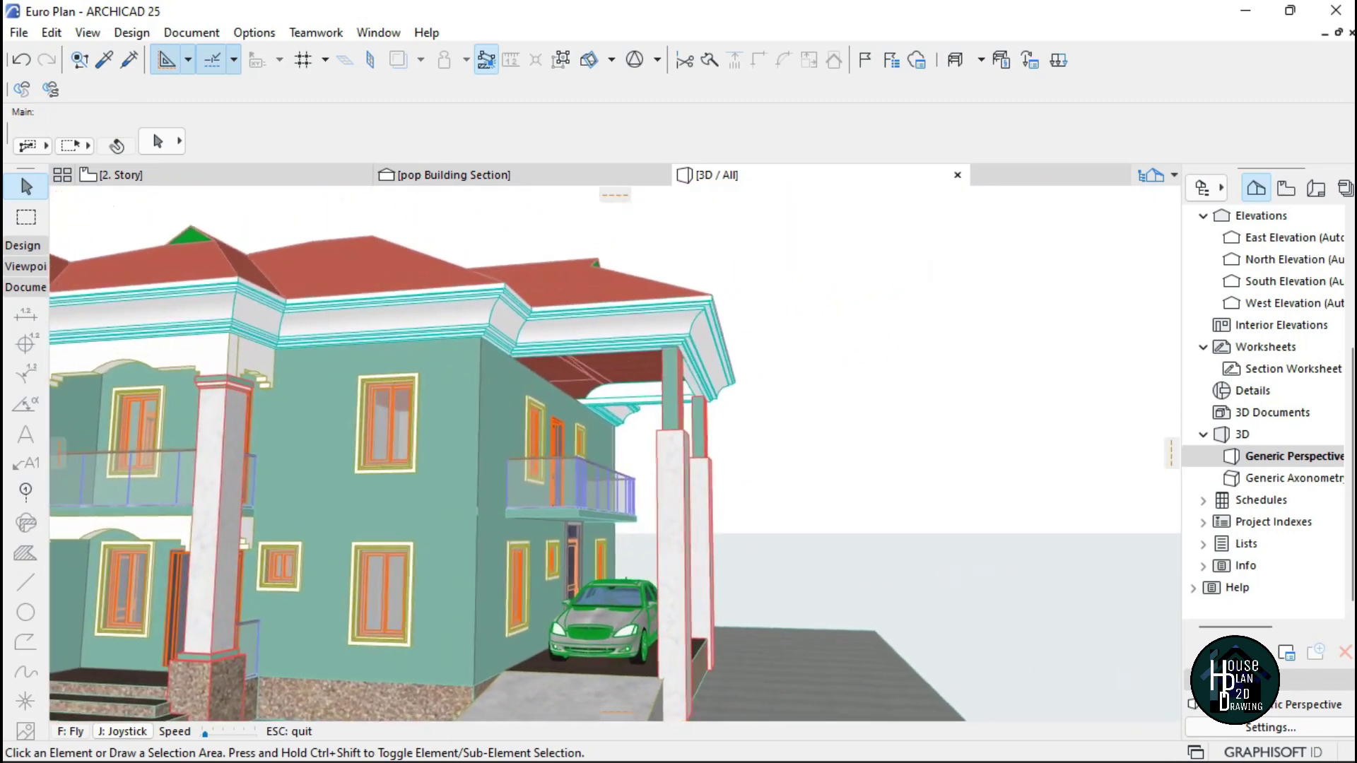
pyautogui.press('Up')
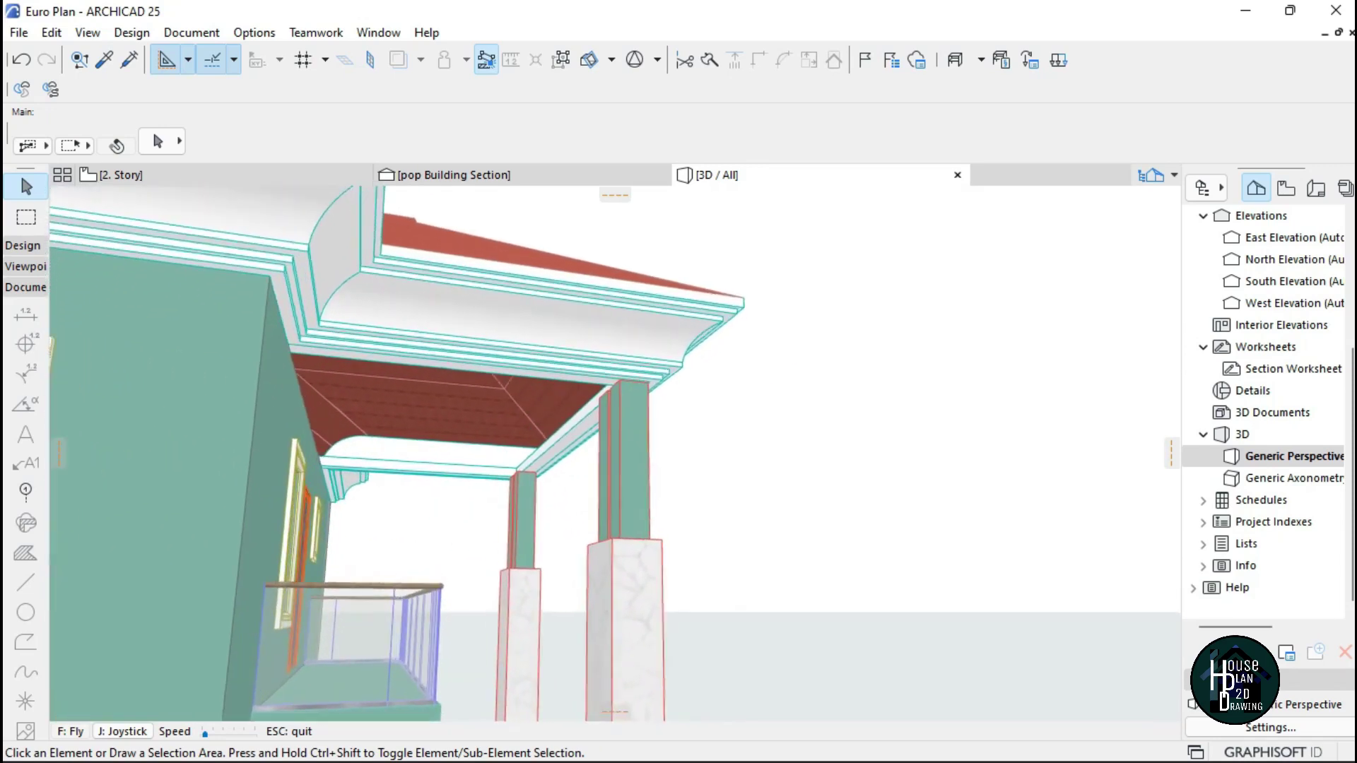
pyautogui.press('Up')
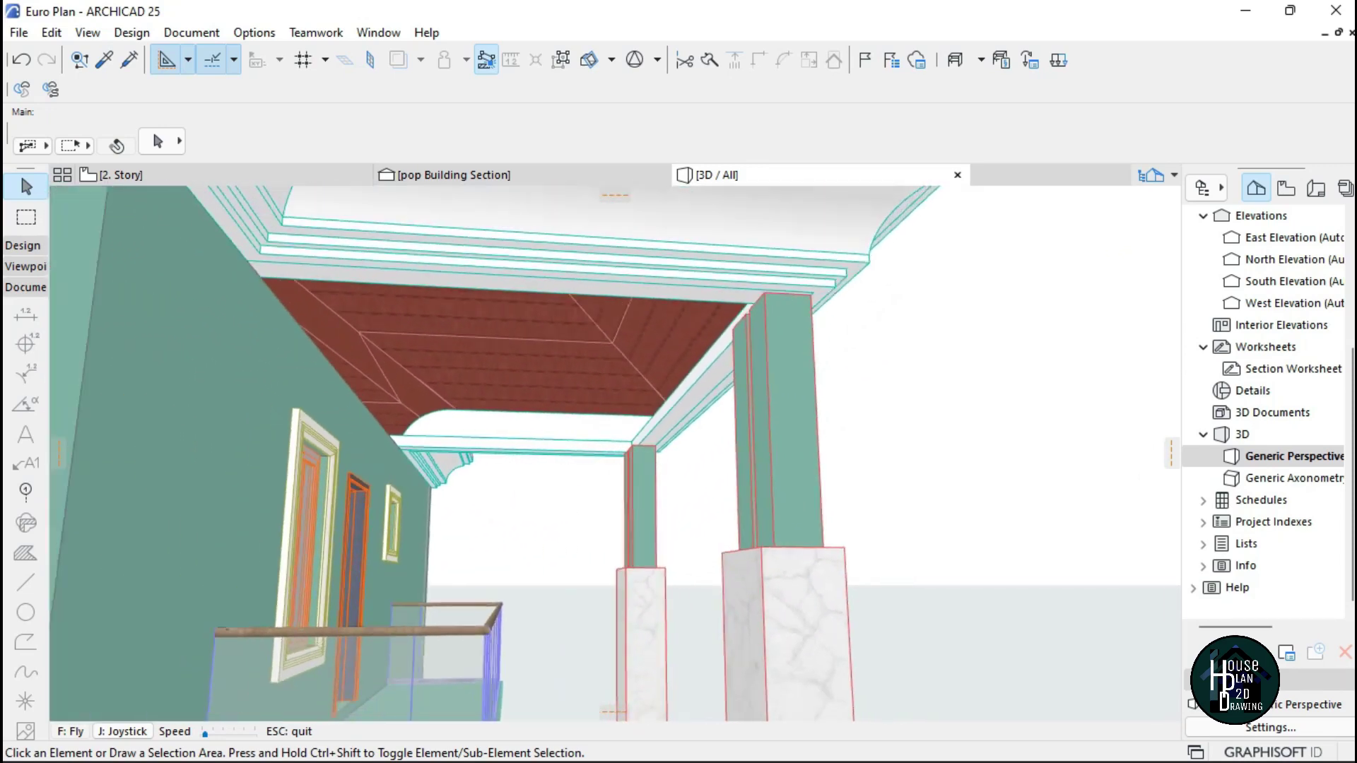
pyautogui.press('Down')
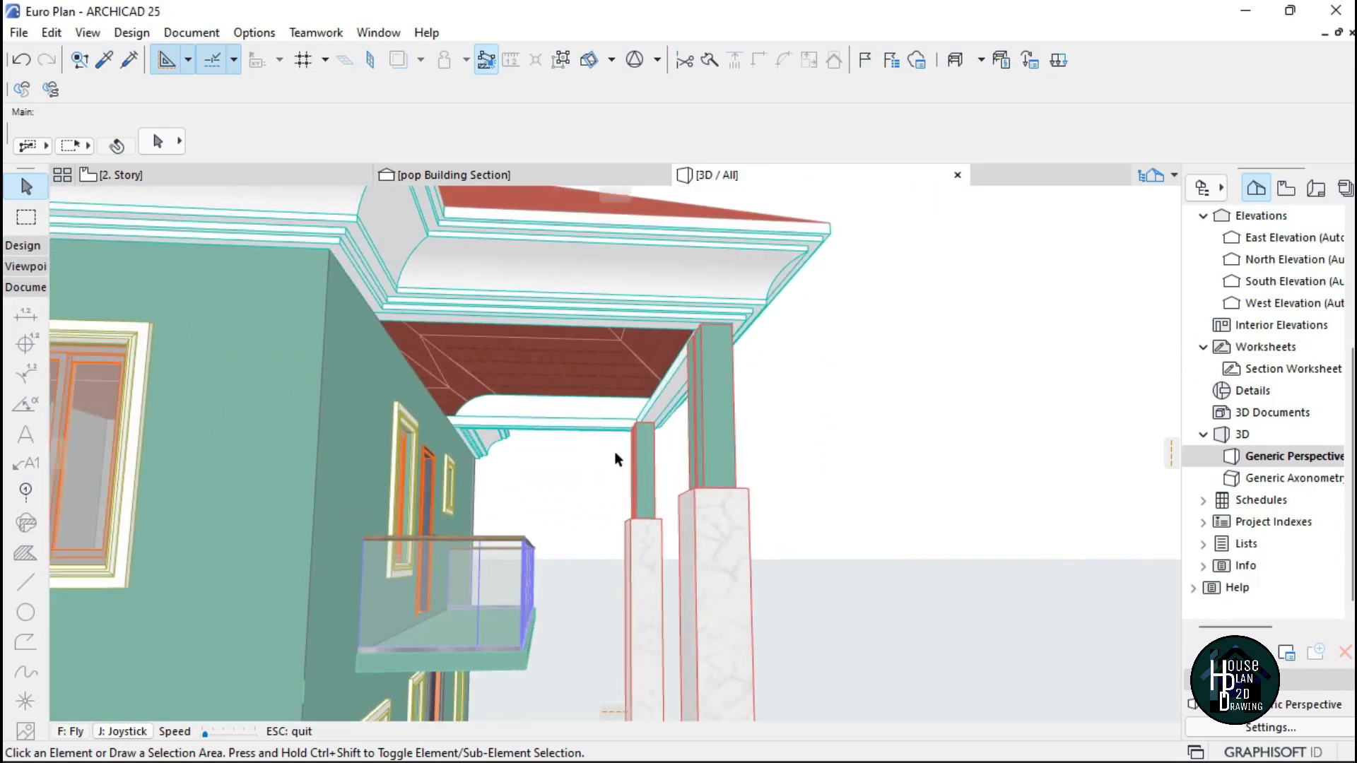
pyautogui.press('Escape')
# Create a new complex profile named "A pop design" in the Profile Manager
pyautogui.press('b')
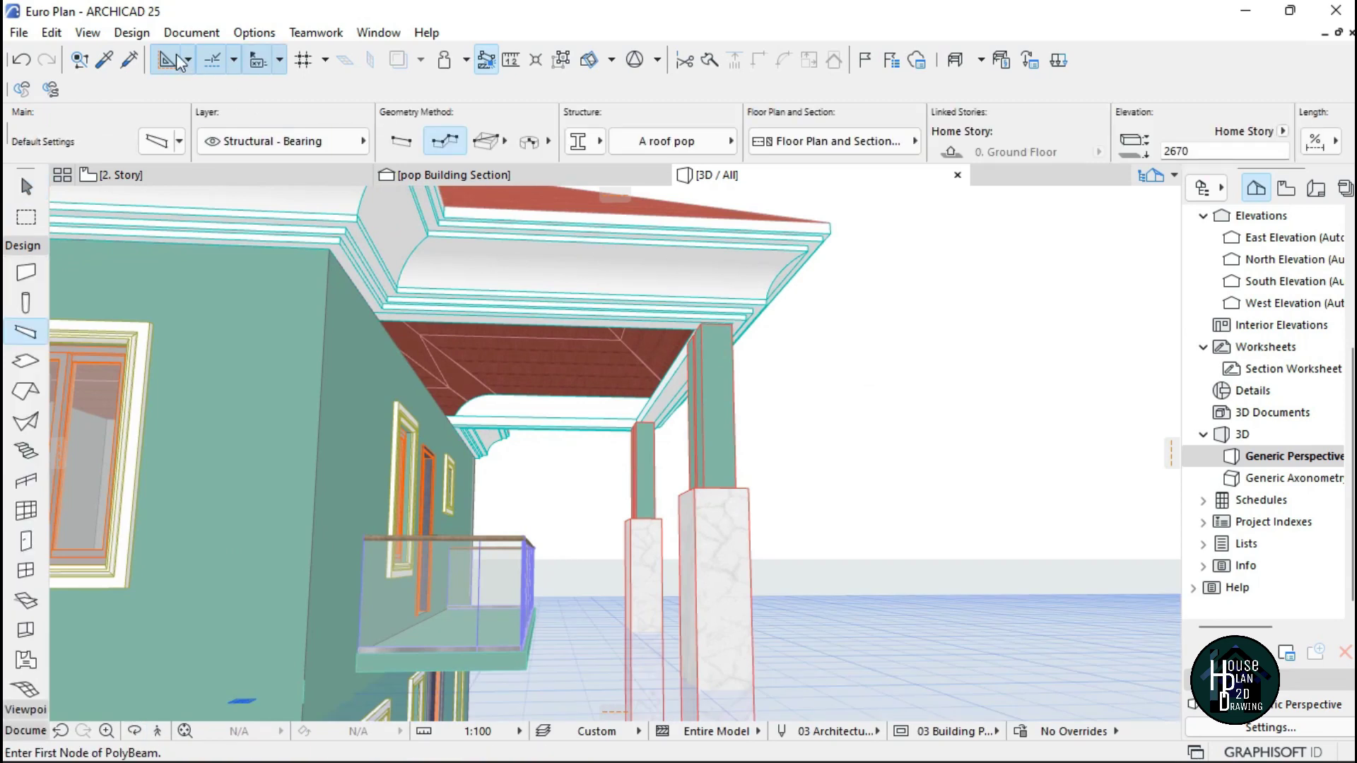
pyautogui.click(249, 33)
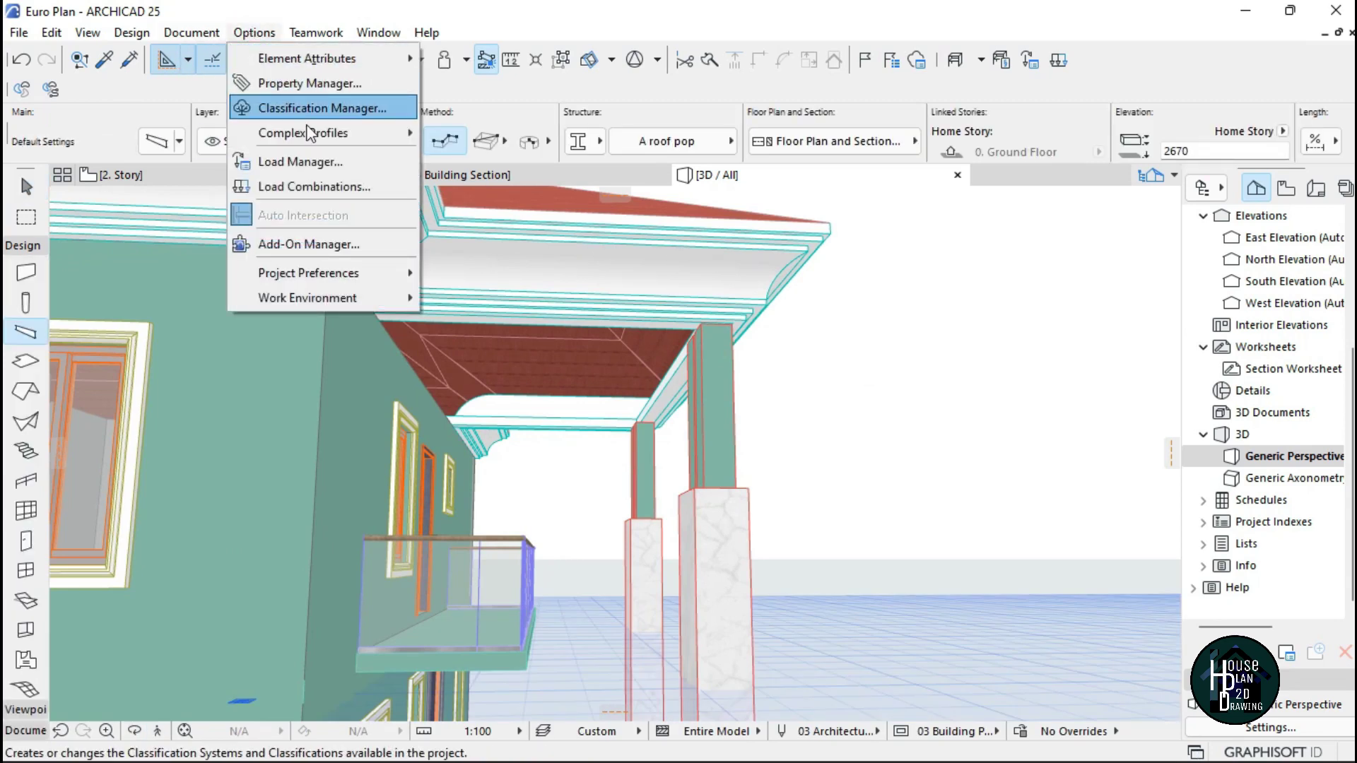
pyautogui.moveTo(311, 133)
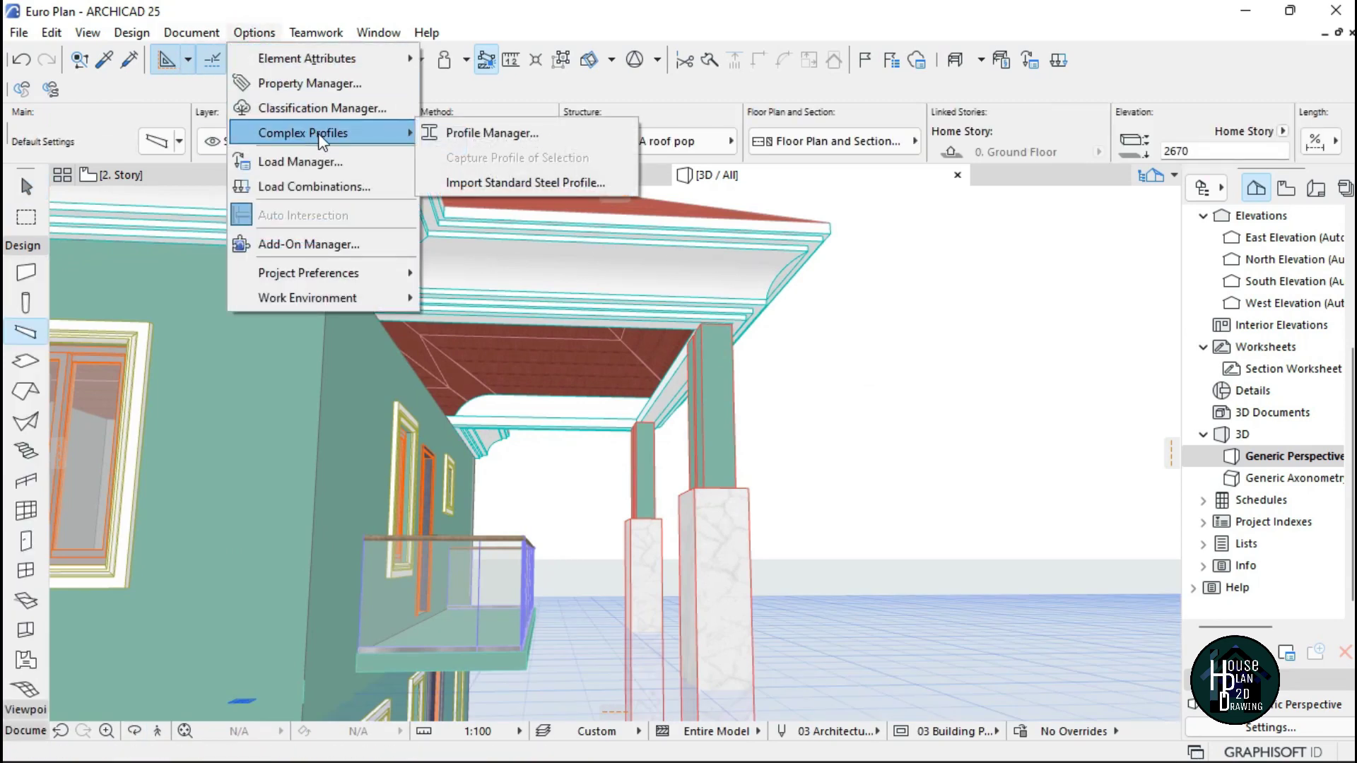
pyautogui.click(506, 136)
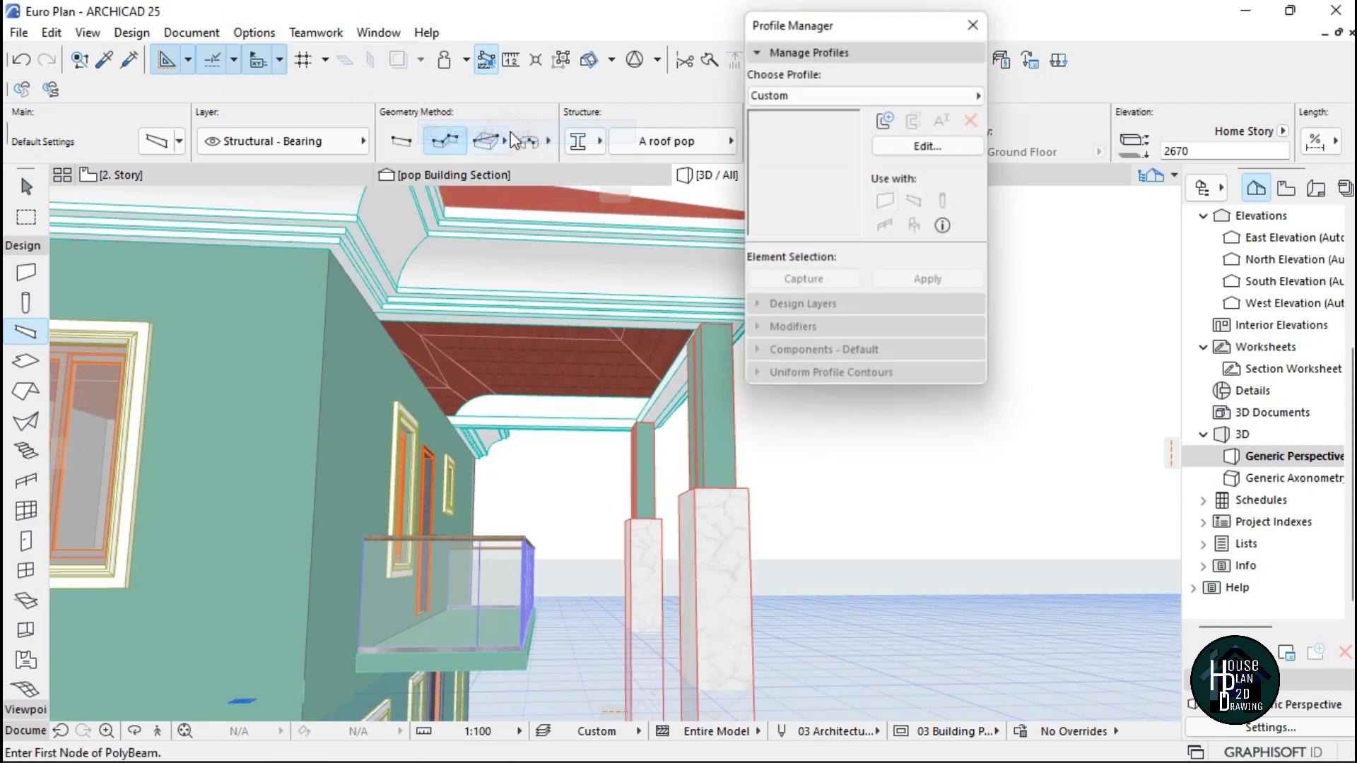
pyautogui.click(888, 119)
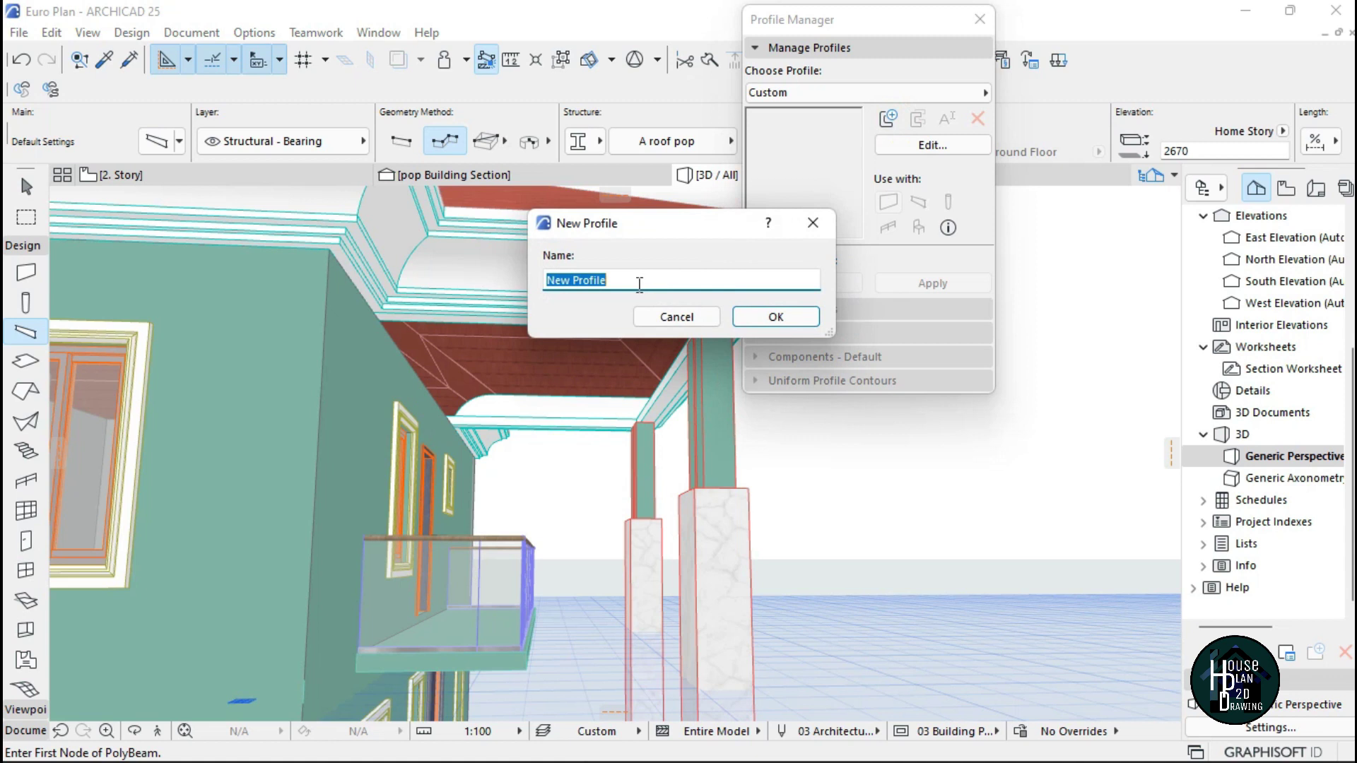
pyautogui.write('A pop design')
pyautogui.click(776, 317)
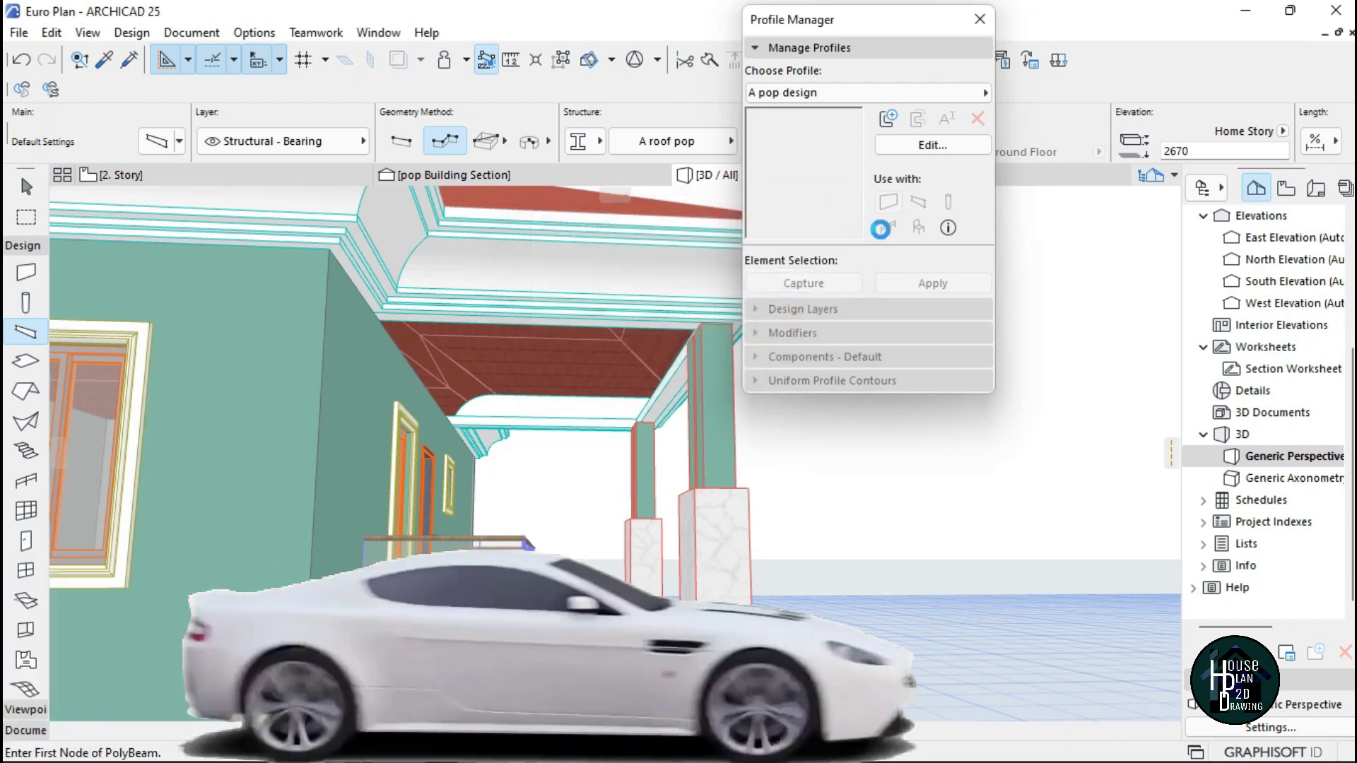
# Open the "A pop design" profile for editing, restrict its use to beams and move the Profile Manager aside
pyautogui.click(922, 144)
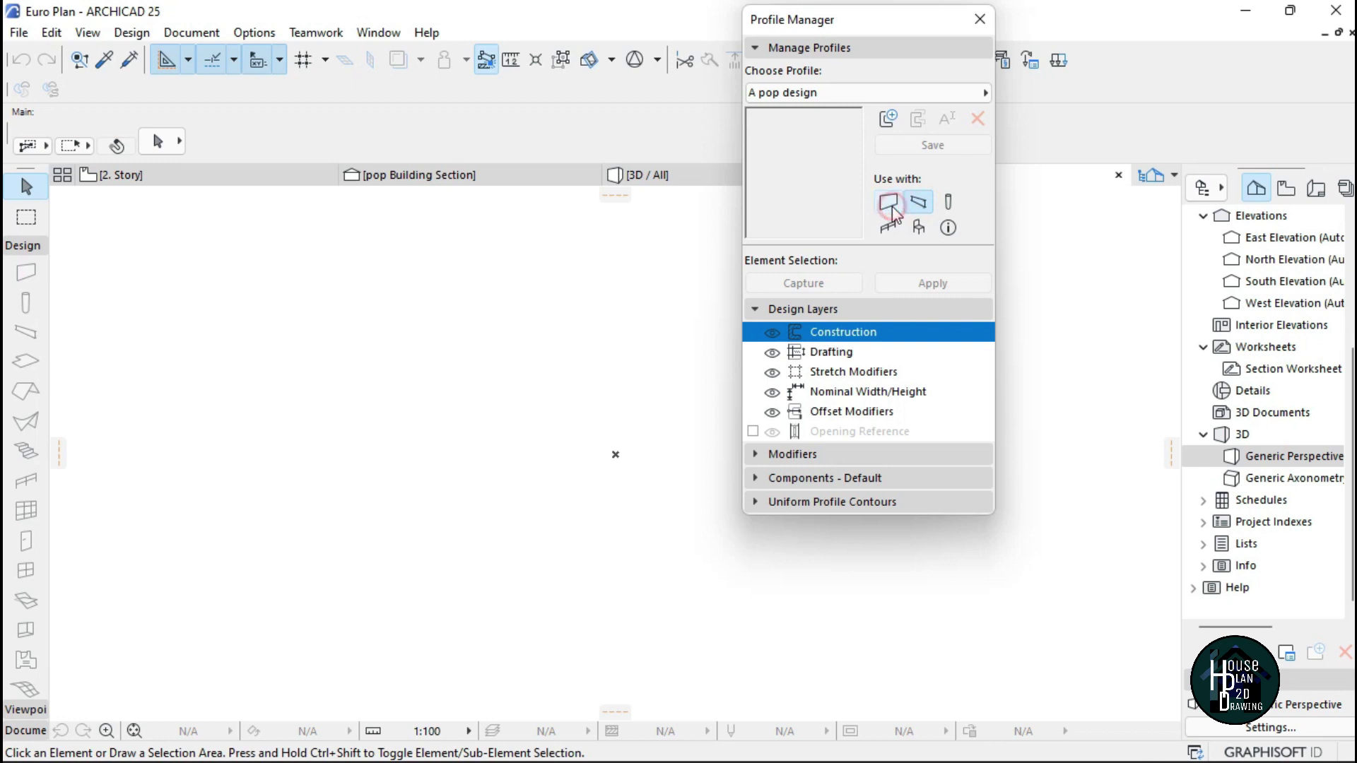
pyautogui.click(888, 203)
pyautogui.moveTo(903, 28); pyautogui.dragTo(1191, 29)
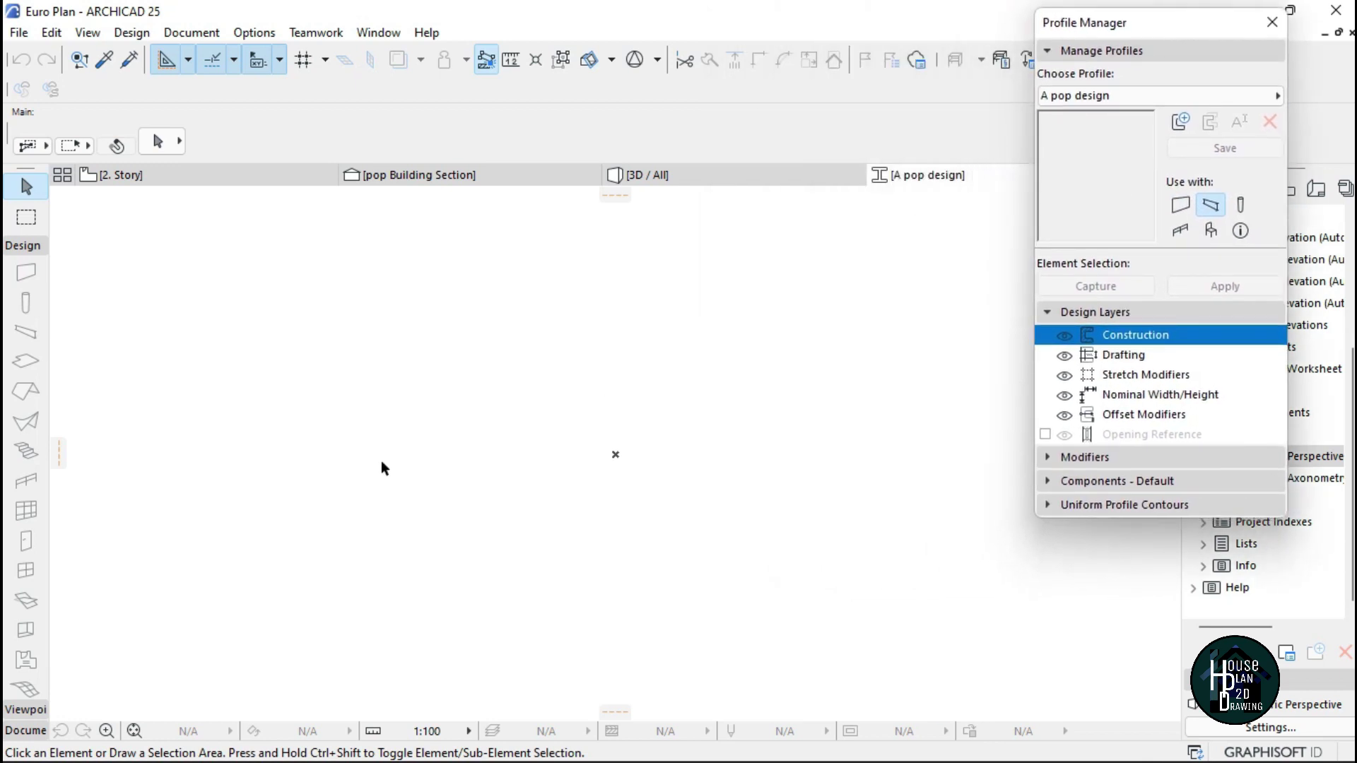
# Set up the Line tool for drawing polylines with the red pen 20 in the profile editor
pyautogui.click(21, 732)
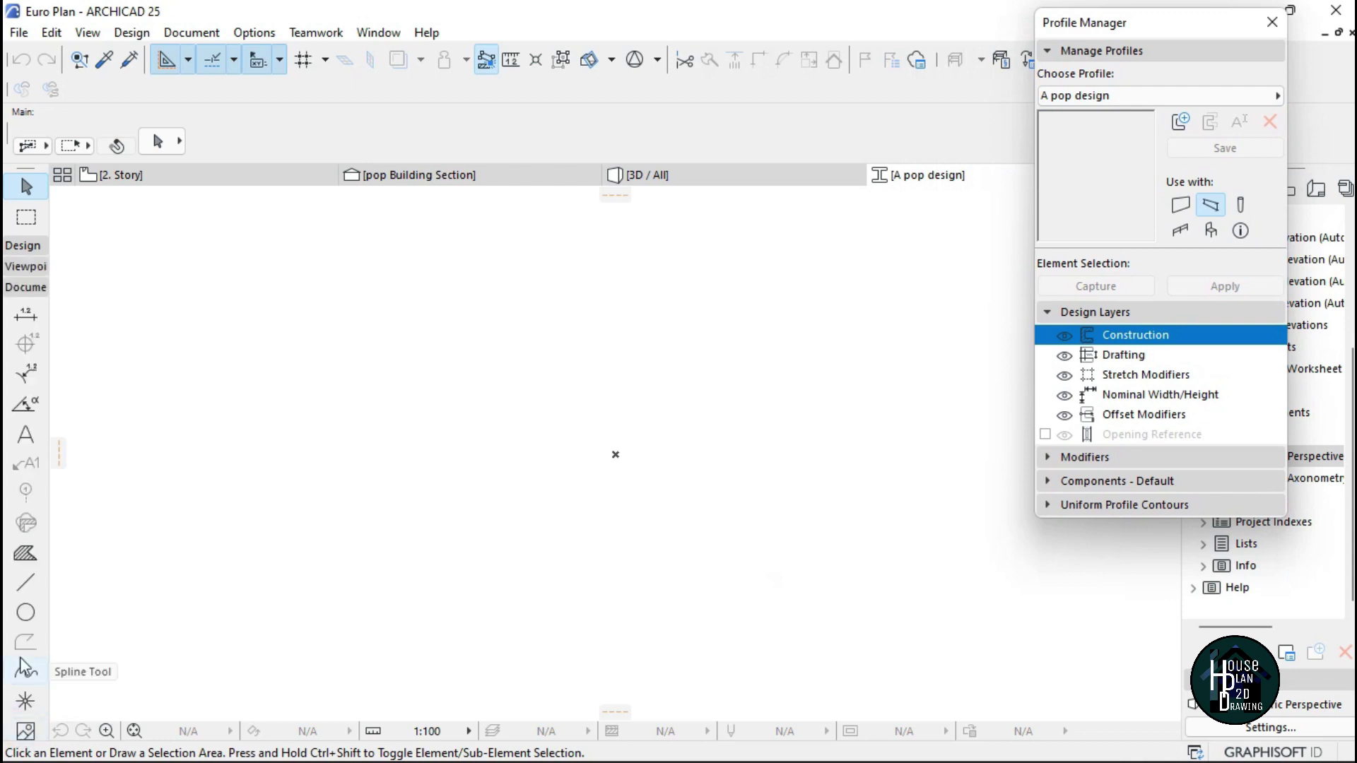
pyautogui.click(22, 586)
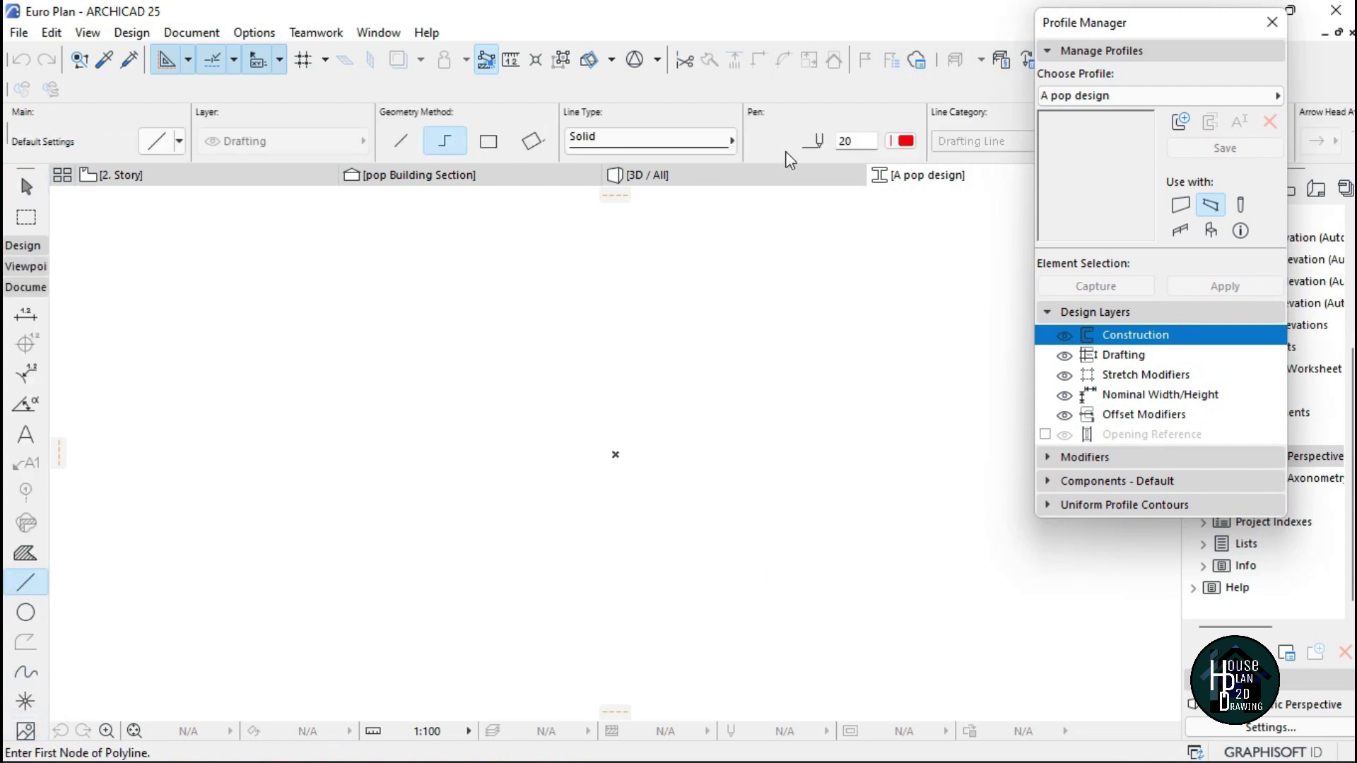
pyautogui.click(905, 141)
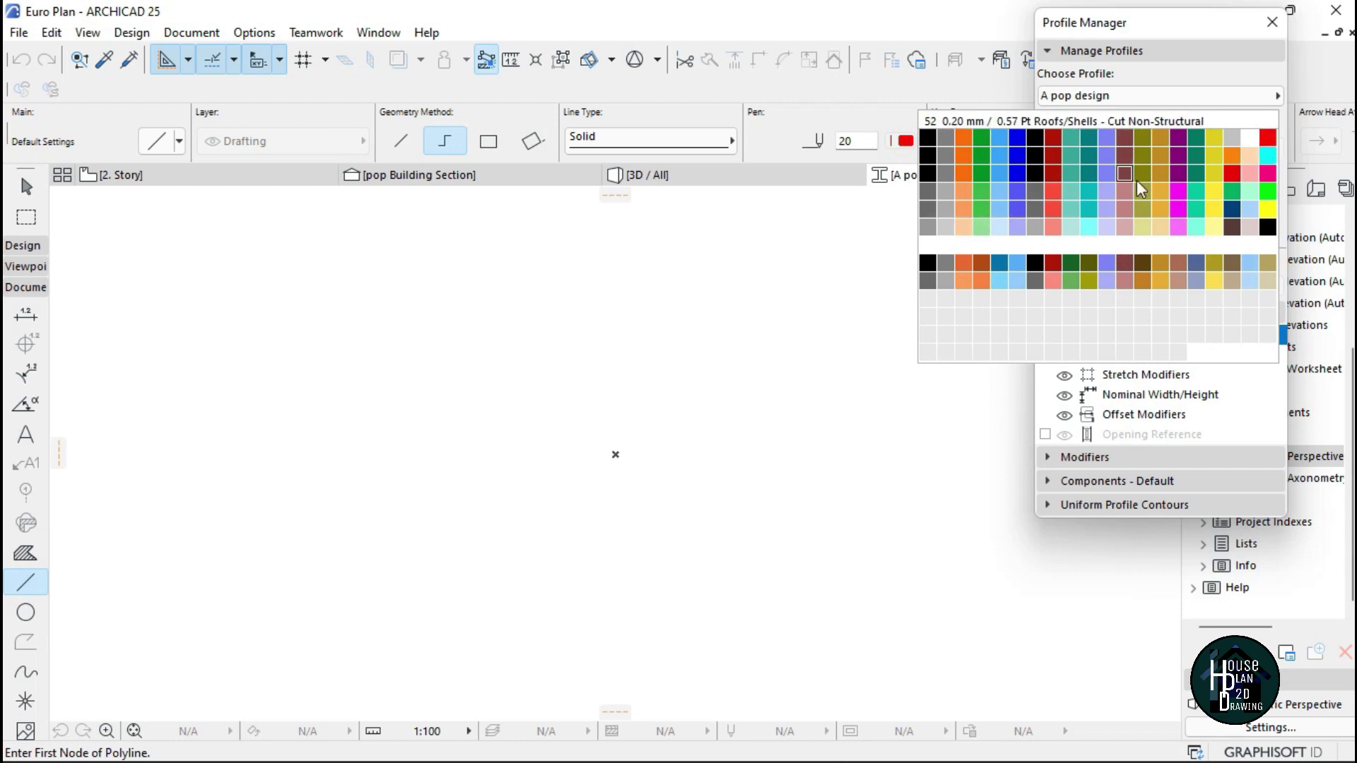
pyautogui.click(1268, 139)
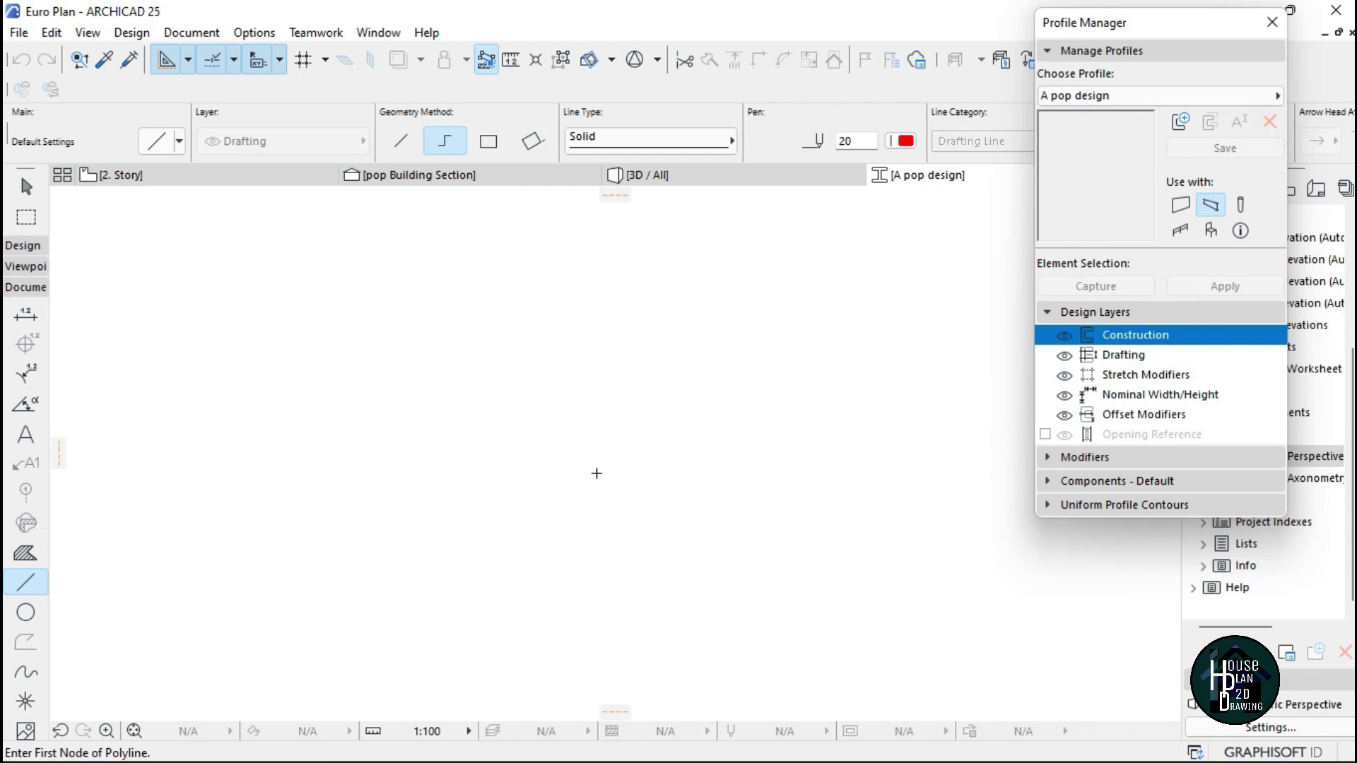
# Measure the height of the flat band below the curved moulding at the car porch's inner corner in 3D
pyautogui.click(675, 176)
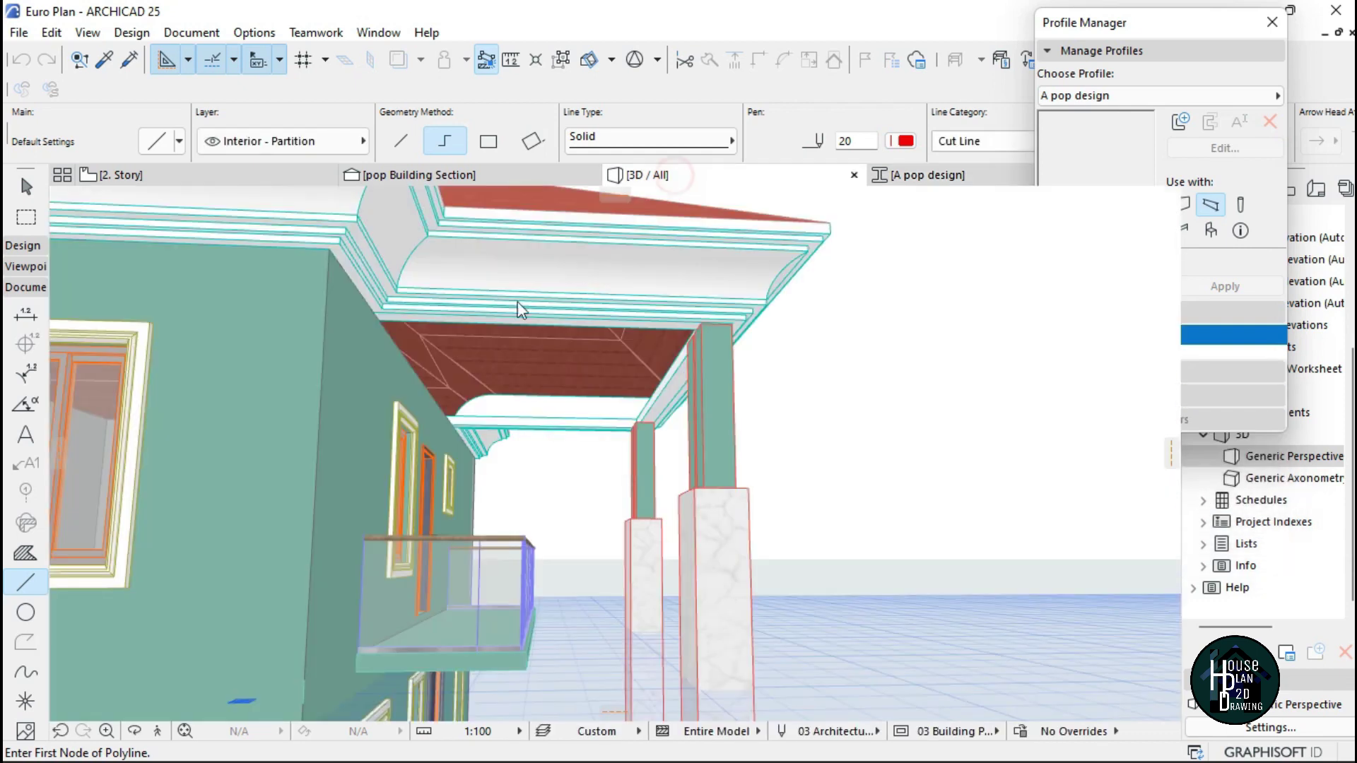
pyautogui.press('Up')
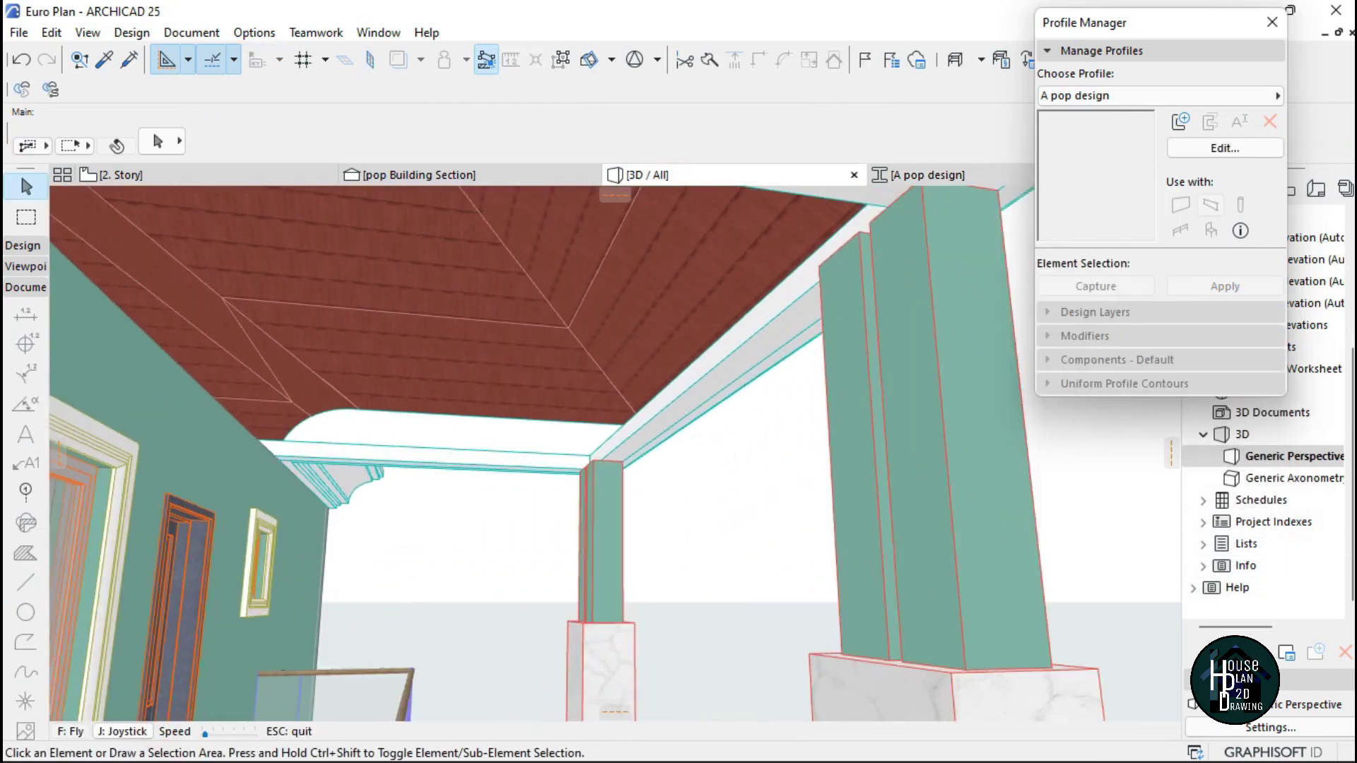
pyautogui.press('Up')
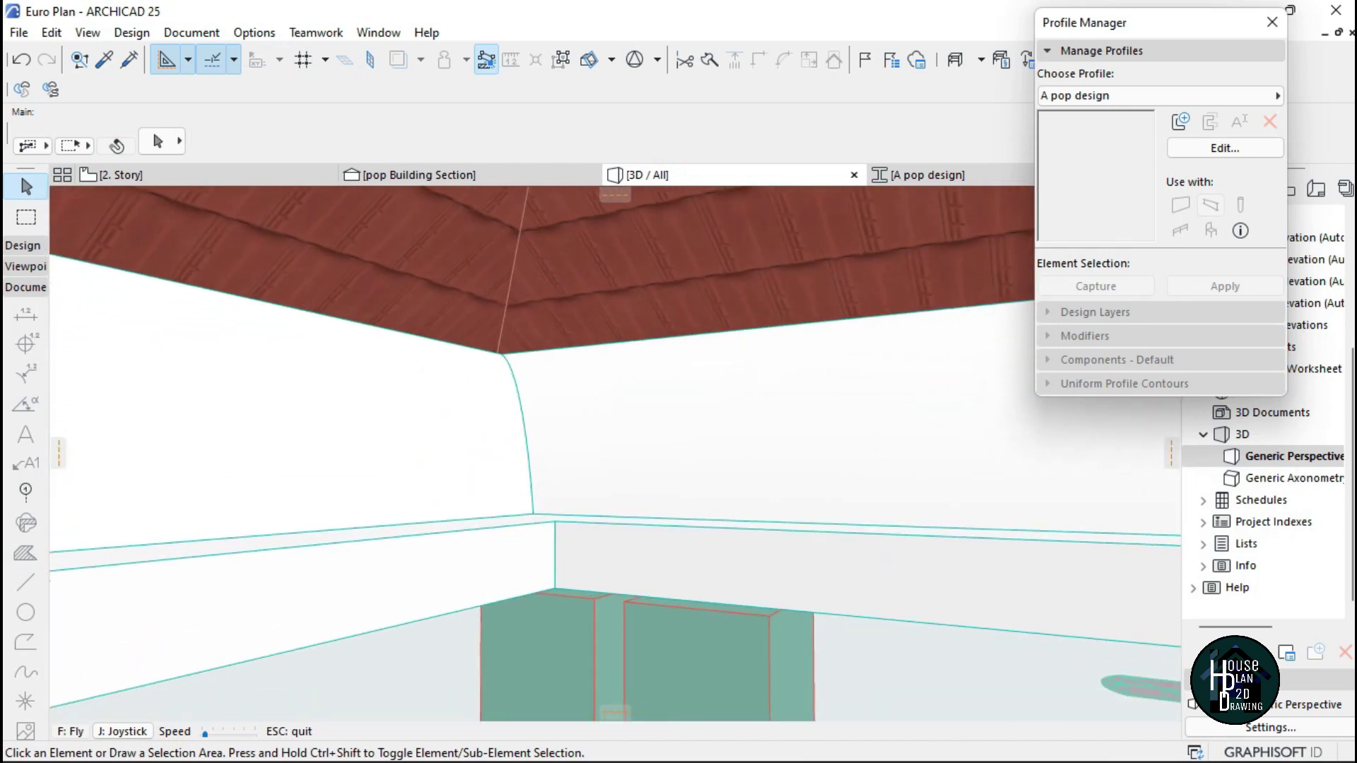
pyautogui.press('Up')
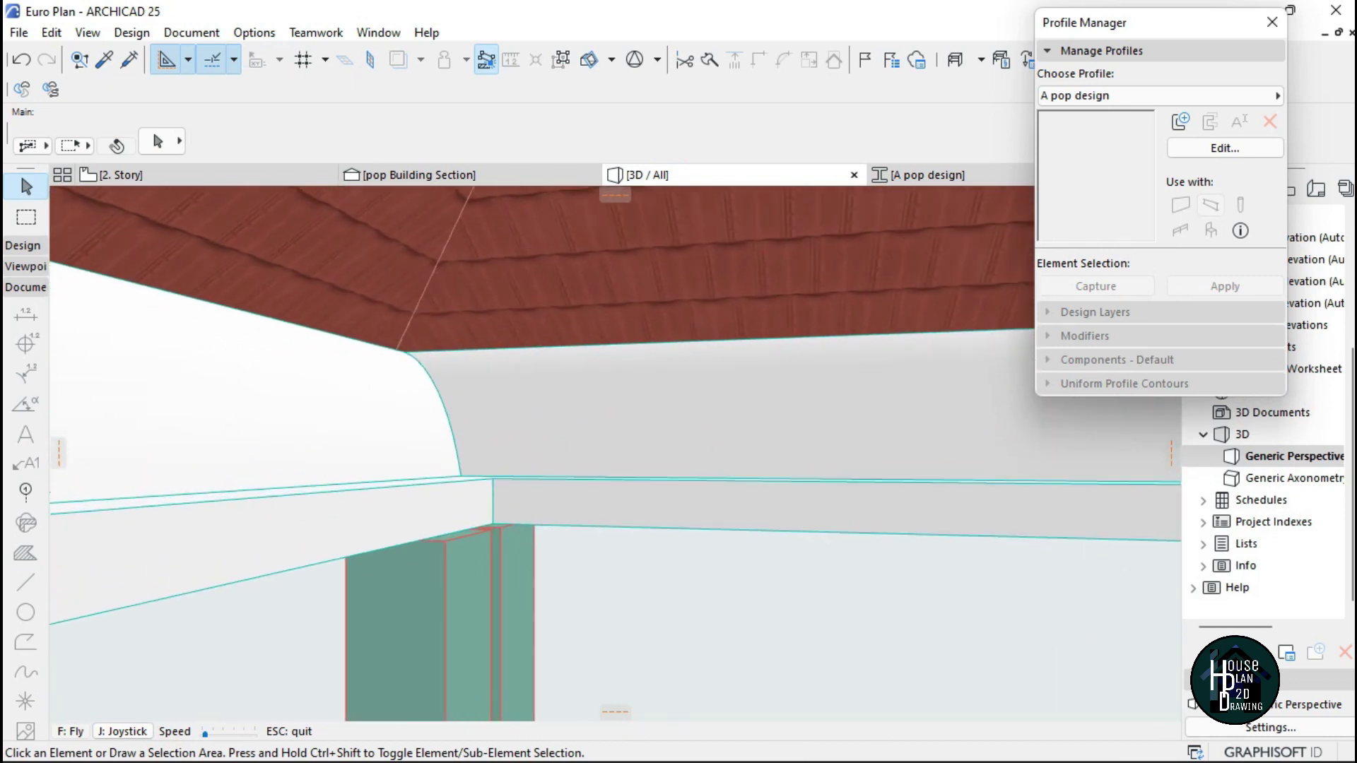
pyautogui.press('Escape')
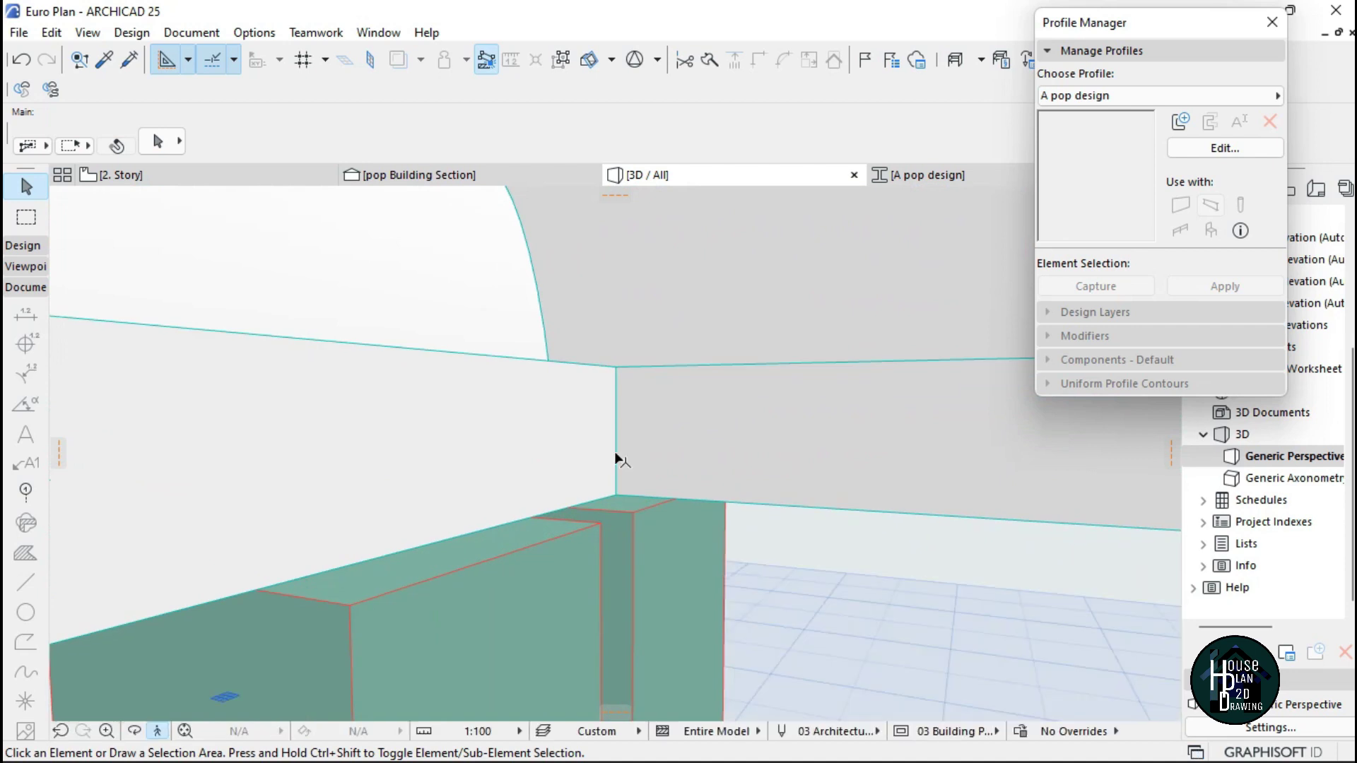
pyautogui.press('m')
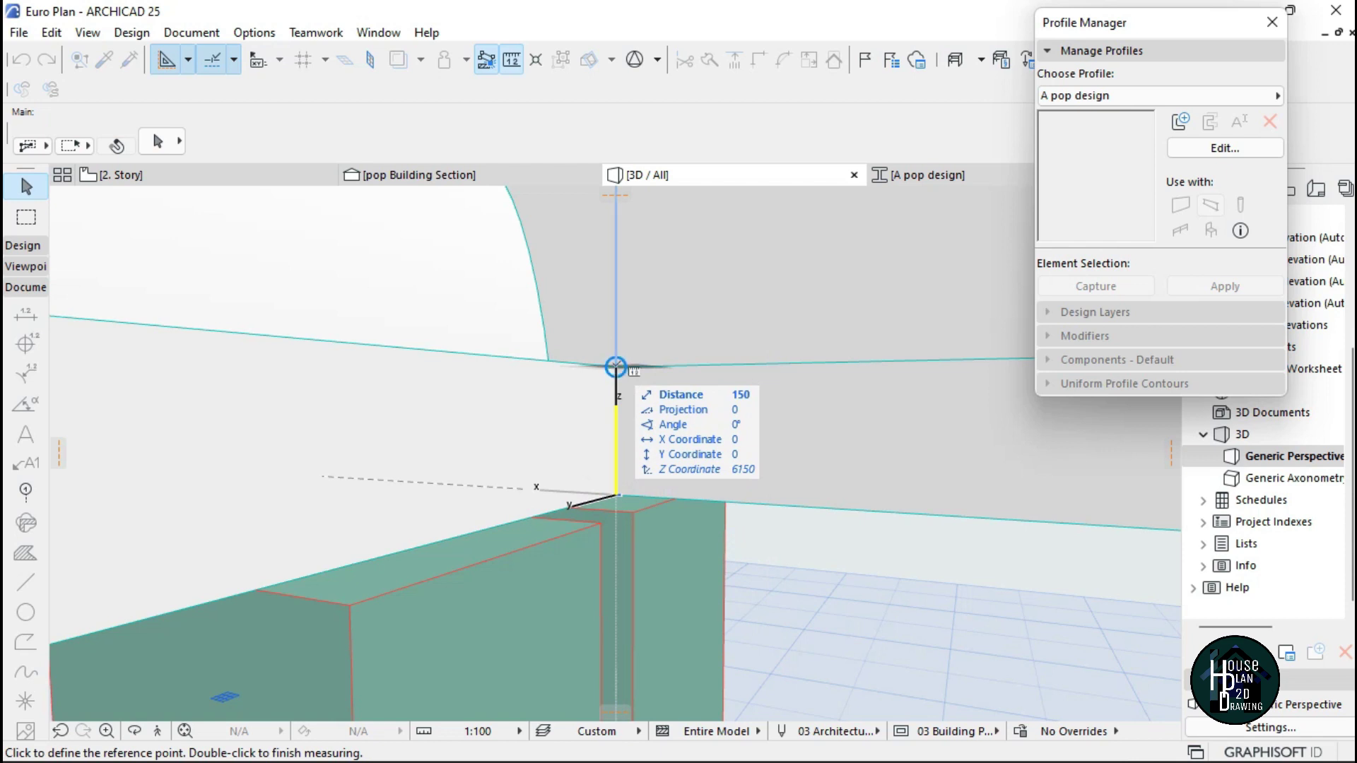
# In the "A pop design" profile, start a polyline with a 150 vertical segment upward and a 150 horizontal segment to the right
pyautogui.press('Escape')
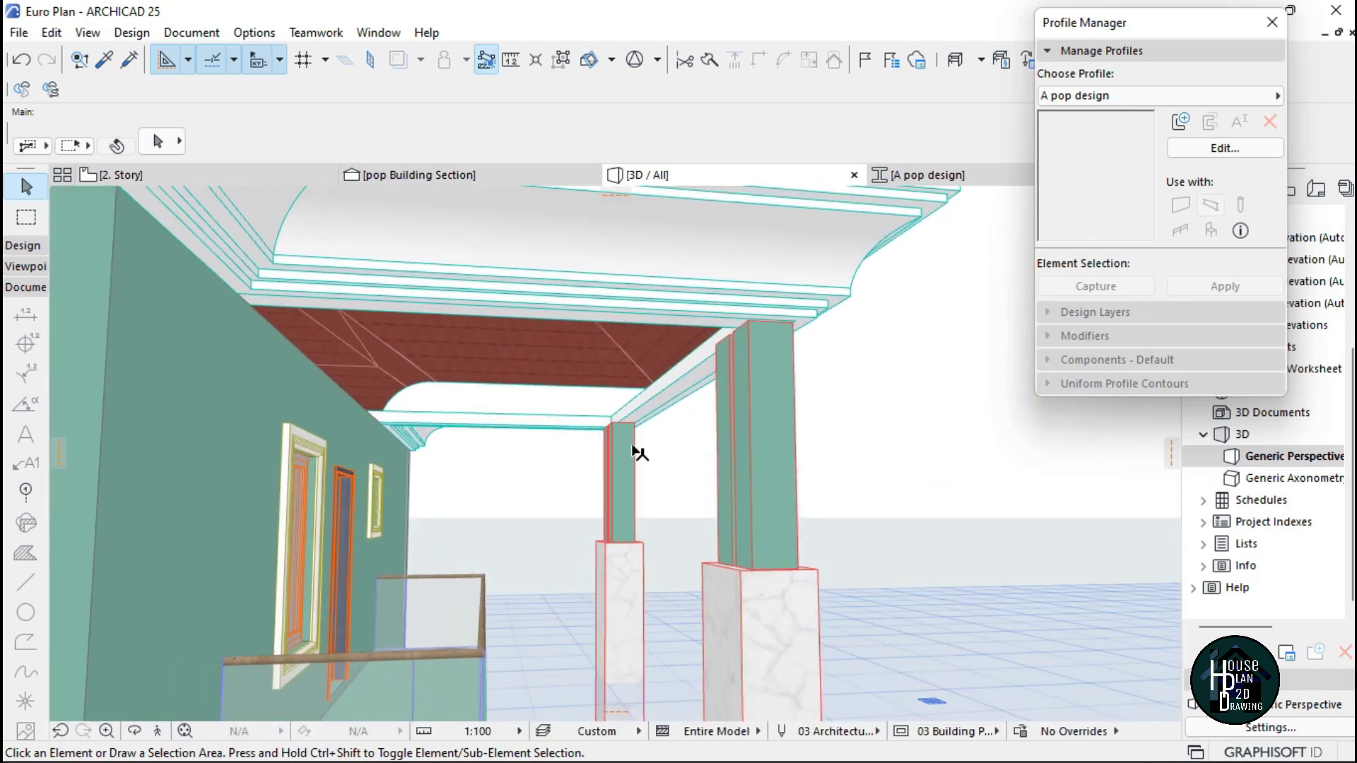
pyautogui.click(947, 176)
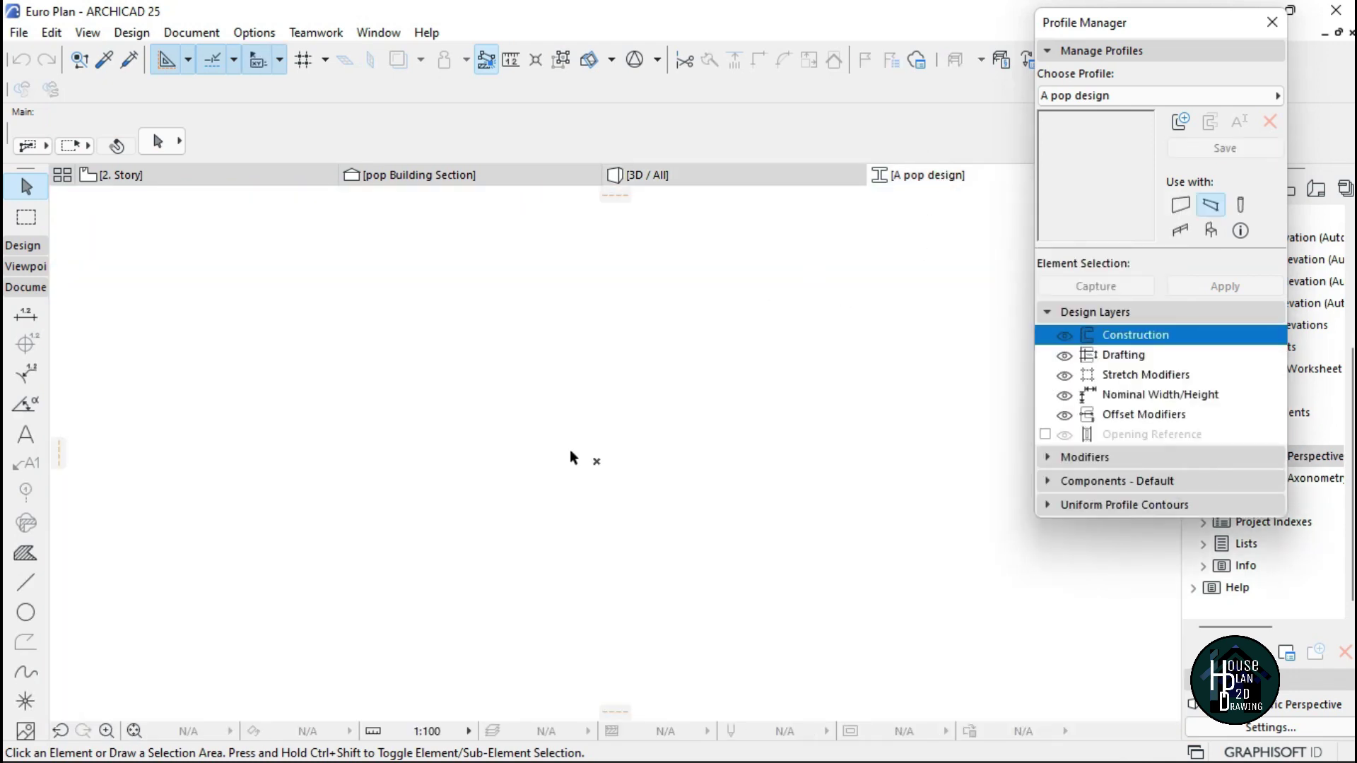
pyautogui.click(31, 583)
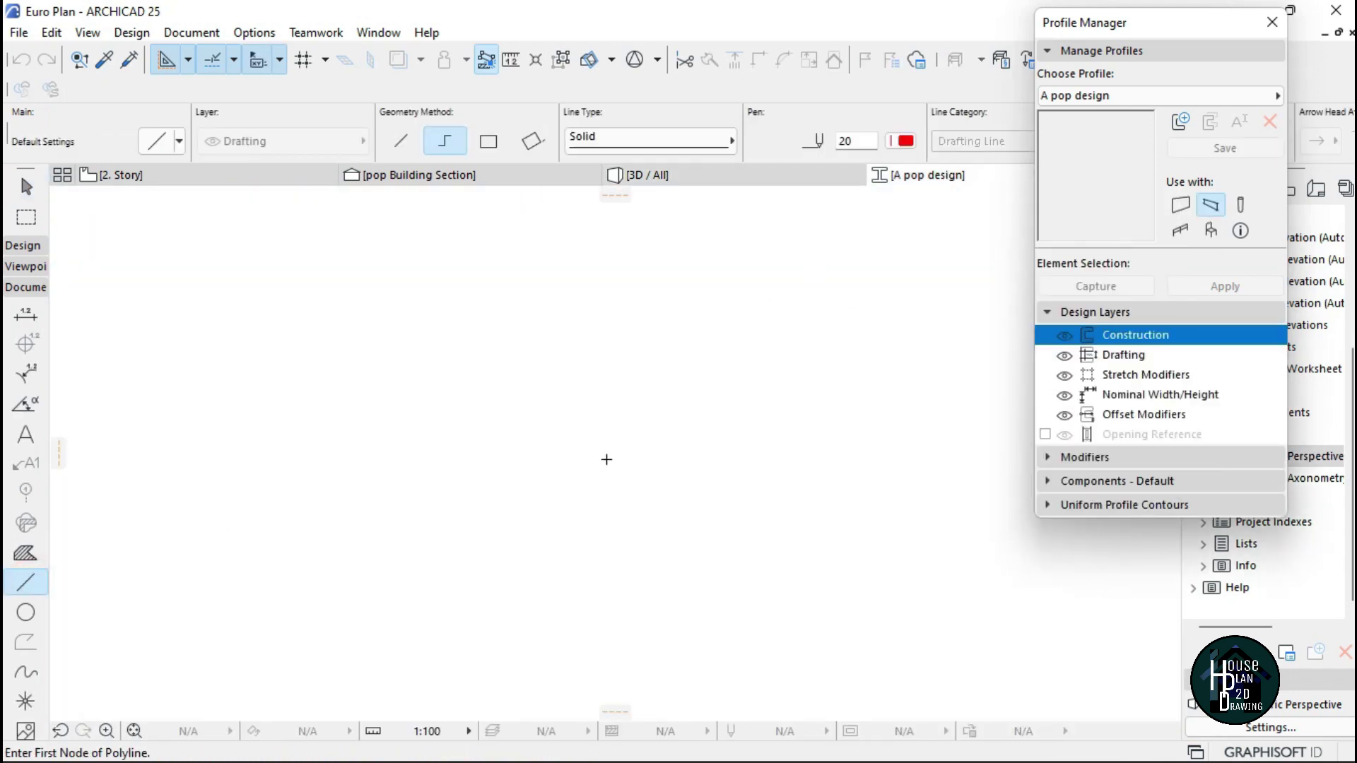
pyautogui.click(587, 461)
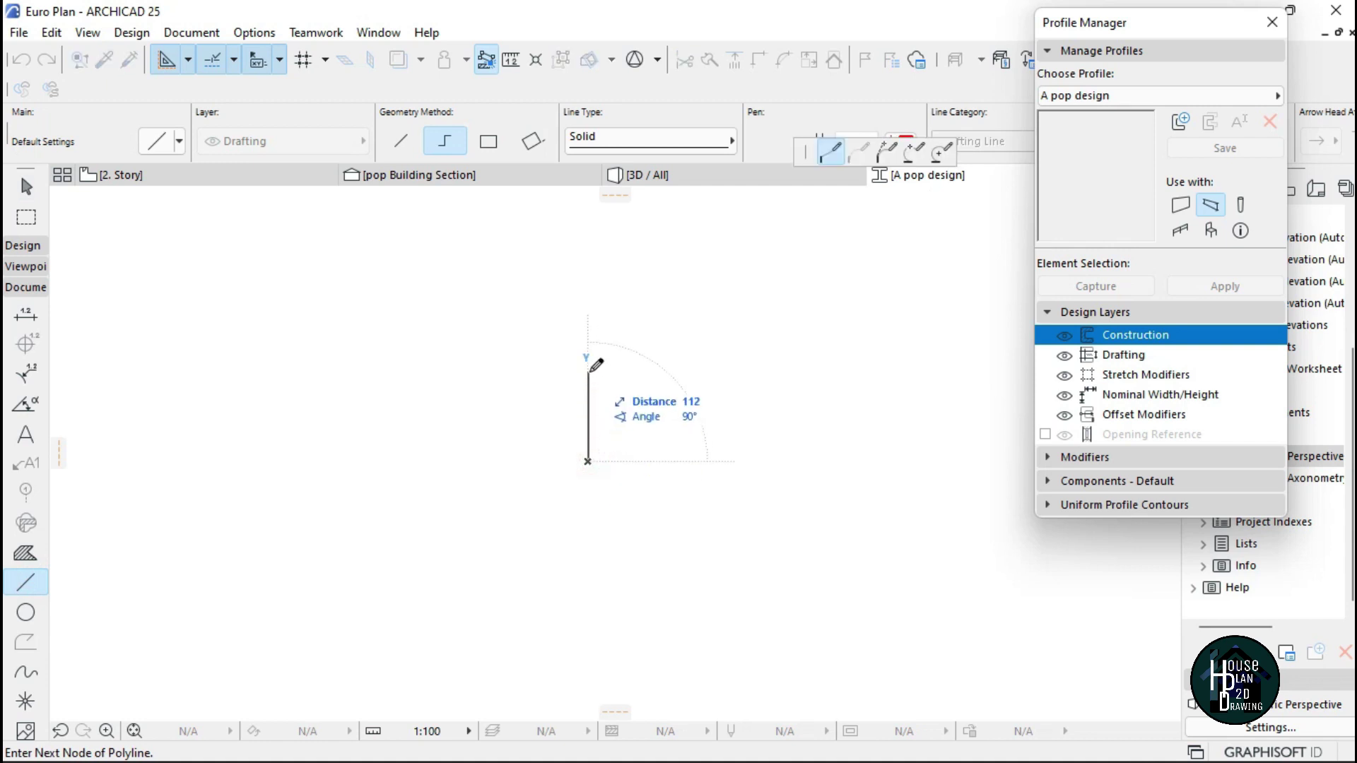
pyautogui.write('15')
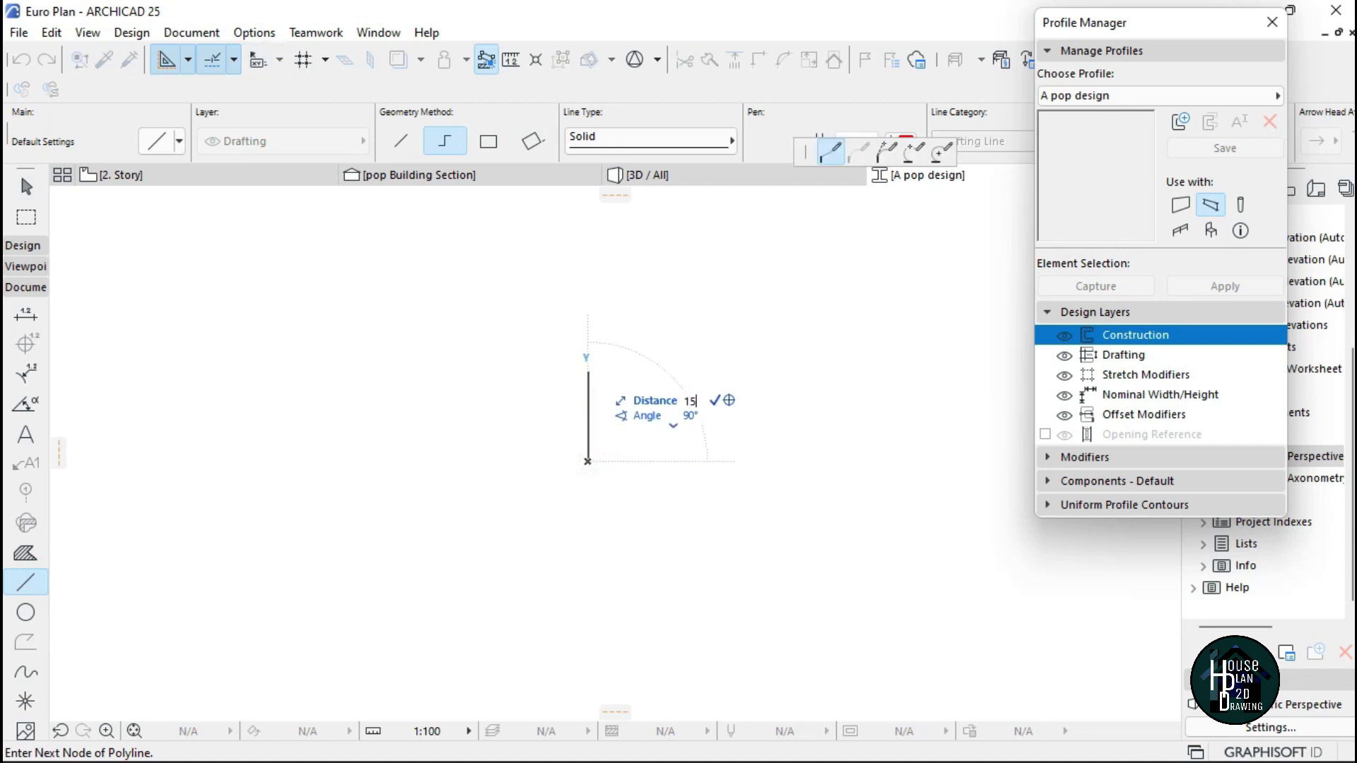
pyautogui.write('0')
pyautogui.press('Return')
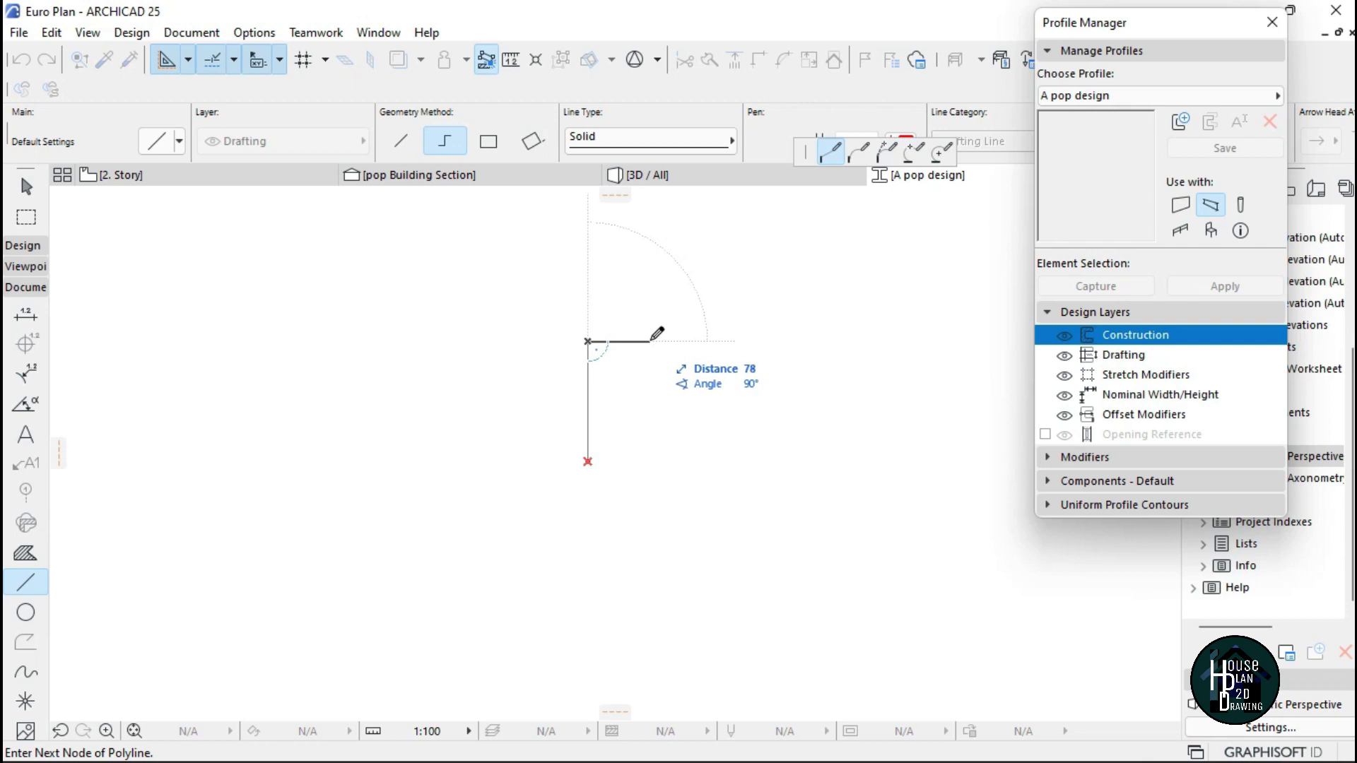
pyautogui.write('1')
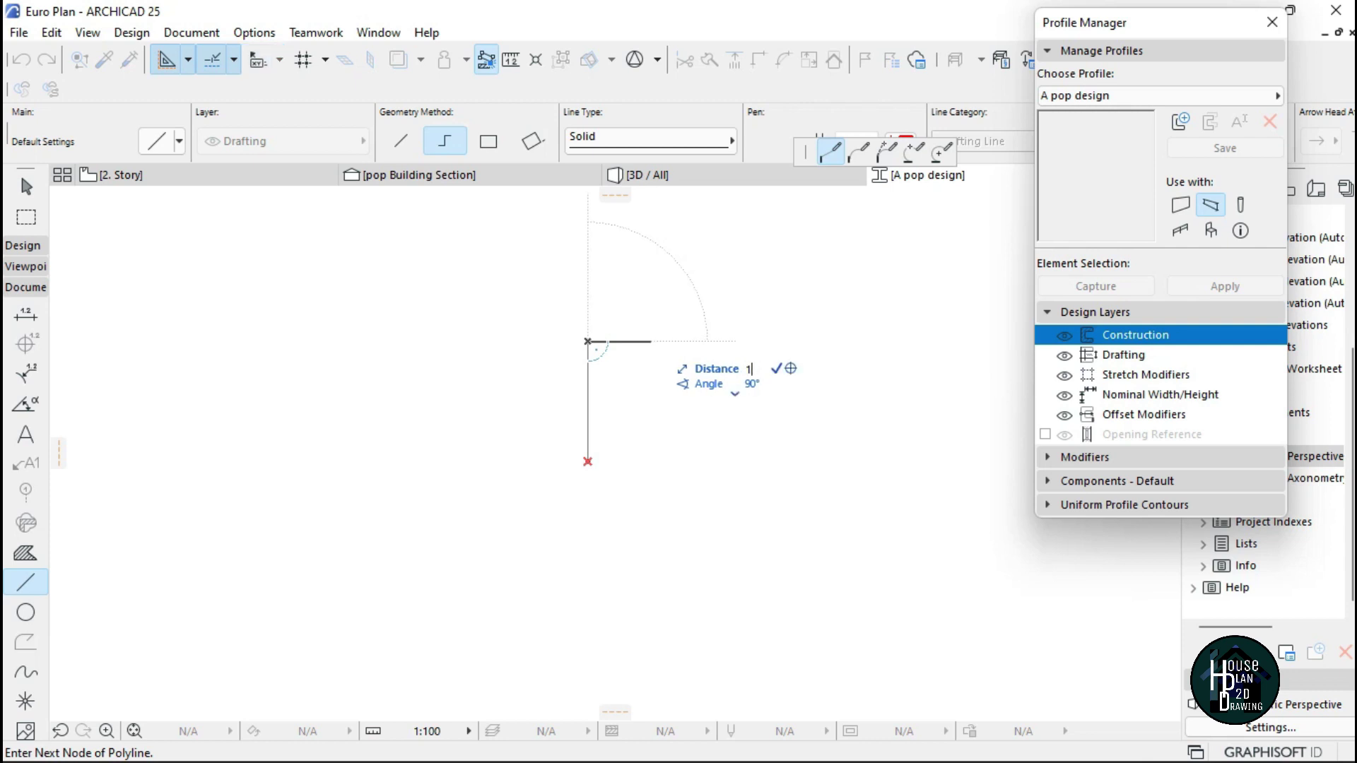
pyautogui.write('50')
pyautogui.press('Return')
pyautogui.press('Escape')
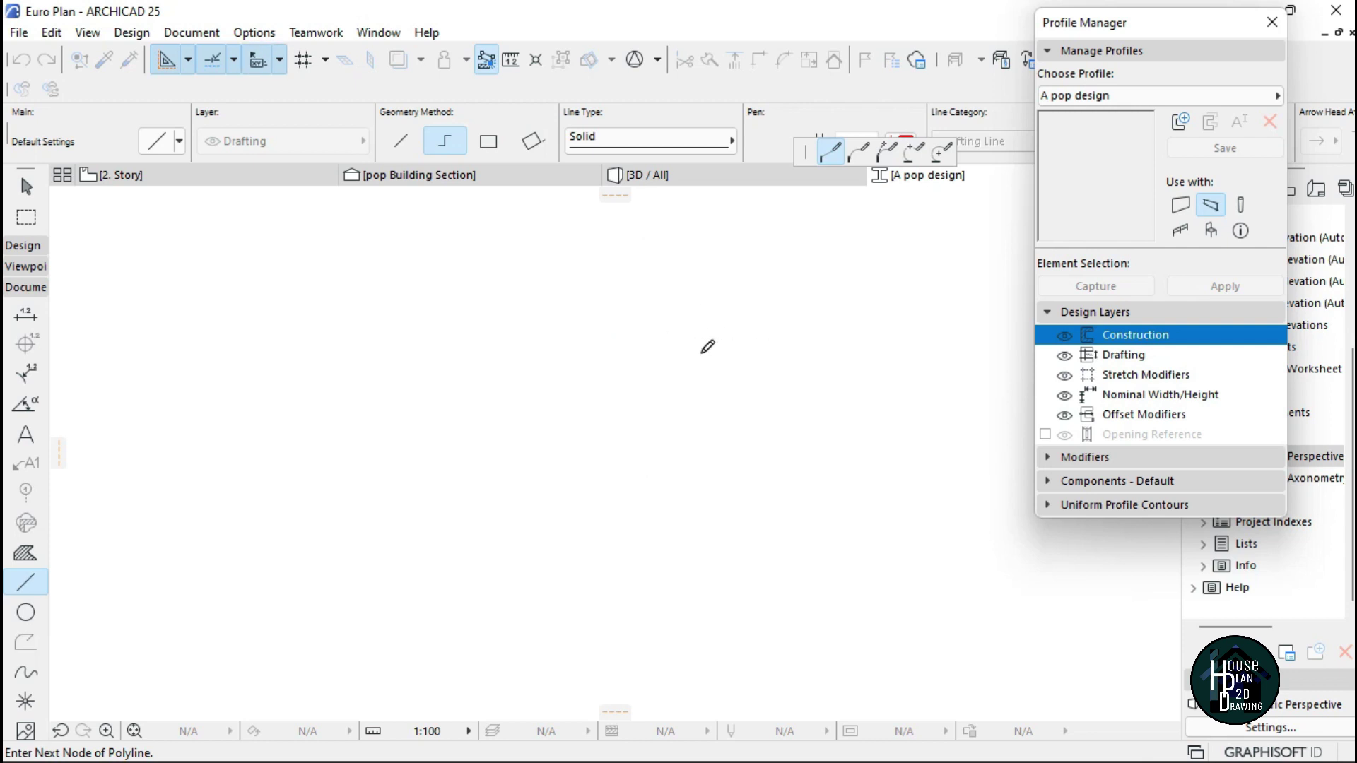
# Continue the polyline from the top edge's outer end with 25 down, 25 inward and 25 down, then finish it
pyautogui.scroll(3, 704, 347)
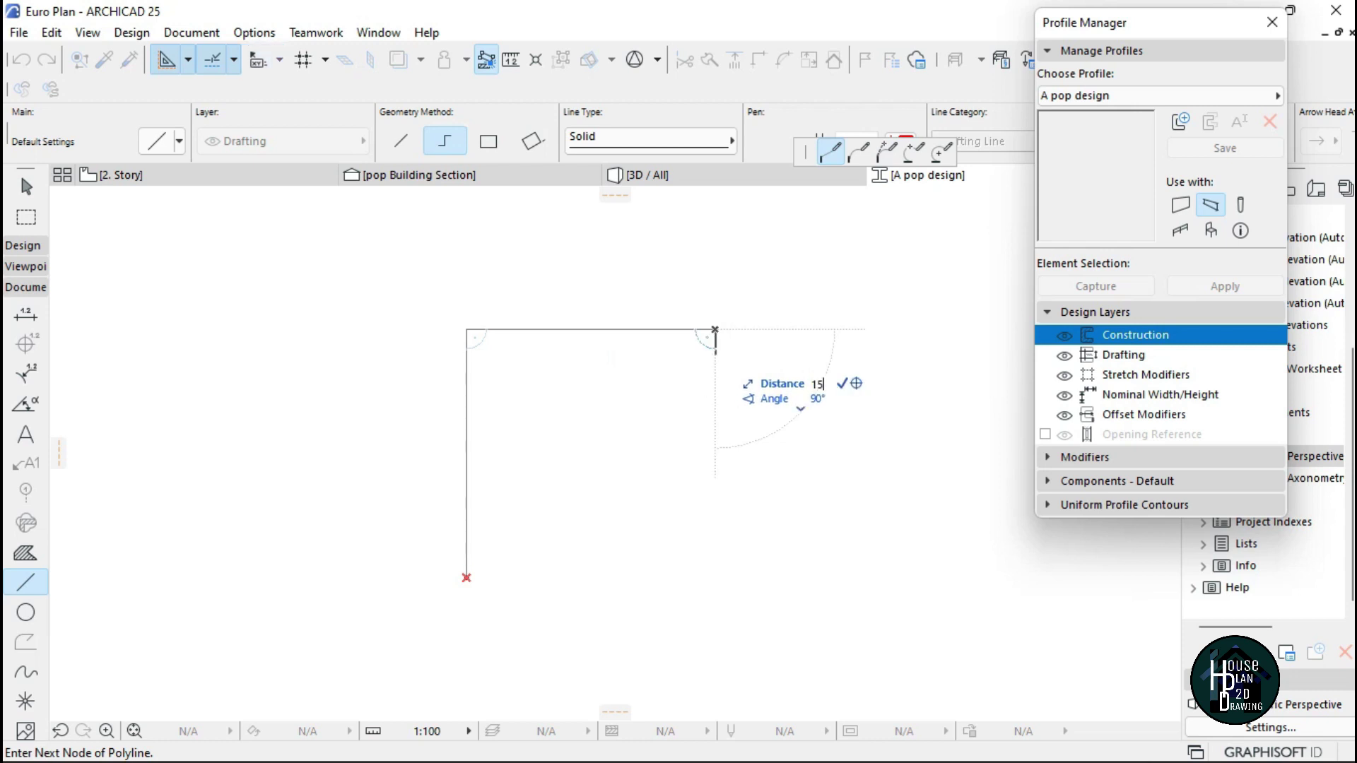
pyautogui.press('Return')
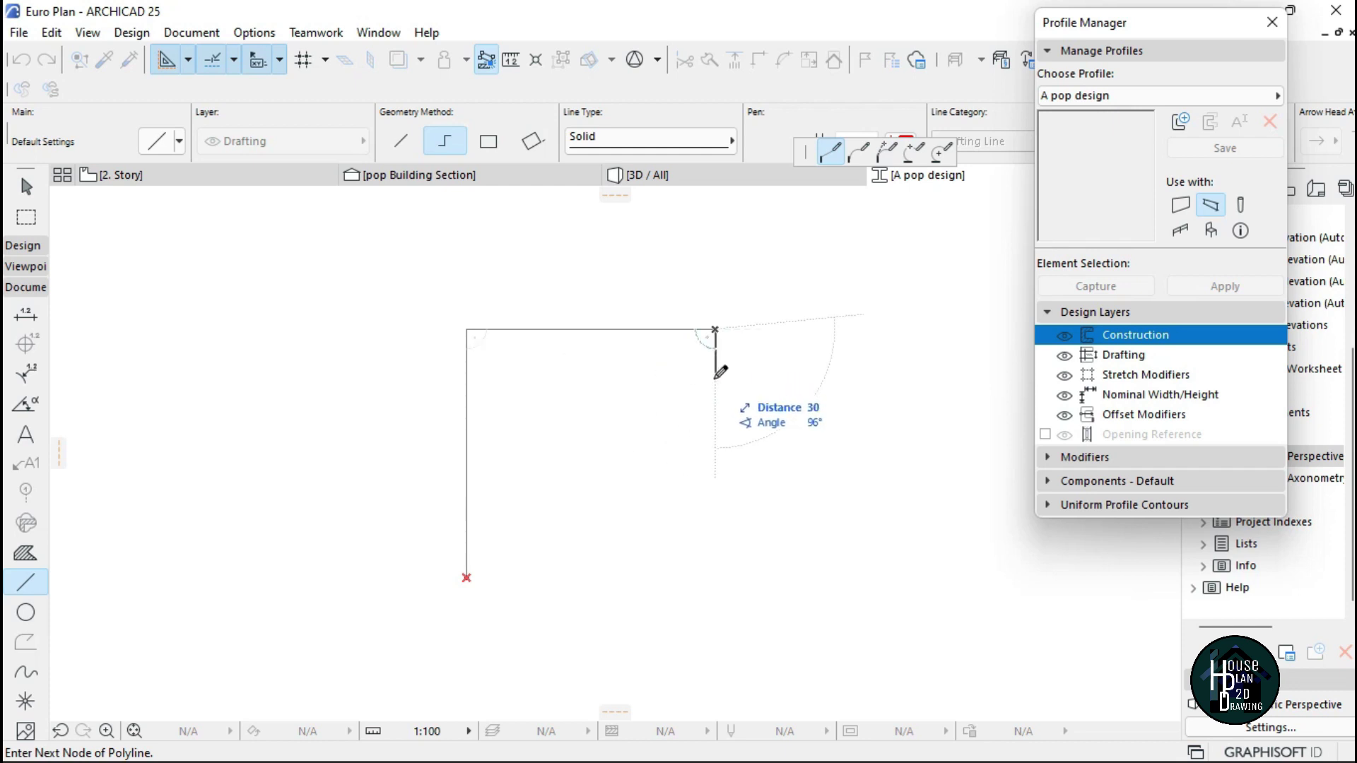
pyautogui.write('2')
pyautogui.press('Return')
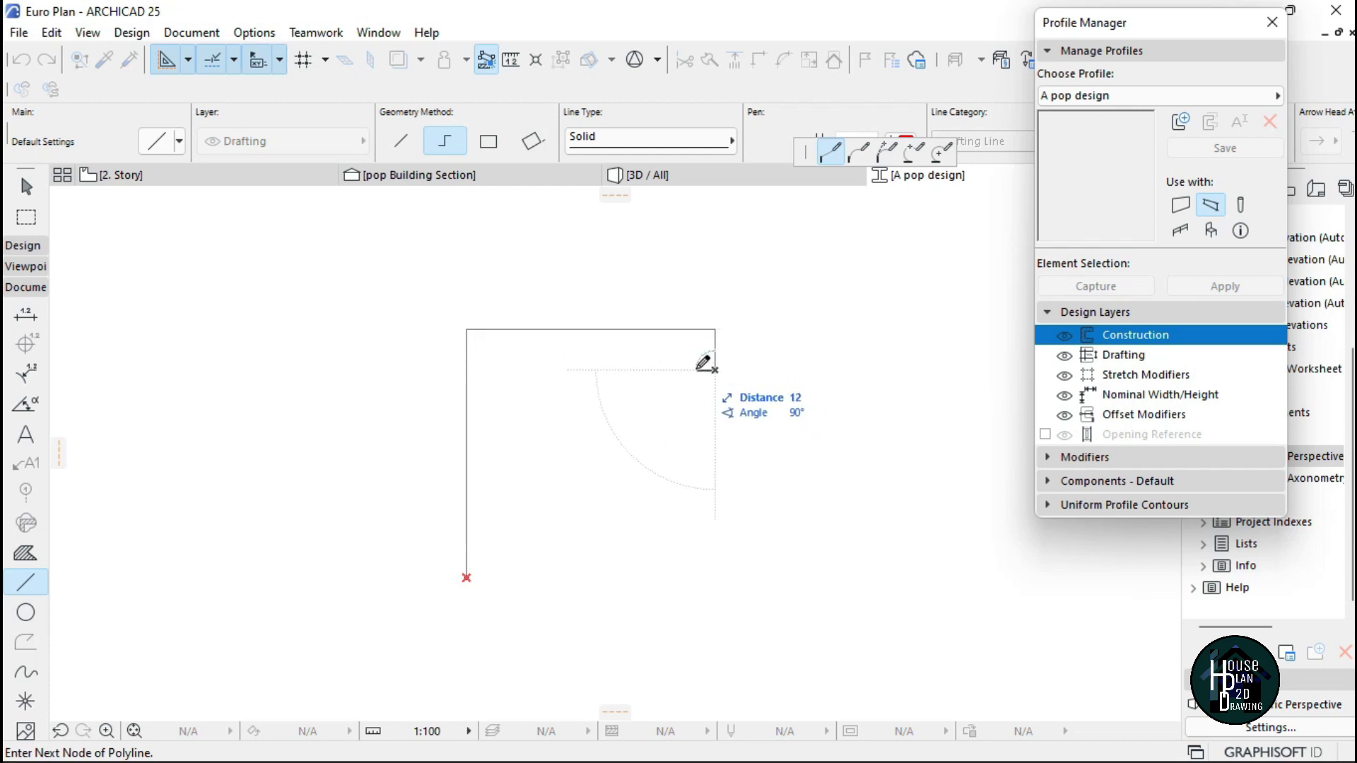
pyautogui.write('2')
pyautogui.press('Escape')
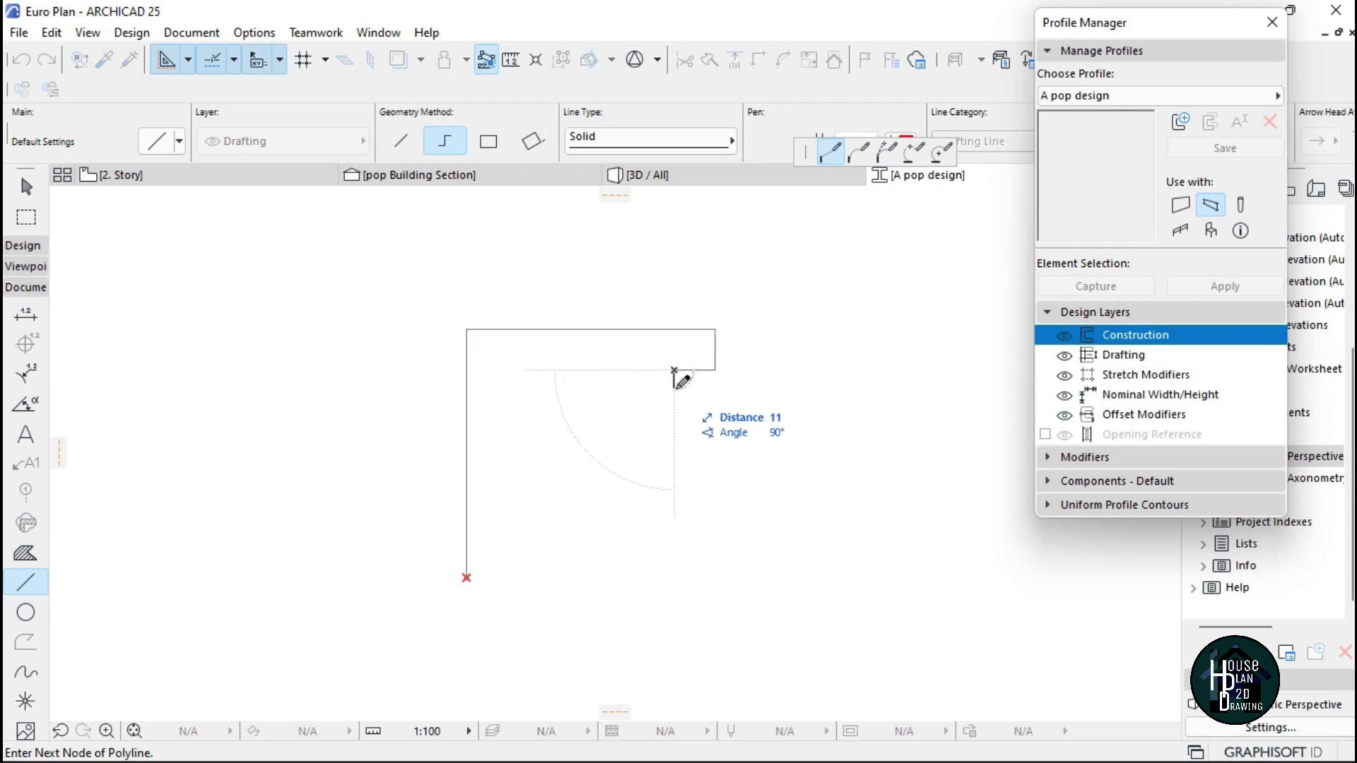
pyautogui.doubleClick(674, 409)
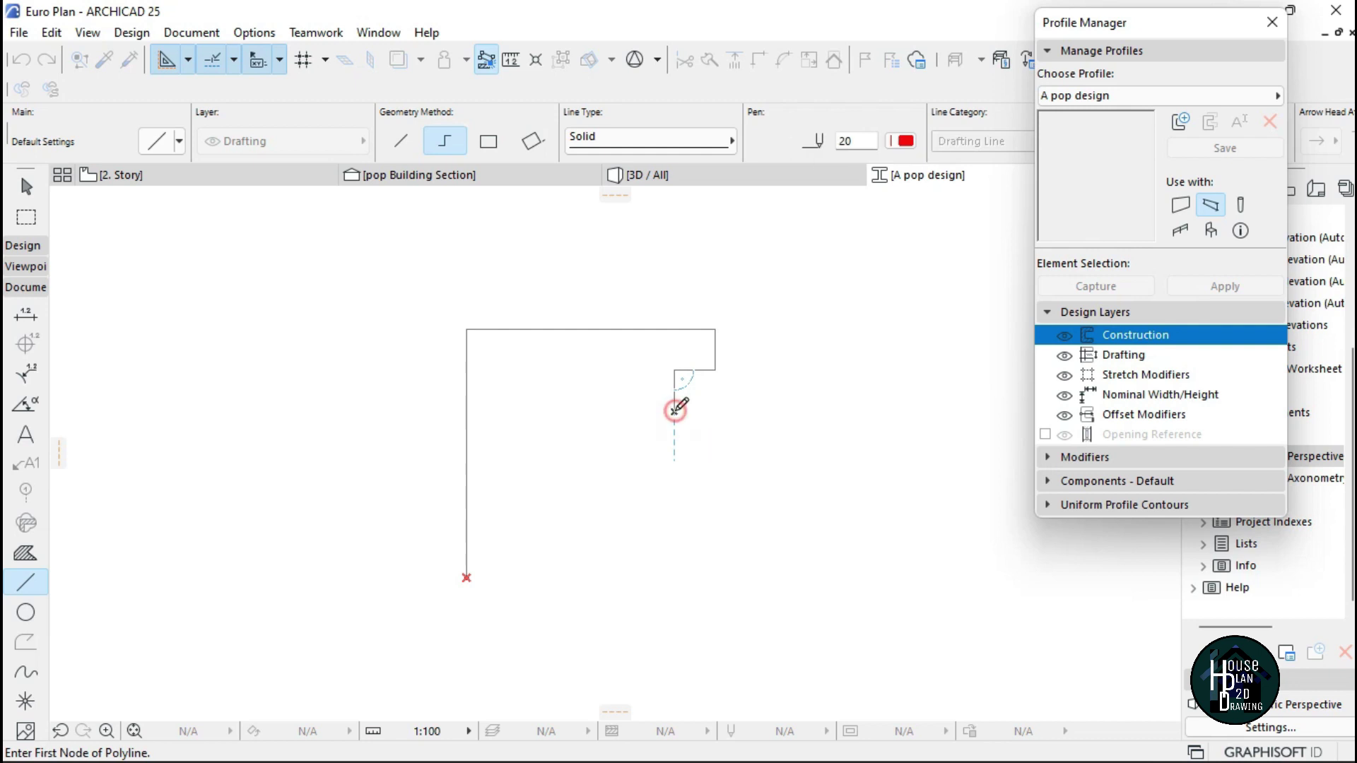
# Draw a second polyline from the outline's lower end with 25 to the right, 25 up and 25 to the right
pyautogui.click(466, 577)
pyautogui.write('25')
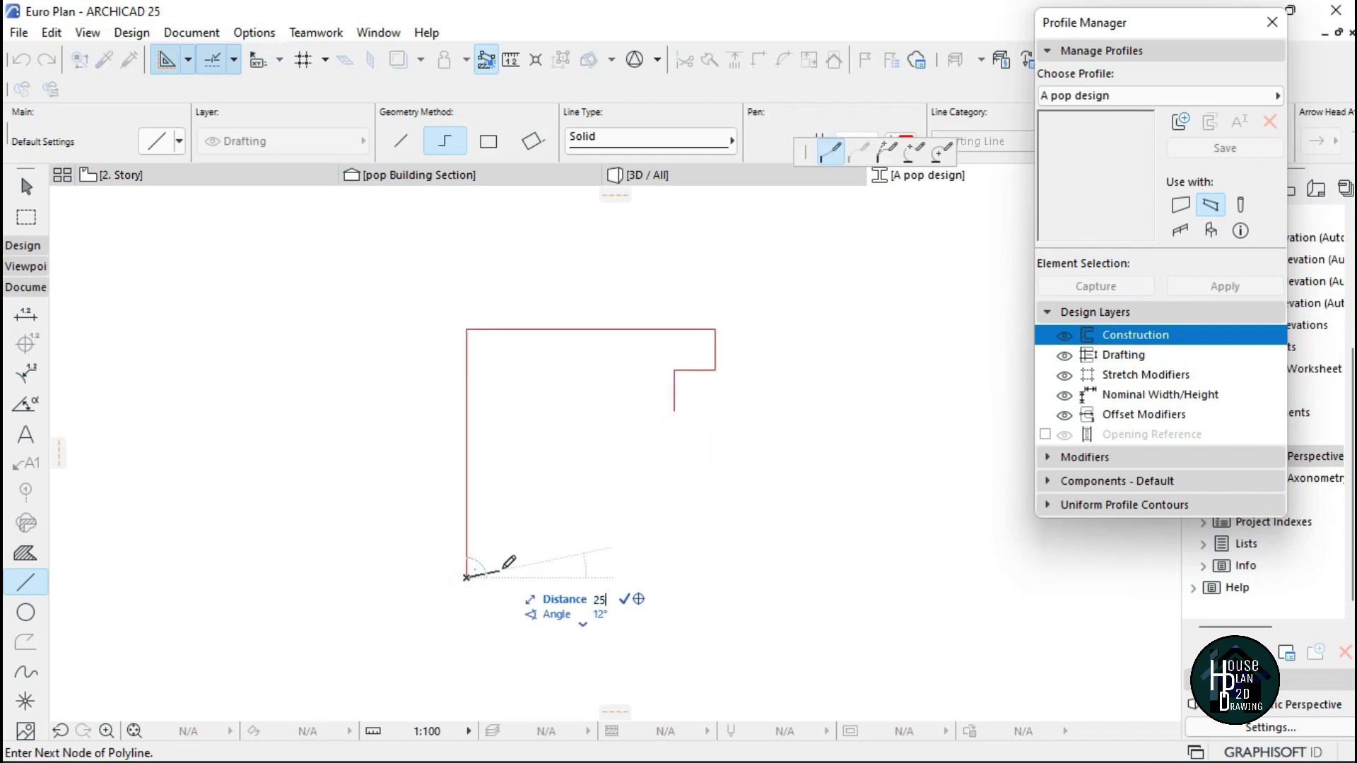
pyautogui.press('Return')
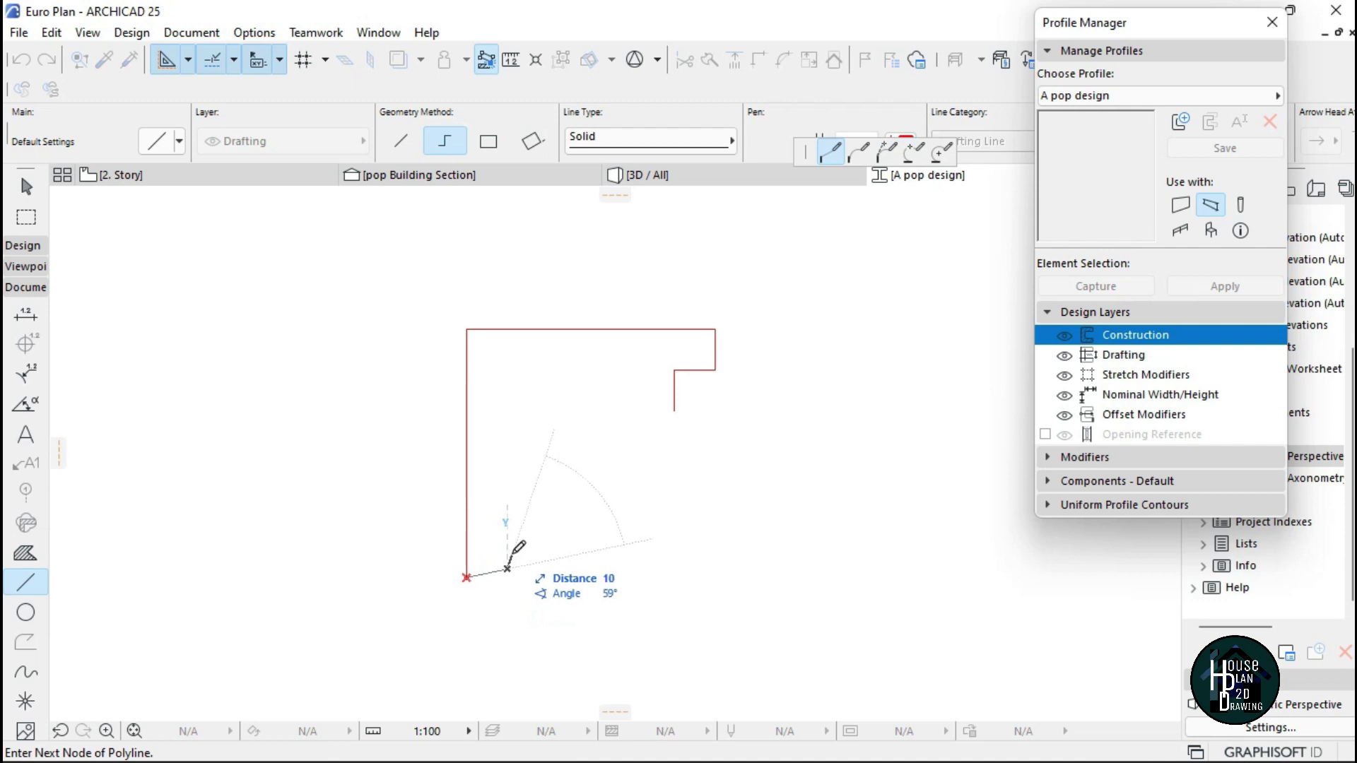
pyautogui.write('2')
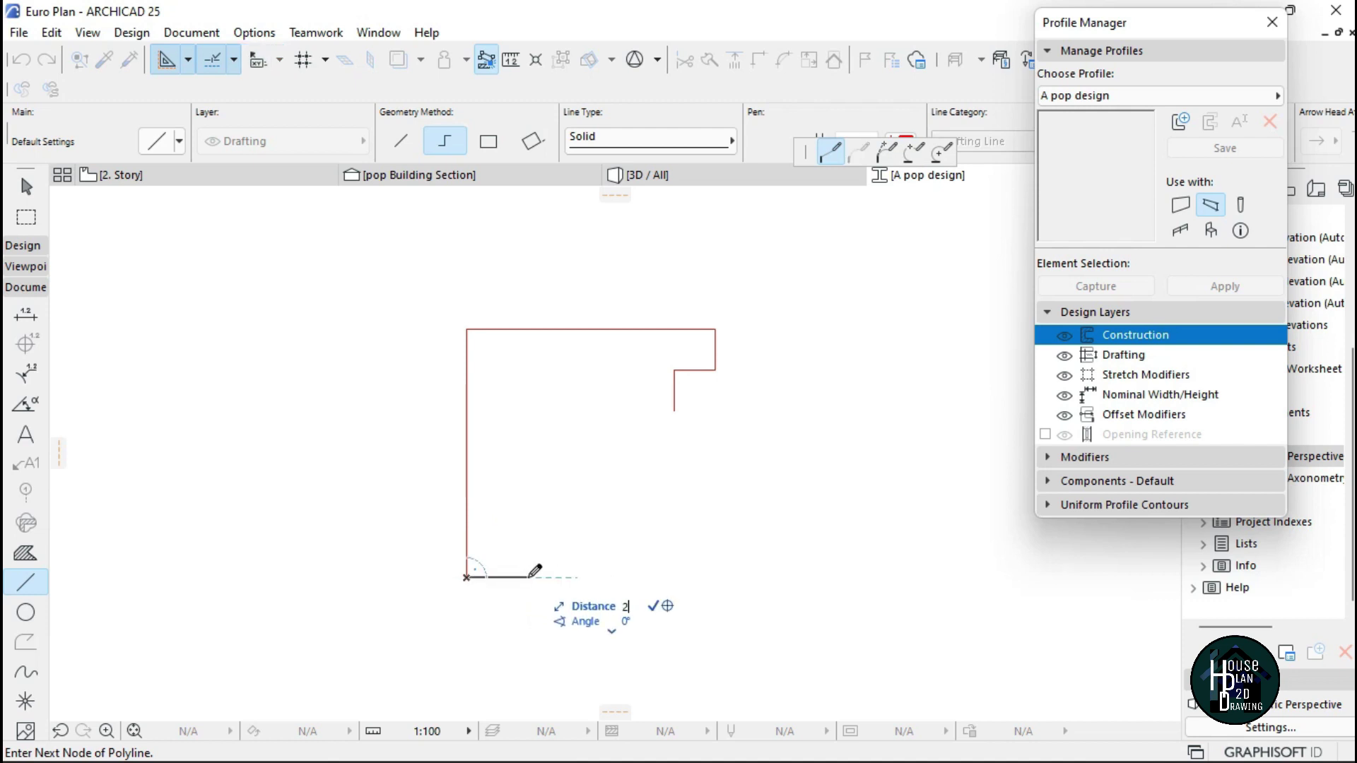
pyautogui.write('5')
pyautogui.press('Return')
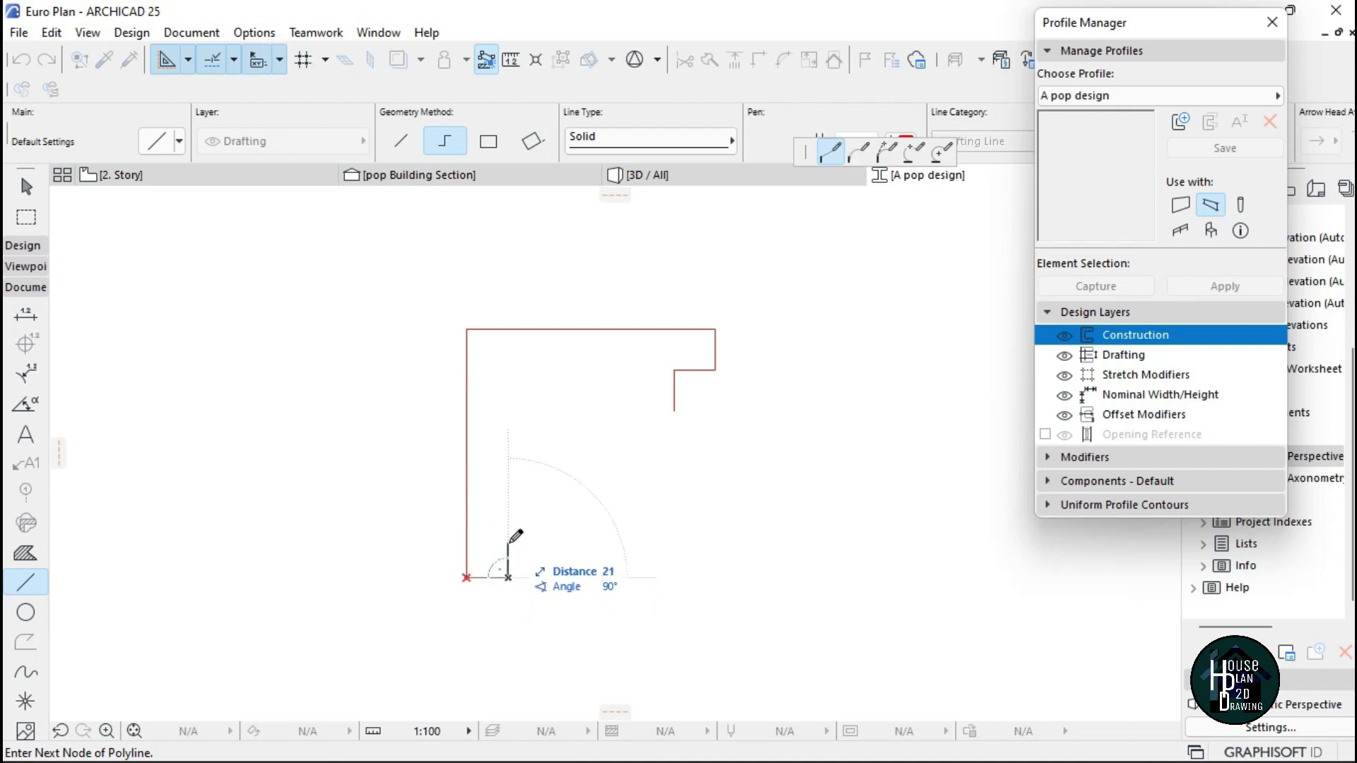
pyautogui.write('25')
pyautogui.press('Return')
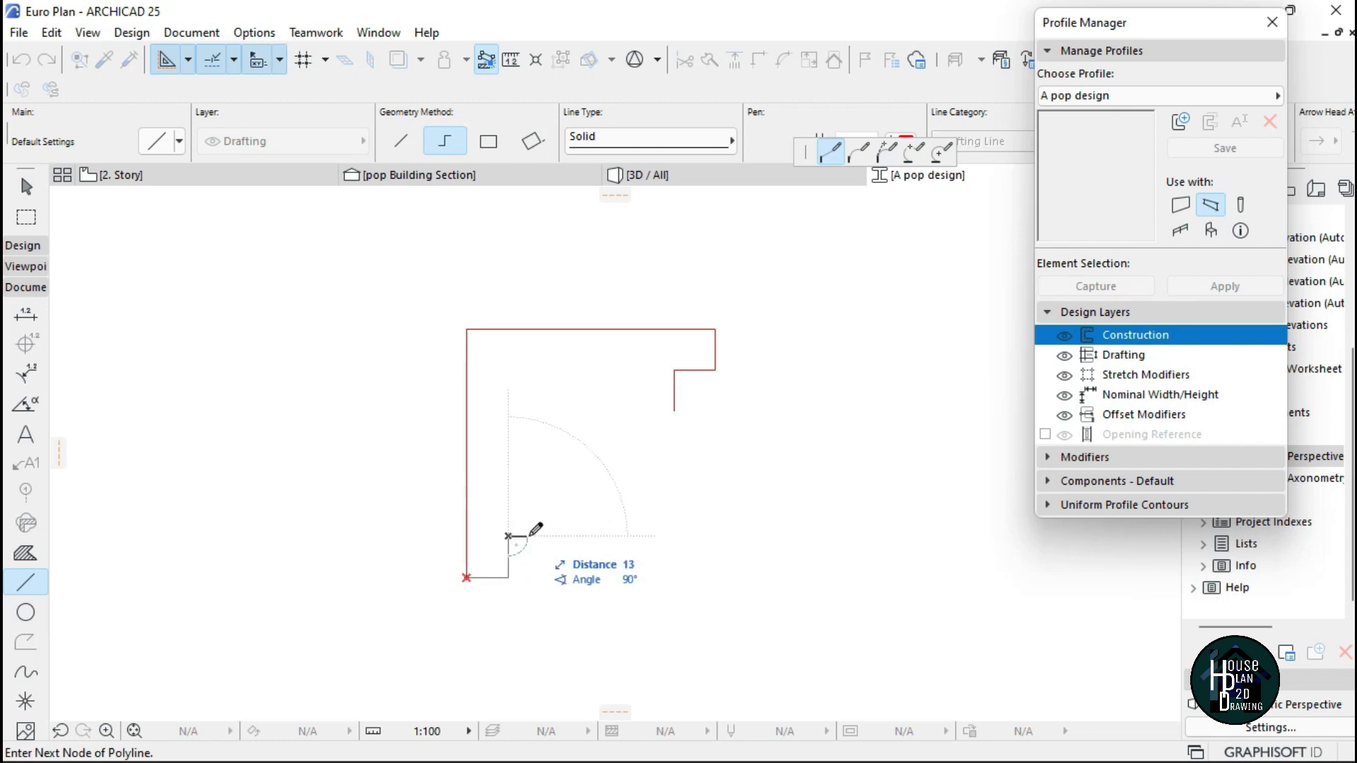
pyautogui.write('25')
pyautogui.press('Return')
pyautogui.doubleClick(550, 536)
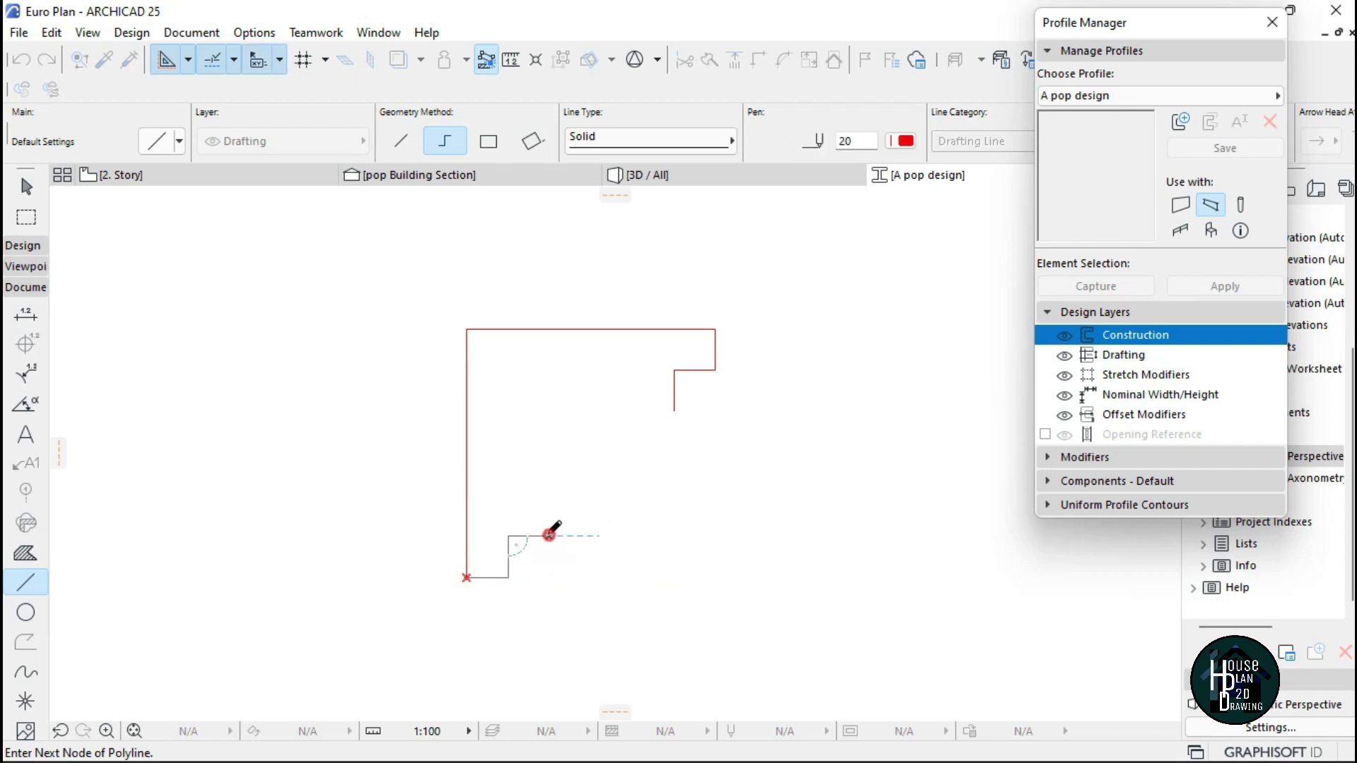
# Close the outline with a diagonal line joining the open ends of the lower and upper steps
pyautogui.scroll(2, 587, 545)
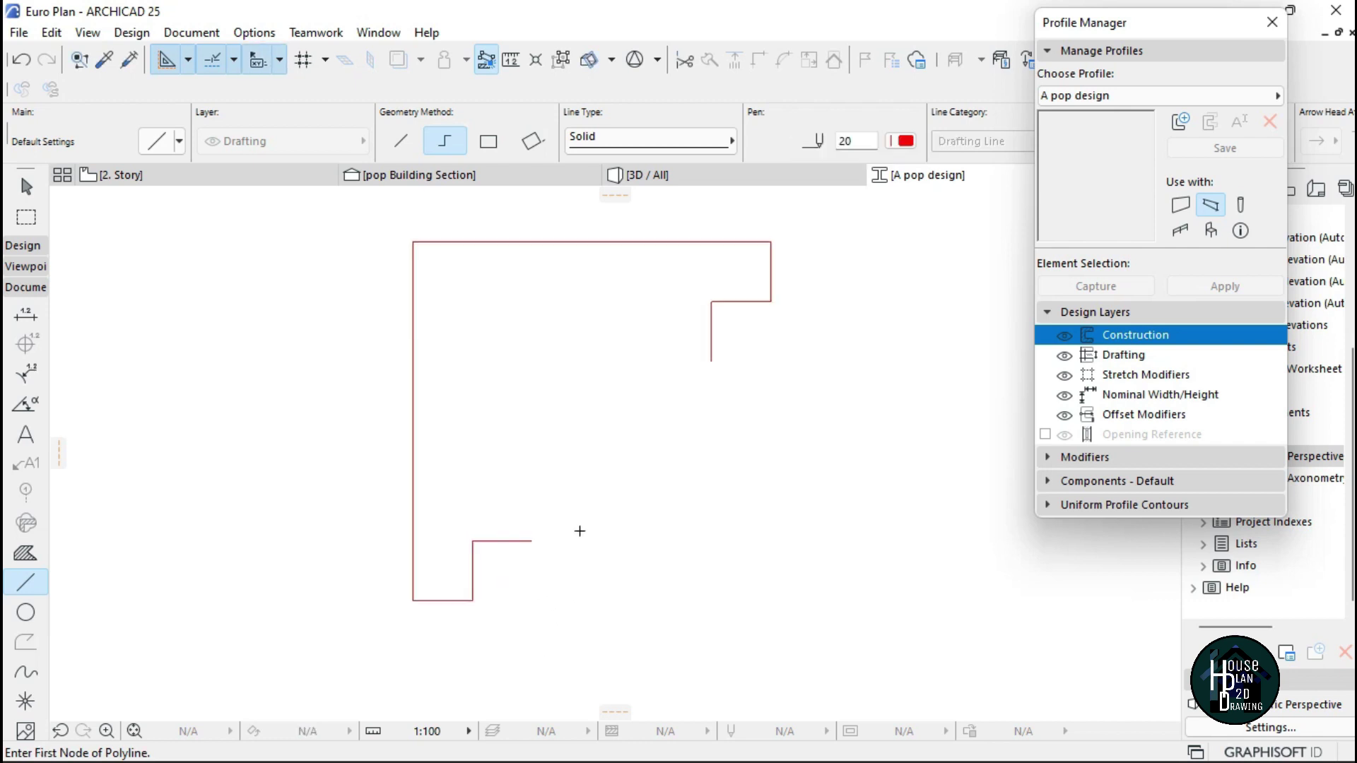
pyautogui.click(532, 541)
pyautogui.doubleClick(710, 361)
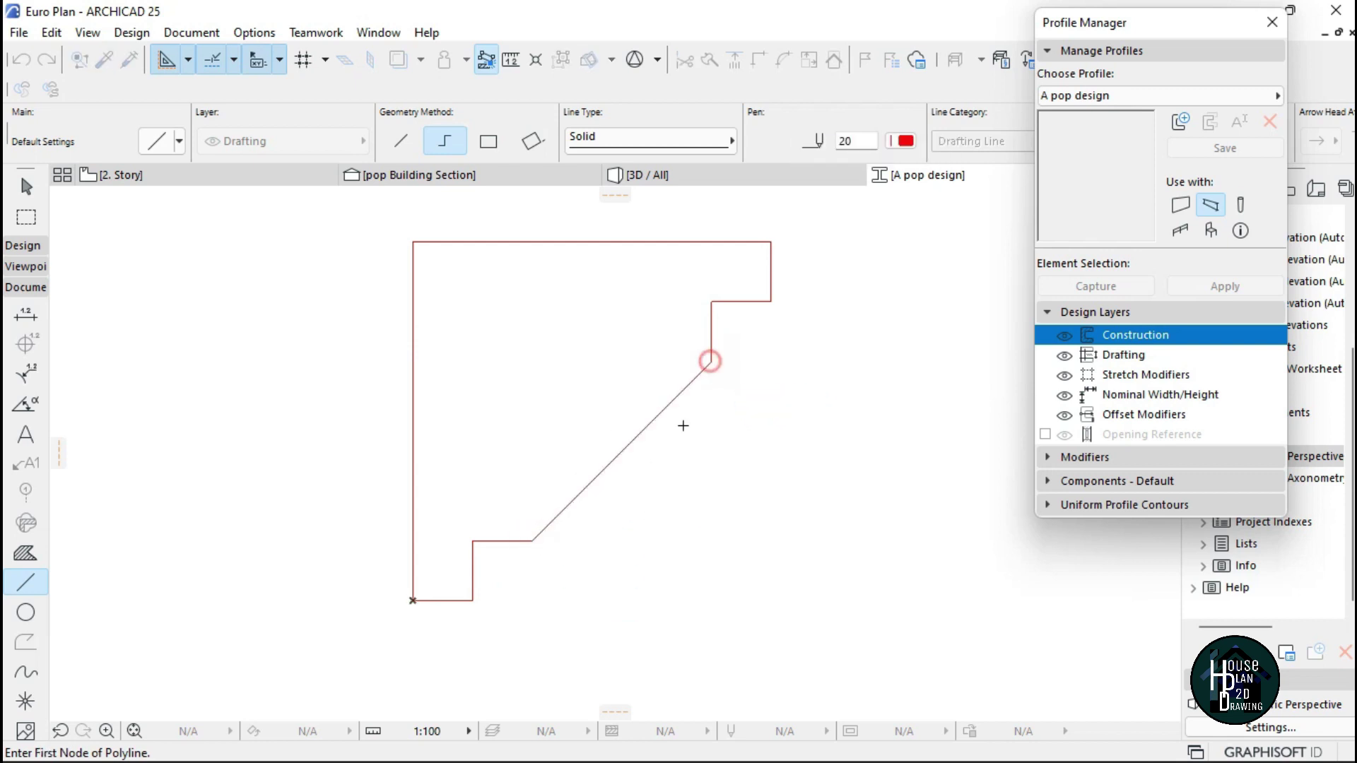
pyautogui.scroll(-2, 619, 535)
pyautogui.scroll(1, 628, 504)
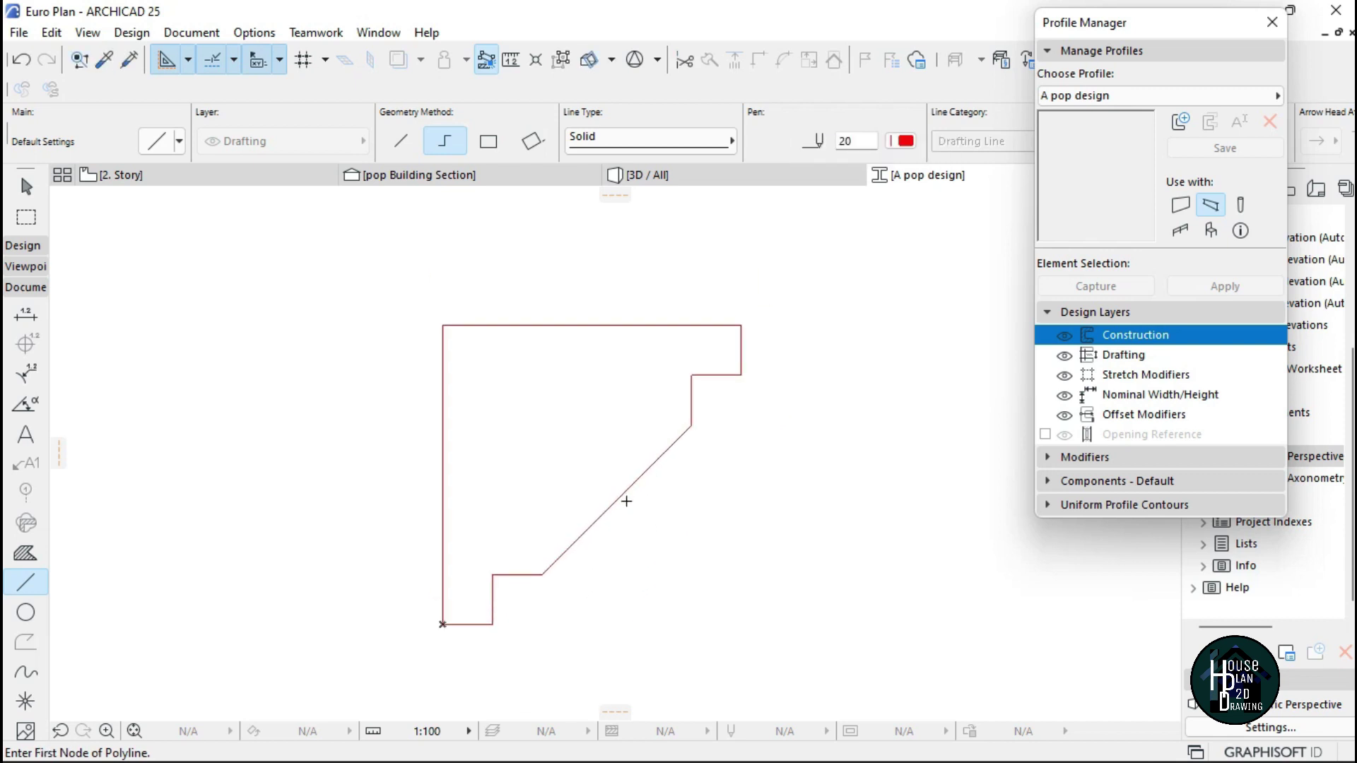
pyautogui.press('Escape')
# Curve the diagonal edge inward toward the outline's corner with an arc radius of about 71
pyautogui.scroll(2, 685, 397)
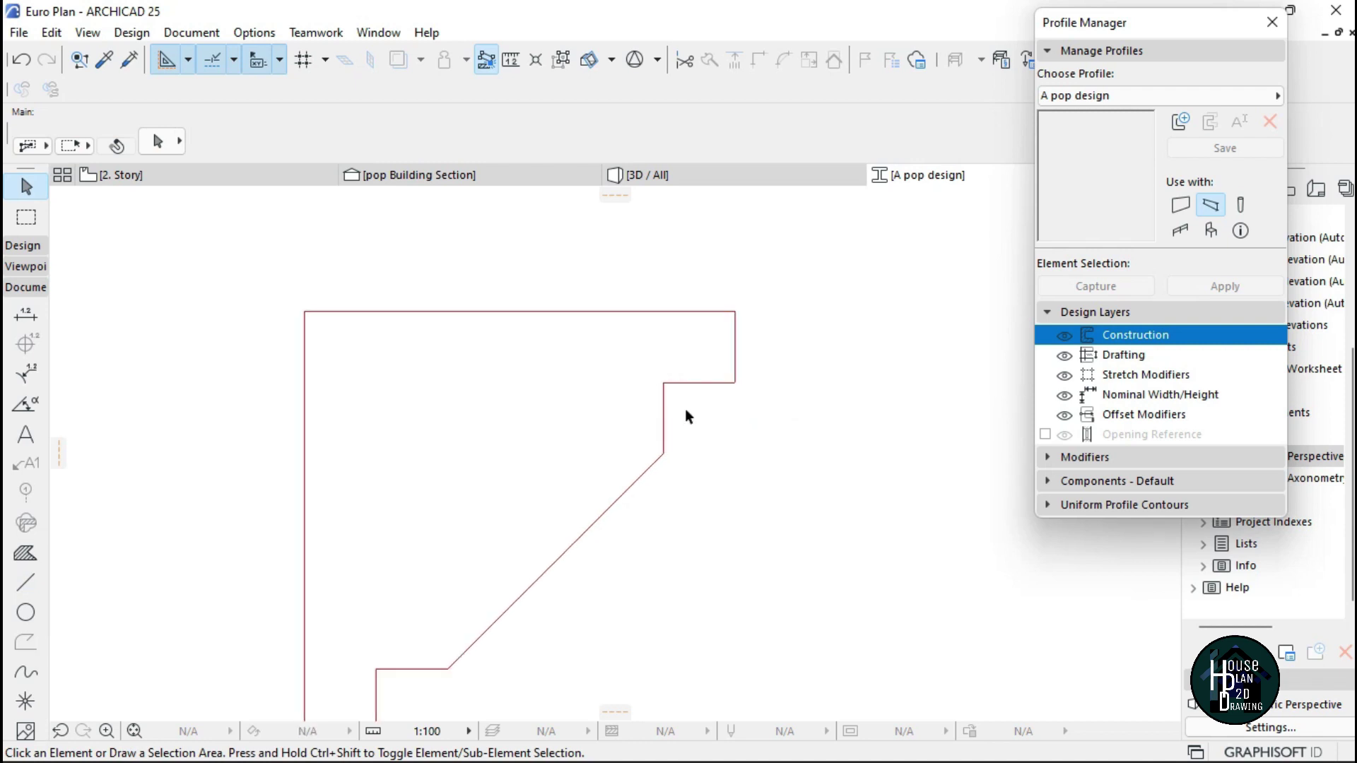
pyautogui.scroll(1, 677, 400)
pyautogui.scroll(-3, 677, 382)
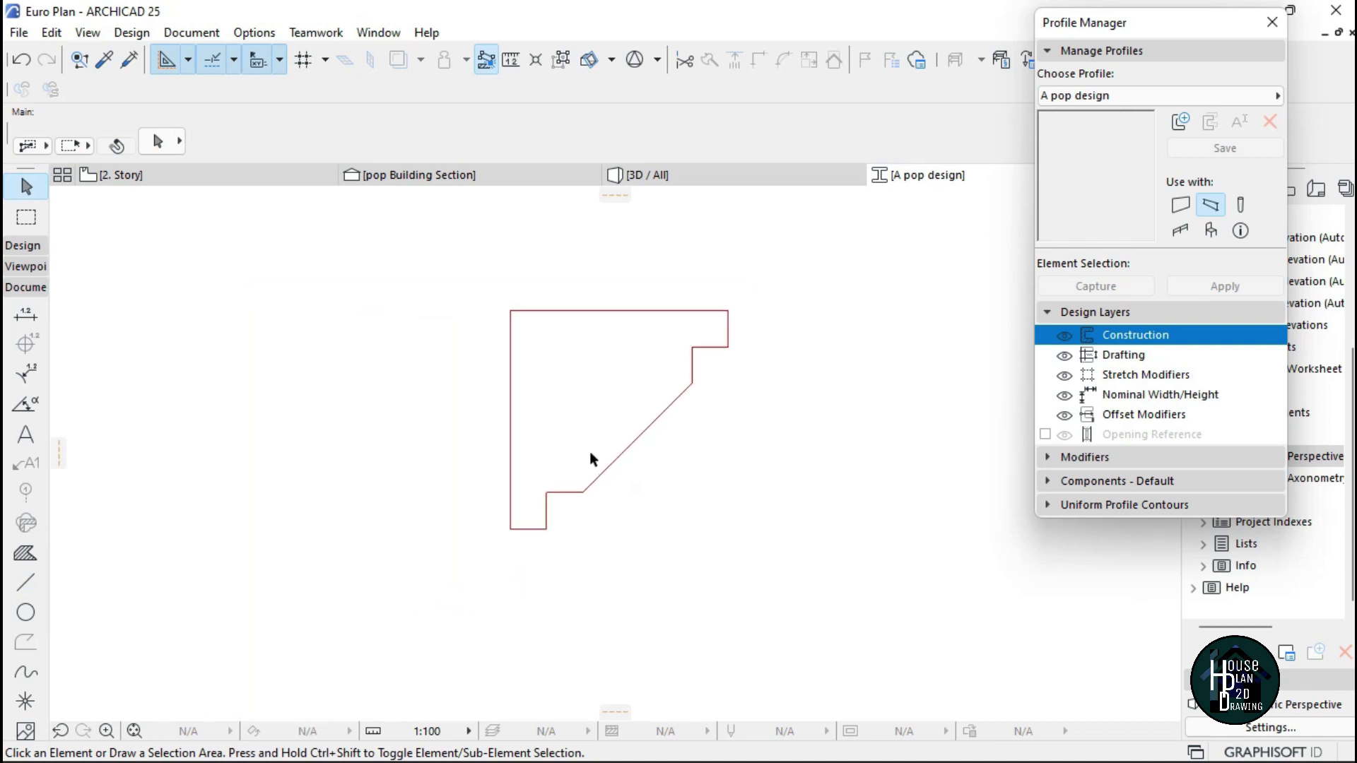
pyautogui.scroll(2, 577, 512)
pyautogui.scroll(-2, 565, 494)
pyautogui.scroll(2, 614, 435)
pyautogui.scroll(2, 538, 550)
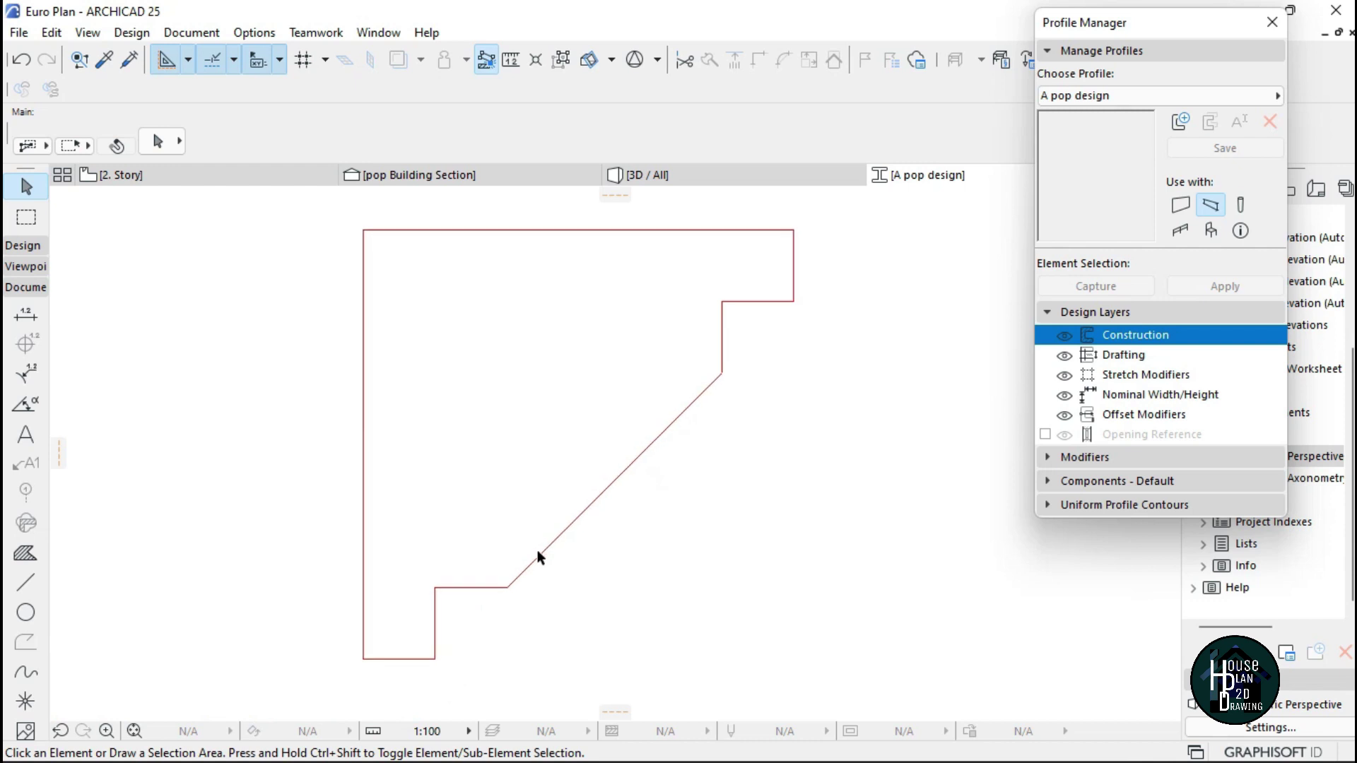
pyautogui.scroll(-1, 487, 590)
pyautogui.click(575, 515)
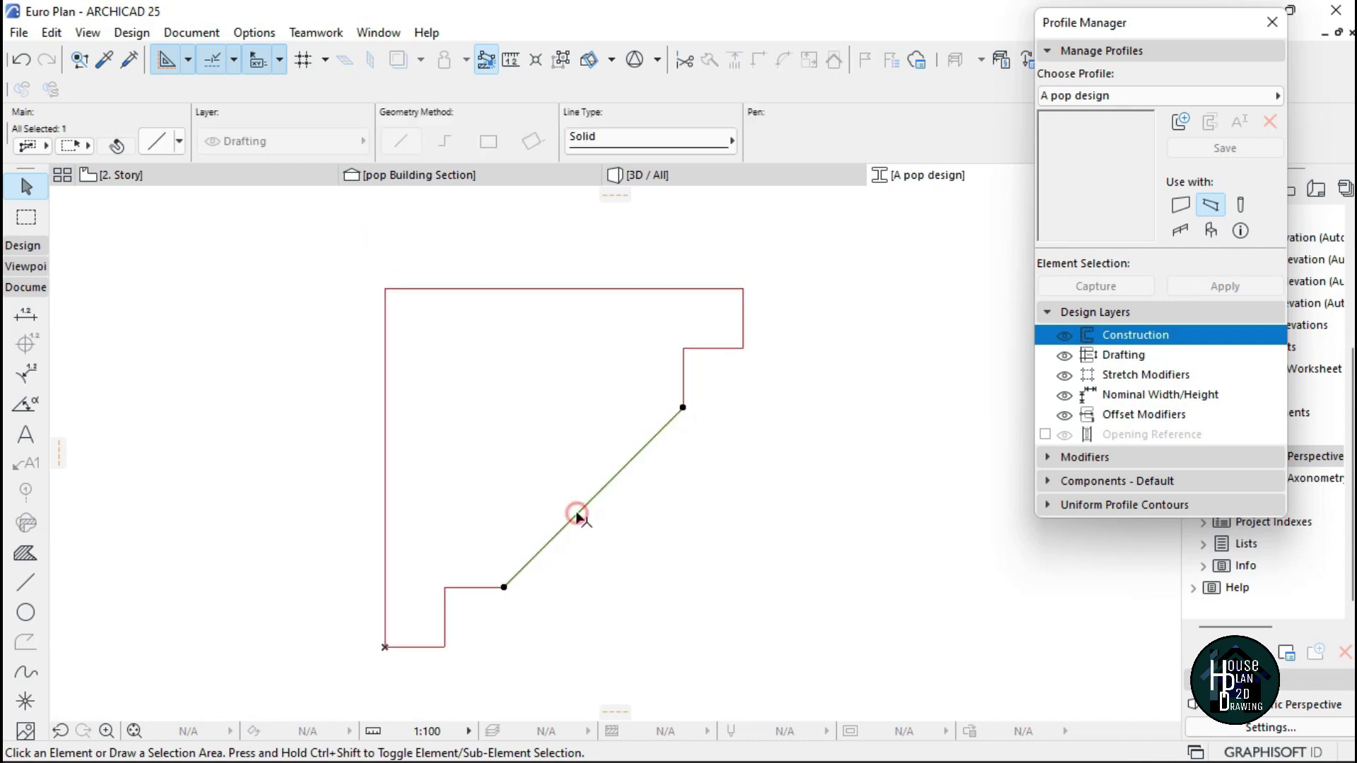
pyautogui.click(593, 502)
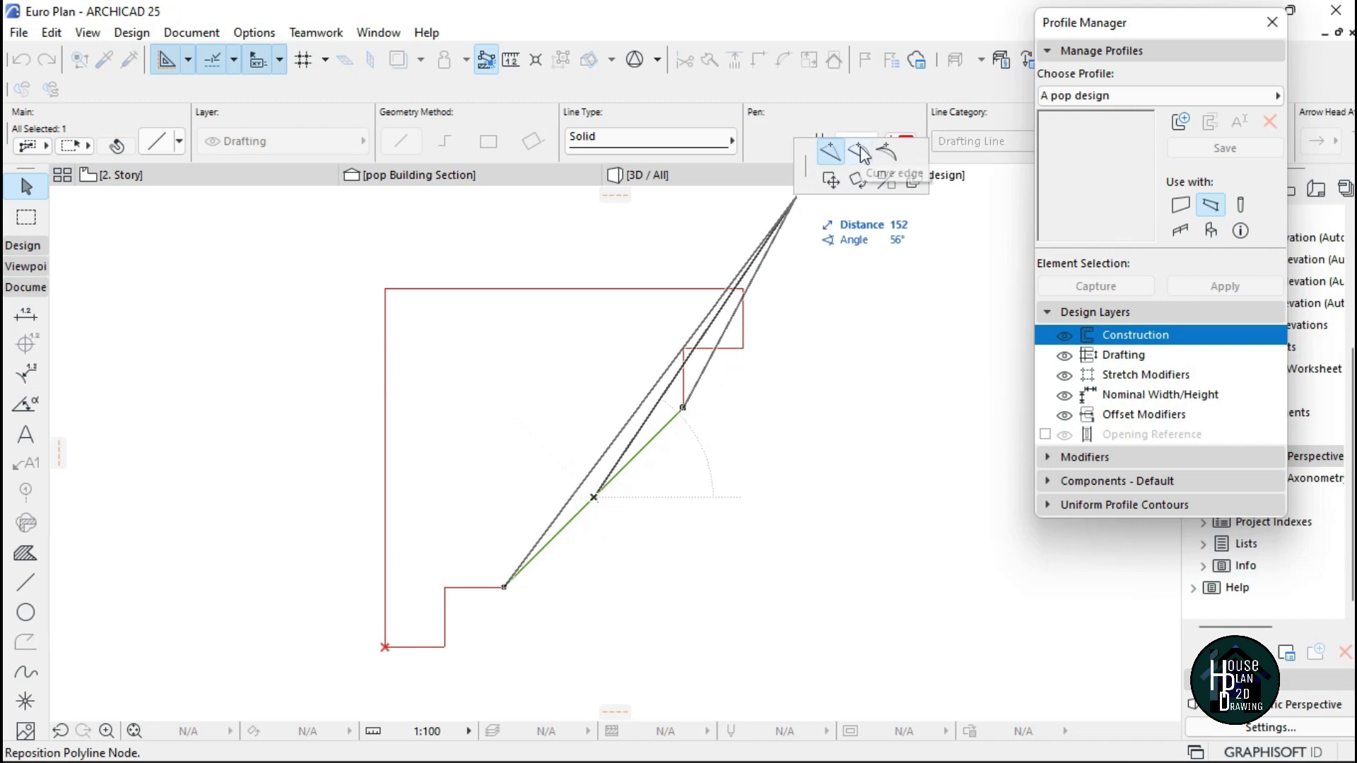
pyautogui.click(860, 153)
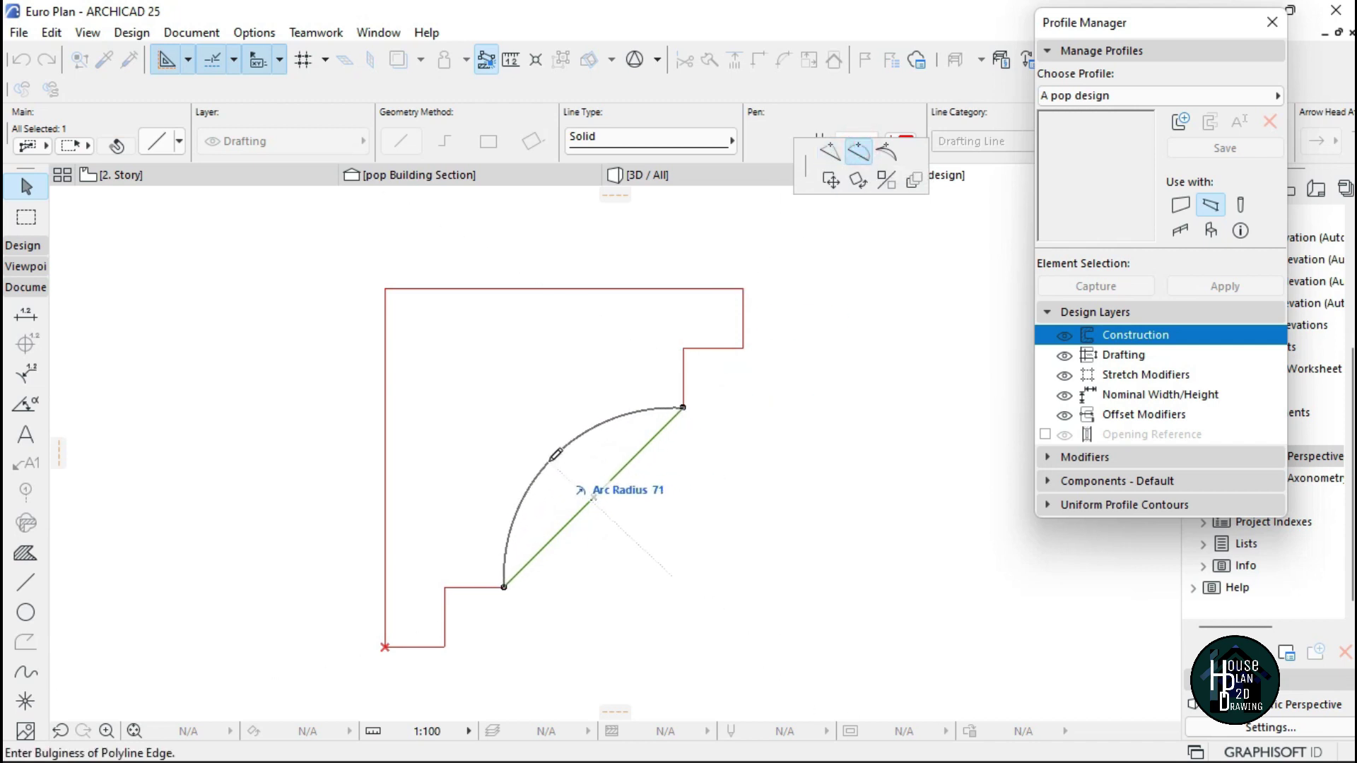
pyautogui.click(557, 454)
pyautogui.click(701, 516)
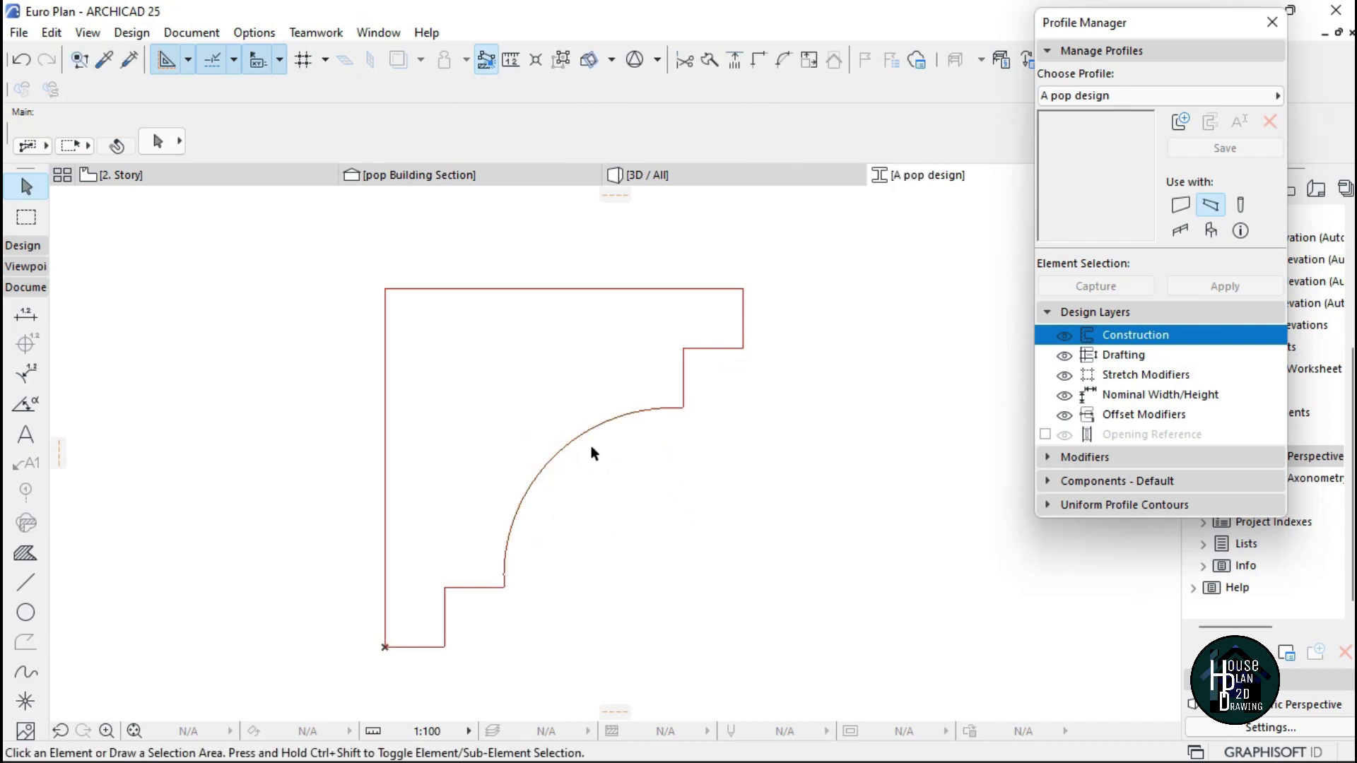
# Fill the closed moulding outline with the GENERIC - STRUCTURAL building material using the Fill tool and Magic Wand
pyautogui.scroll(-3, 577, 455)
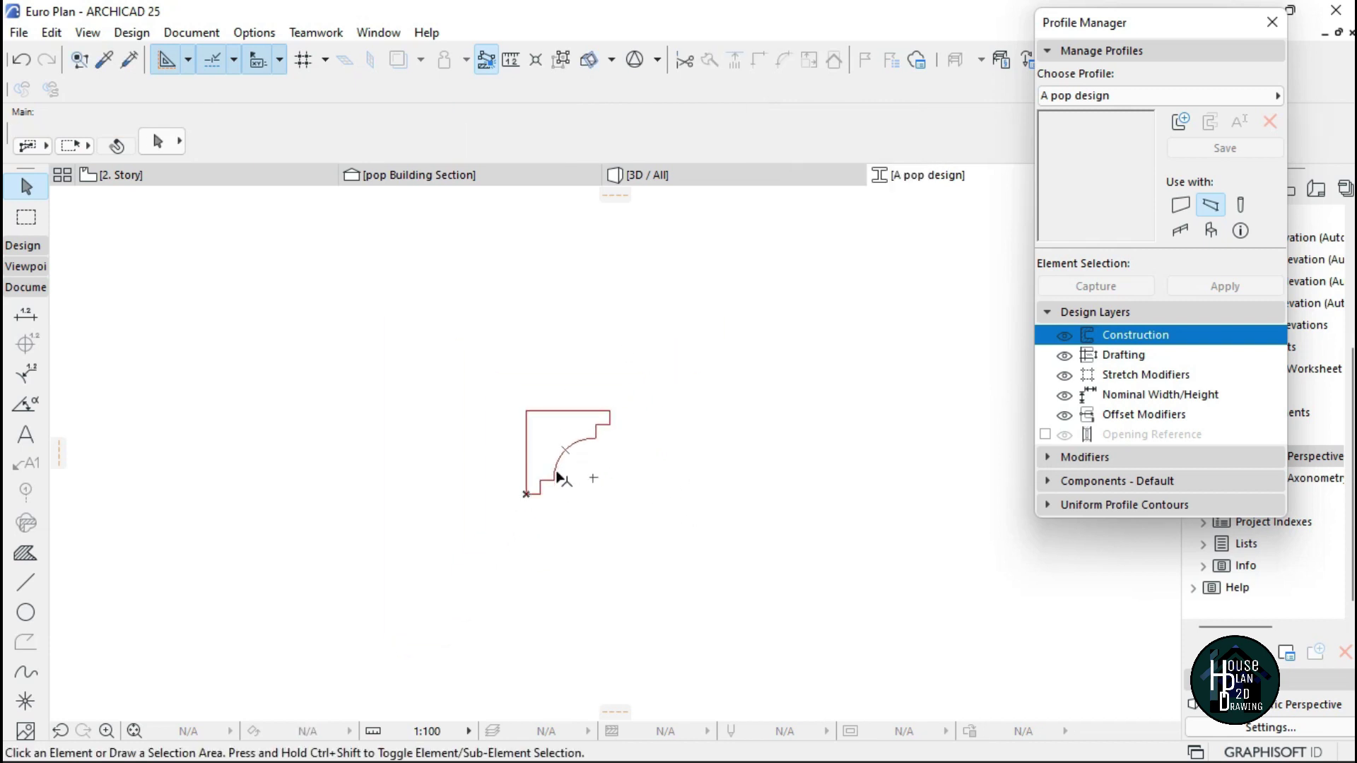
pyautogui.scroll(3, 565, 464)
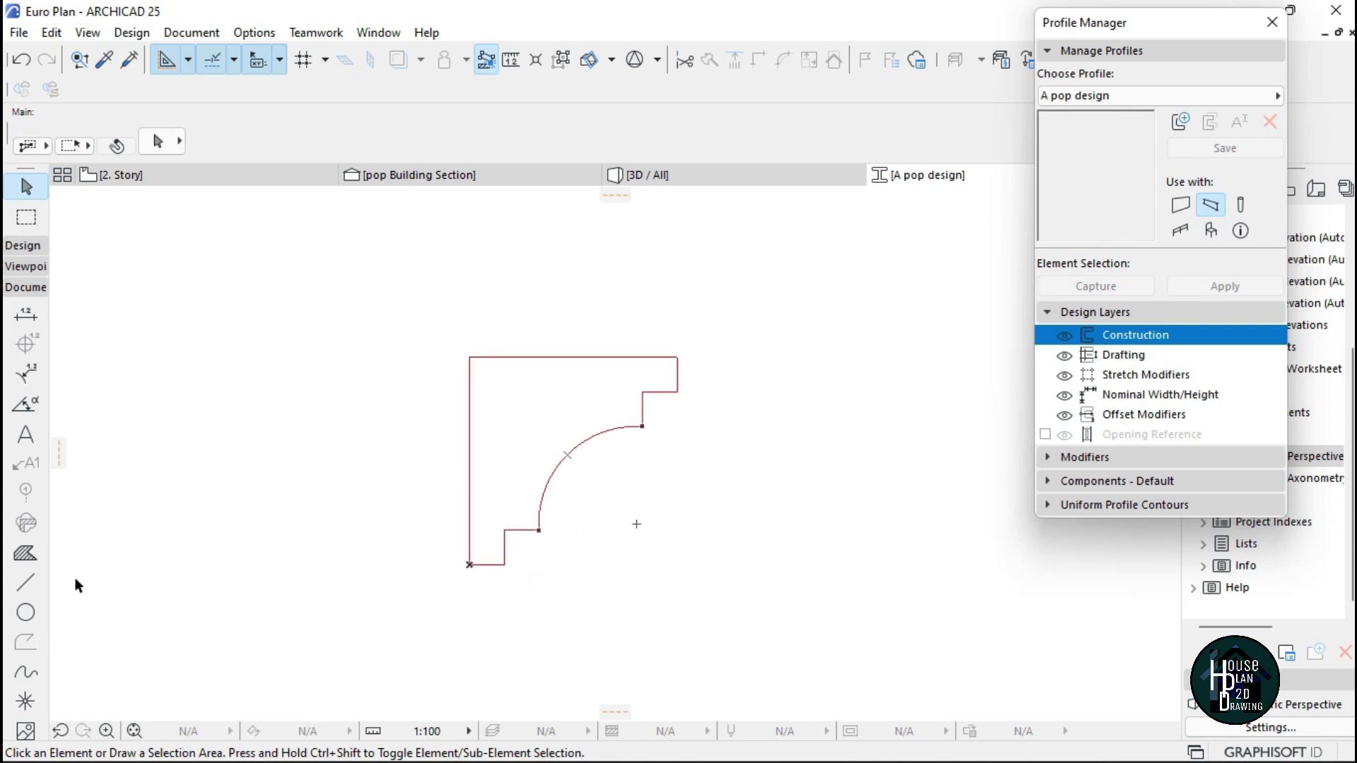
pyautogui.click(25, 553)
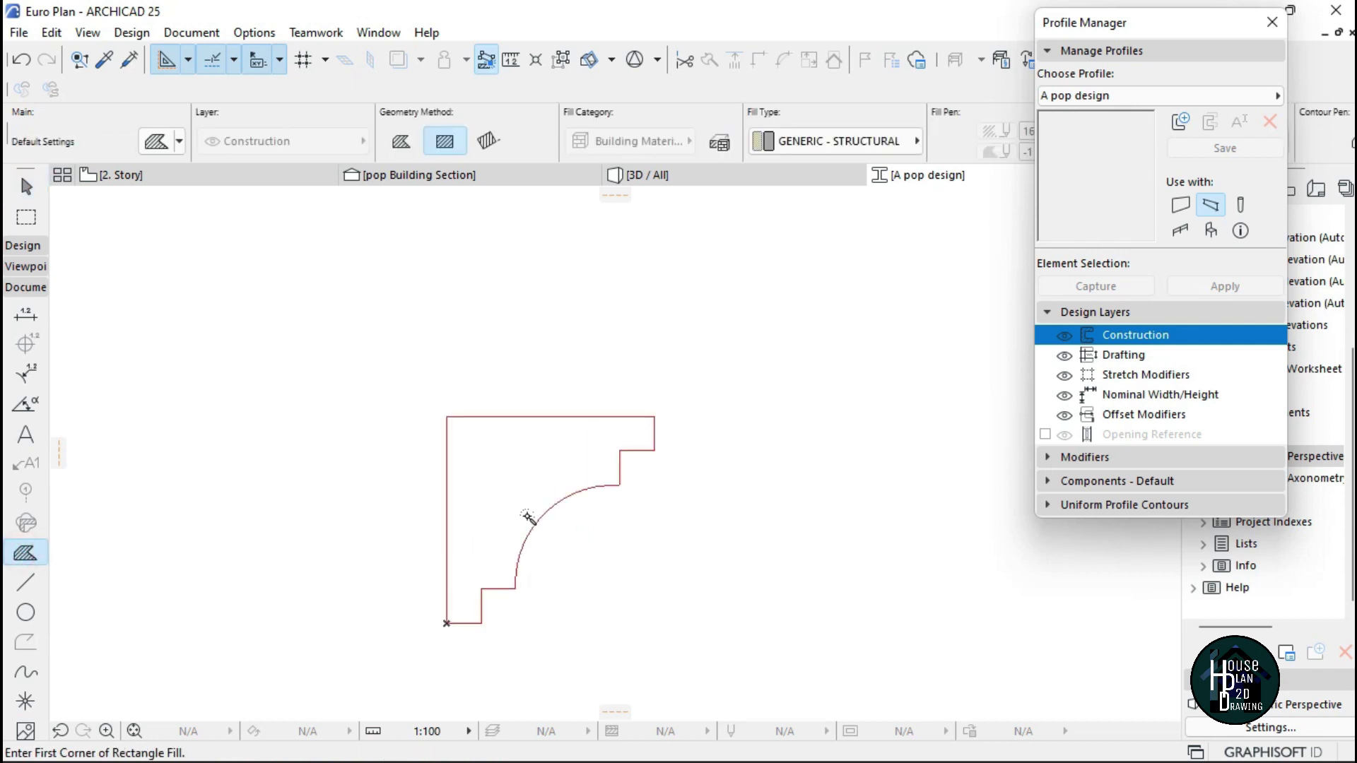
pyautogui.click(509, 499)
pyautogui.scroll(-3, 525, 382)
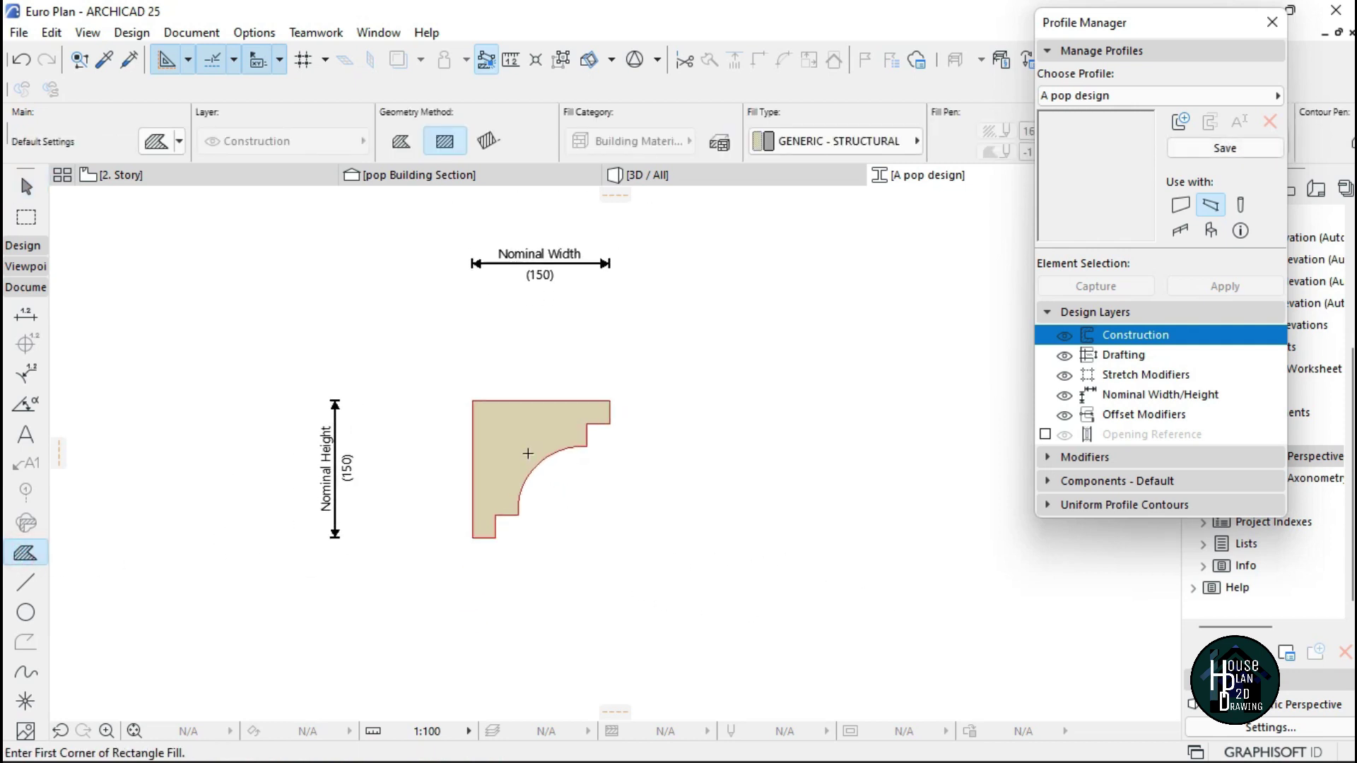
pyautogui.scroll(3, 524, 461)
pyautogui.press('Escape')
# Select the moulding fill, enable its Opening Reference layer, and turn on the Width Stretch and Height Stretch modifiers
pyautogui.scroll(-4, 562, 396)
pyautogui.click(526, 405)
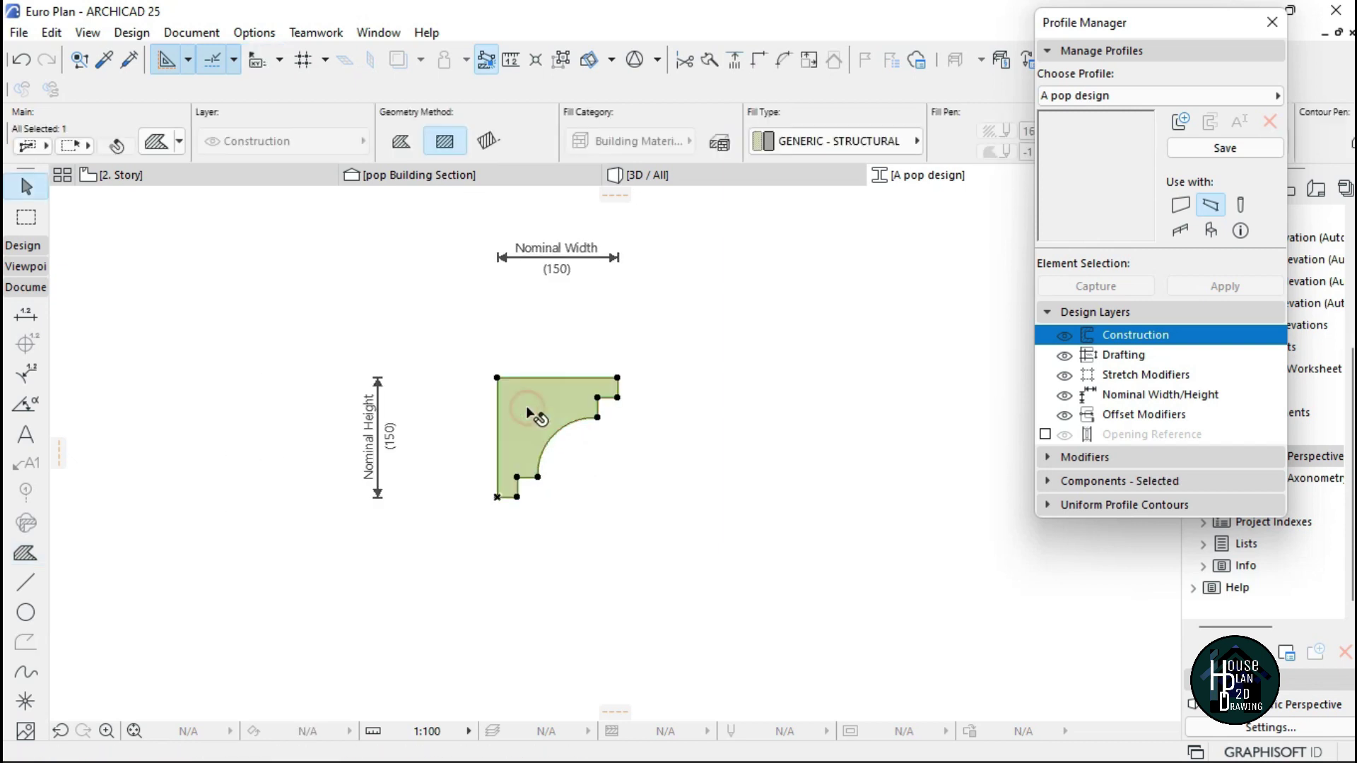
pyautogui.scroll(2, 515, 416)
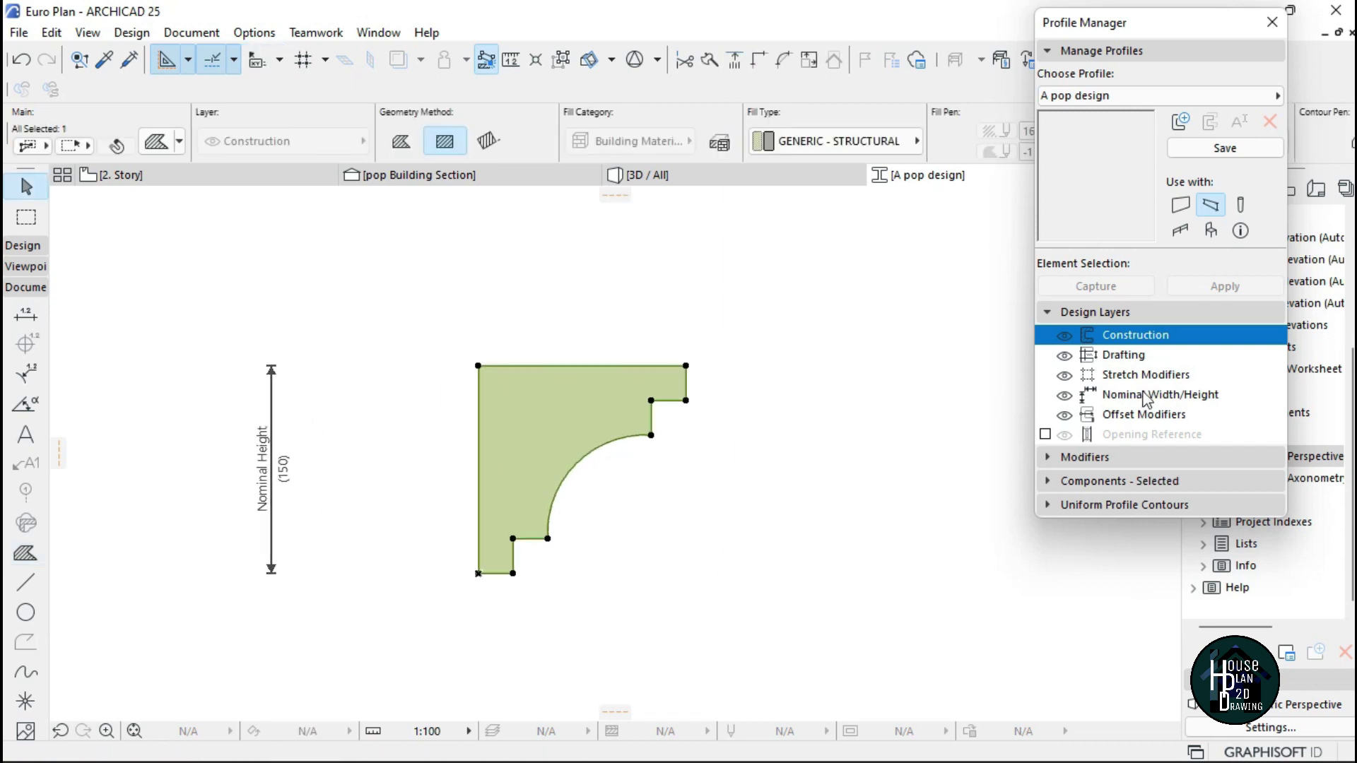
pyautogui.click(1046, 434)
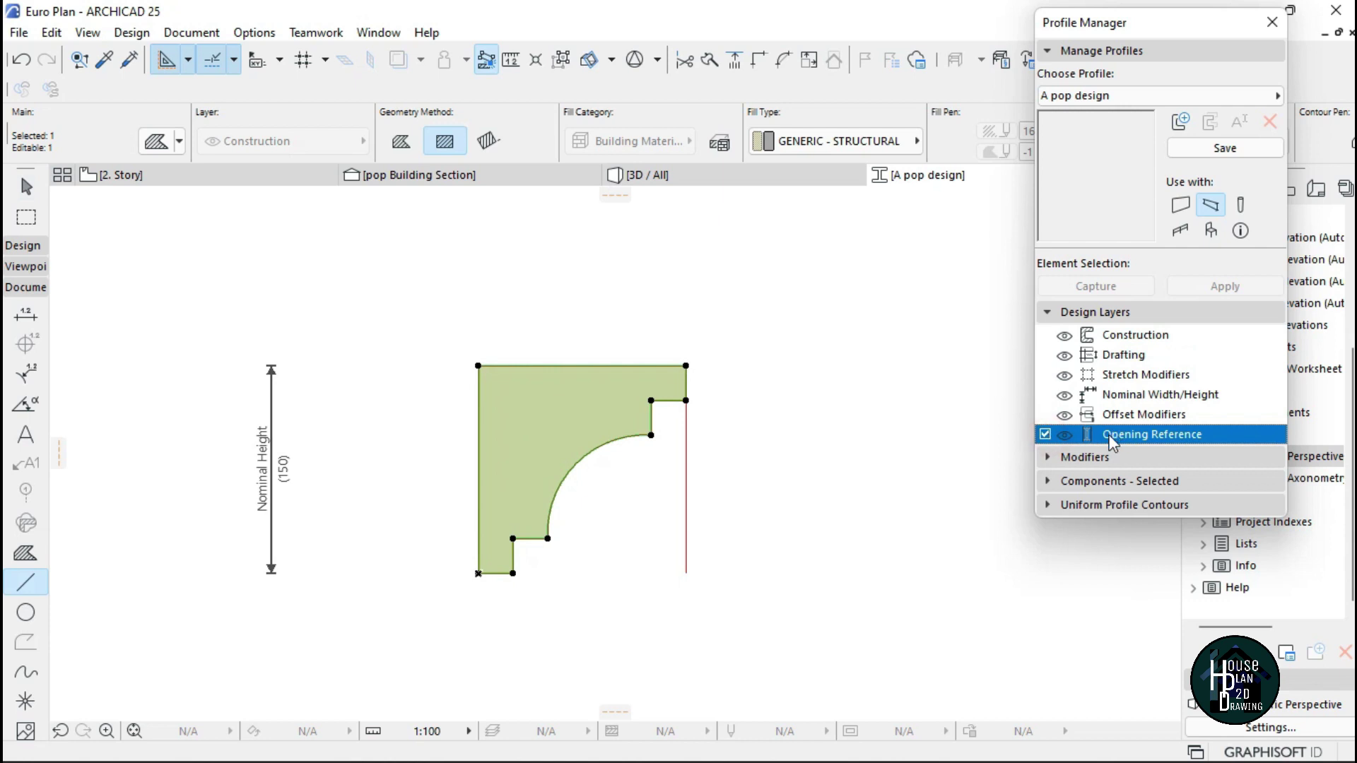
pyautogui.click(1103, 456)
pyautogui.click(1045, 497)
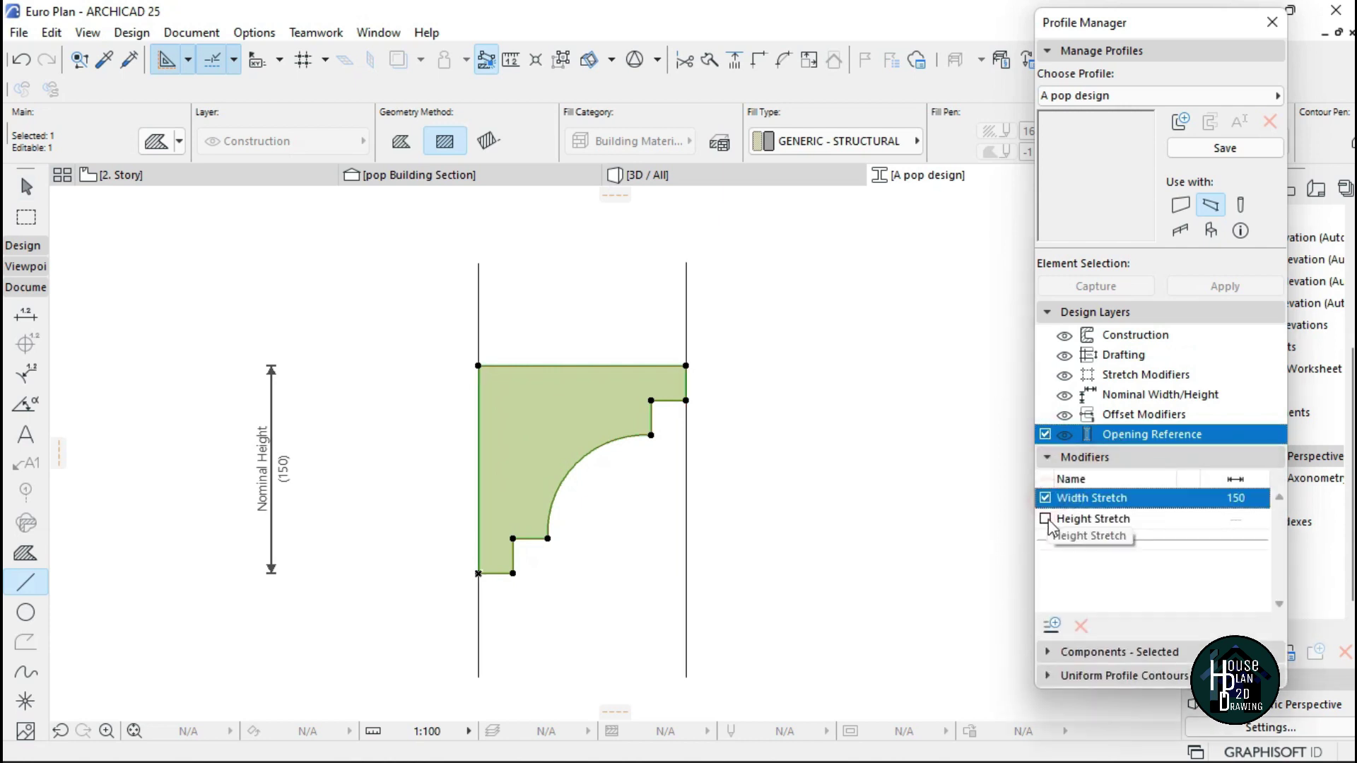
pyautogui.click(1045, 518)
pyautogui.click(1087, 459)
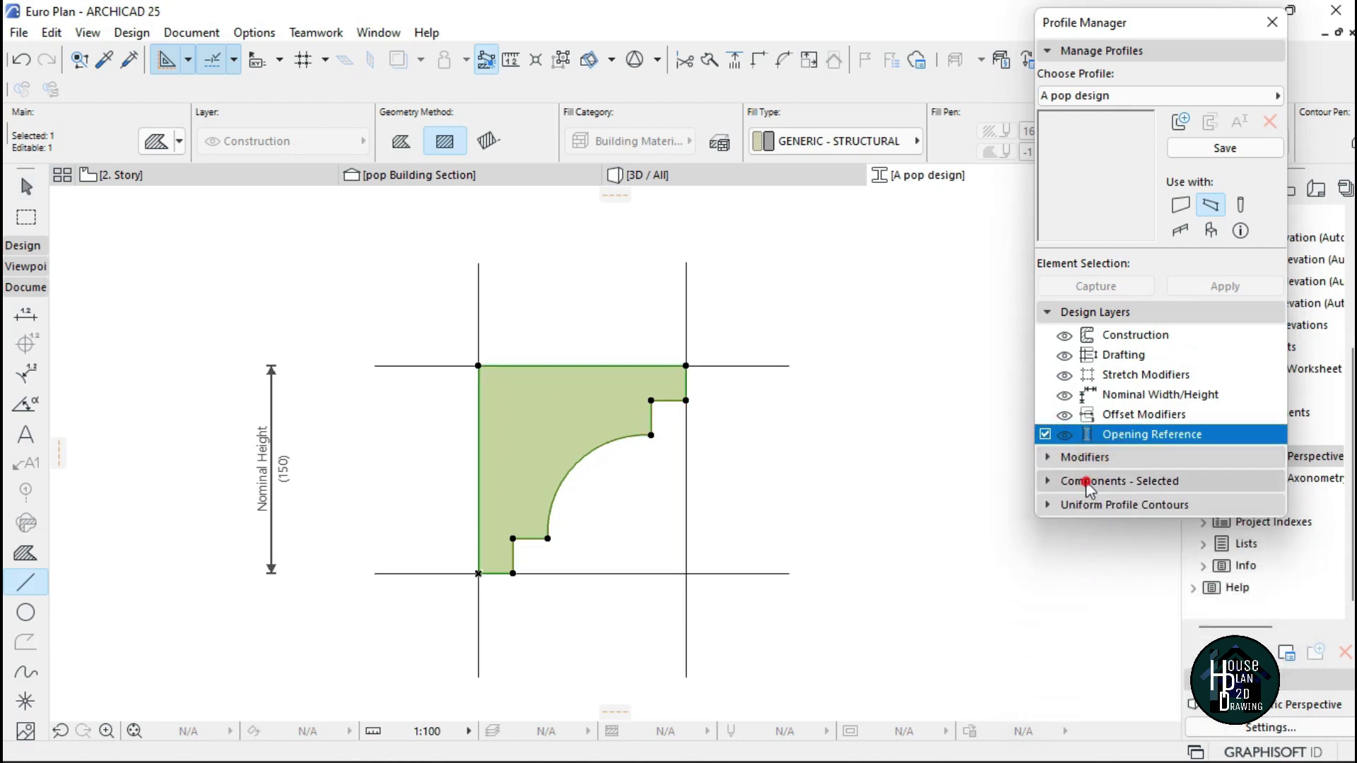
# Override the Finish component's surface with uniform Paint - Titanium White and save the A pop design profile
pyautogui.click(1081, 480)
pyautogui.click(1159, 505)
pyautogui.click(1145, 541)
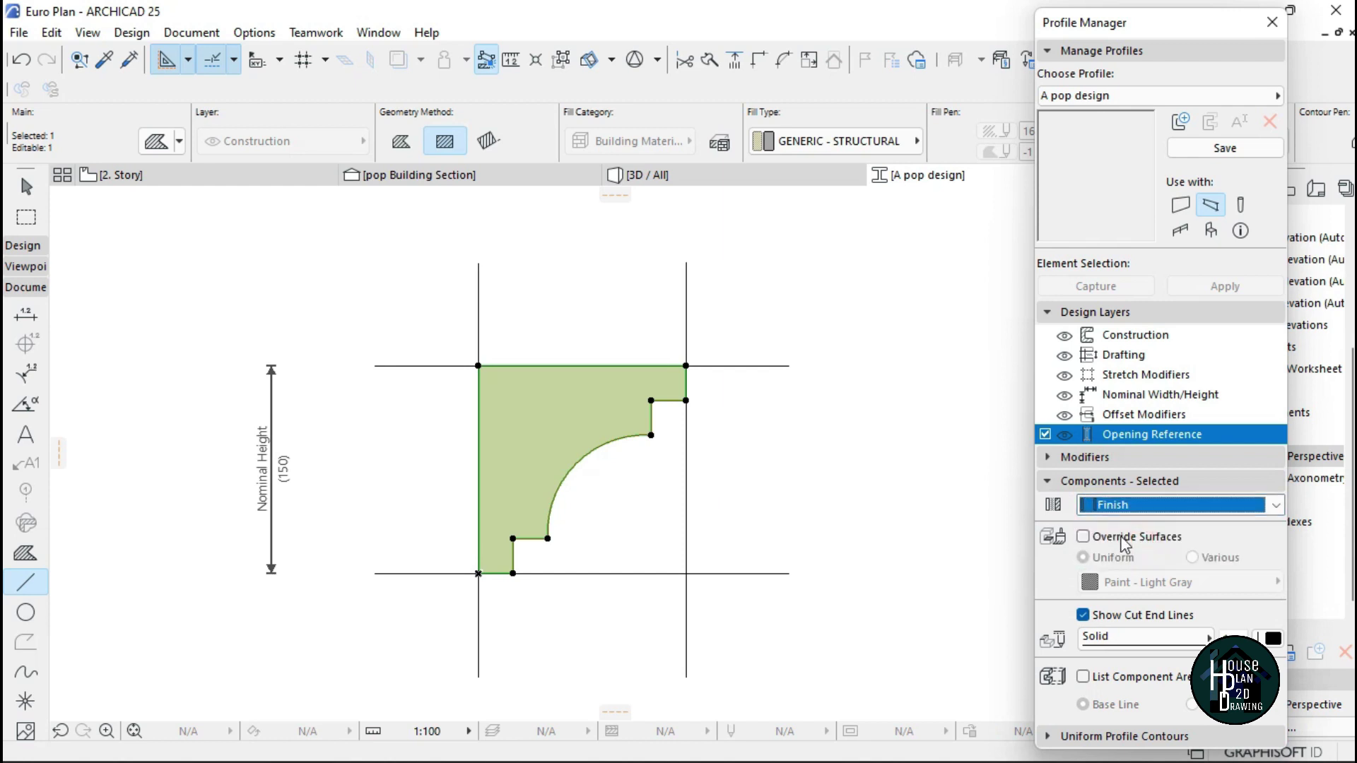
pyautogui.click(1083, 536)
pyautogui.click(1134, 584)
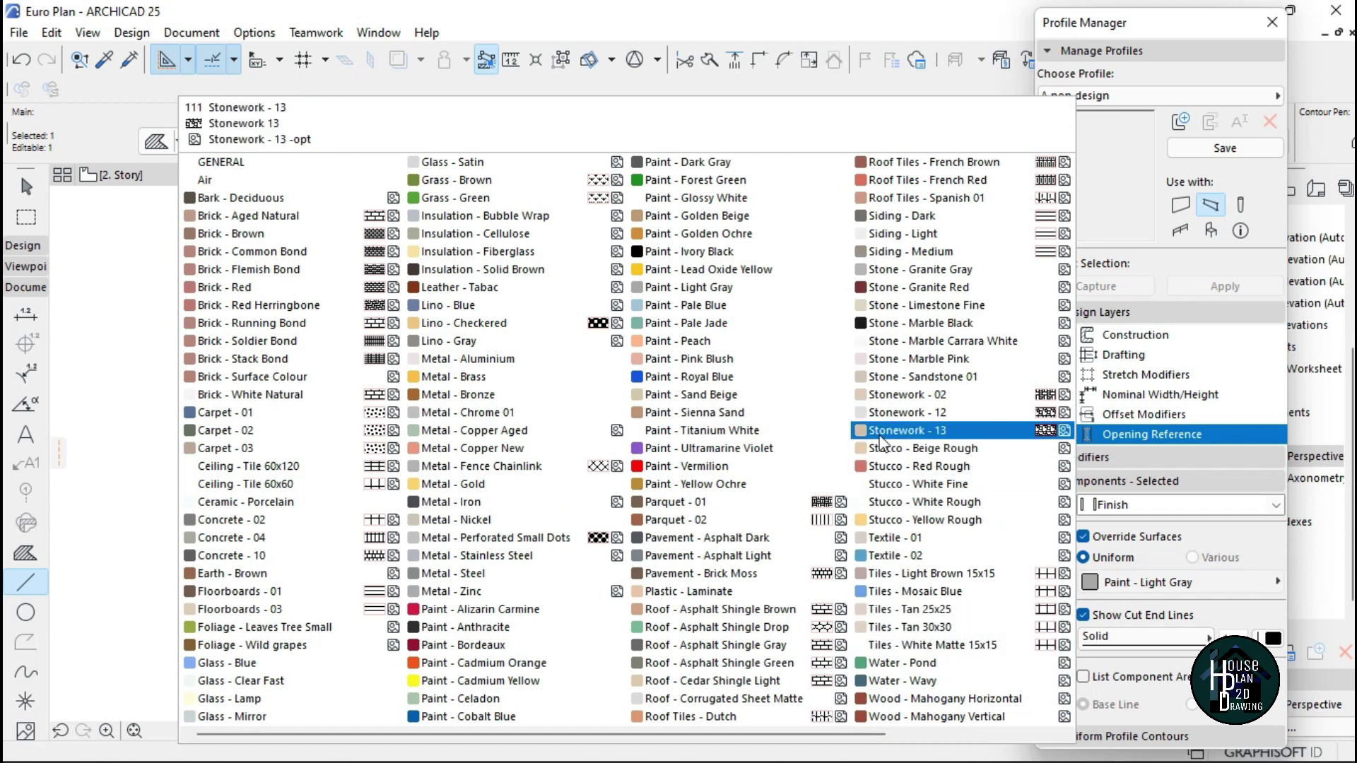
pyautogui.click(739, 430)
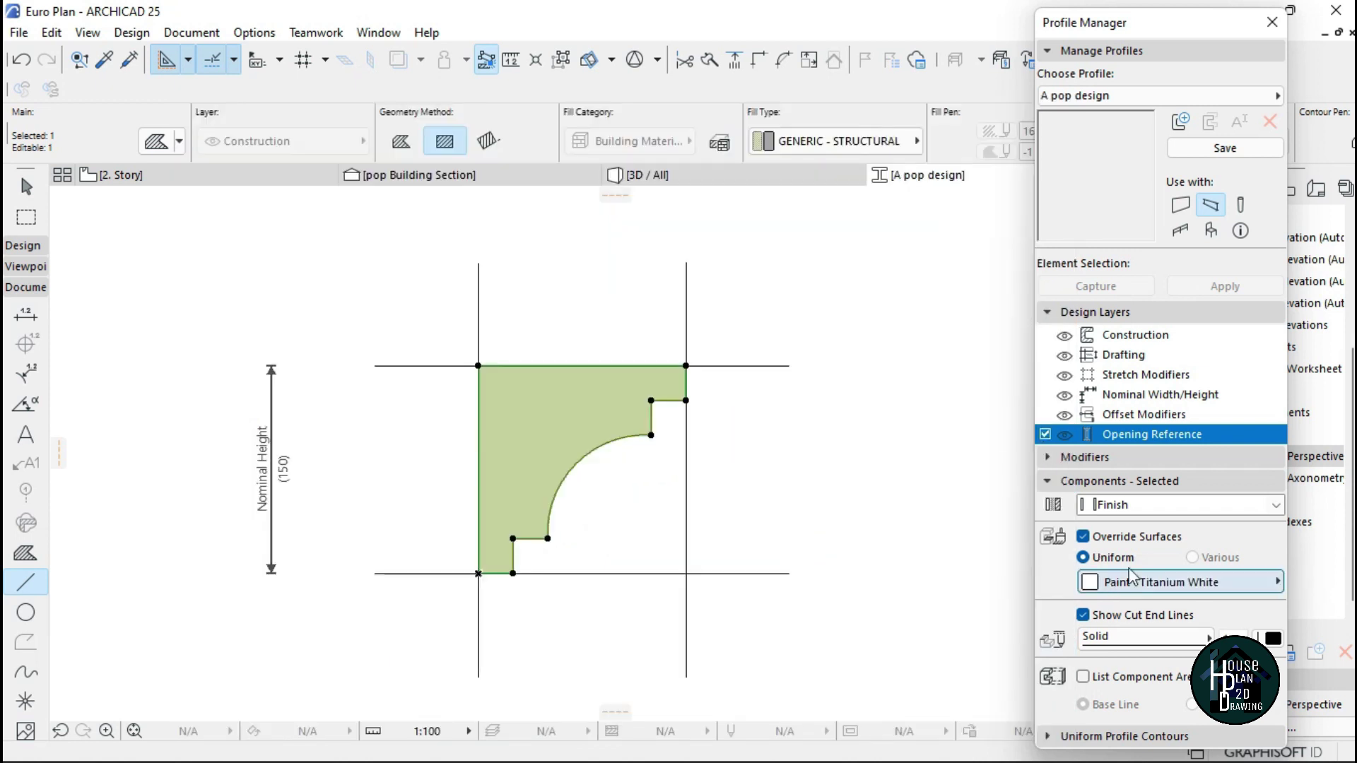
pyautogui.click(1115, 484)
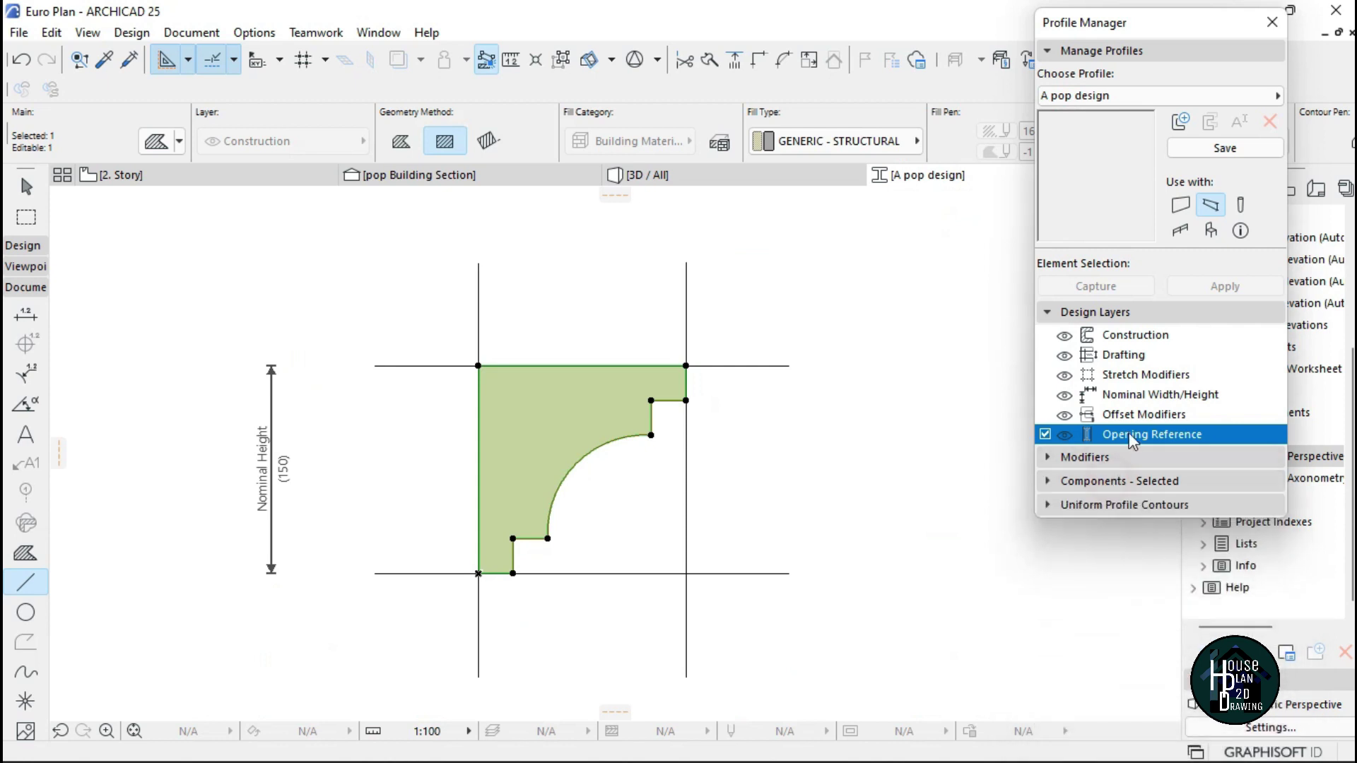
pyautogui.click(1236, 149)
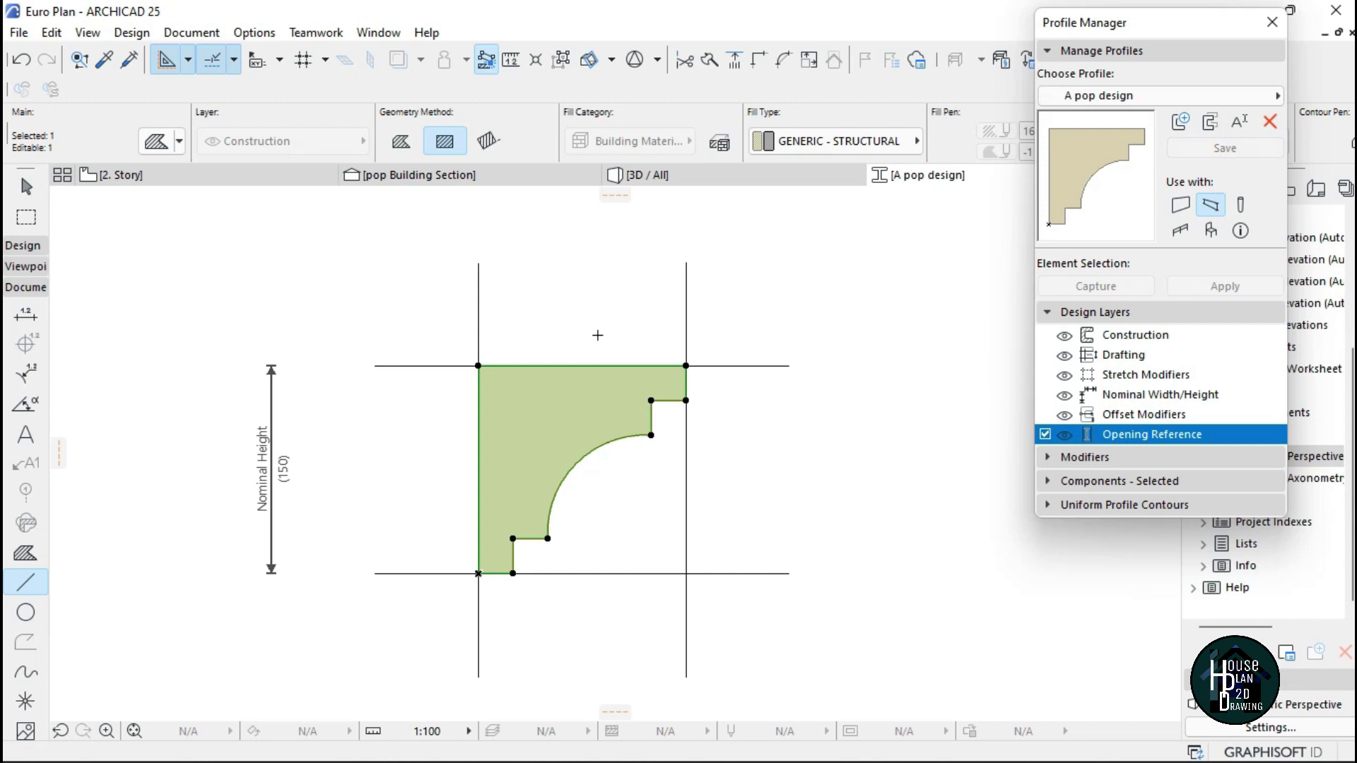
# Switch to the 3D view and approach the porch column's corner beneath the ceiling edge
pyautogui.click(697, 177)
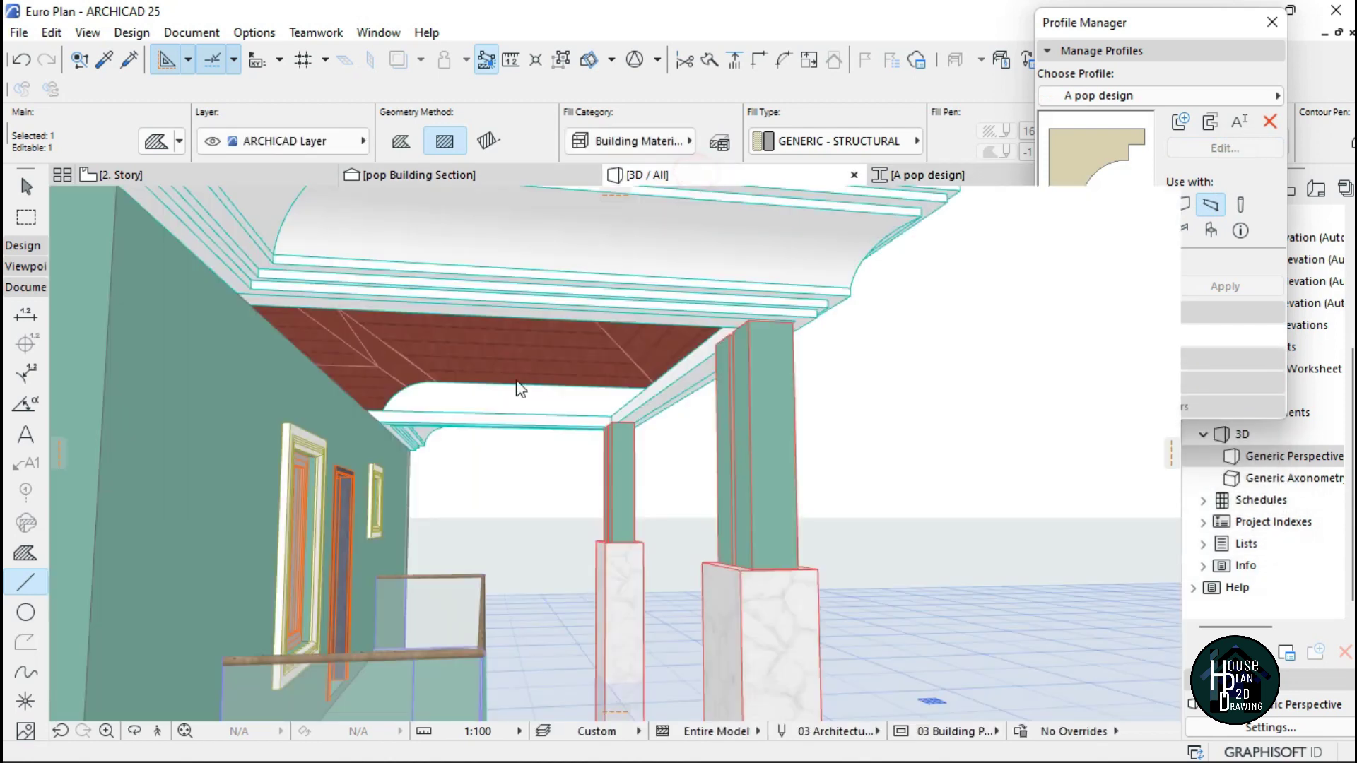
pyautogui.click(157, 732)
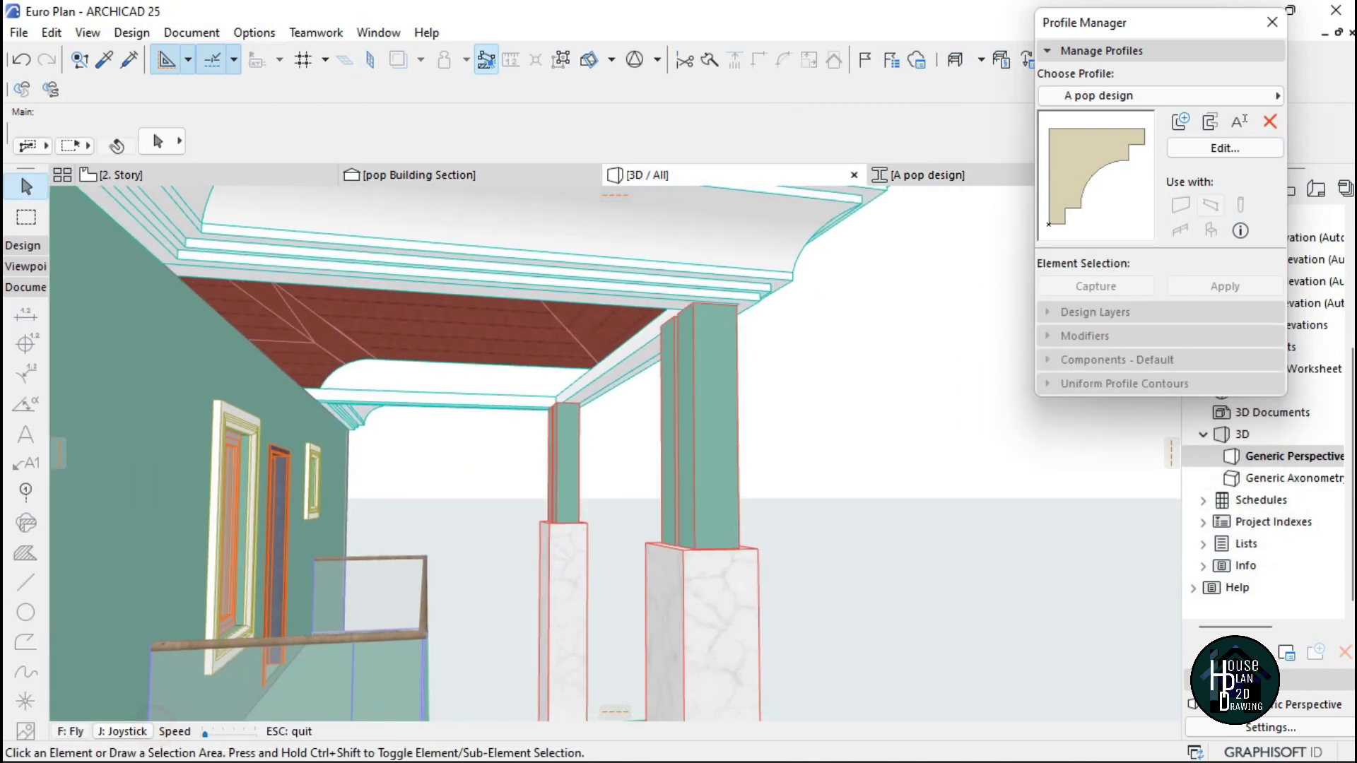
pyautogui.press('Up')
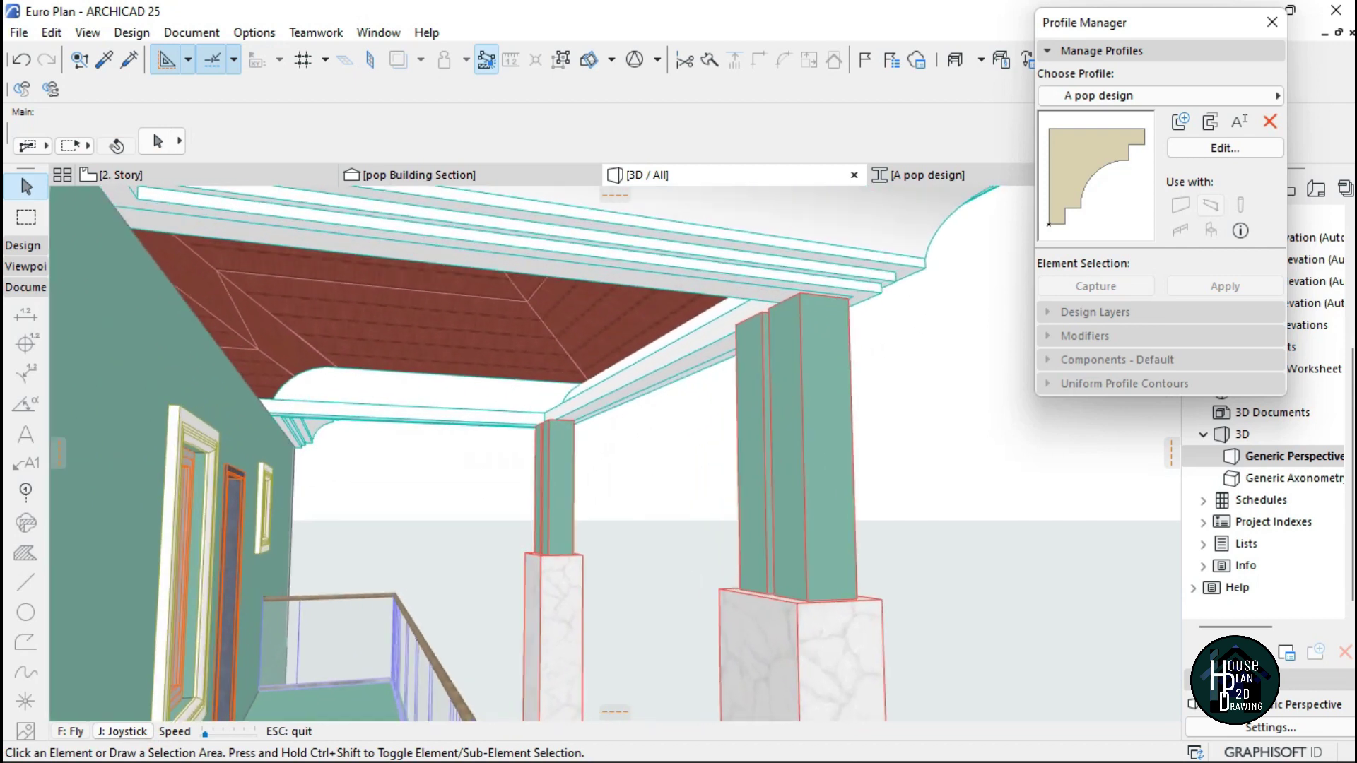
pyautogui.press('Up')
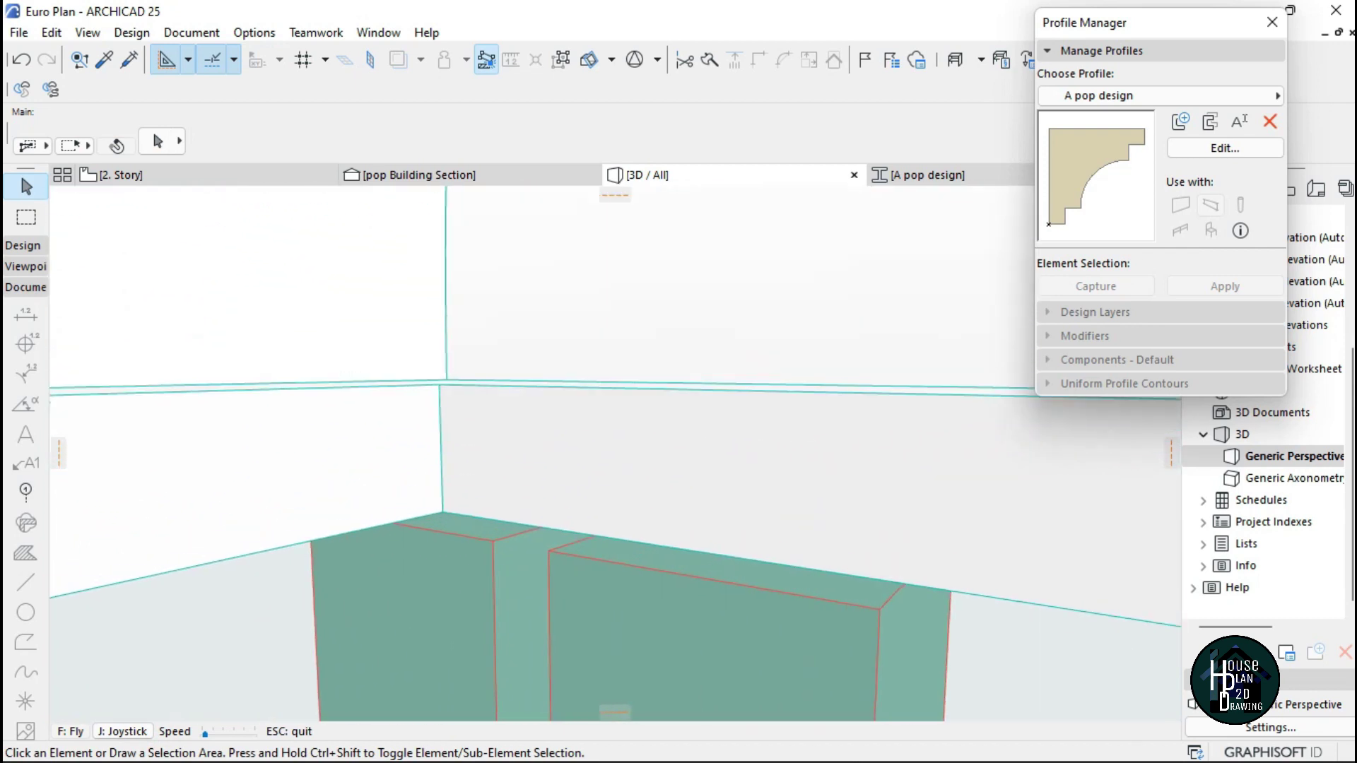
pyautogui.press('Down')
pyautogui.press('Escape')
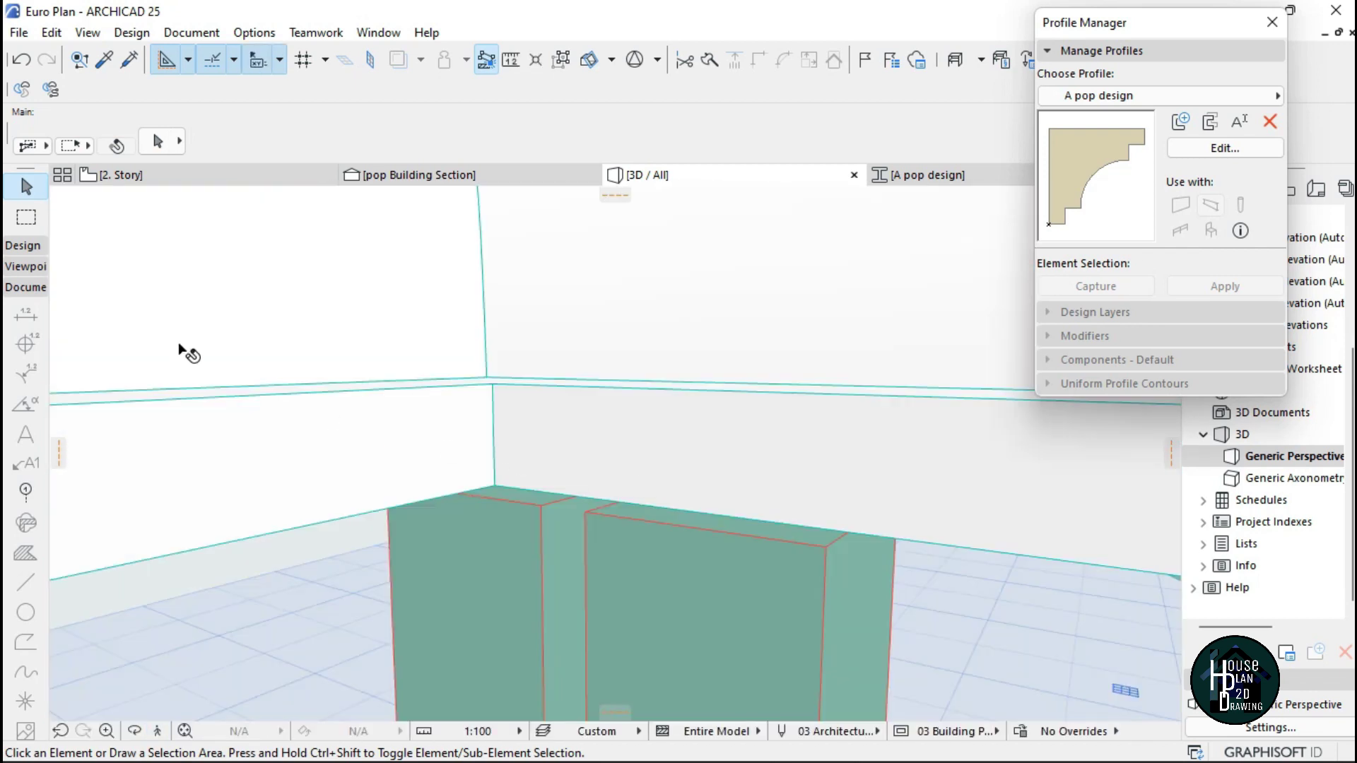
# Set the Beam tool's default structure to the A pop design complex profile, 150 by 150
pyautogui.click(29, 248)
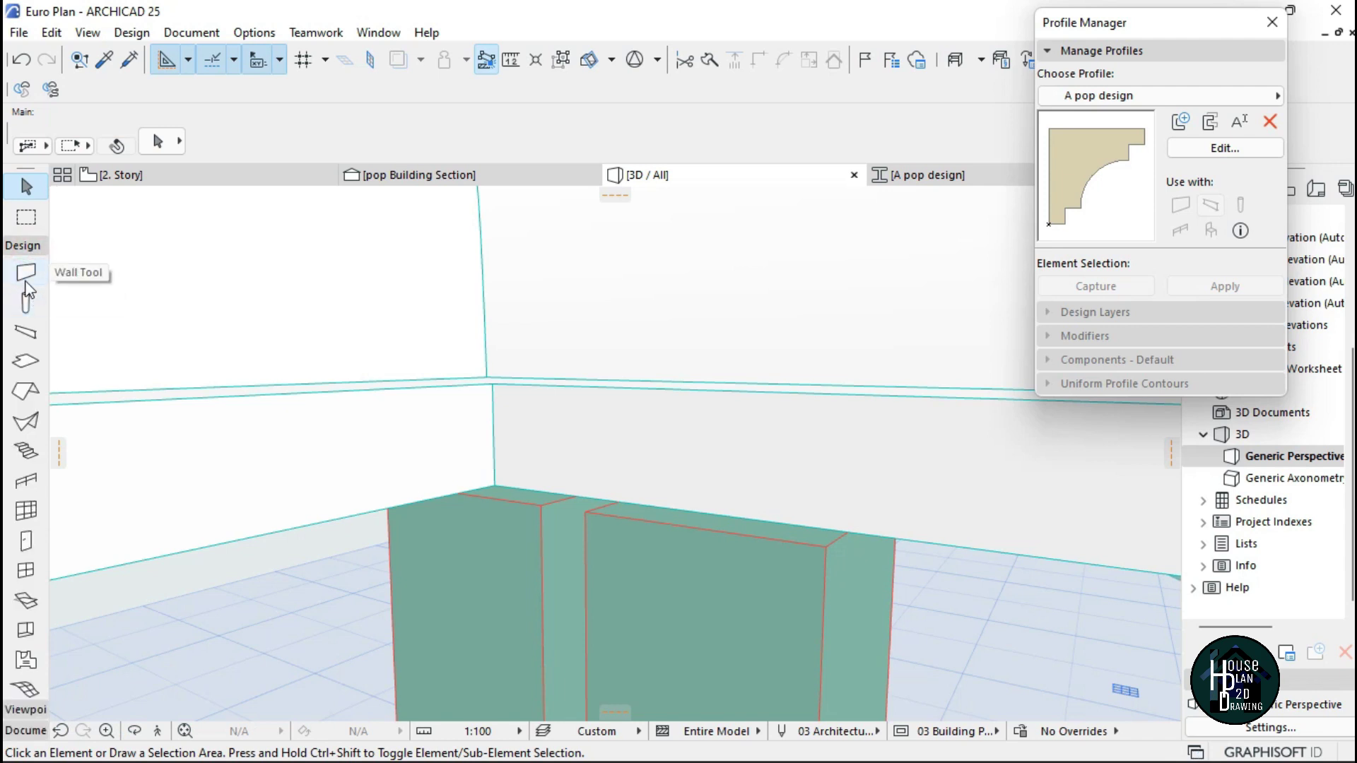
pyautogui.click(26, 332)
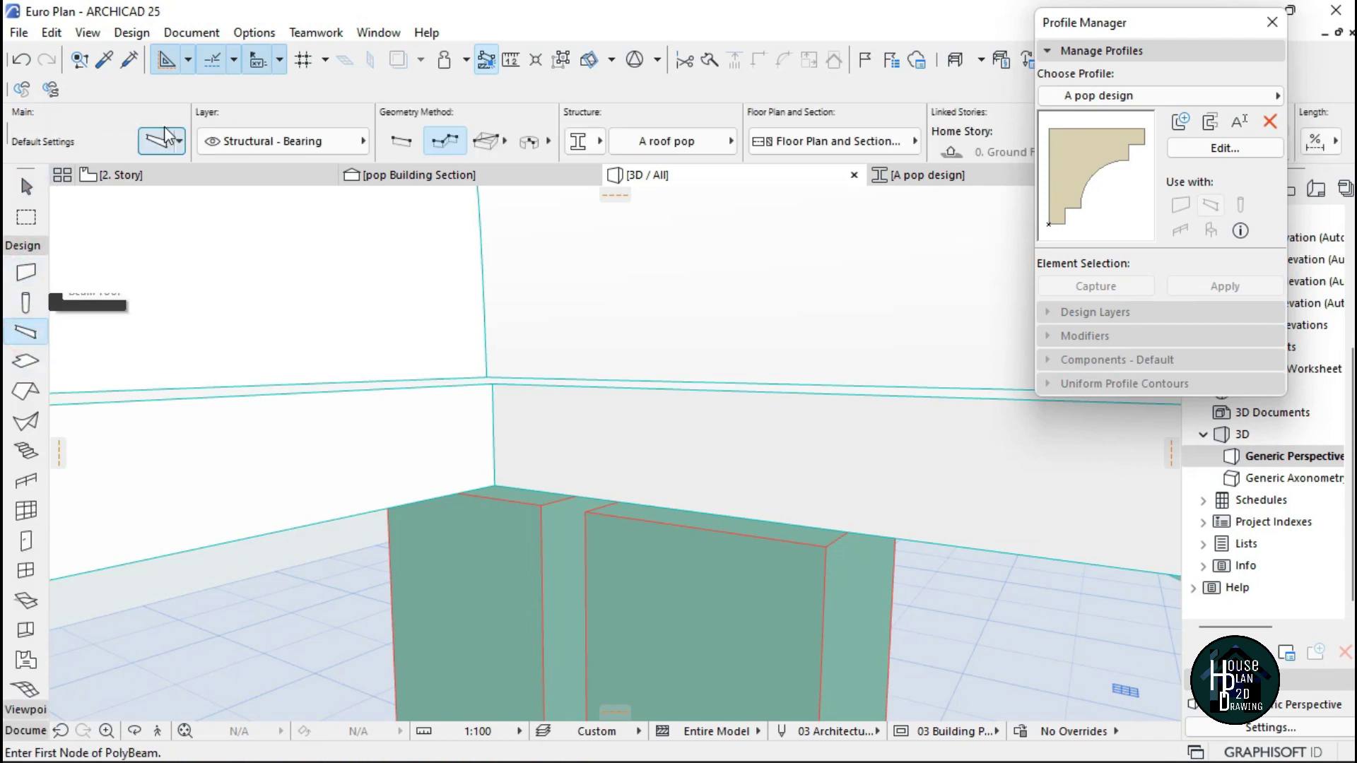
pyautogui.click(1272, 21)
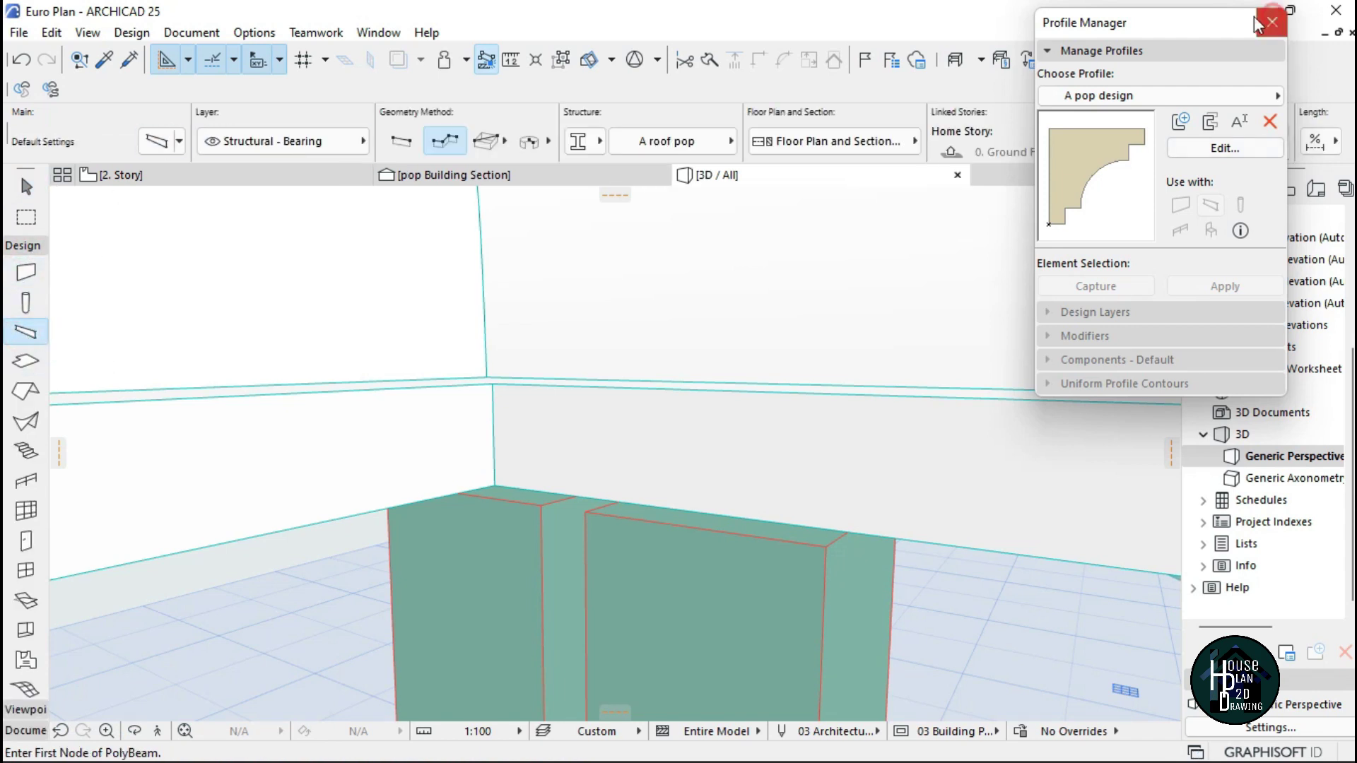
pyautogui.click(157, 142)
pyautogui.click(401, 140)
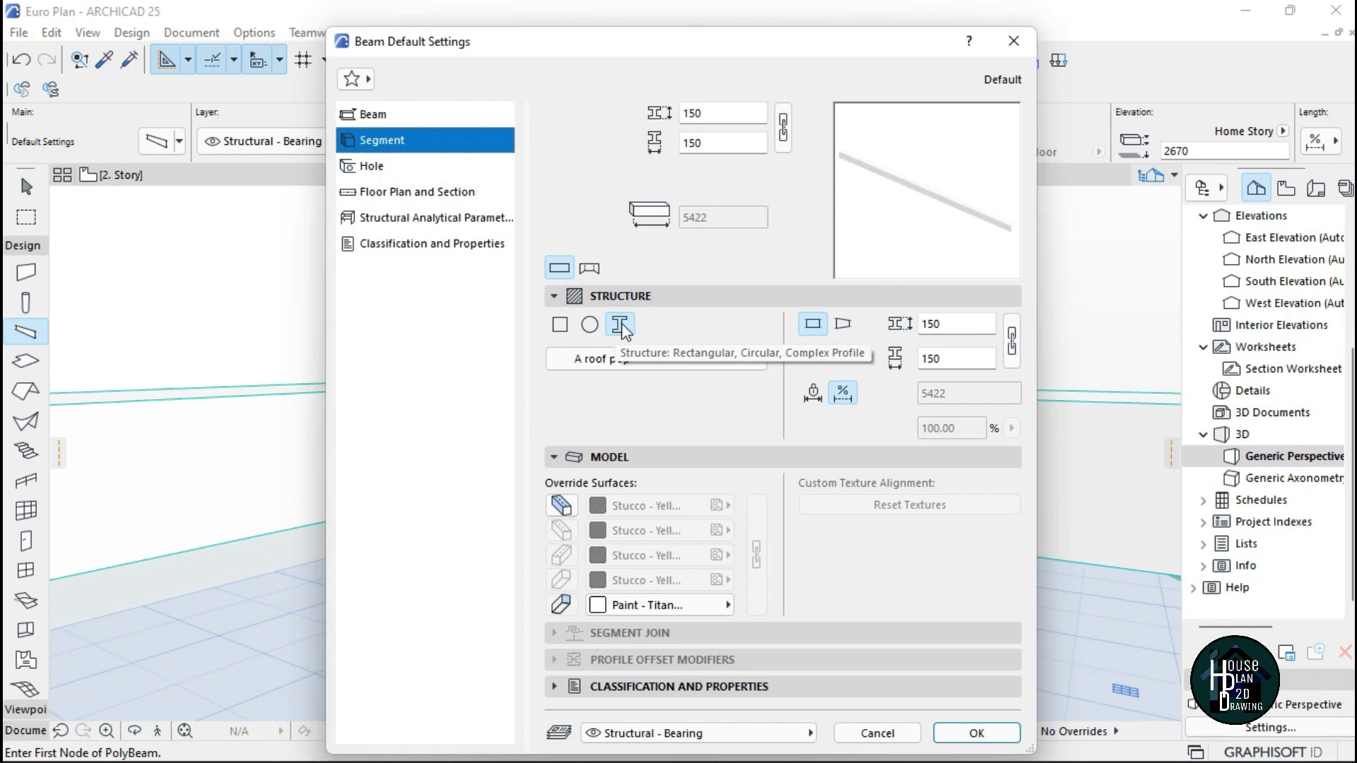
pyautogui.click(666, 370)
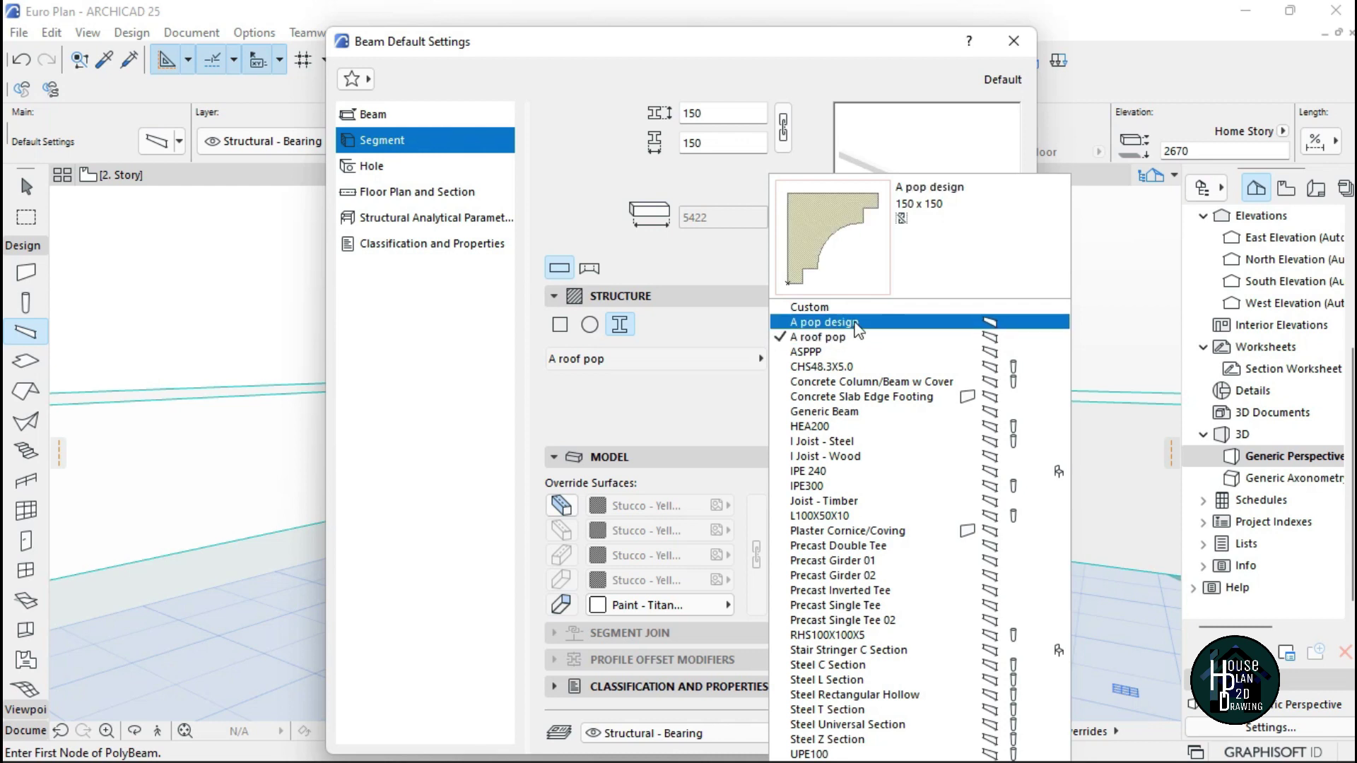
pyautogui.click(857, 325)
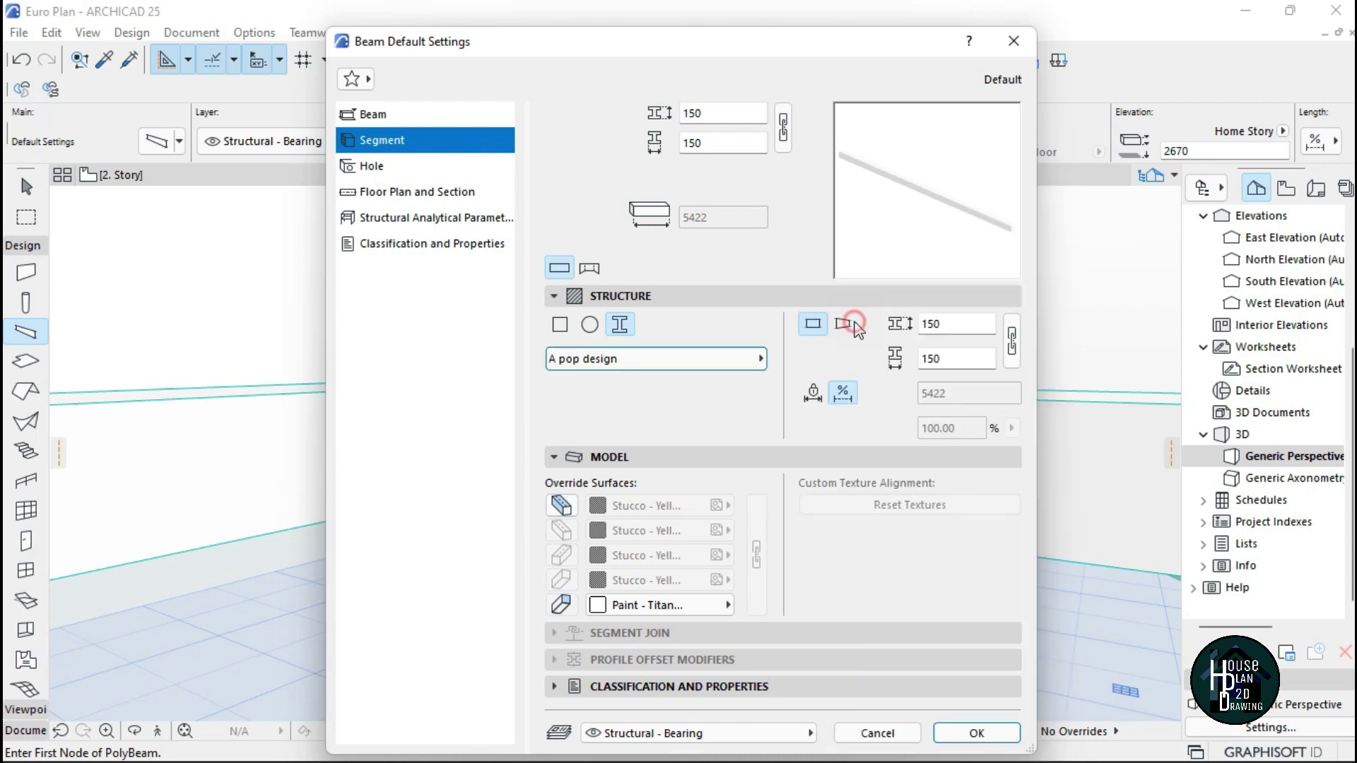
pyautogui.click(977, 733)
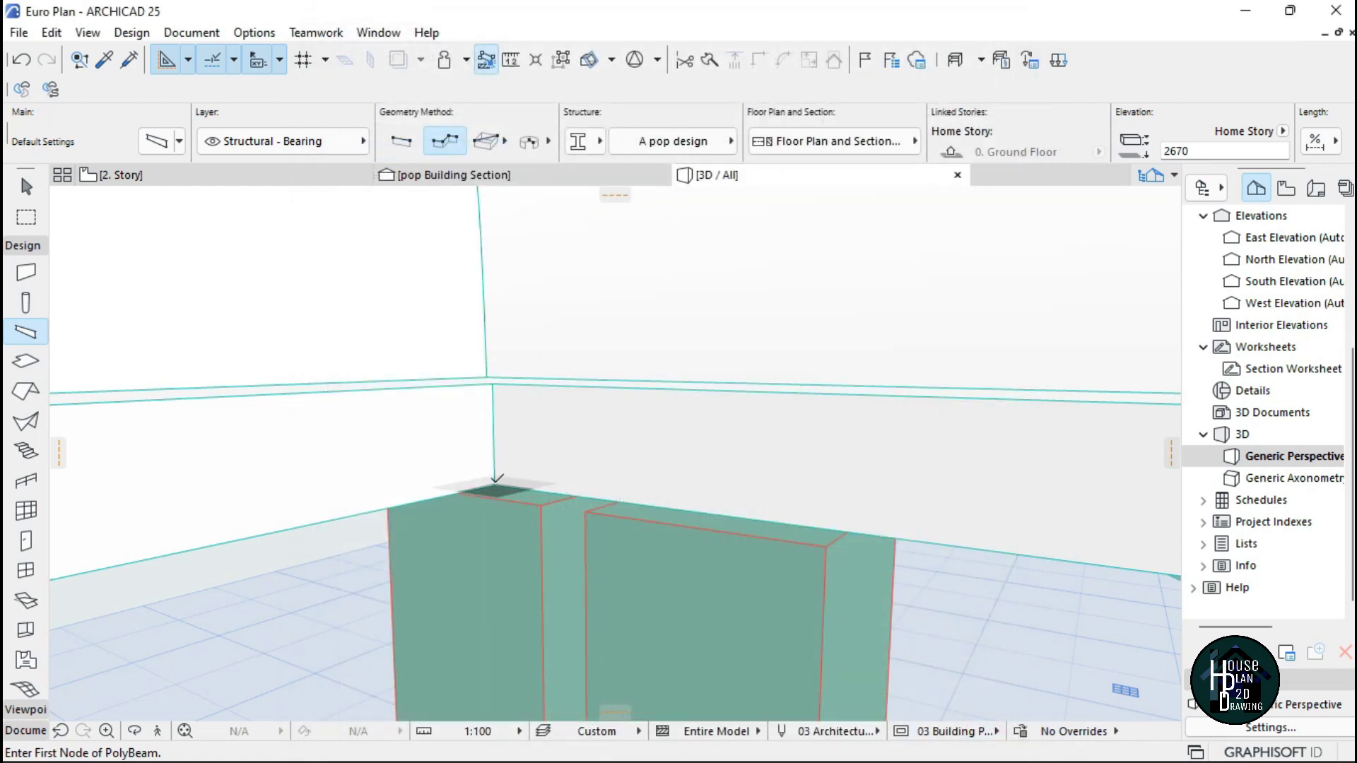
# Start a chained beam at the porch column's inner corner and run its first segment to the adjacent column's corner
pyautogui.click(497, 481)
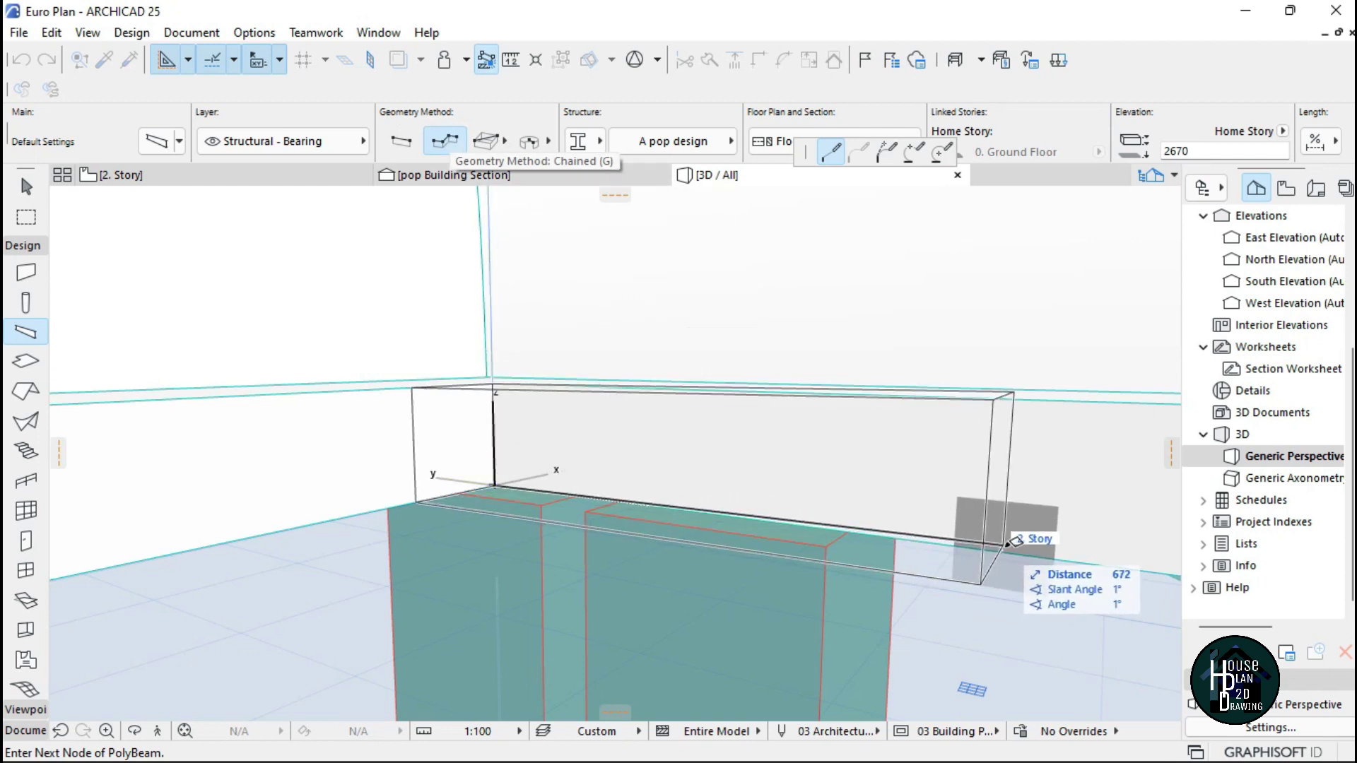
pyautogui.click(157, 731)
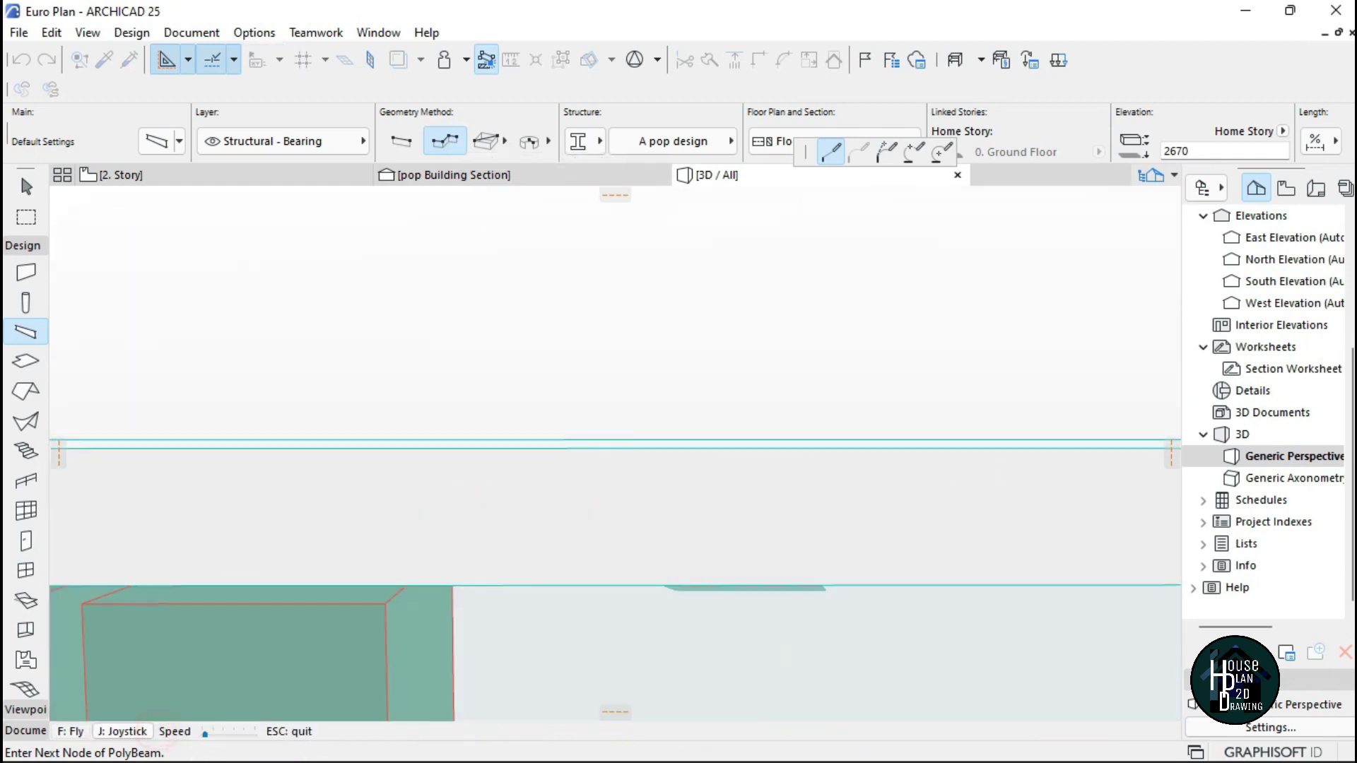
pyautogui.press('Up')
pyautogui.press('Escape')
pyautogui.click(504, 459)
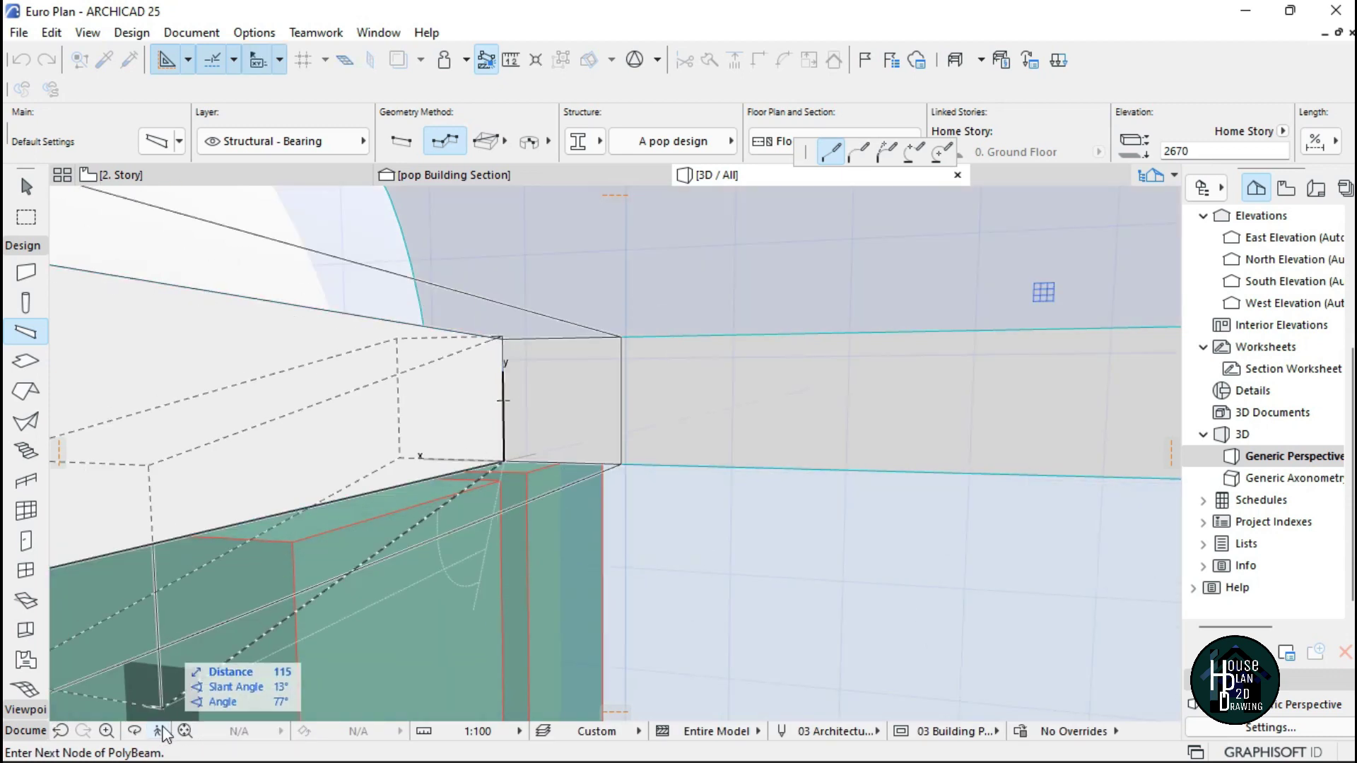
# Continue the chained beam to the house wall and along its top edge for 5422 to the wall's far corner
pyautogui.click(161, 732)
pyautogui.press('Escape')
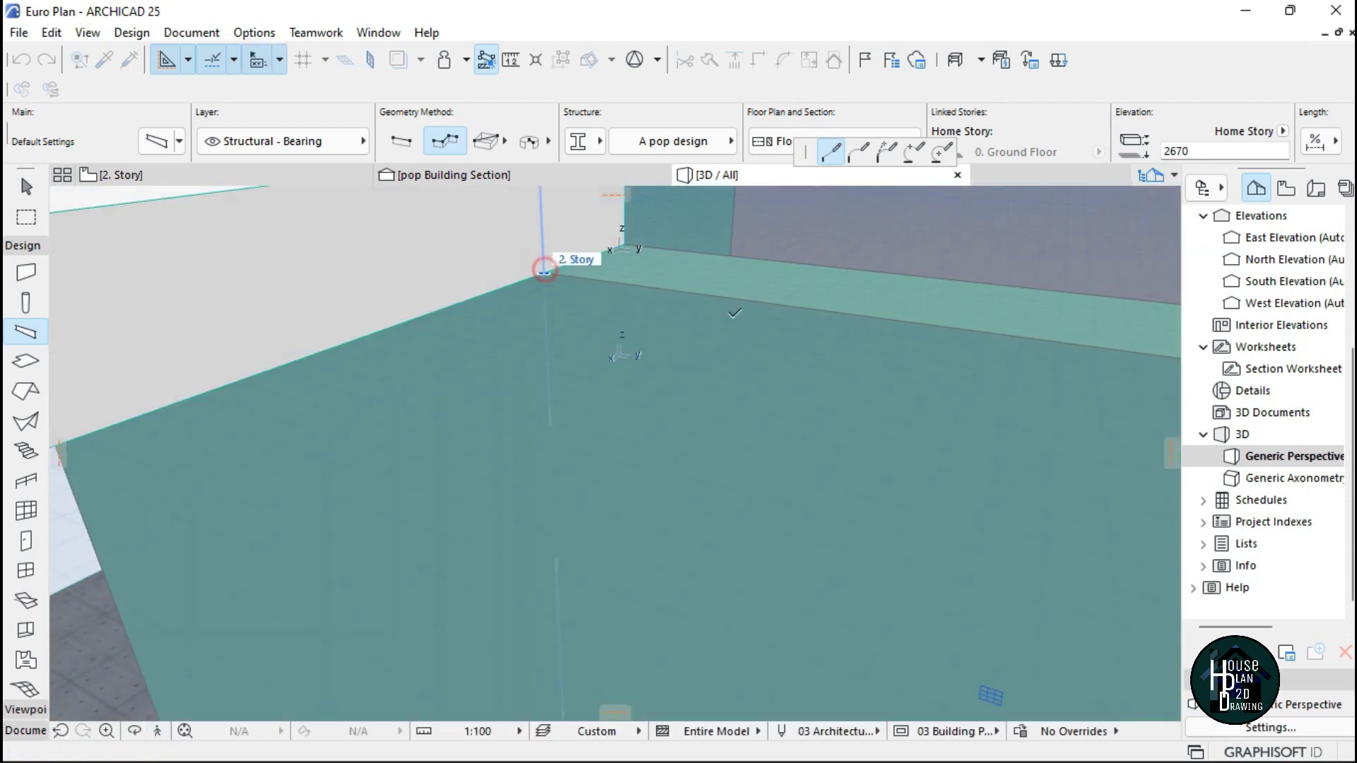
pyautogui.hotkey('shift', 'F3')
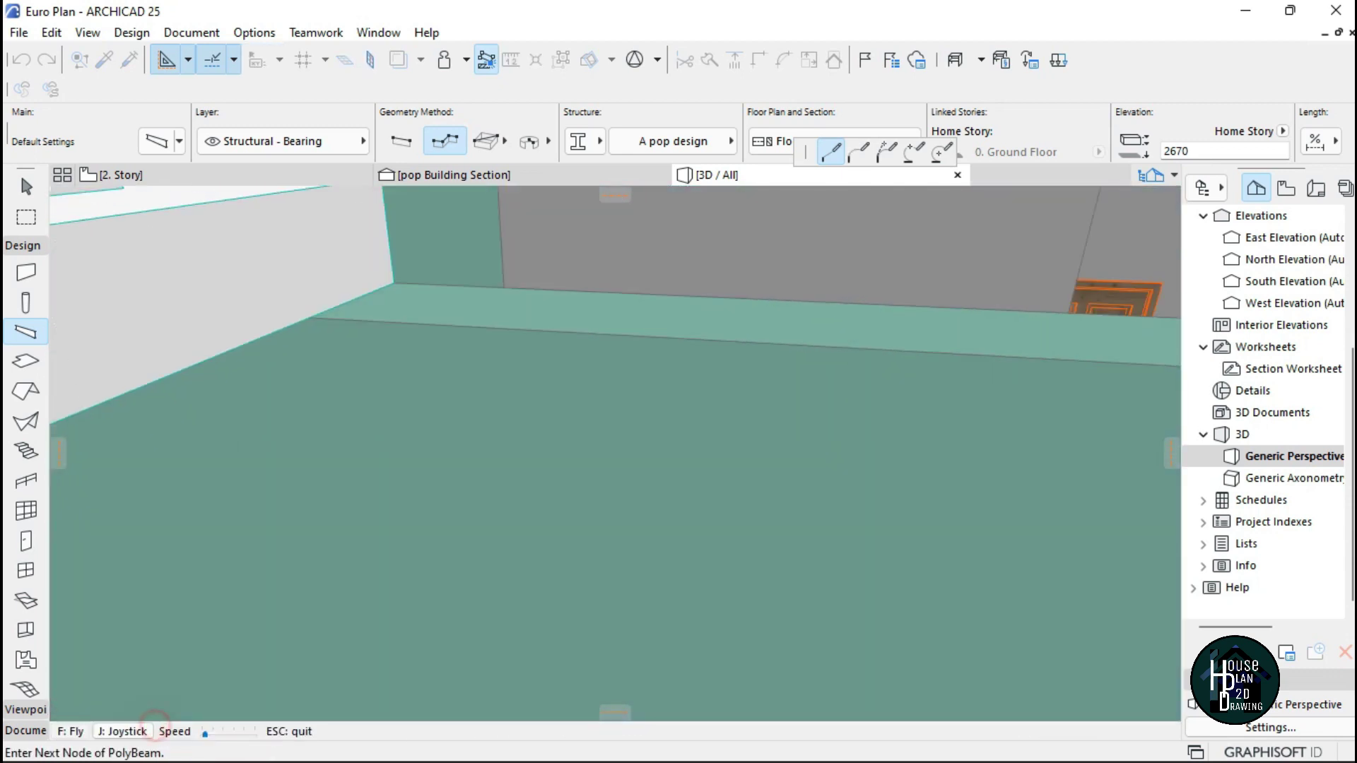
pyautogui.press('Up')
pyautogui.press('Up')
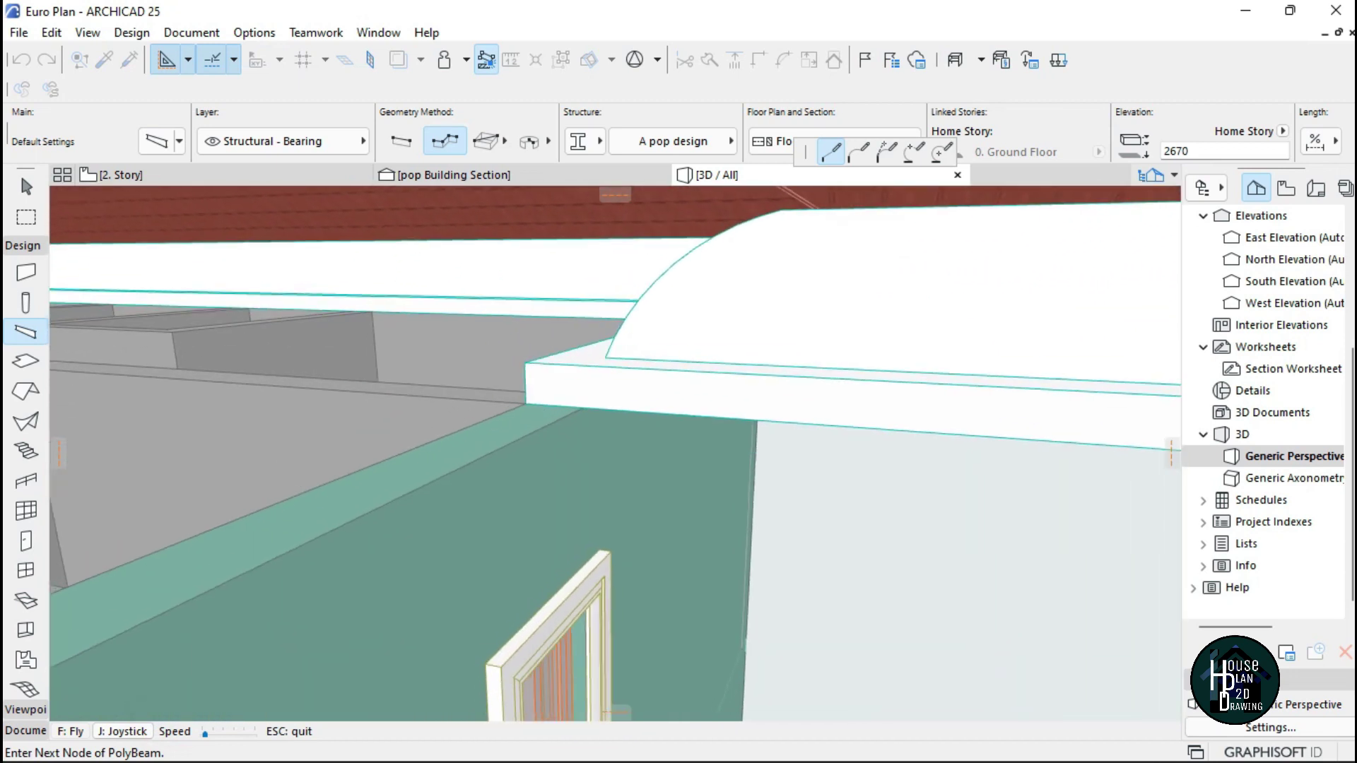
pyautogui.press('Escape')
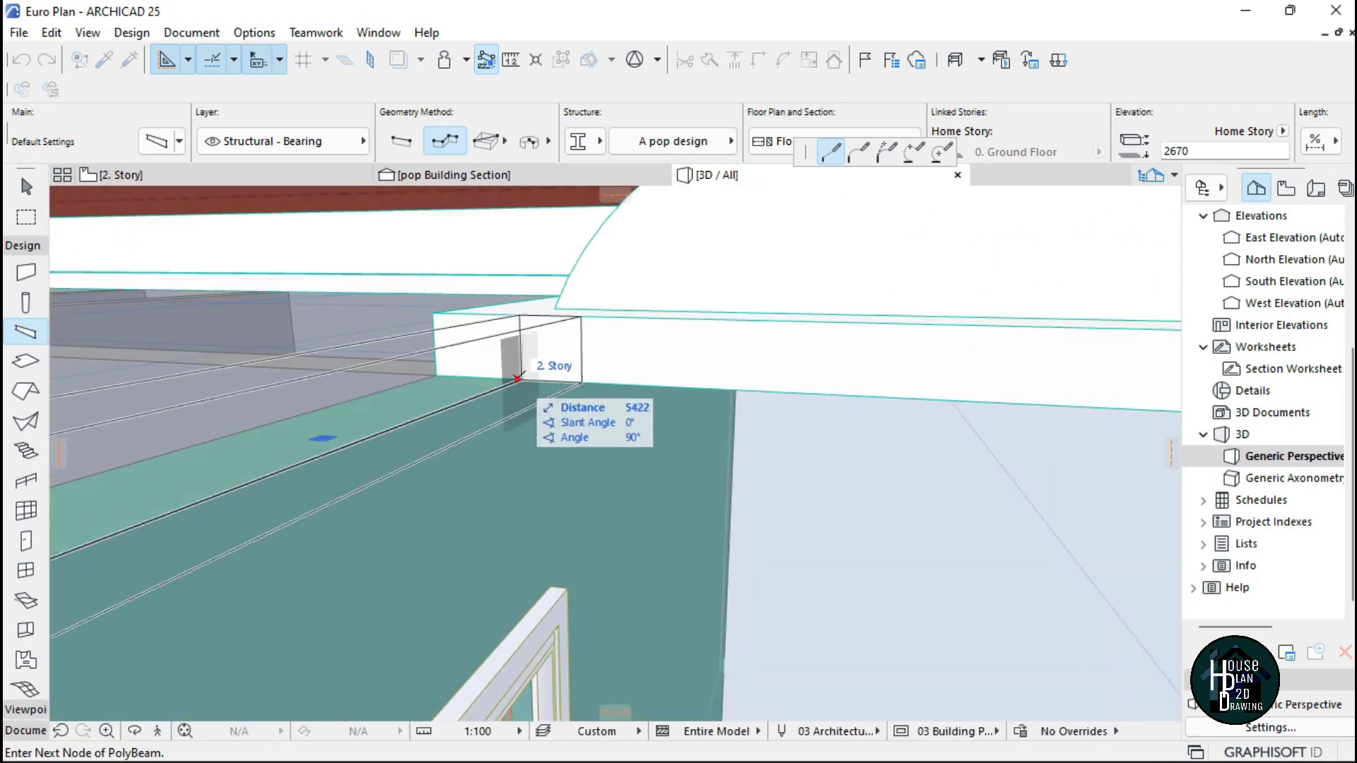
# Close the chained beam at the starting column corner with a 3088 segment and finish the ceiling moulding loop
pyautogui.click(160, 731)
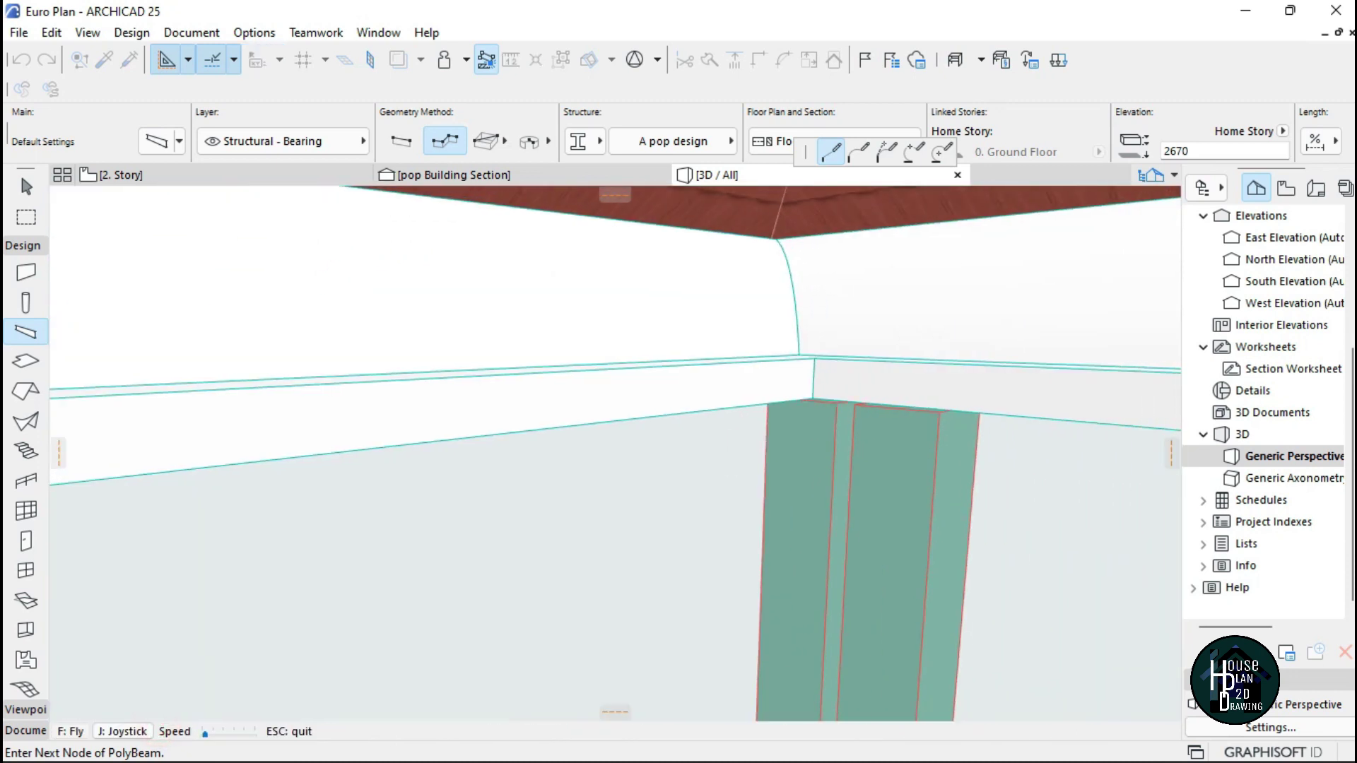
pyautogui.press('Escape')
pyautogui.click(160, 731)
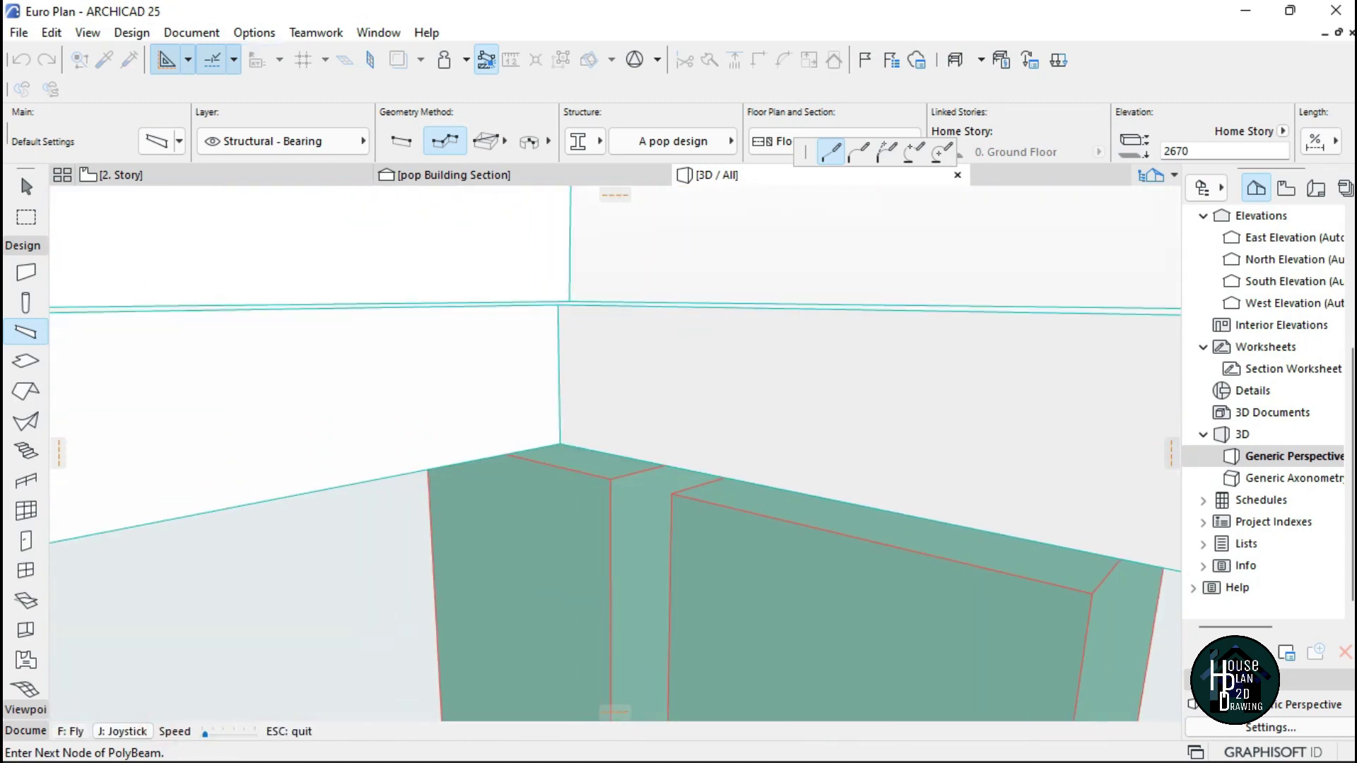
pyautogui.press('Escape')
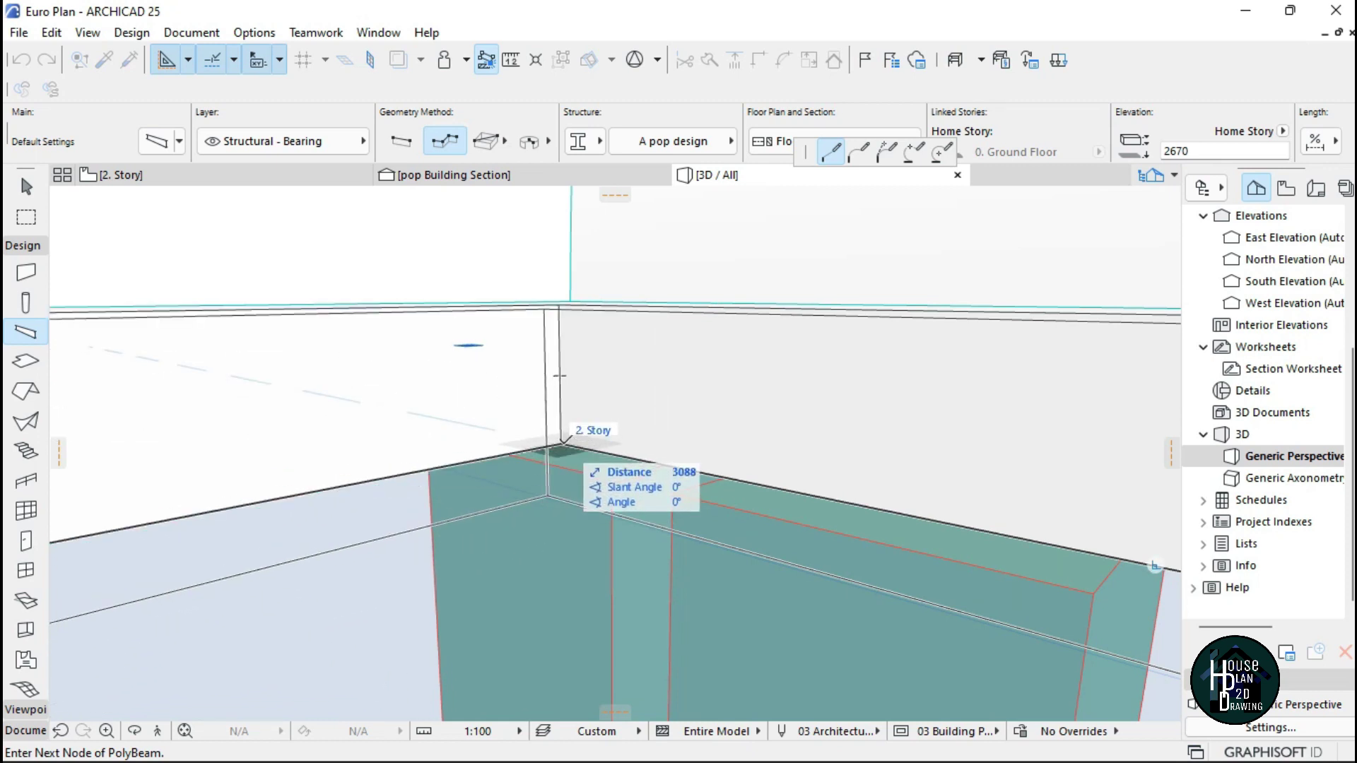
pyautogui.doubleClick(563, 442)
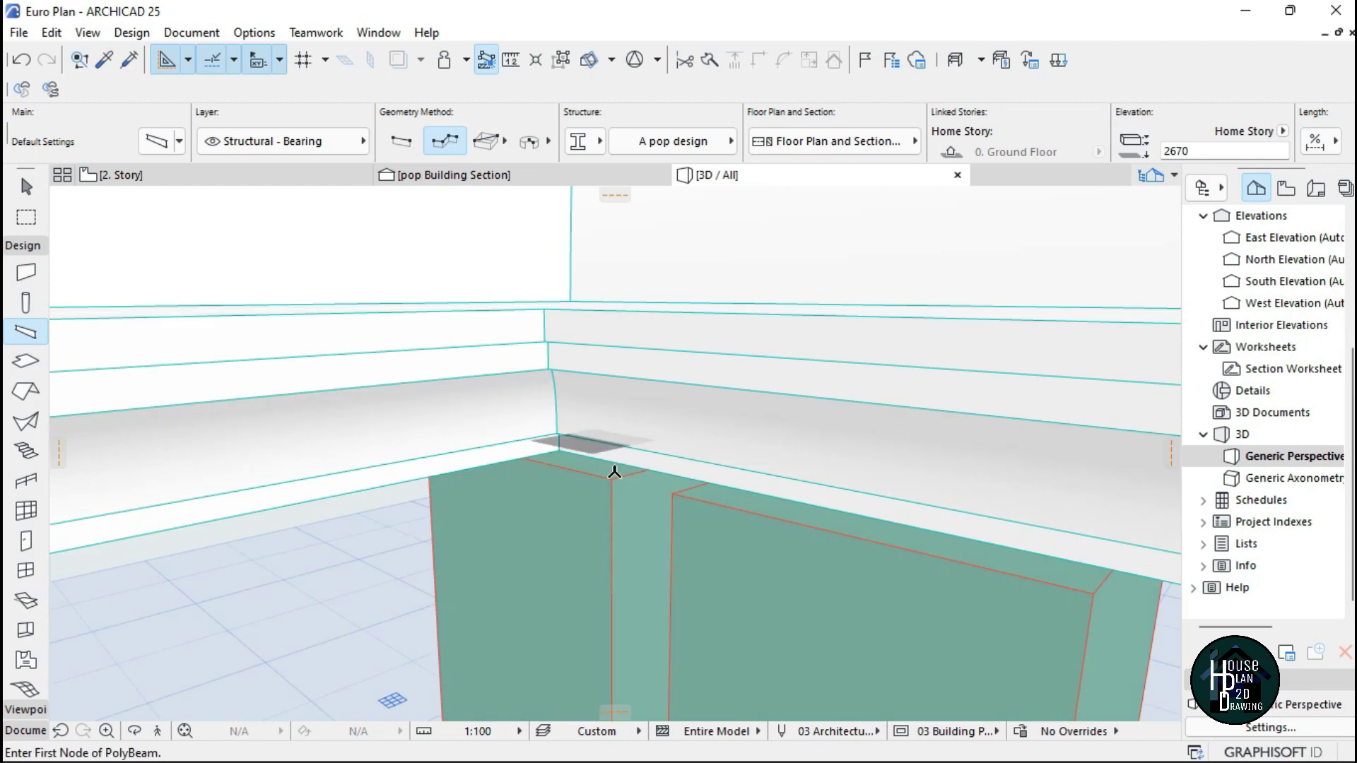
pyautogui.press('Escape')
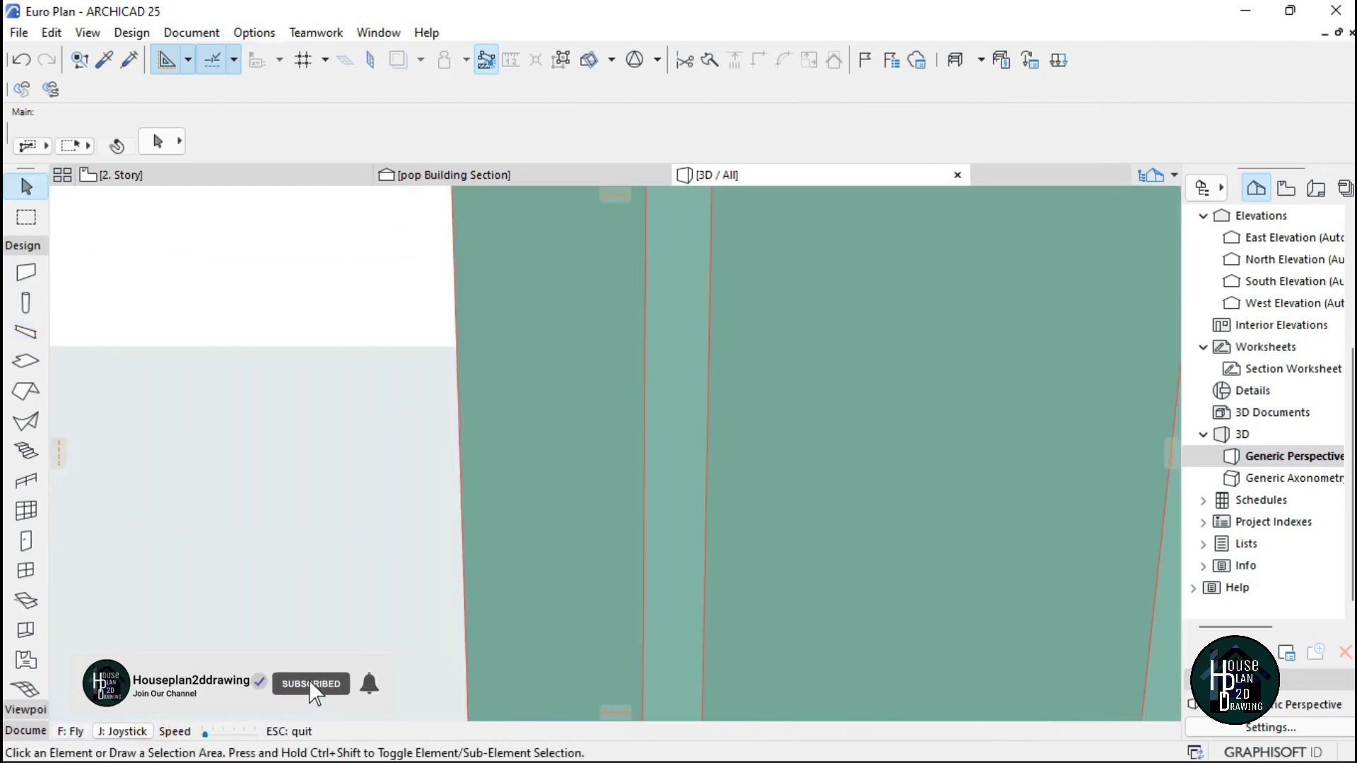
pyautogui.press('Down')
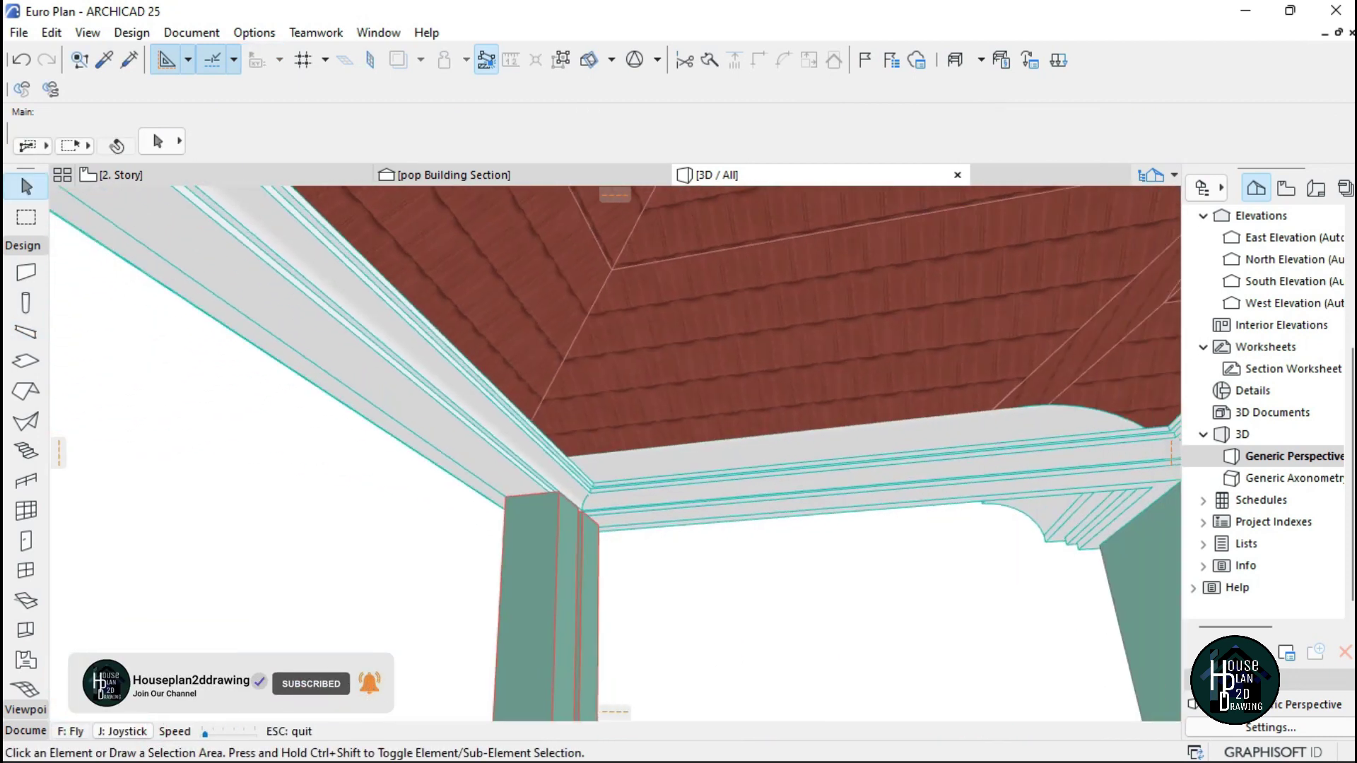
# Load the Ceiling favorite into the Slab tool's default settings
pyautogui.press('Up')
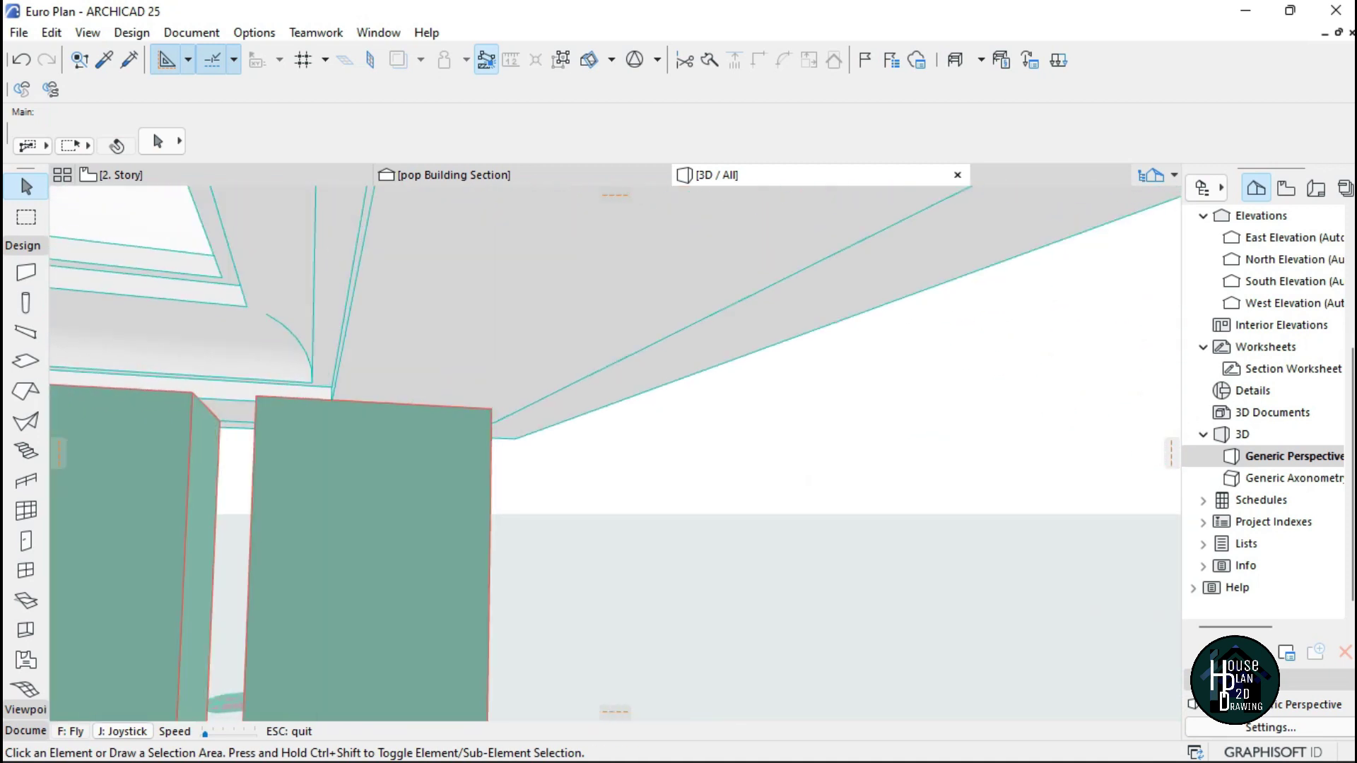
pyautogui.press('Escape')
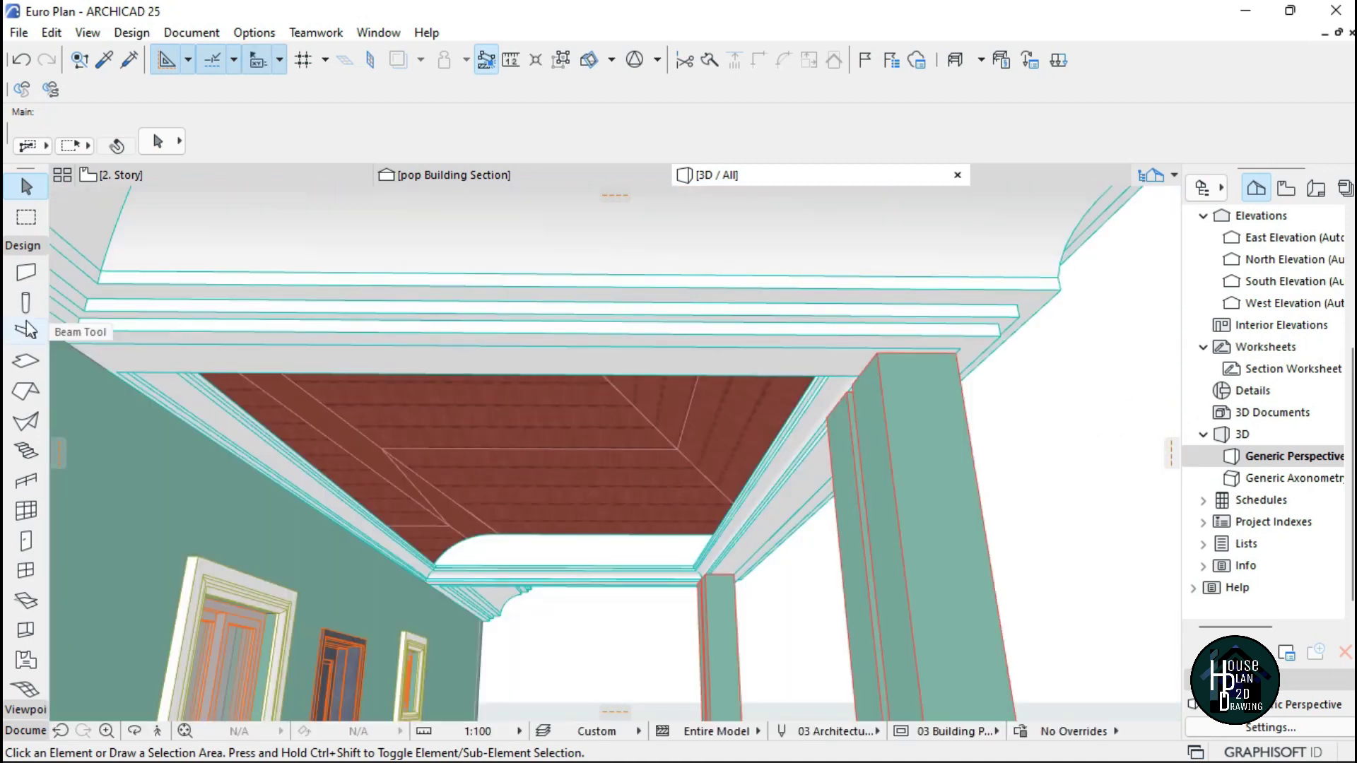
pyautogui.click(26, 360)
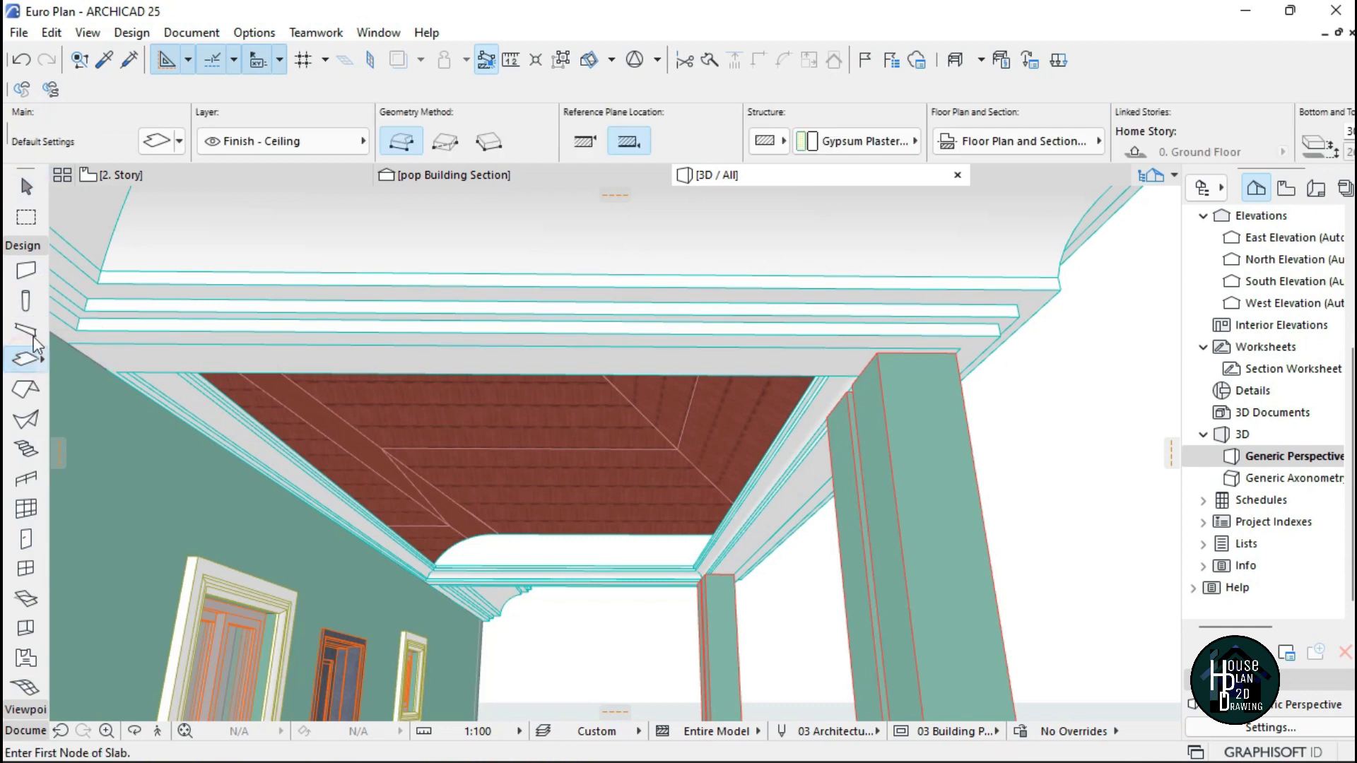
pyautogui.click(158, 141)
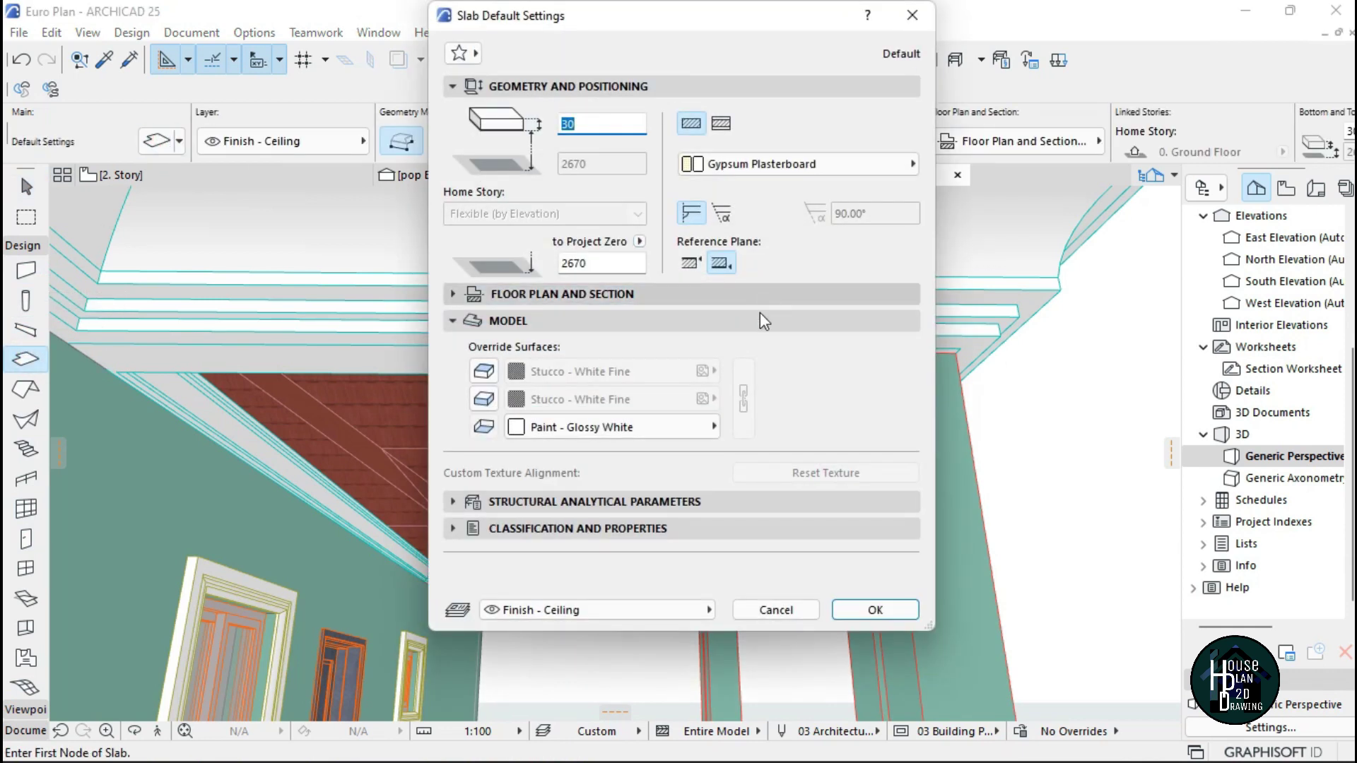
pyautogui.click(459, 52)
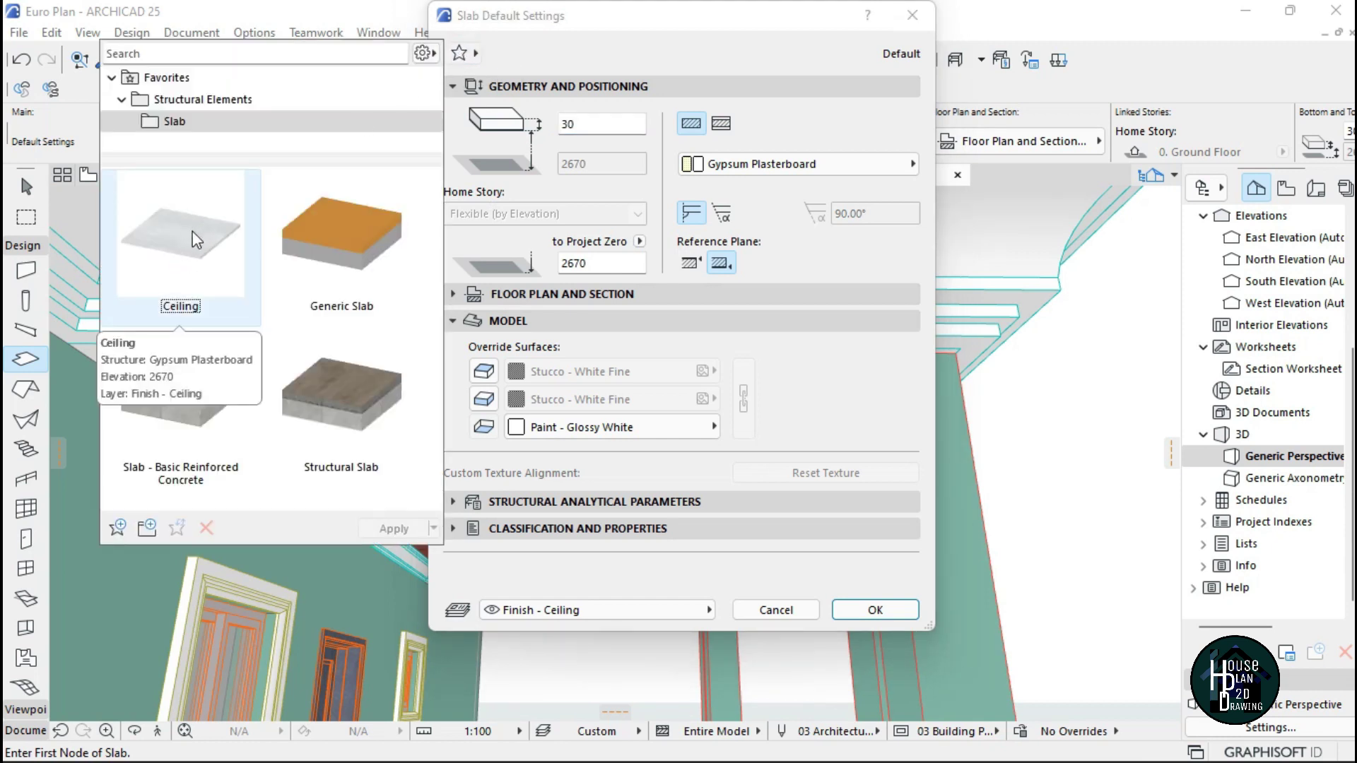
pyautogui.doubleClick(197, 225)
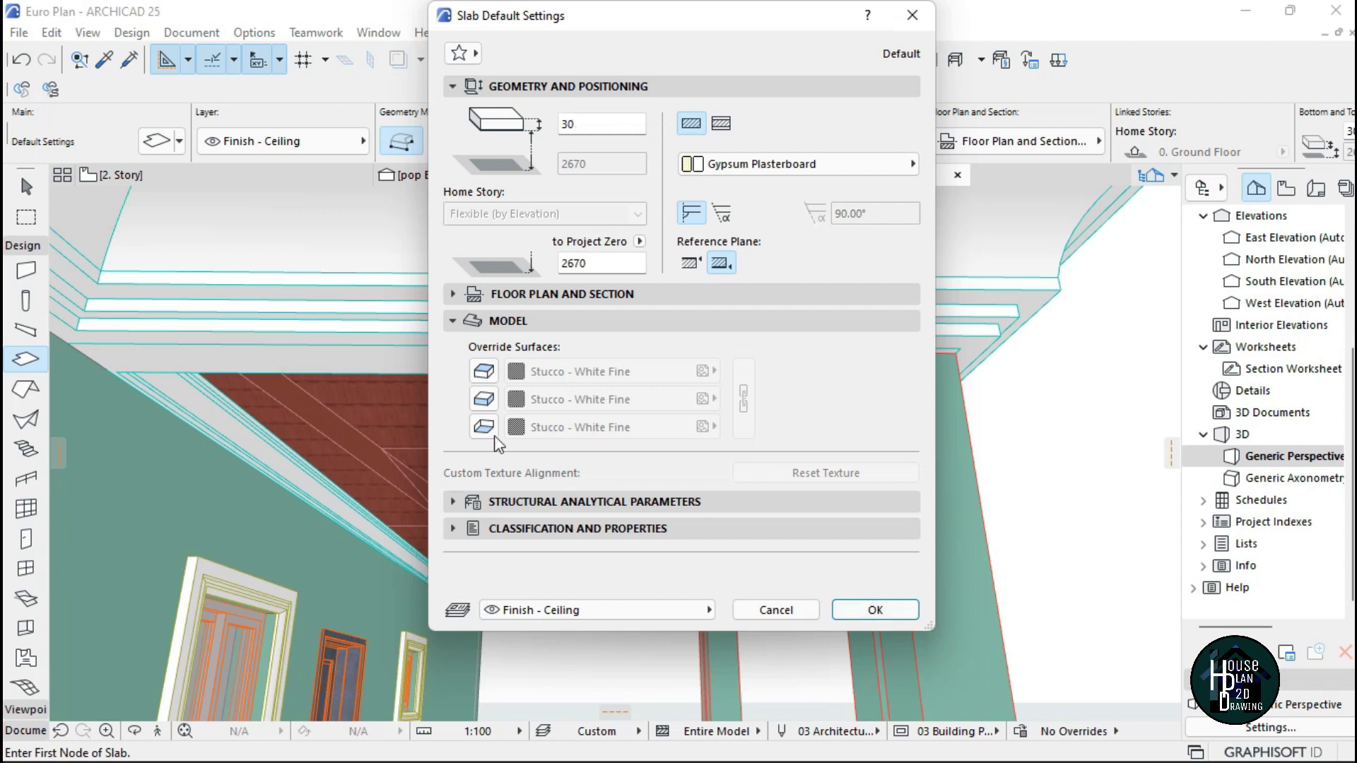
# Override the default slab's bottom surface with Paint - Titanium White and accept the settings
pyautogui.click(578, 428)
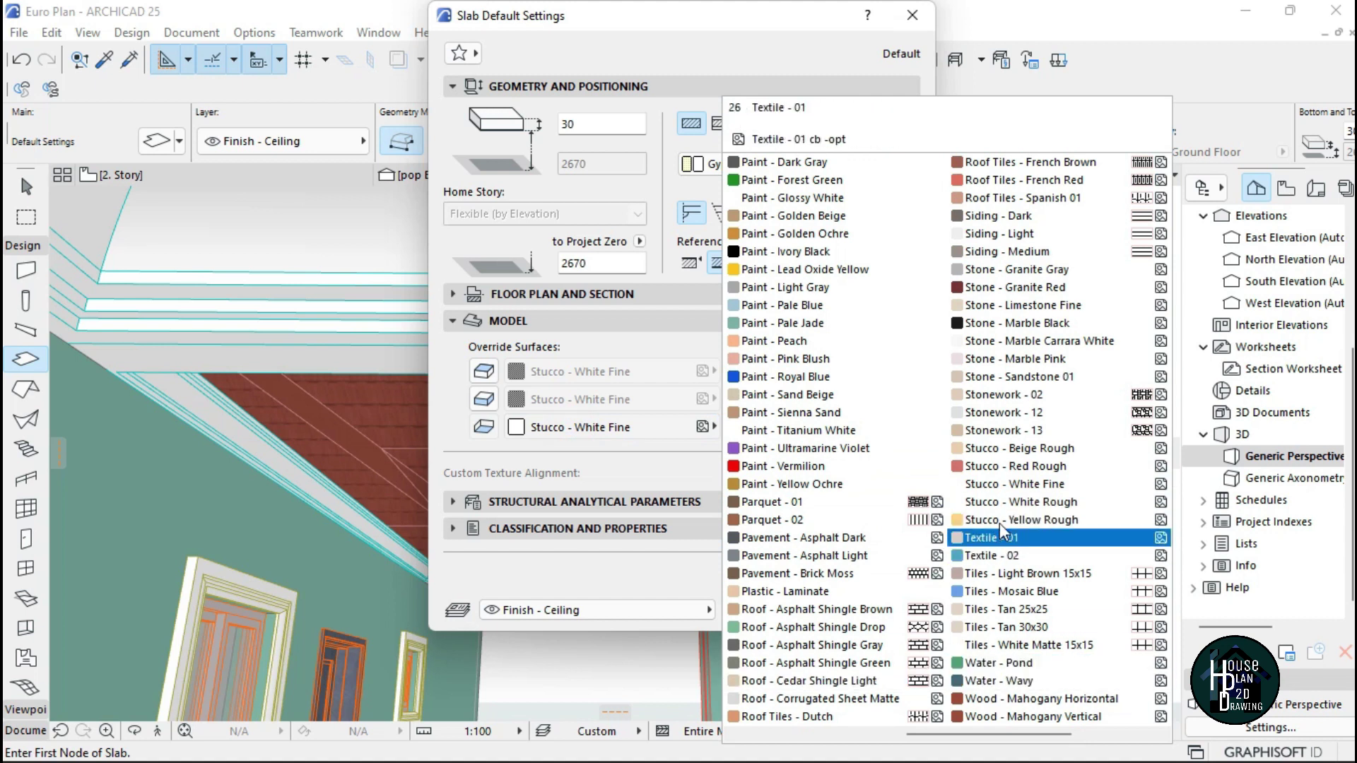
pyautogui.scroll(-1, 1042, 424)
pyautogui.scroll(2, 1042, 432)
pyautogui.scroll(-1, 989, 431)
pyautogui.click(841, 429)
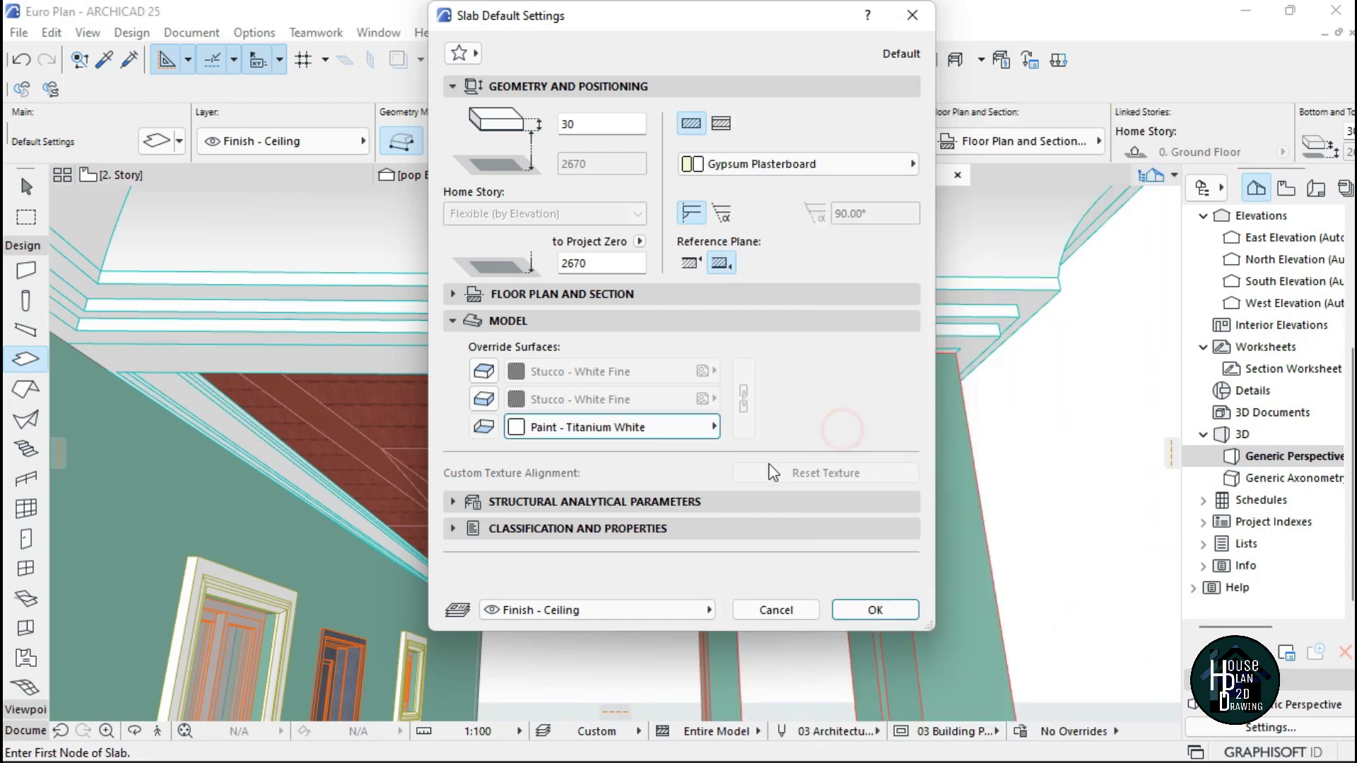
pyautogui.click(874, 612)
# Open the 2. Story floor plan and bring the car porch's moulding outline into view
pyautogui.doubleClick(1280, 259)
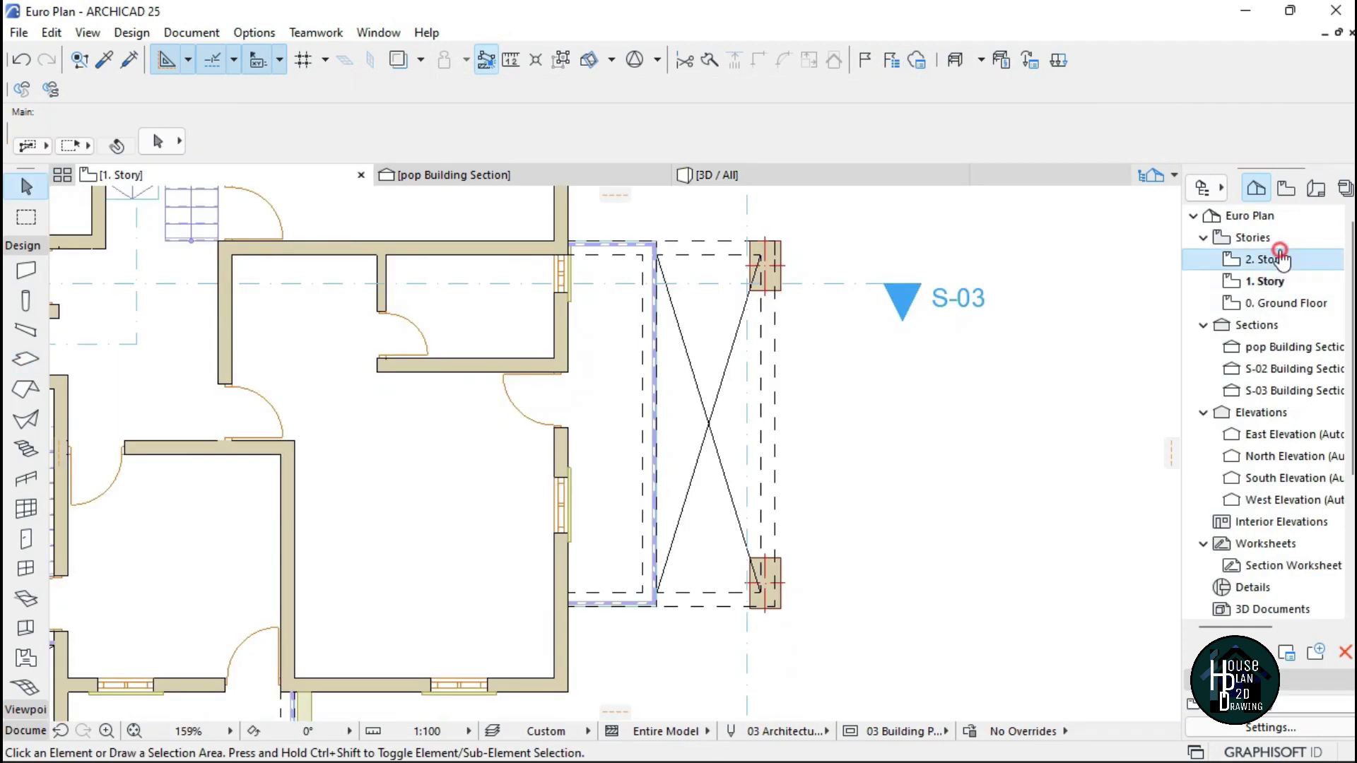
pyautogui.scroll(2, 665, 494)
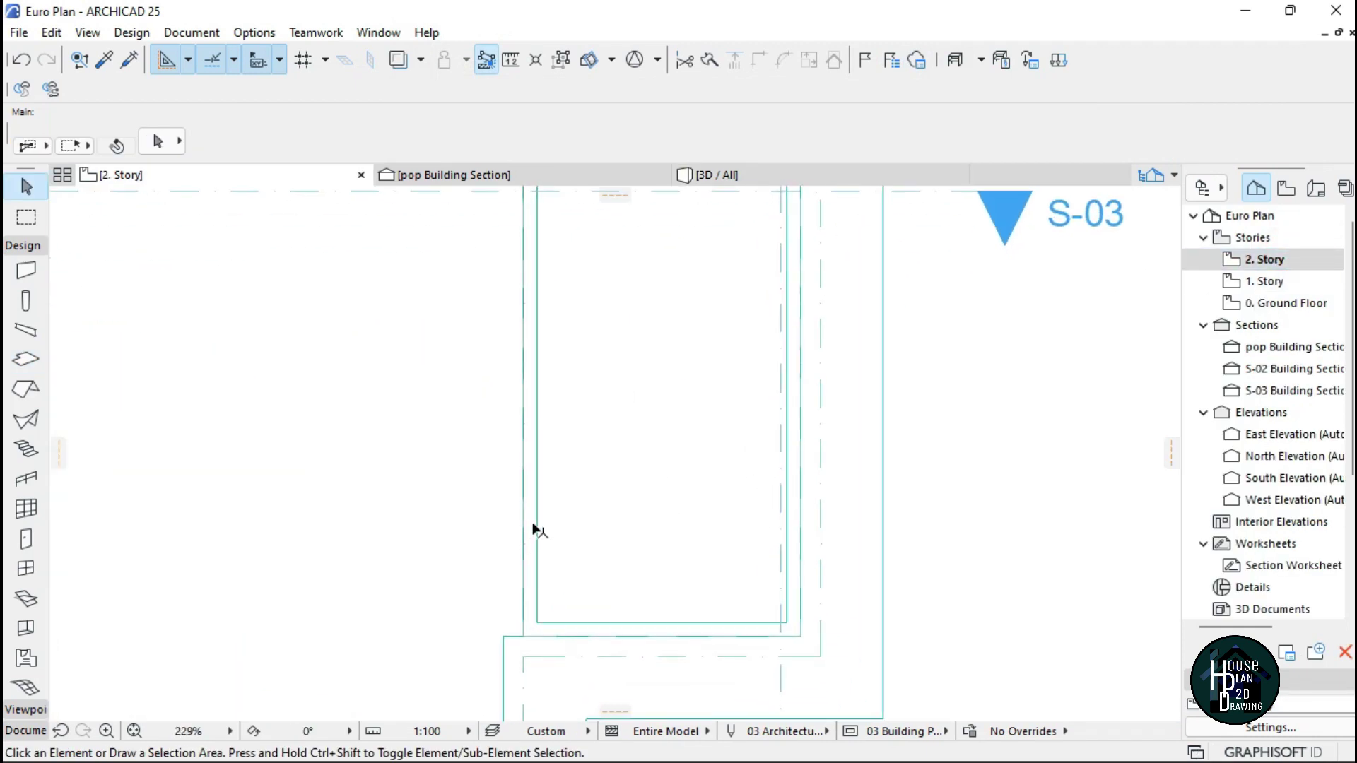
pyautogui.click(533, 525)
pyautogui.moveTo(759, 328); pyautogui.dragTo(664, 421, button='middle')
pyautogui.scroll(-2, 663, 421)
pyautogui.press('Escape')
pyautogui.scroll(2, 664, 422)
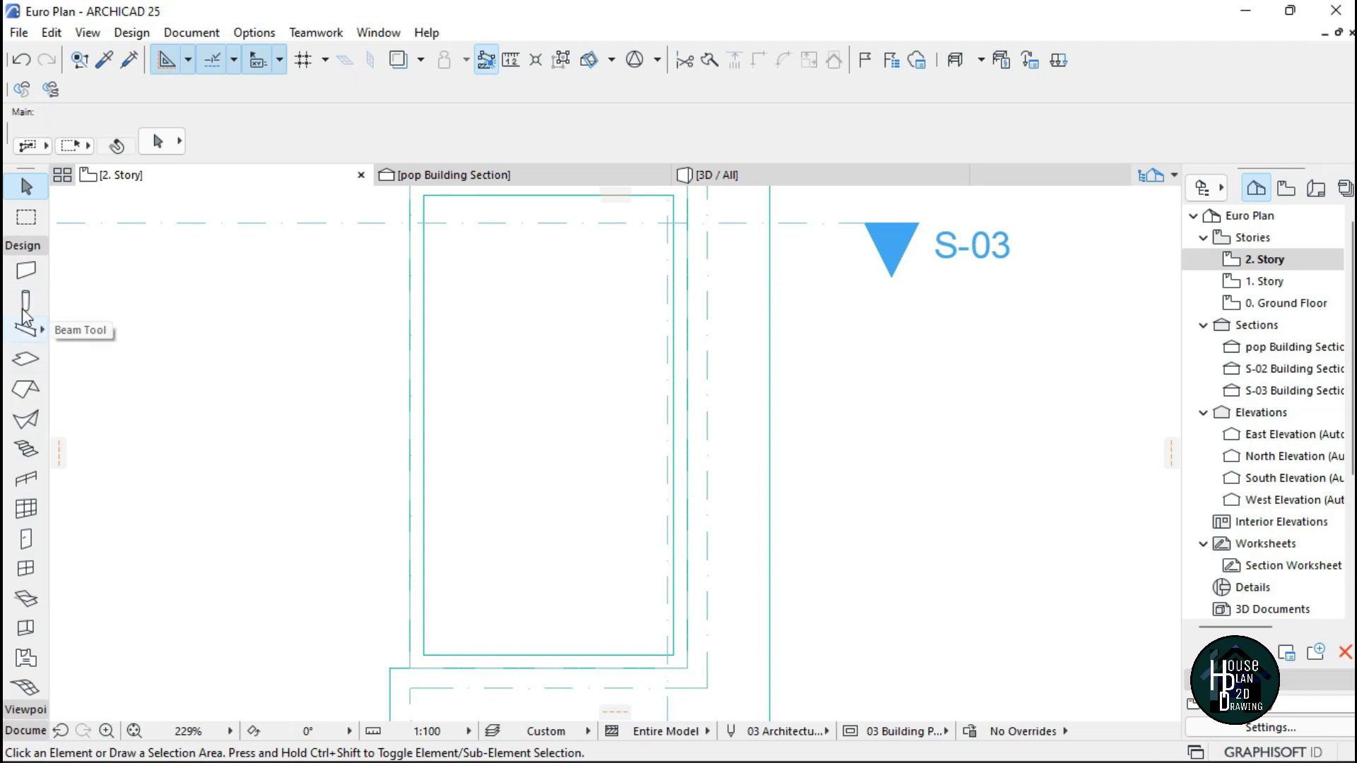
# Place a rectangular ceiling slab between opposite outer corners of the car porch's moulding outline using the default slab settings
pyautogui.click(25, 361)
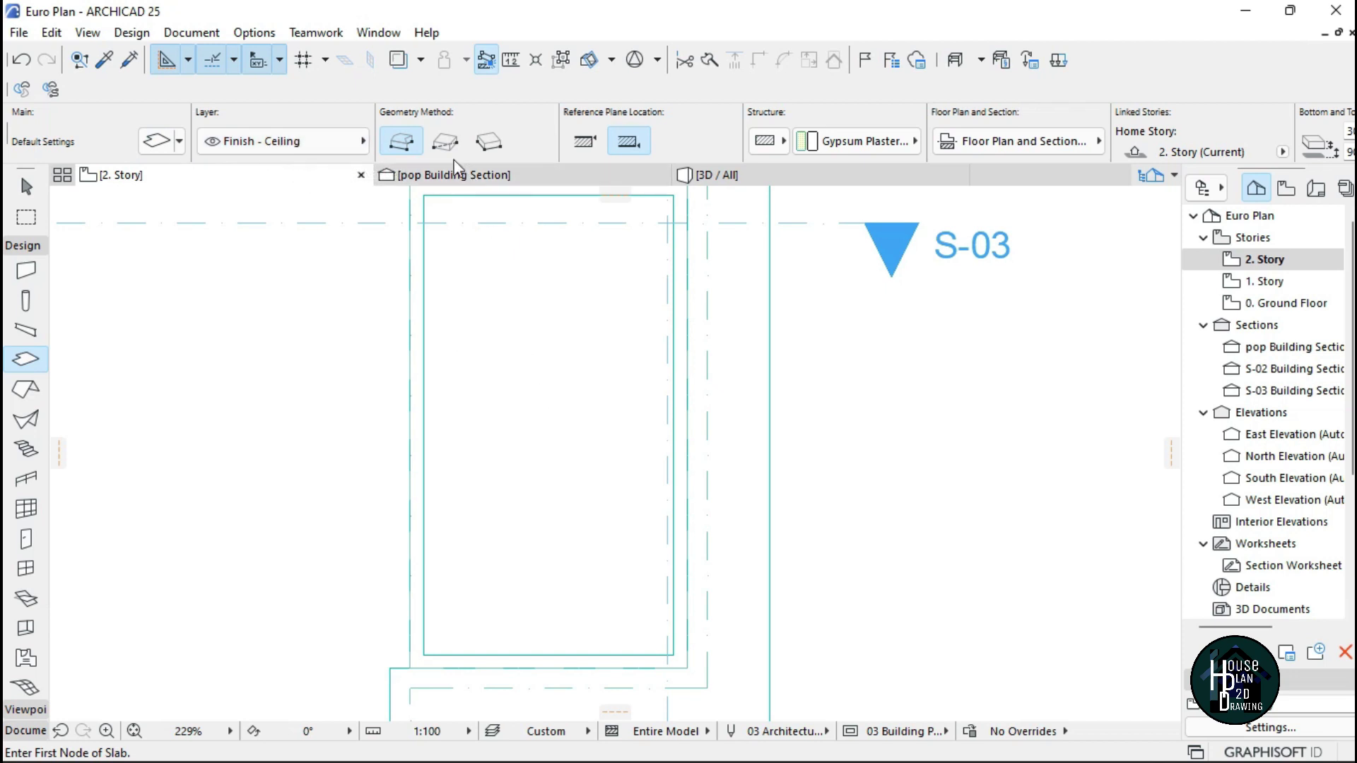
pyautogui.click(445, 142)
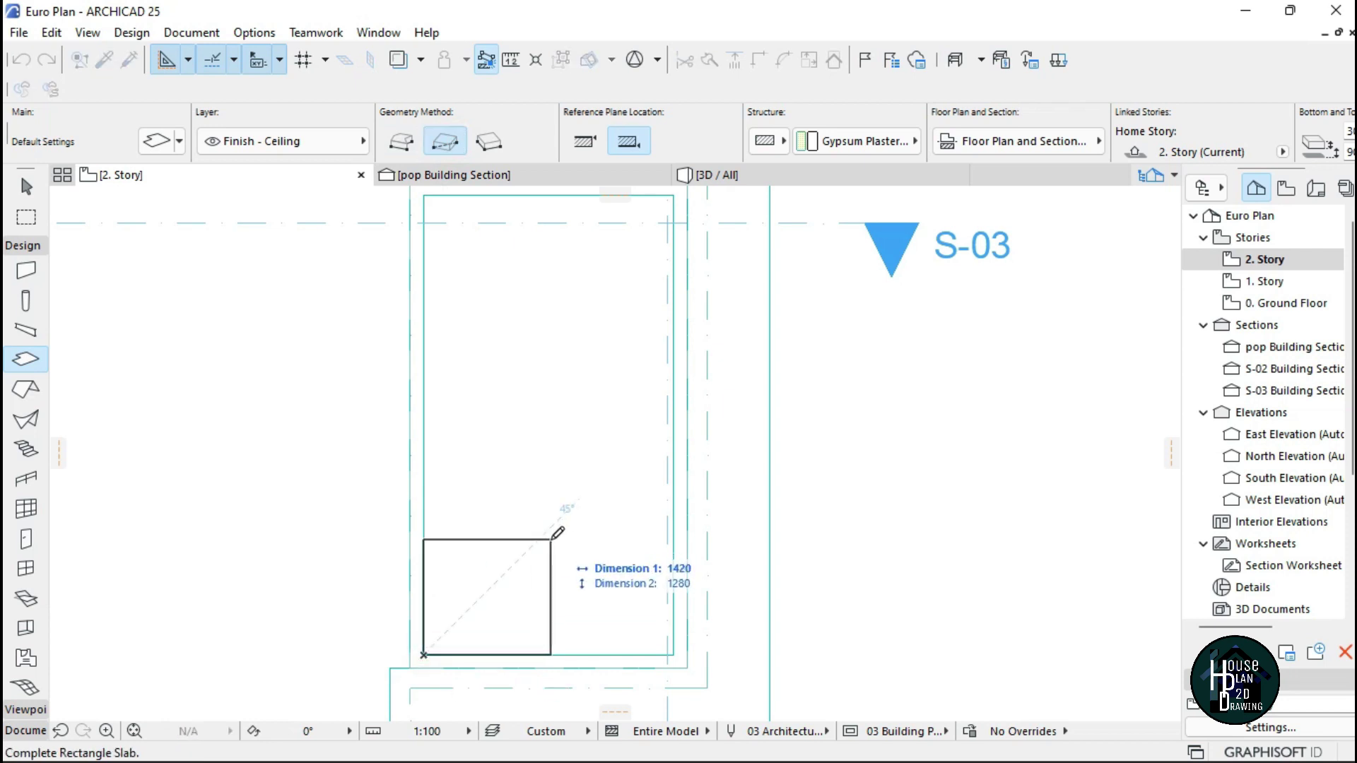
pyautogui.click(558, 533)
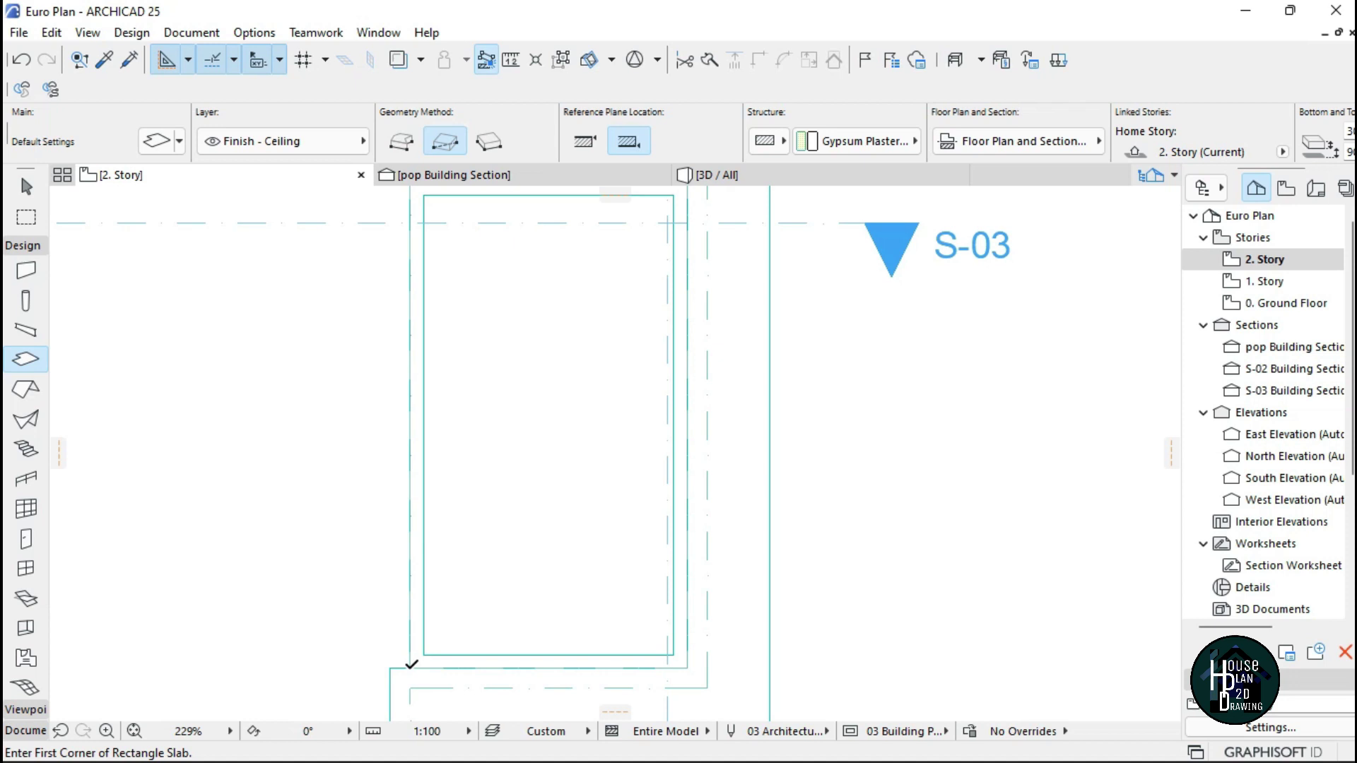
pyautogui.click(411, 668)
pyautogui.scroll(-3, 526, 584)
pyautogui.scroll(3, 599, 400)
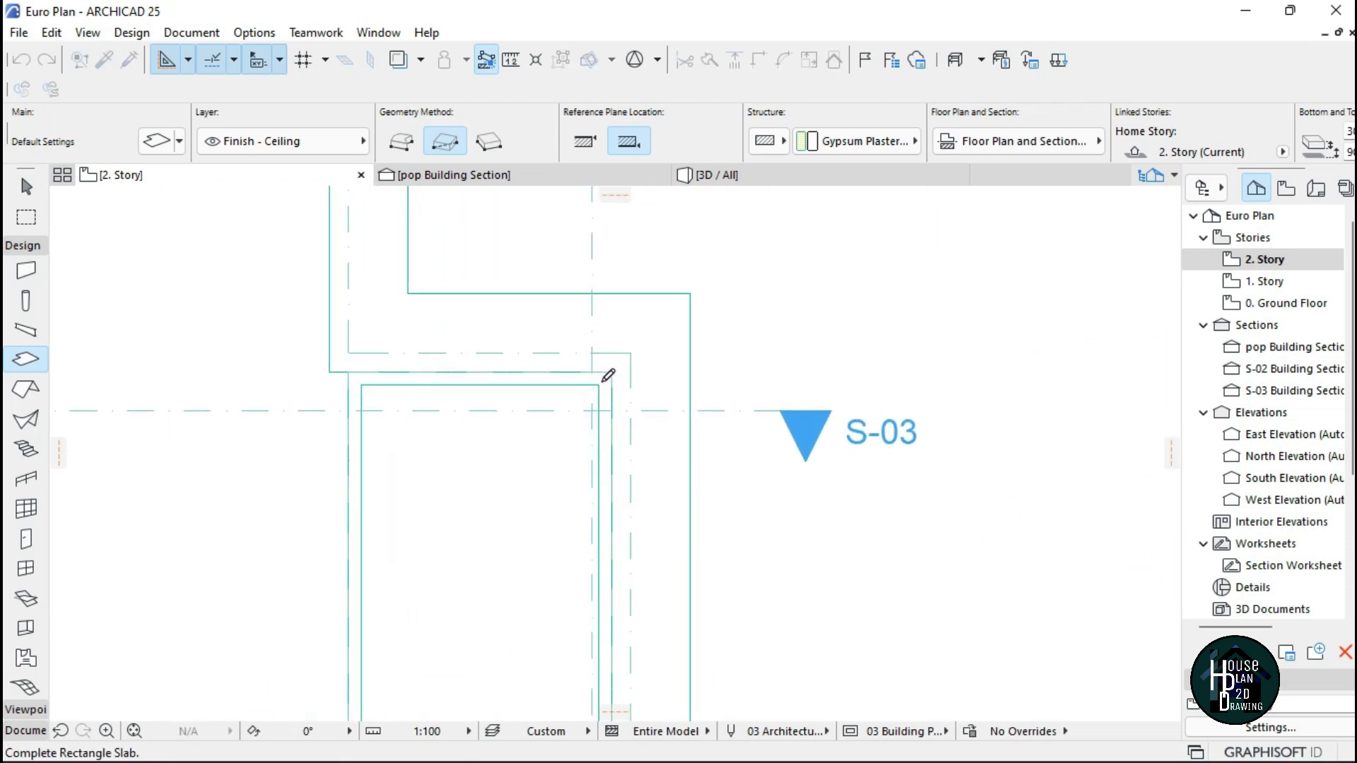
pyautogui.scroll(2, 608, 375)
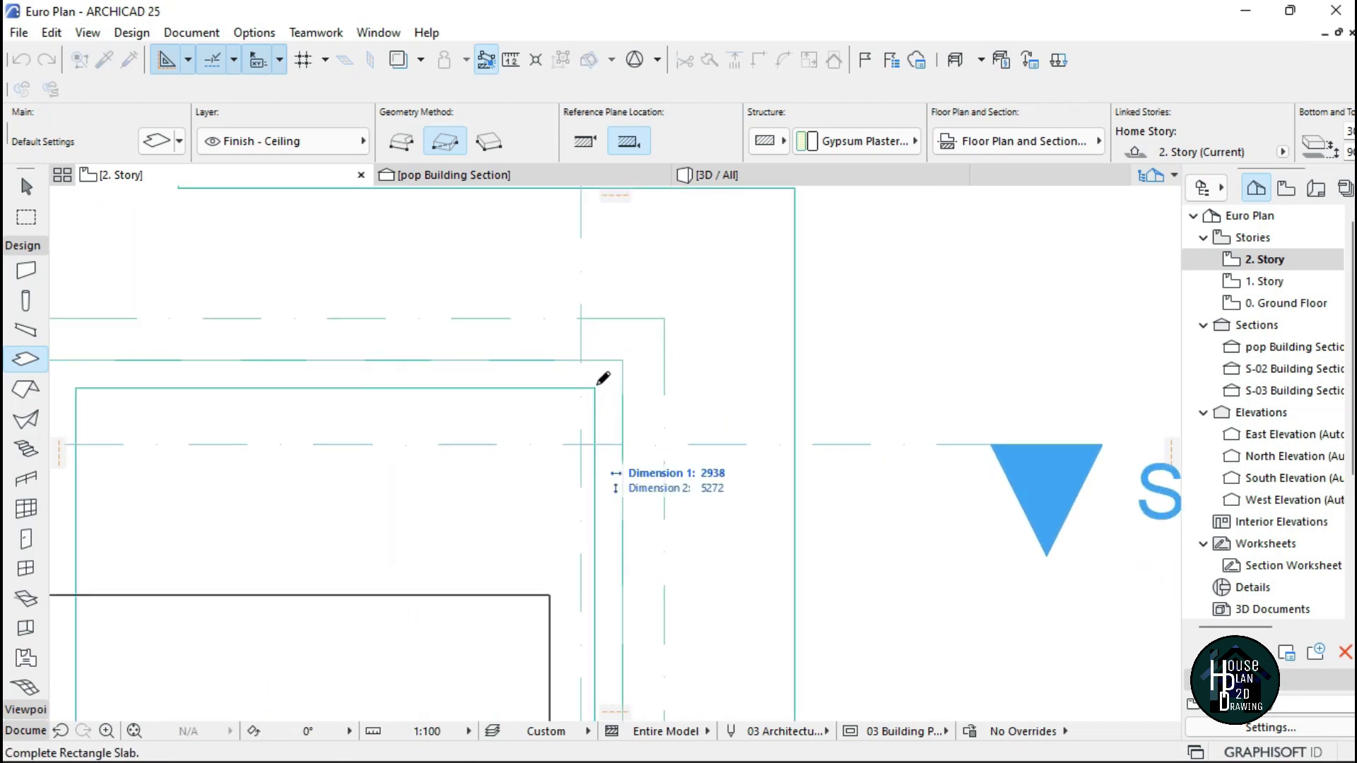
pyautogui.click(623, 358)
pyautogui.scroll(-4, 627, 324)
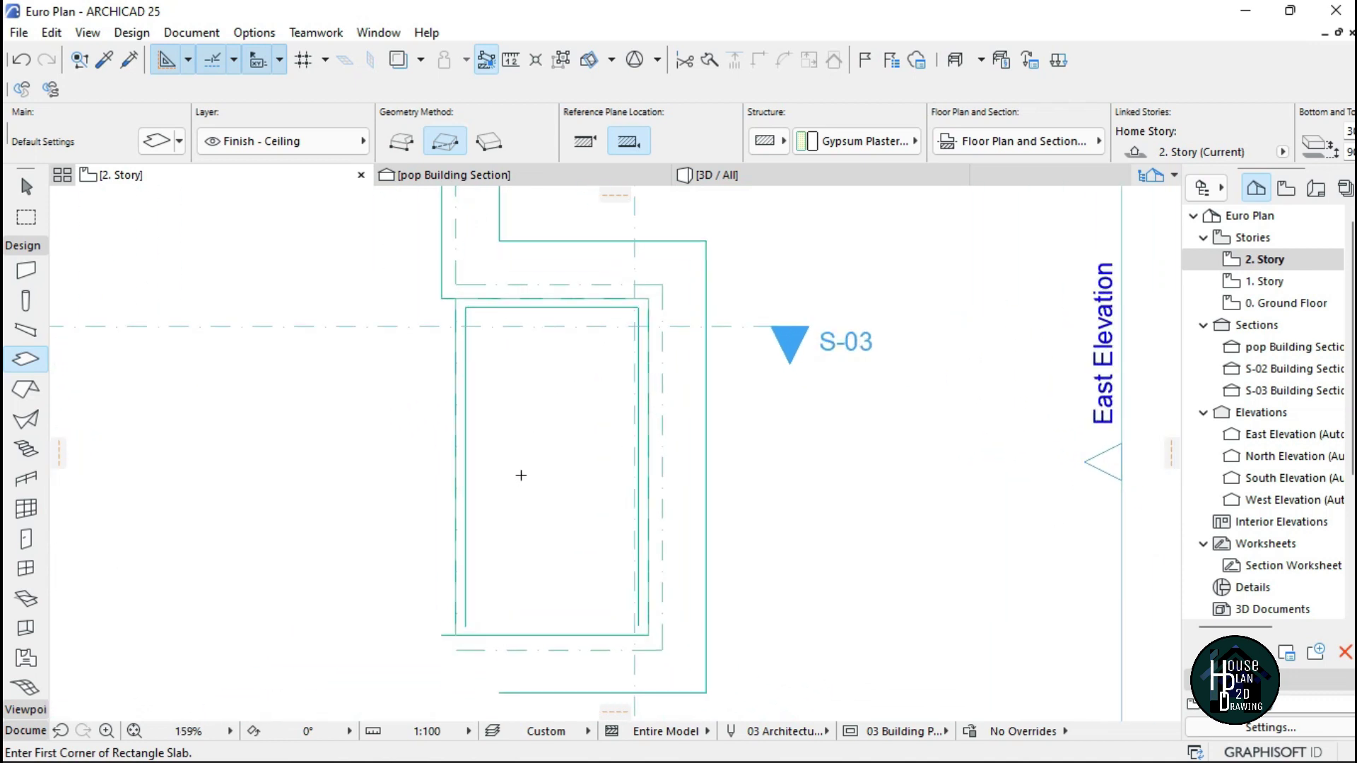
pyautogui.press('Escape')
pyautogui.click(547, 451)
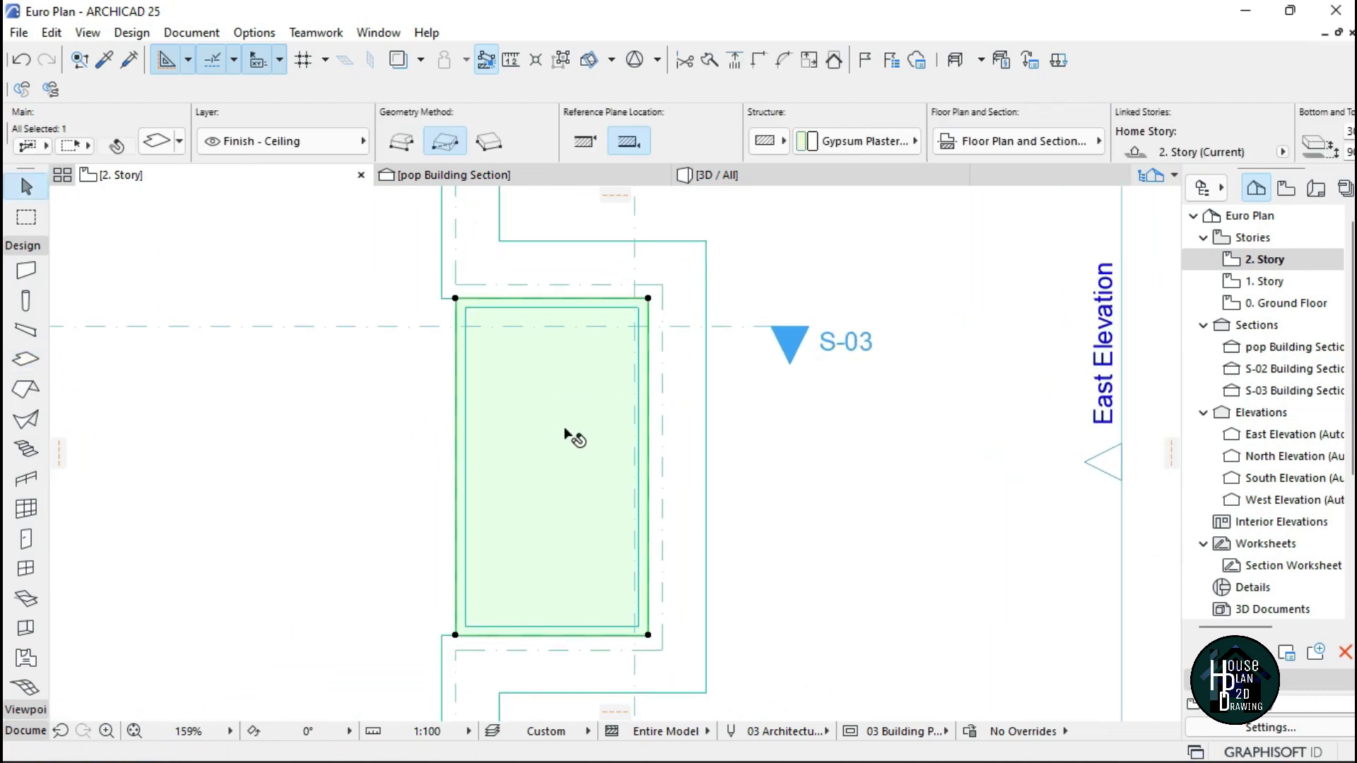
pyautogui.press('Escape')
# Examine the new ceiling slab in the 3D perspective at its corner inside the porch moulding
pyautogui.click(753, 177)
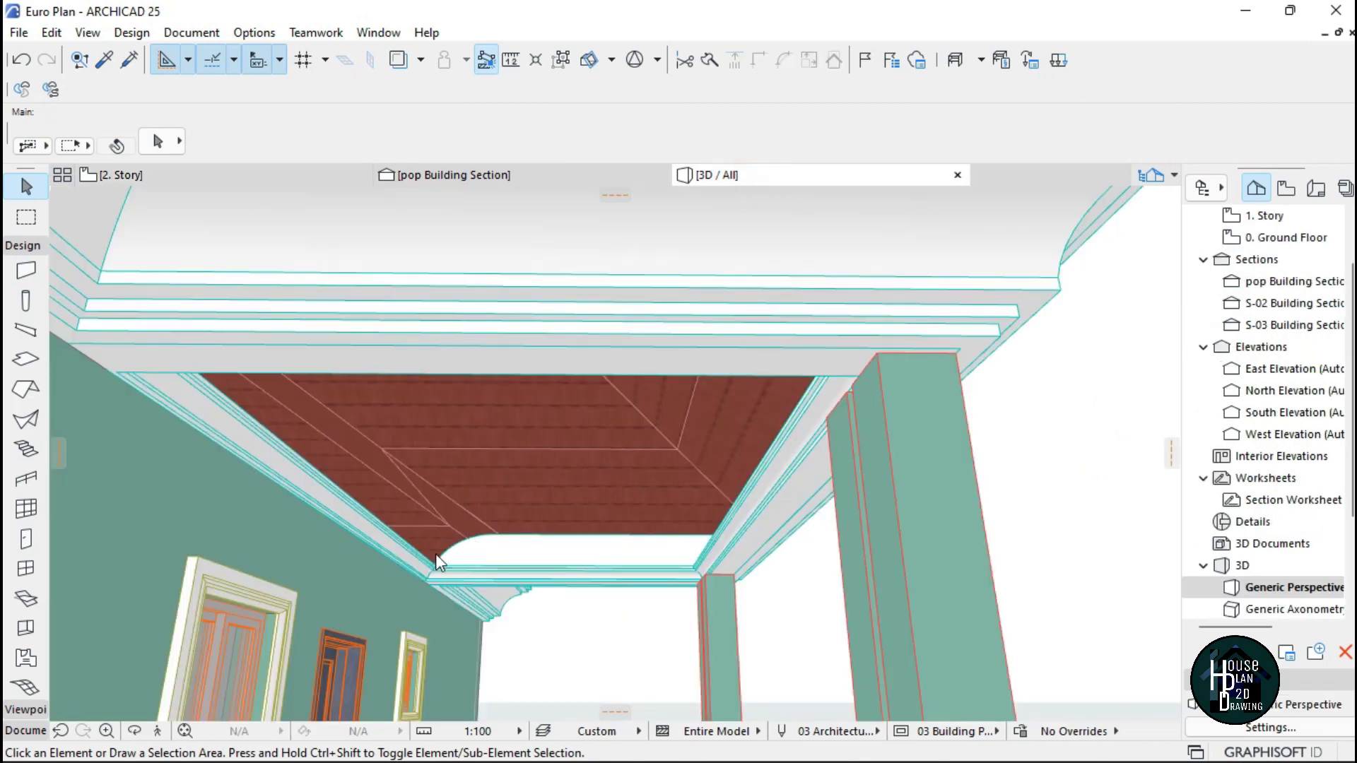
pyautogui.click(158, 724)
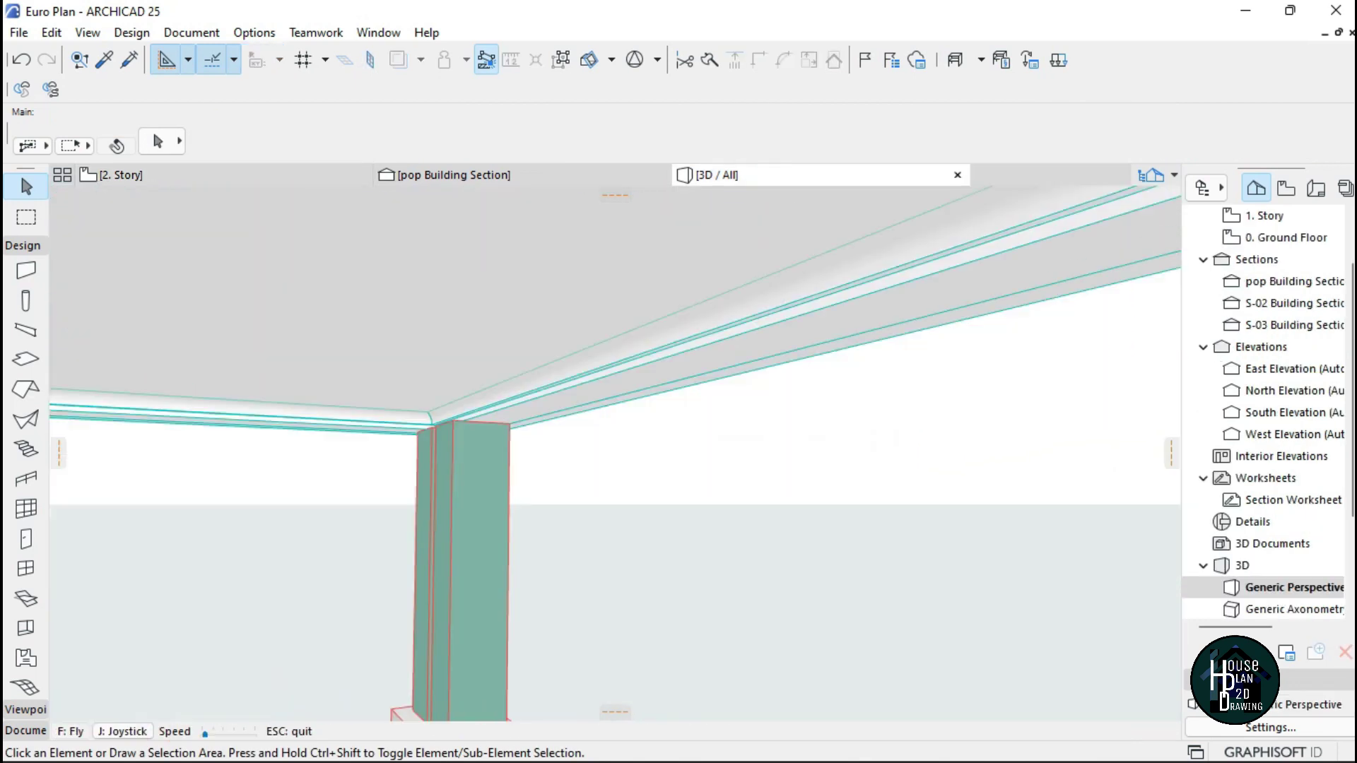
pyautogui.press('Up')
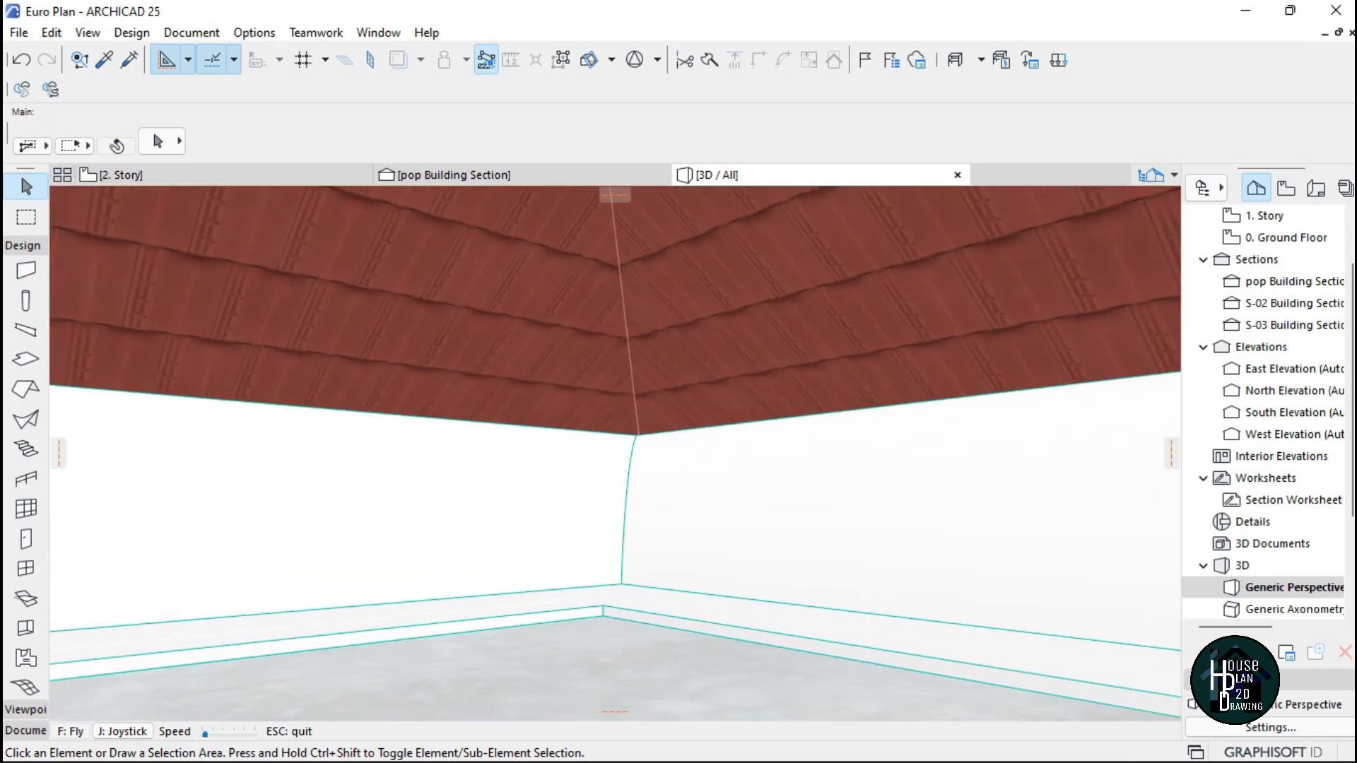
pyautogui.press('Up')
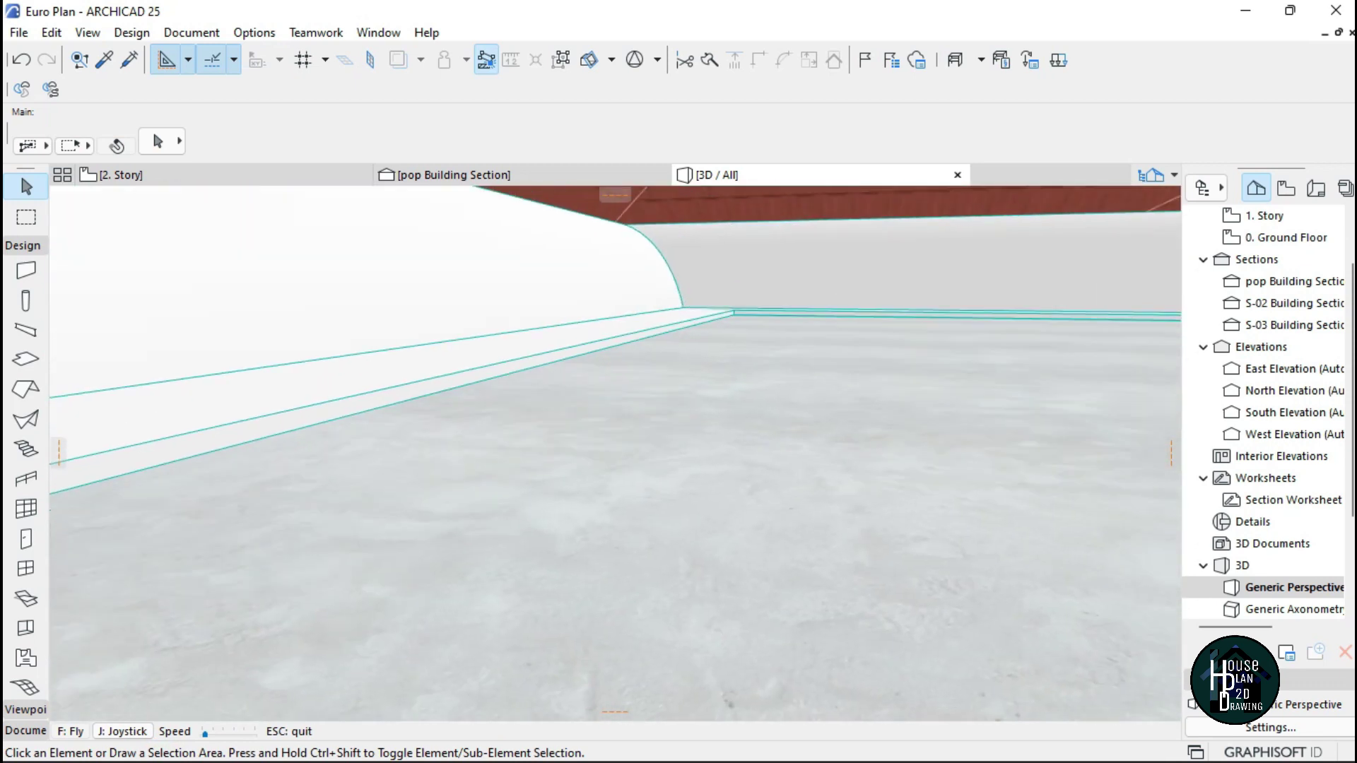
pyautogui.press('Up')
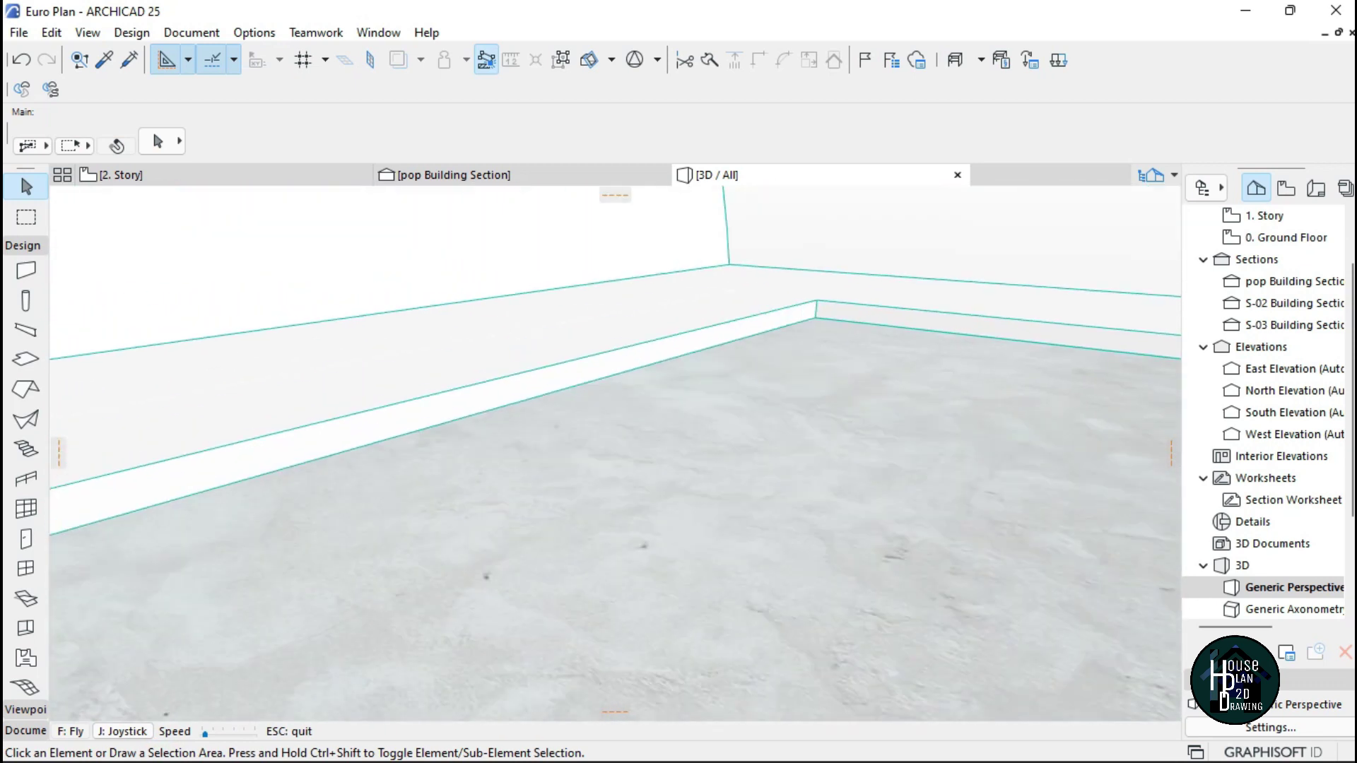
pyautogui.press('Right')
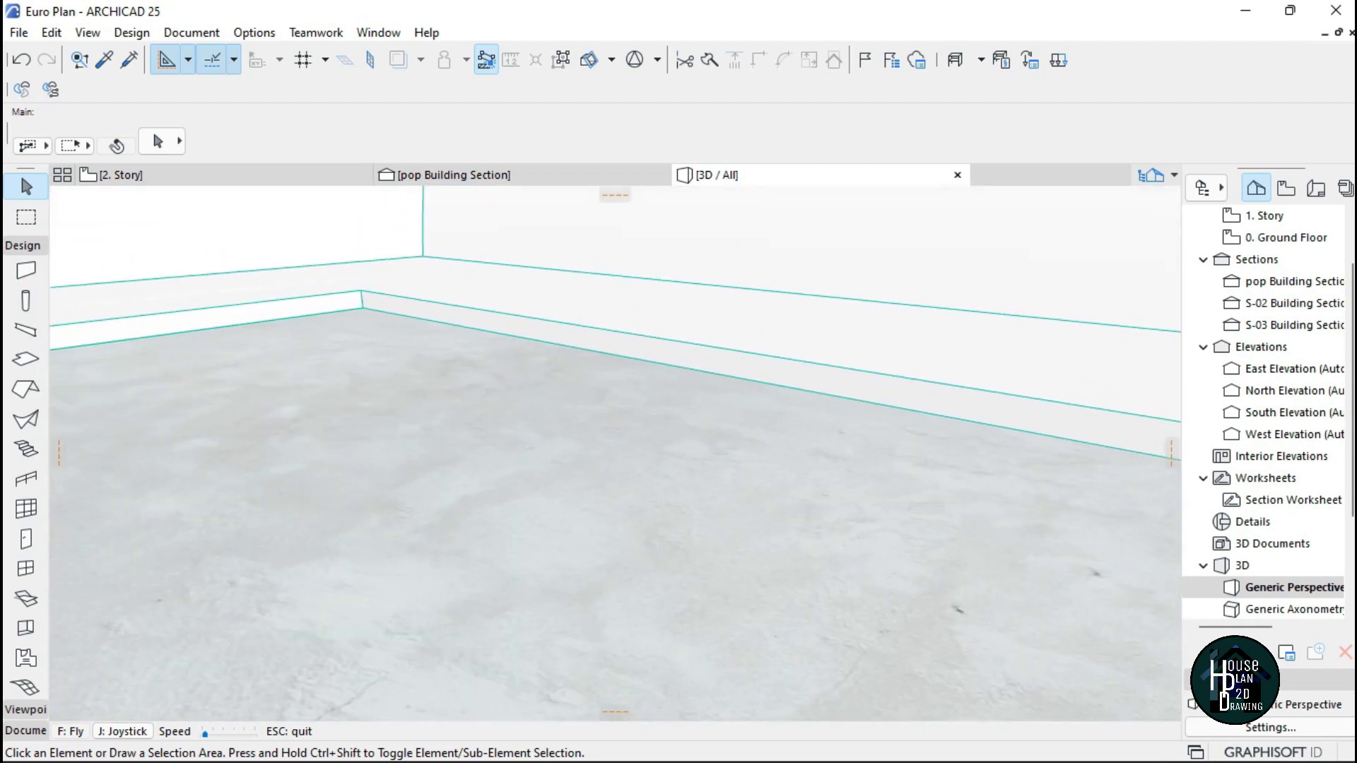
pyautogui.press('Left')
pyautogui.press('Up')
pyautogui.press('Escape')
# Move the ceiling slab vertically up at its inner corner to meet the moulding's next step edge, and deselect it
pyautogui.click(601, 451)
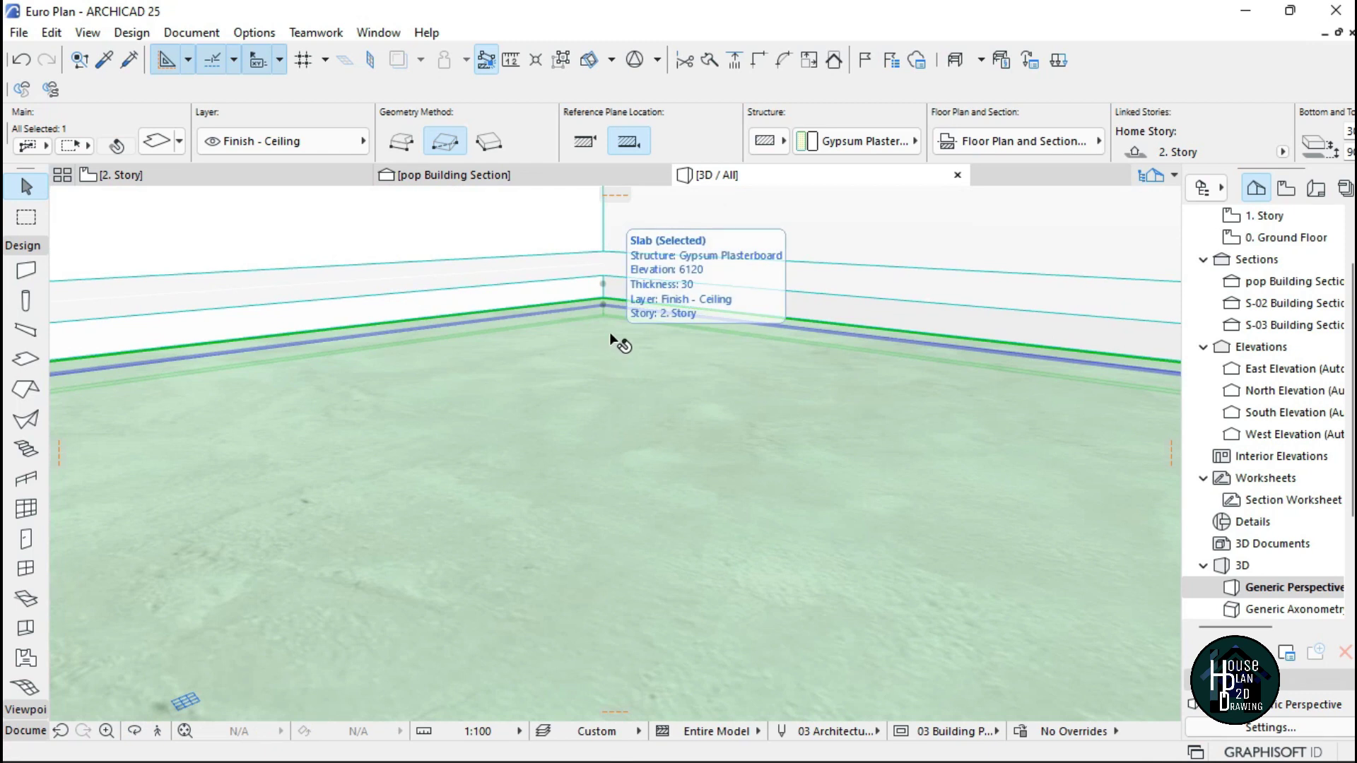
pyautogui.hotkey('ctrl', 'd')
pyautogui.click(602, 283)
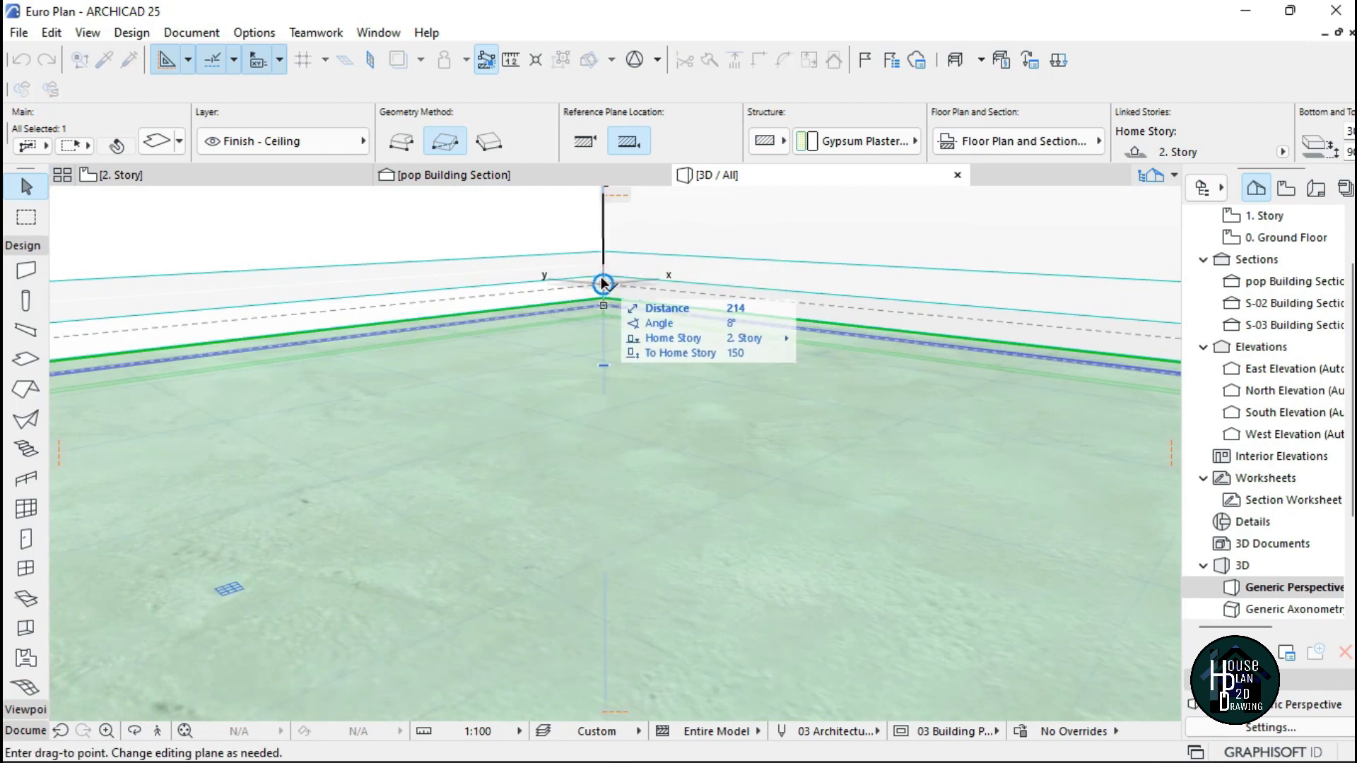
pyautogui.press('Escape')
pyautogui.press('Escape')
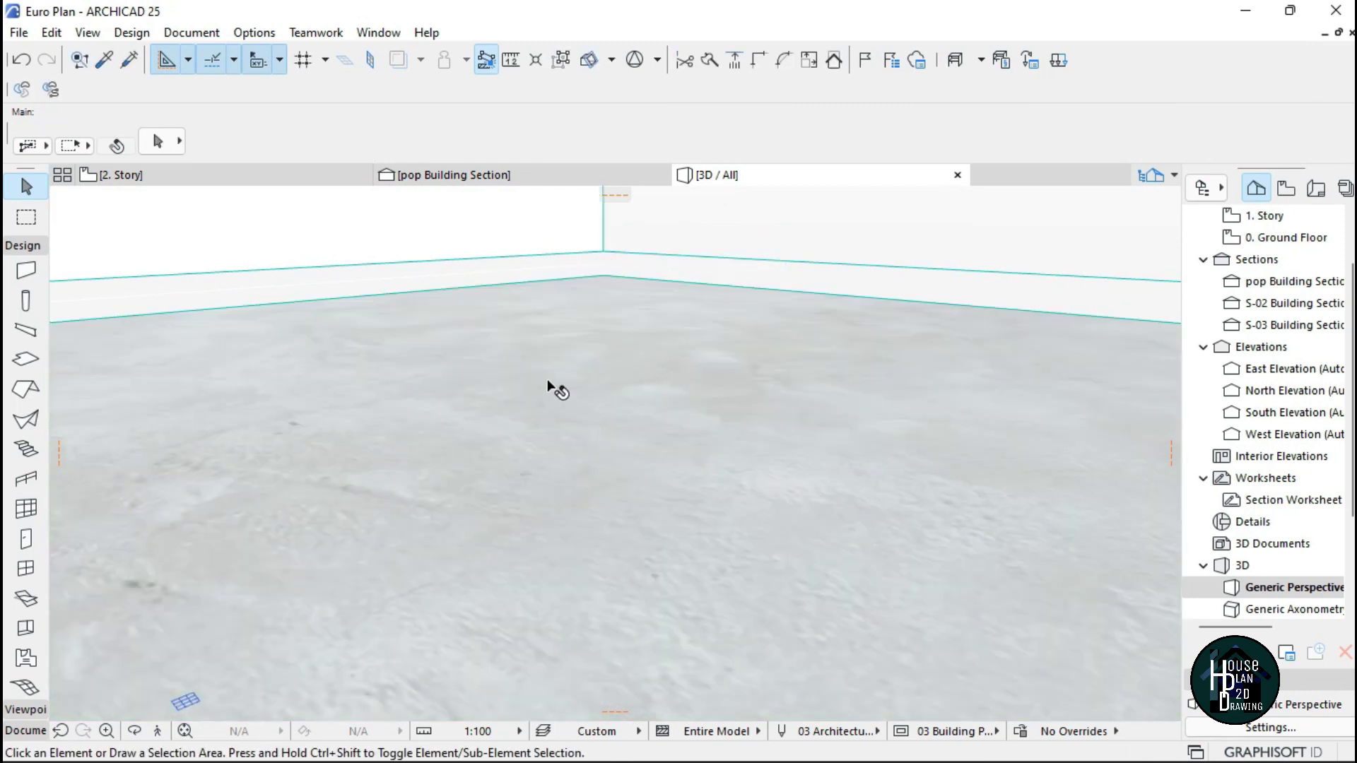
# Walk through the porch in 3D and examine how the ceiling slab meets the moulding corners from below
pyautogui.click(157, 730)
pyautogui.press('Up')
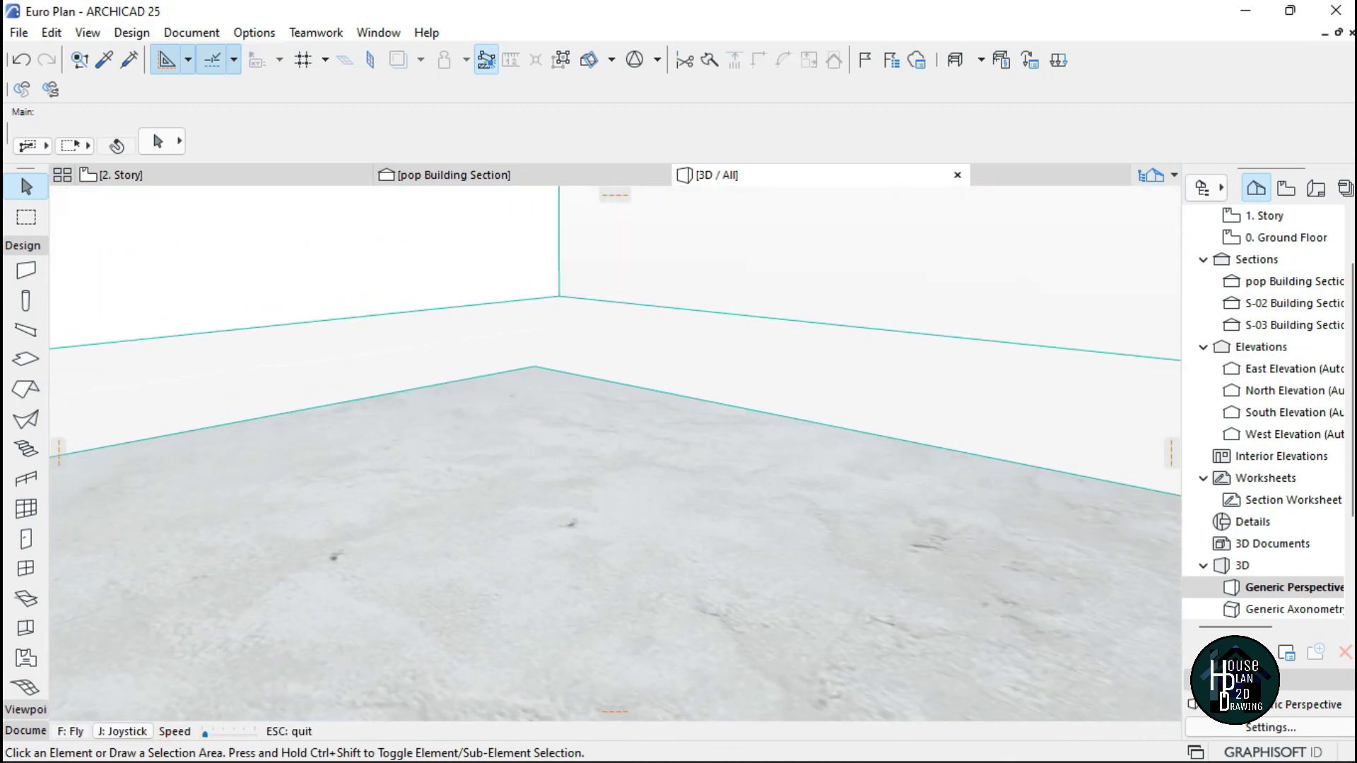
pyautogui.press('Down')
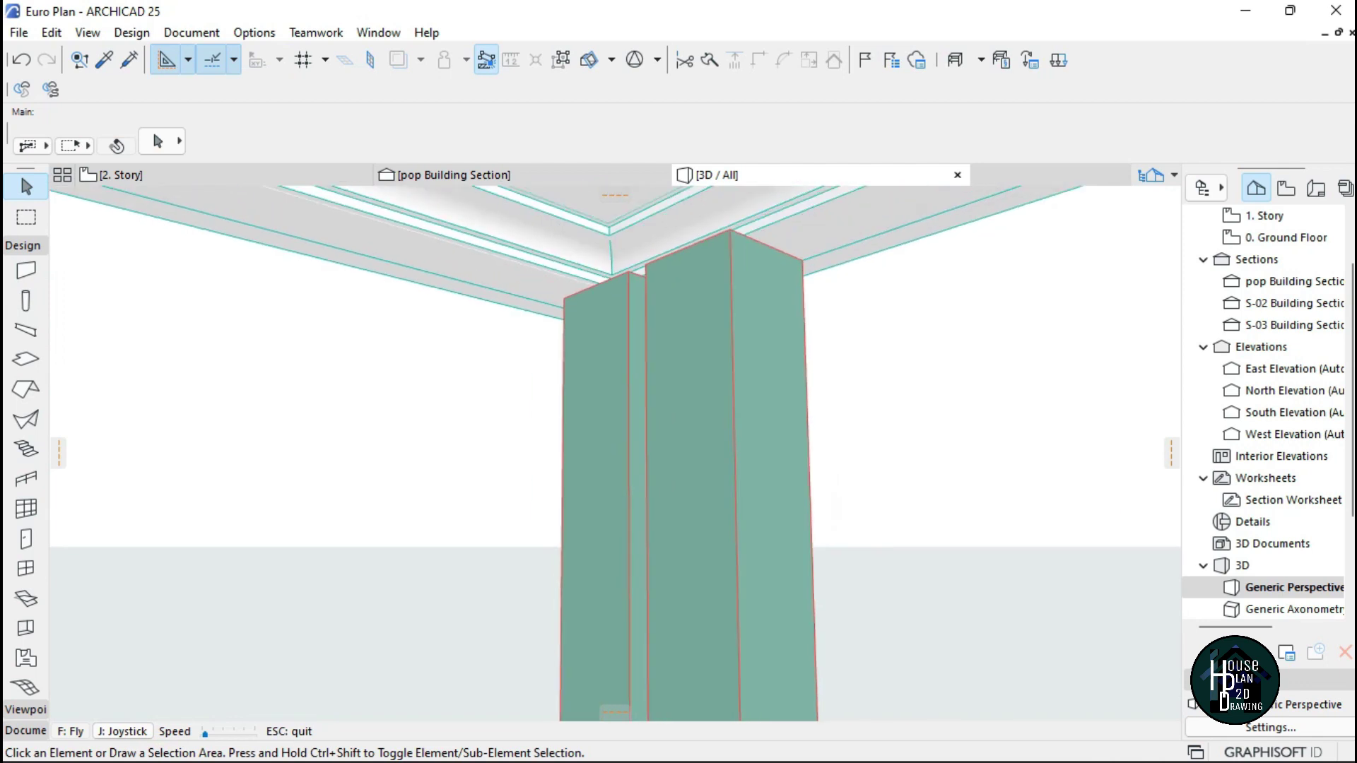
pyautogui.press('Up')
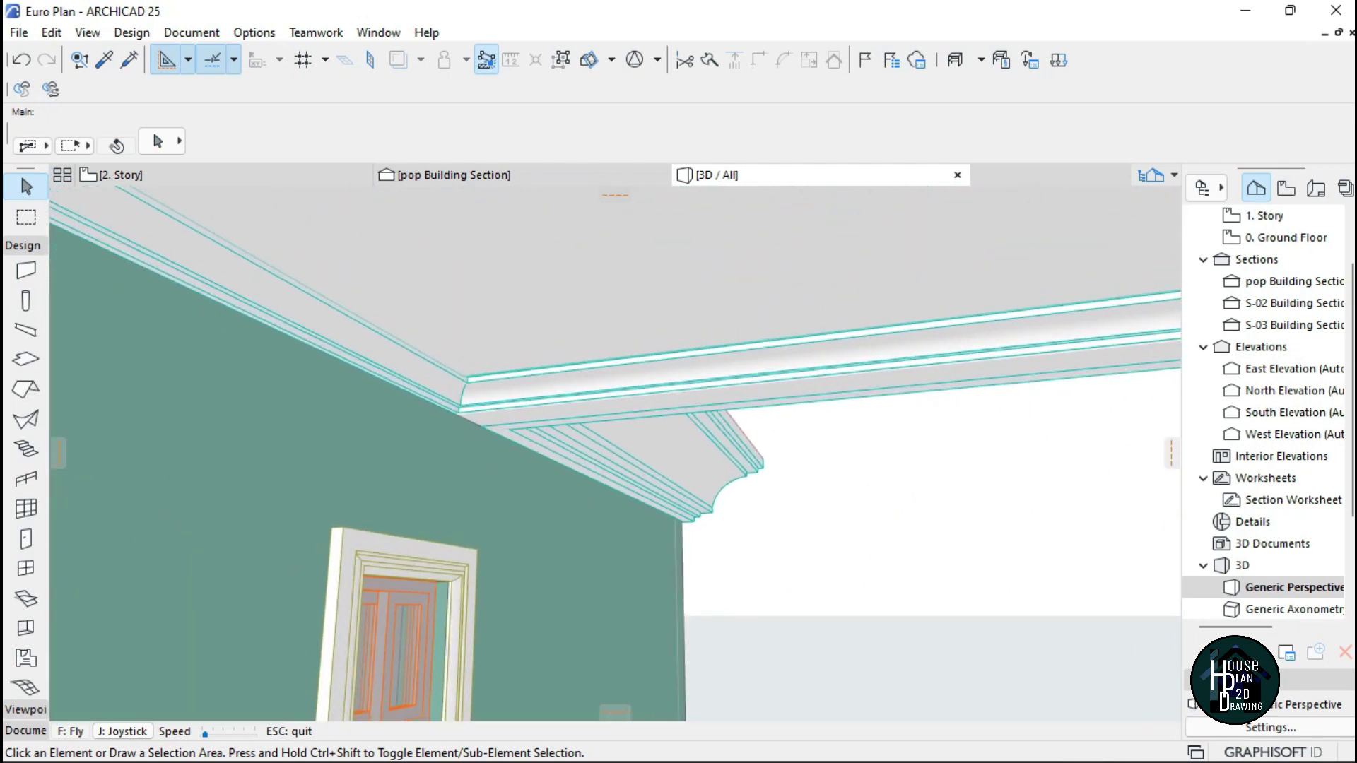
pyautogui.press('Up')
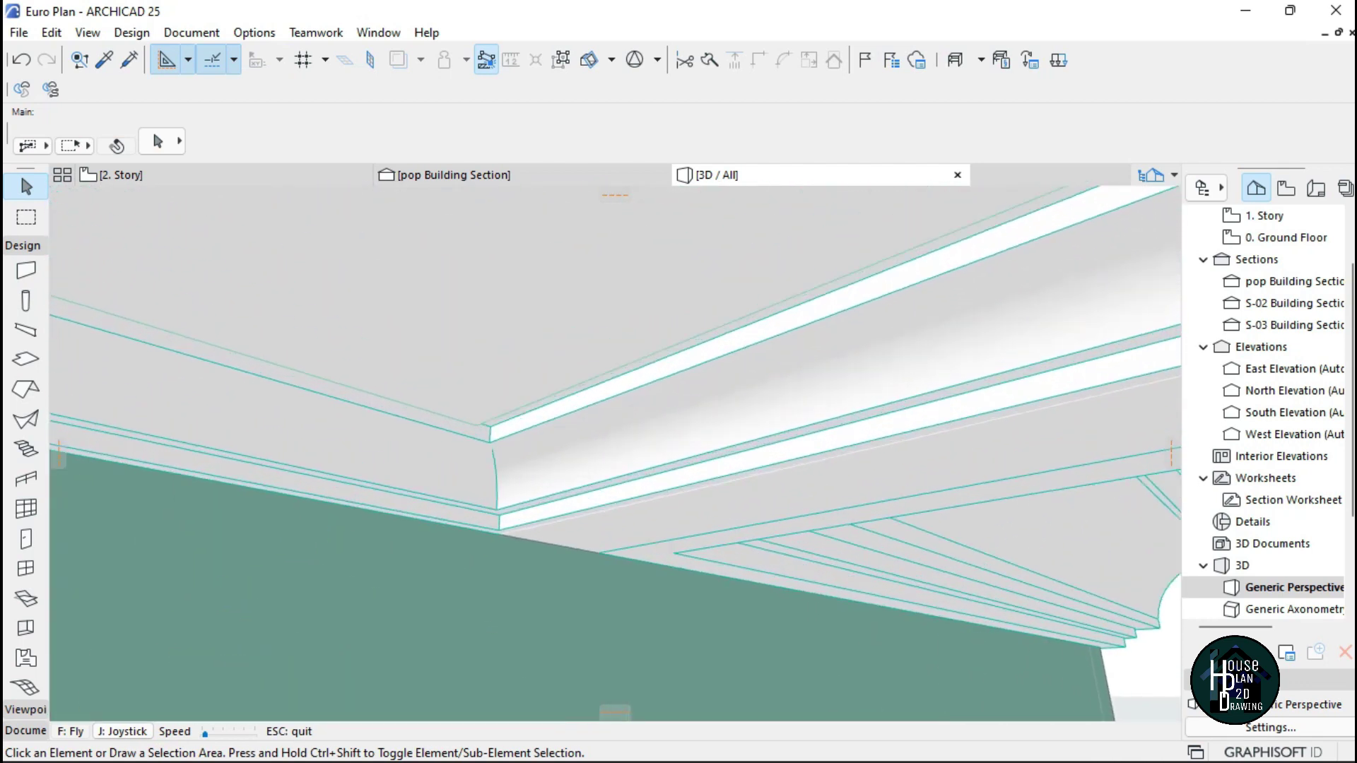
pyautogui.press('Down')
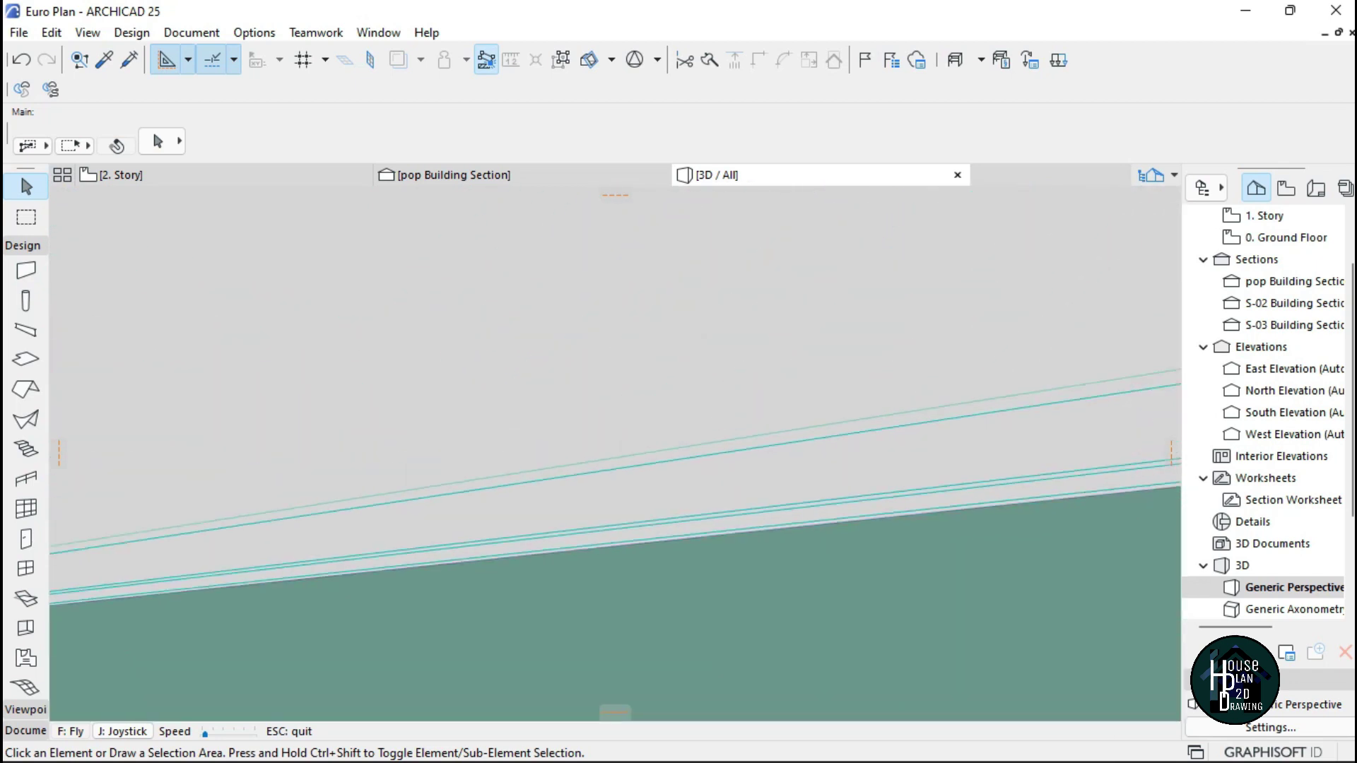
pyautogui.press('Up')
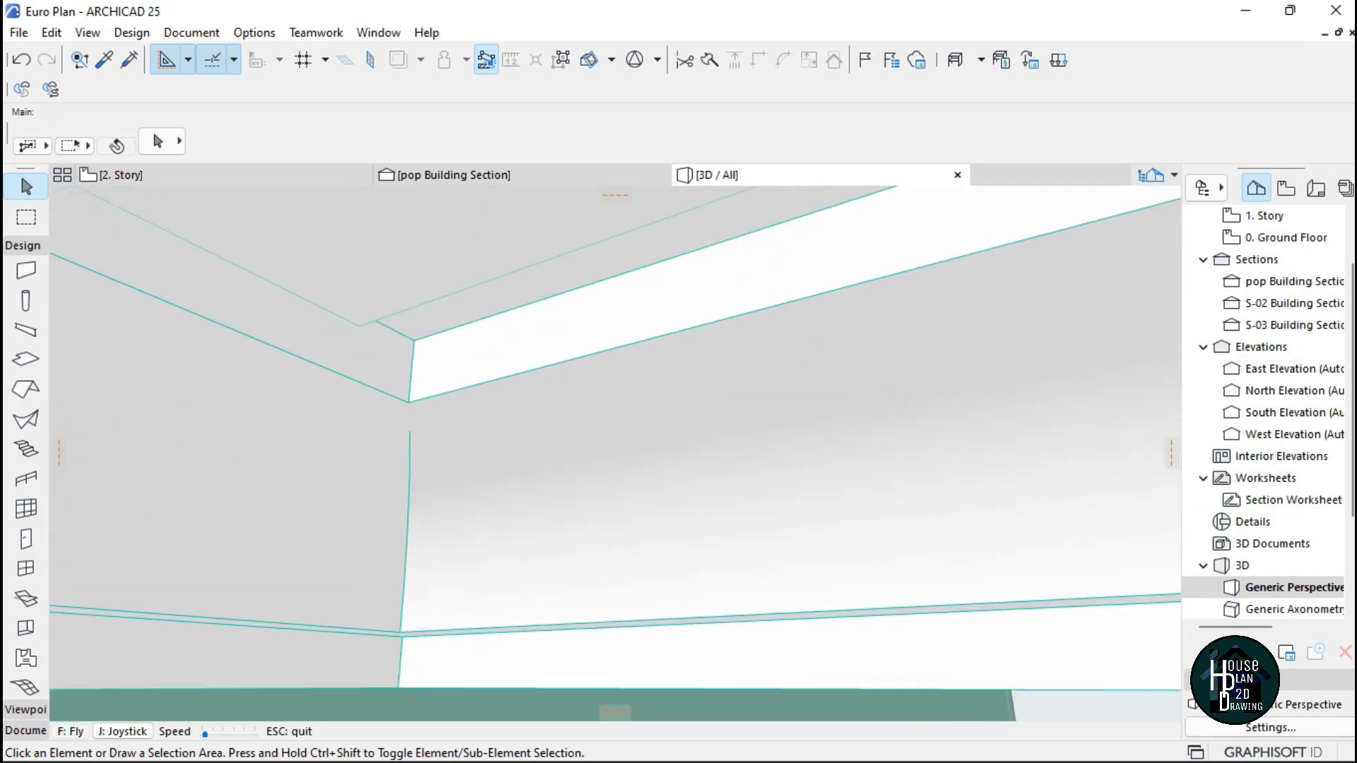
pyautogui.press('Down')
pyautogui.press('Left')
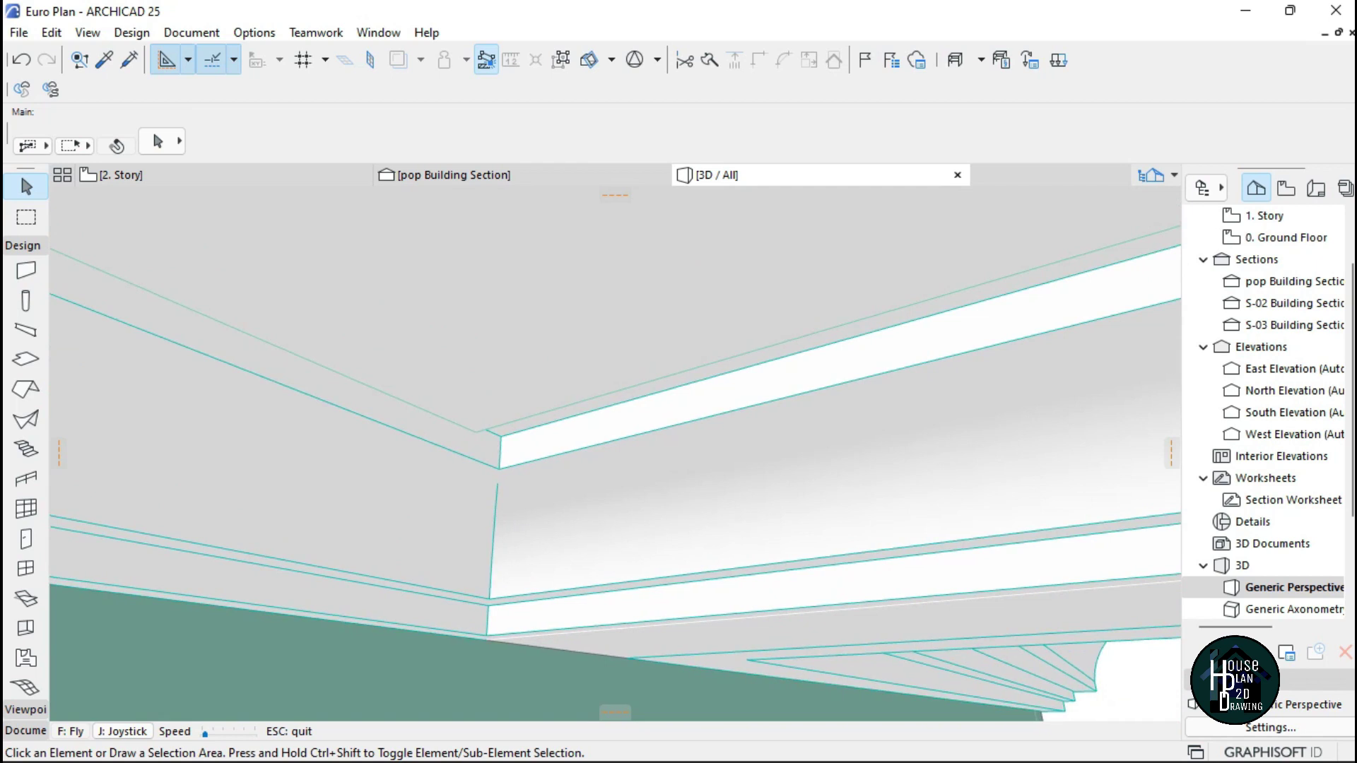
pyautogui.press('Right')
pyautogui.press('Up')
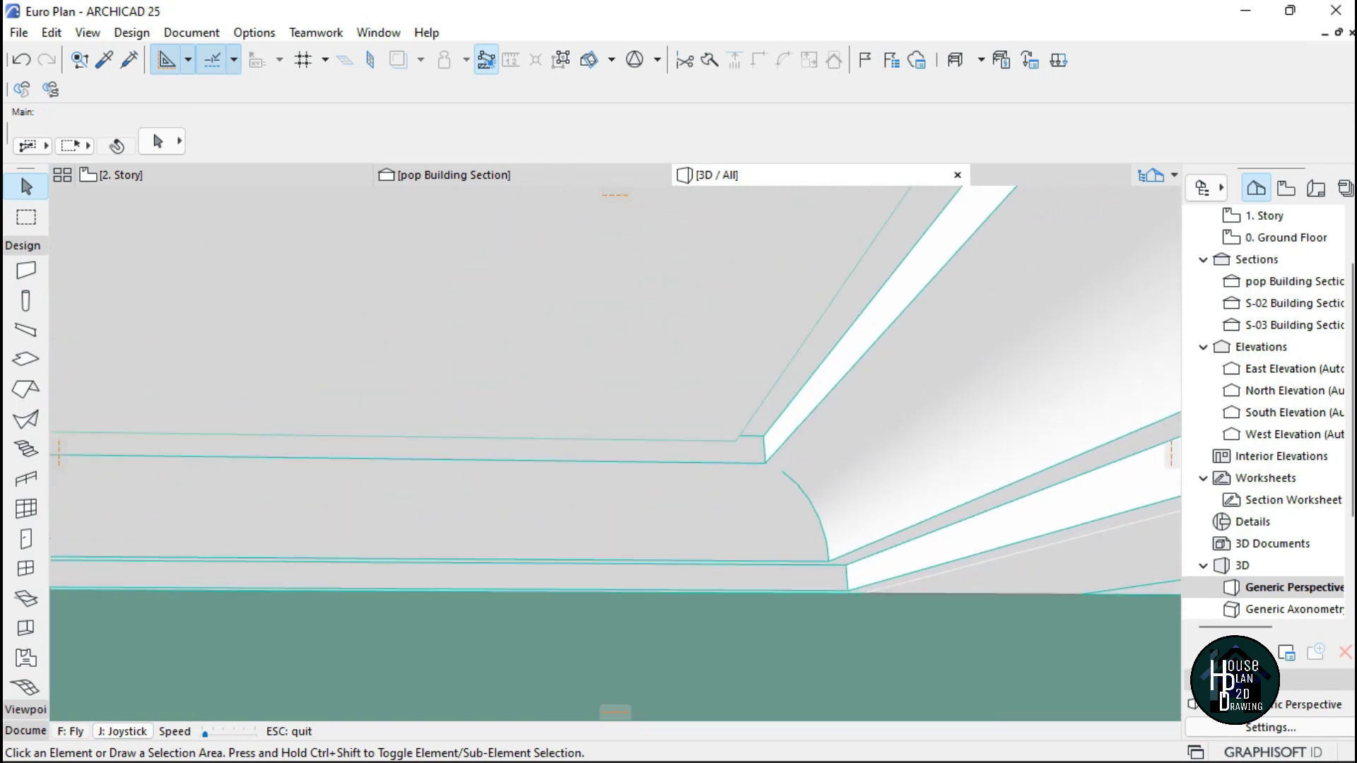
# Inspect the ceiling slab's edges against the inner moulding step from below along the porch wall, checking both wall-side corners
pyautogui.press('Right')
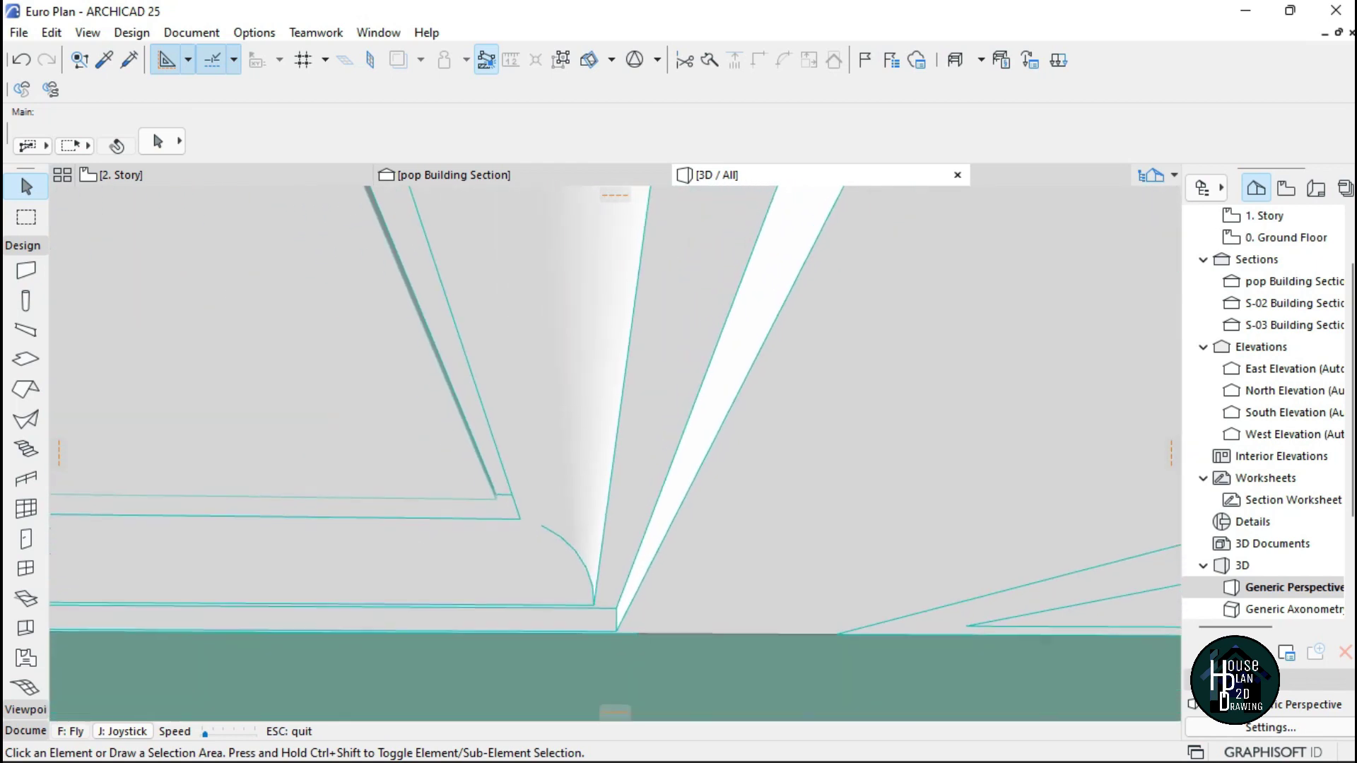
pyautogui.press('Left')
pyautogui.press('Down')
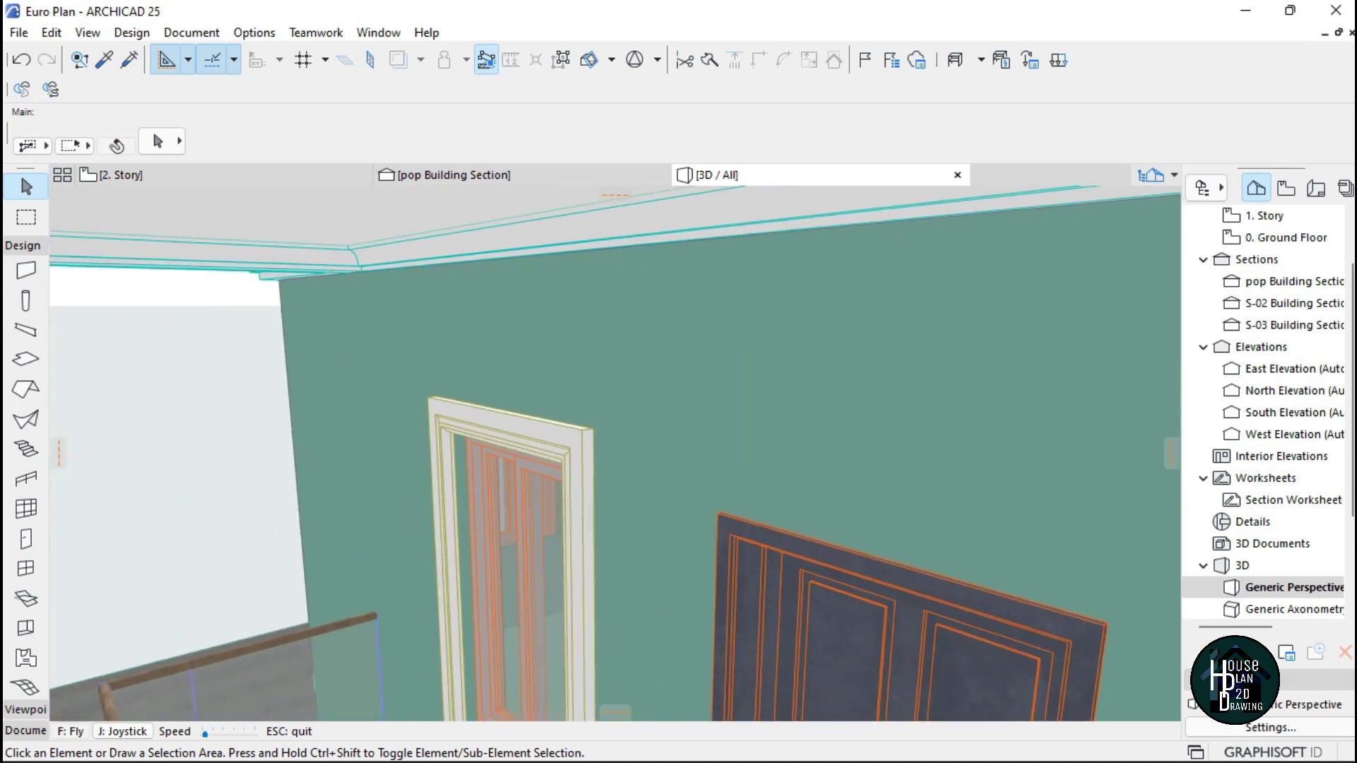
pyautogui.press('Up')
pyautogui.press('Up')
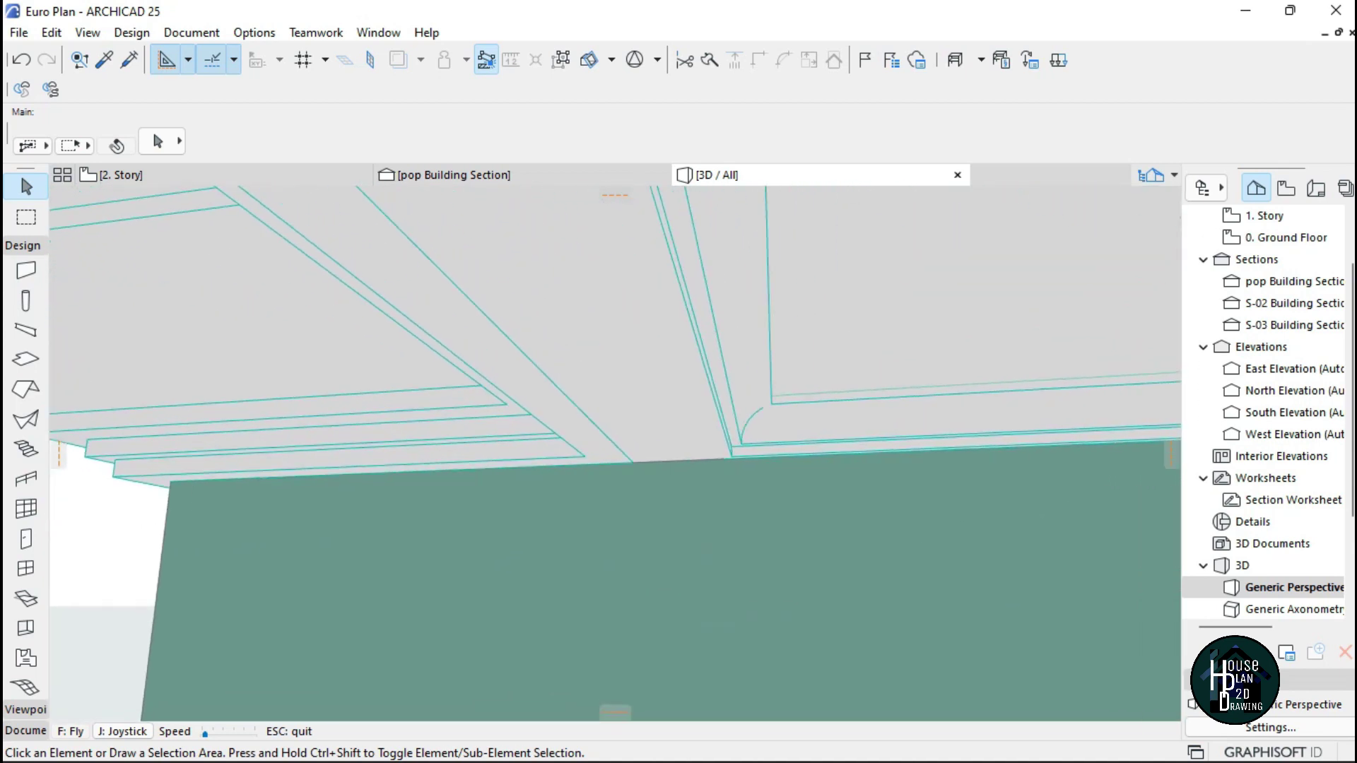
pyautogui.press('Down')
pyautogui.press('Left')
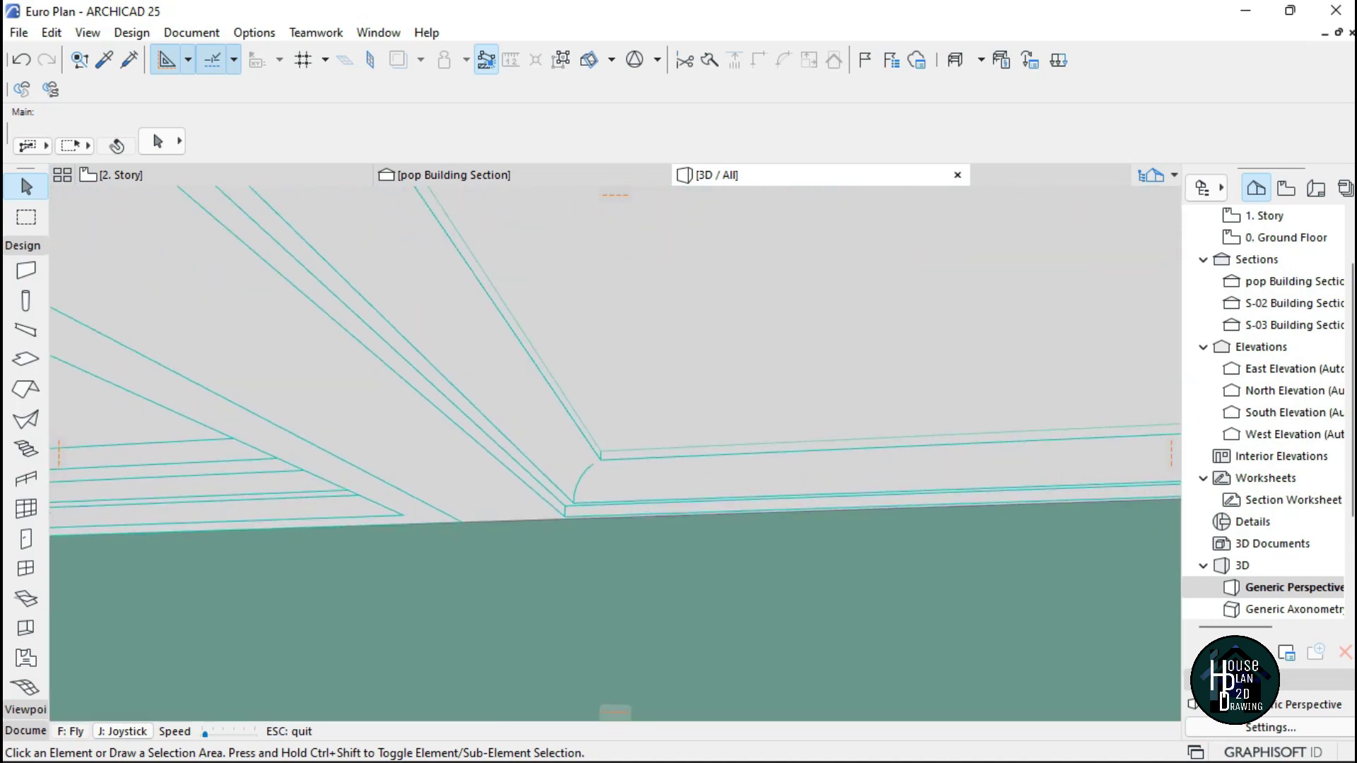
pyautogui.press('Down')
pyautogui.press('Up')
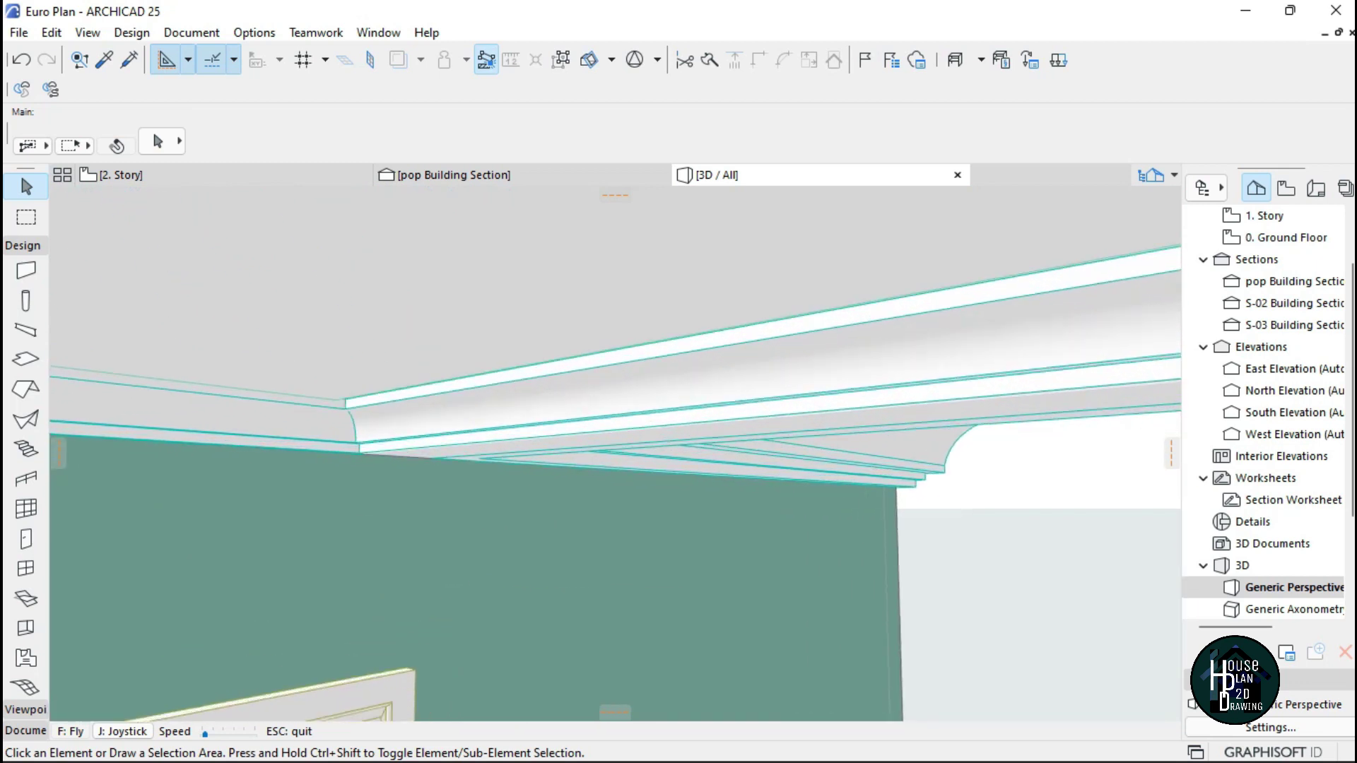
pyautogui.press('Right')
pyautogui.press('Left')
pyautogui.press('Down')
pyautogui.press('Left')
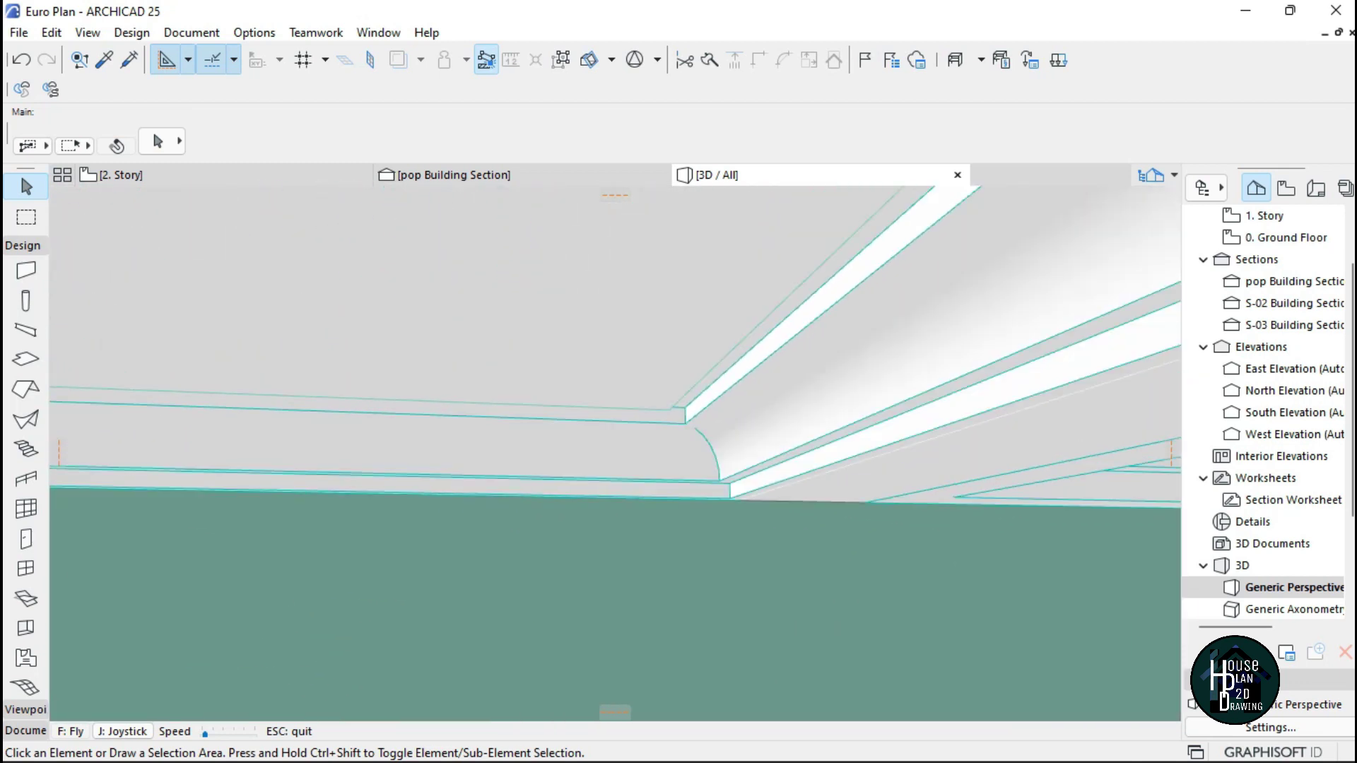
pyautogui.press('Right')
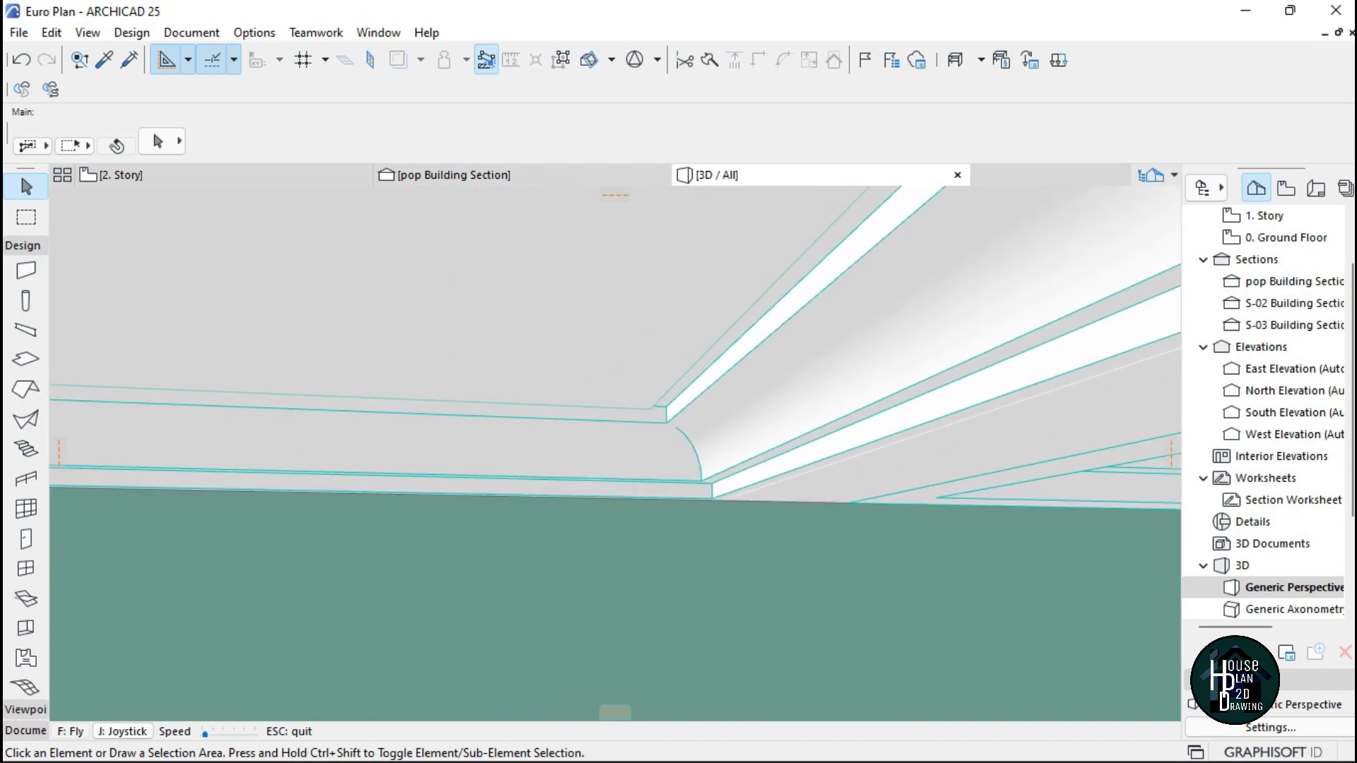
pyautogui.press('Escape')
# Offset the ceiling slab's edge that runs away from the wall outward to the moulding's inner step edge, and deselect the slab
pyautogui.click(719, 379)
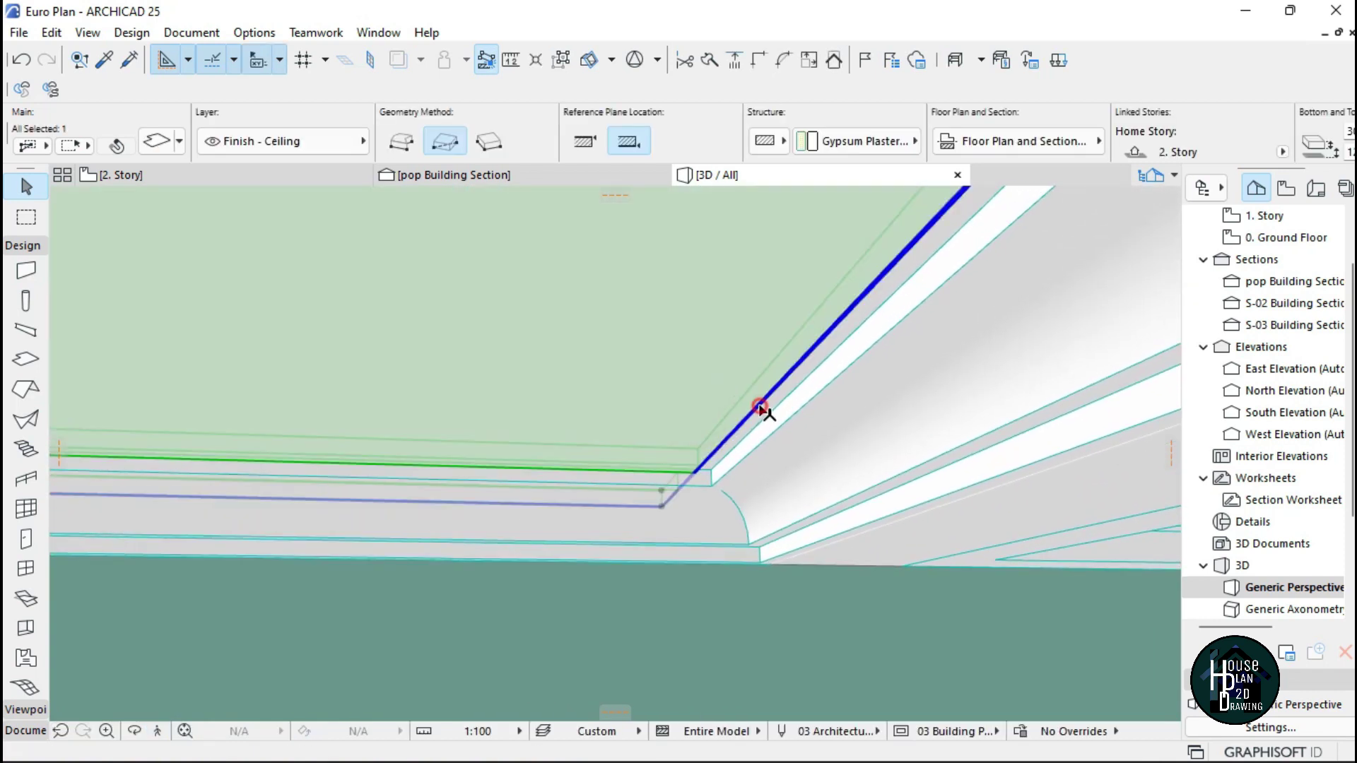
pyautogui.click(760, 407)
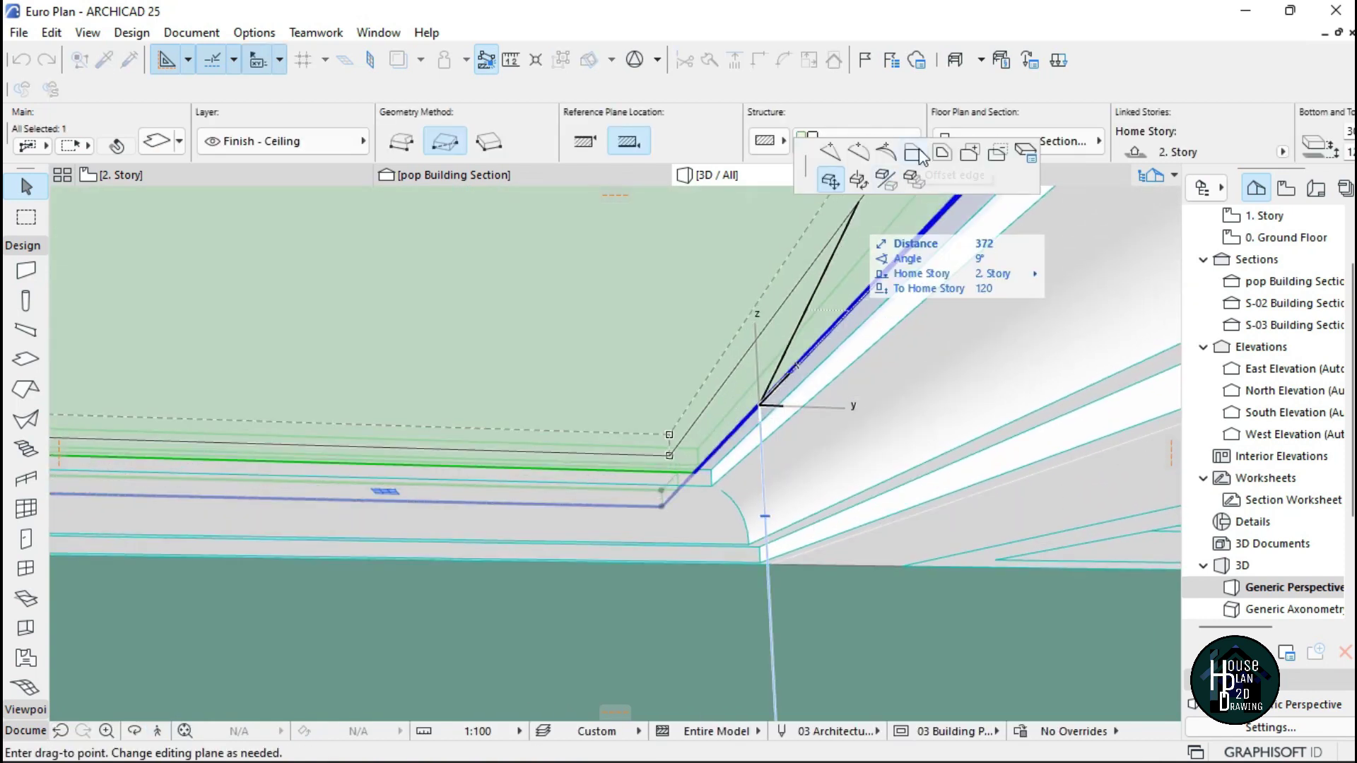
pyautogui.click(921, 157)
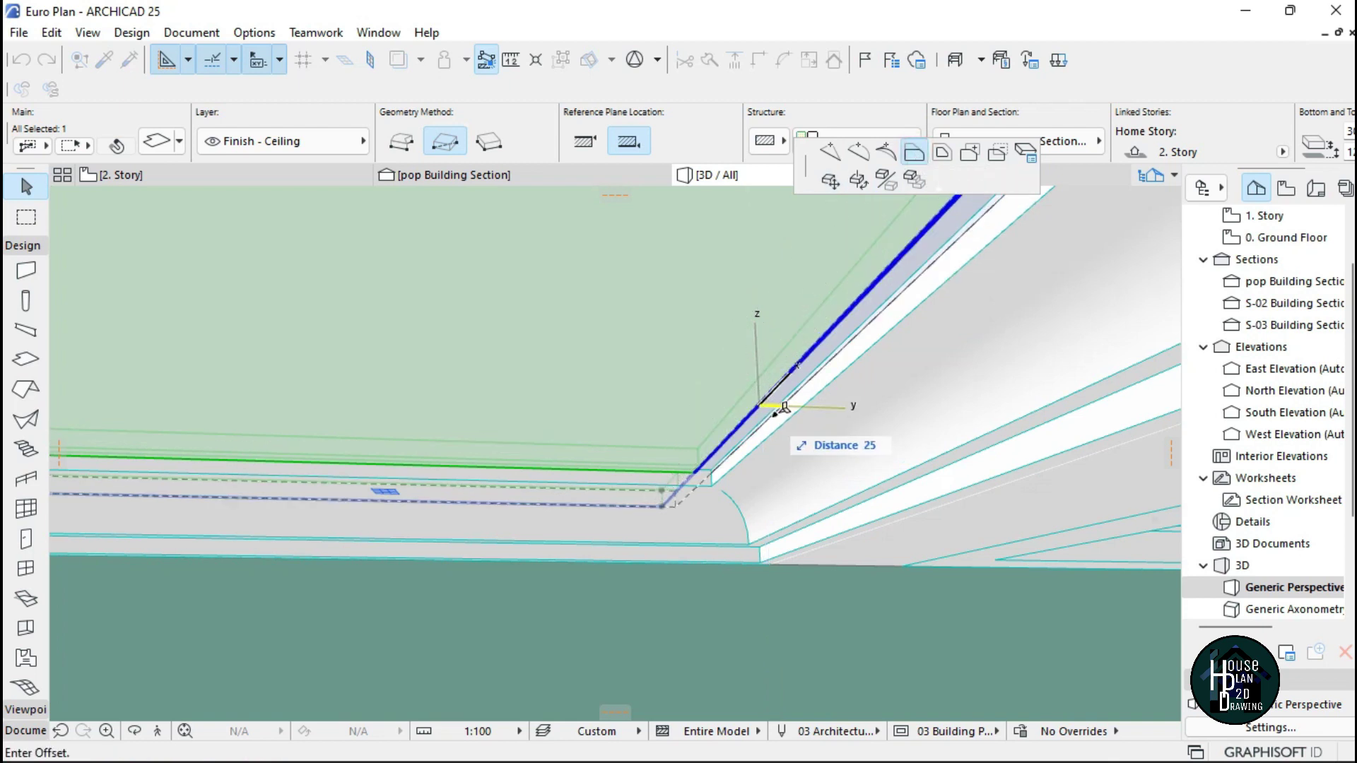
pyautogui.click(717, 510)
pyautogui.press('Escape')
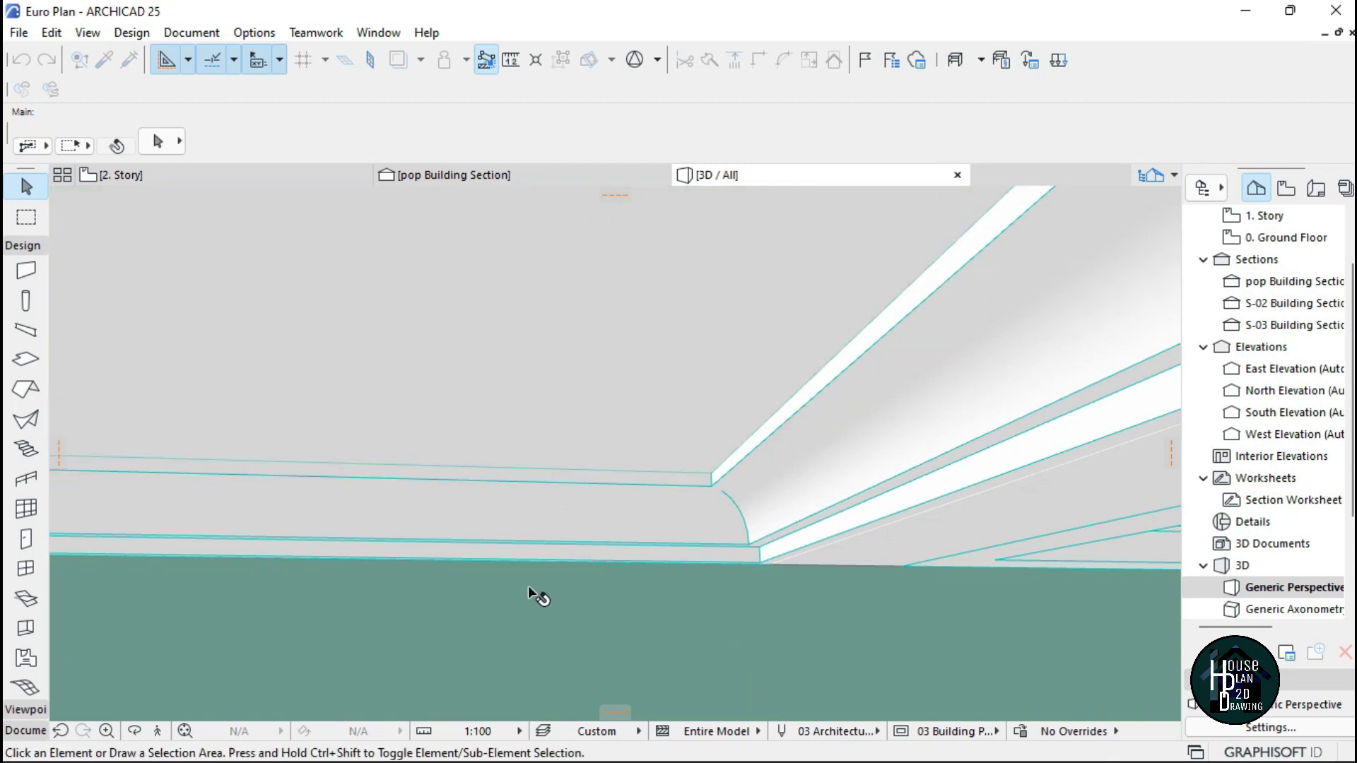
# Walk through the porch in 3D and review the whole ceiling slab with its surrounding mouldings from several viewpoints
pyautogui.click(156, 735)
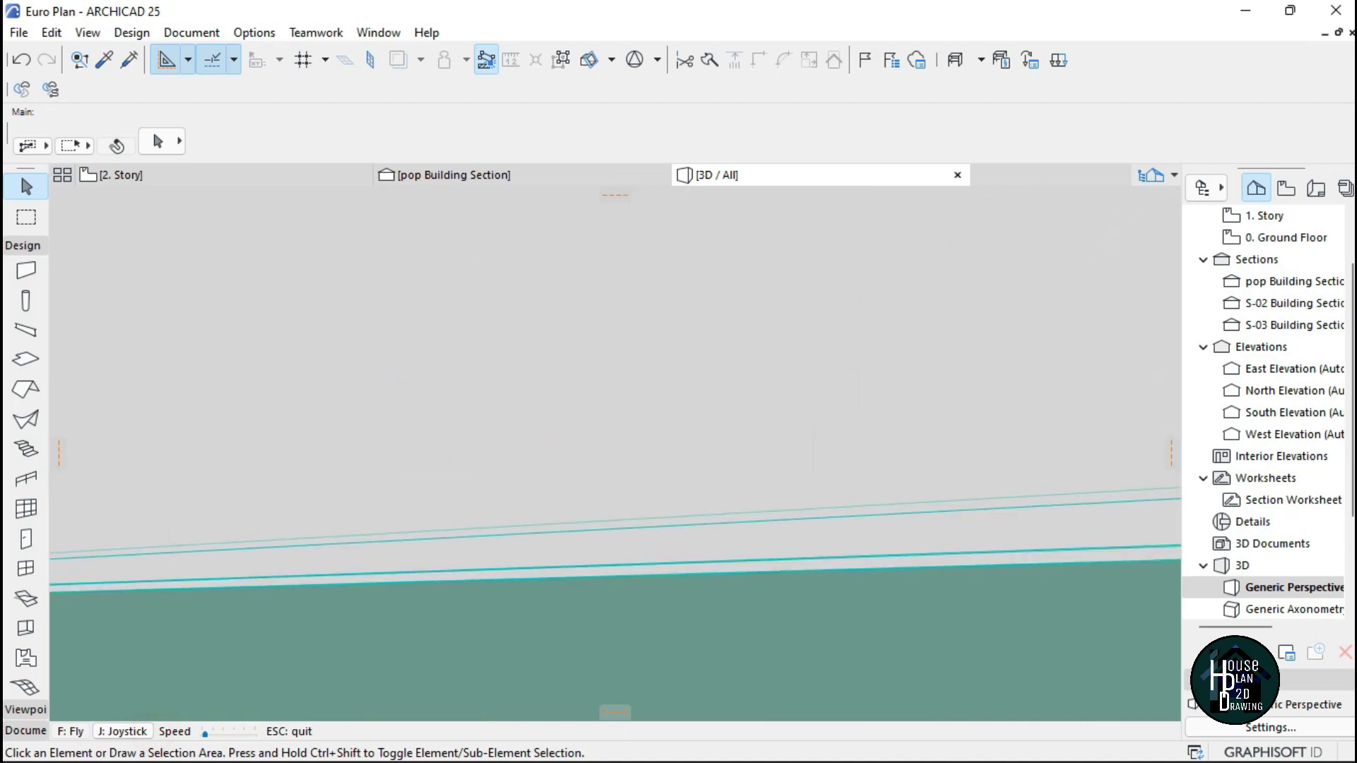
pyautogui.press('Left')
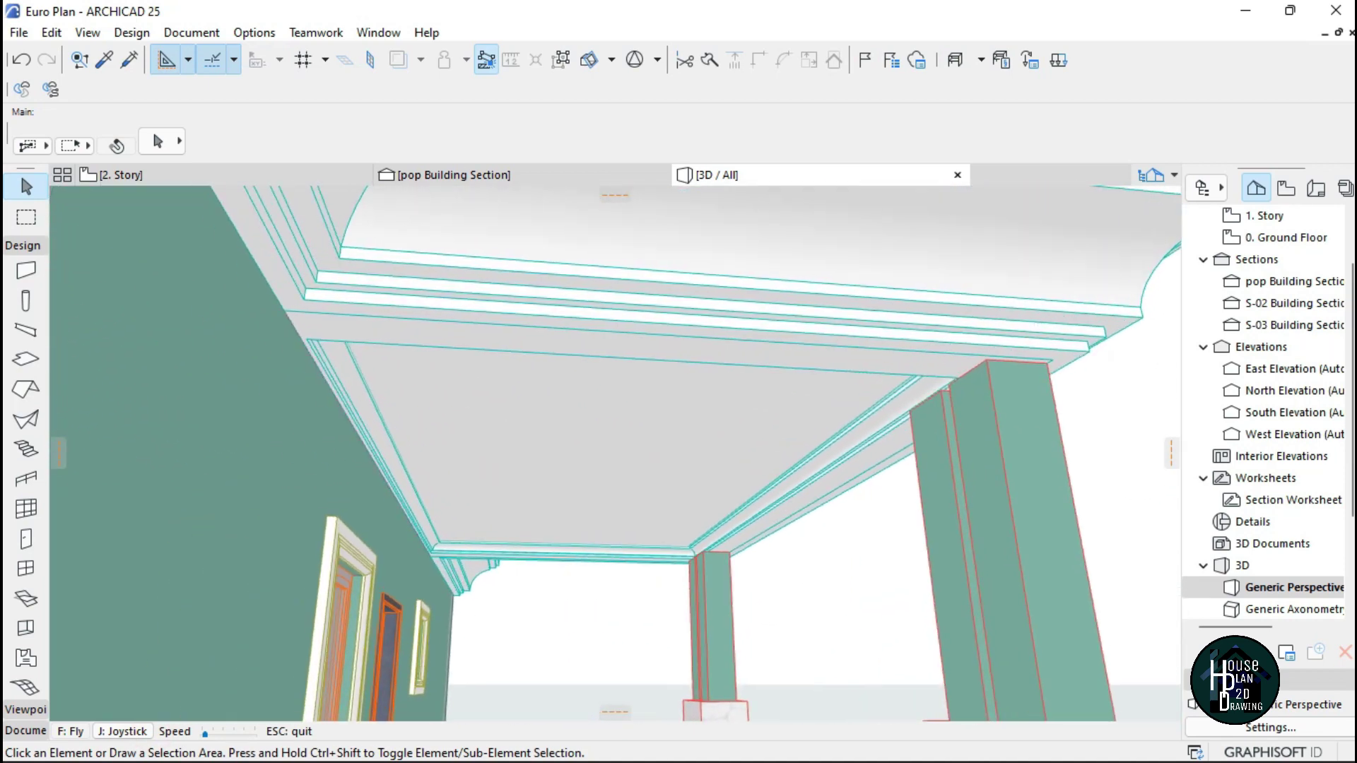
pyautogui.press('Up')
pyautogui.press('Down')
pyautogui.press('Down')
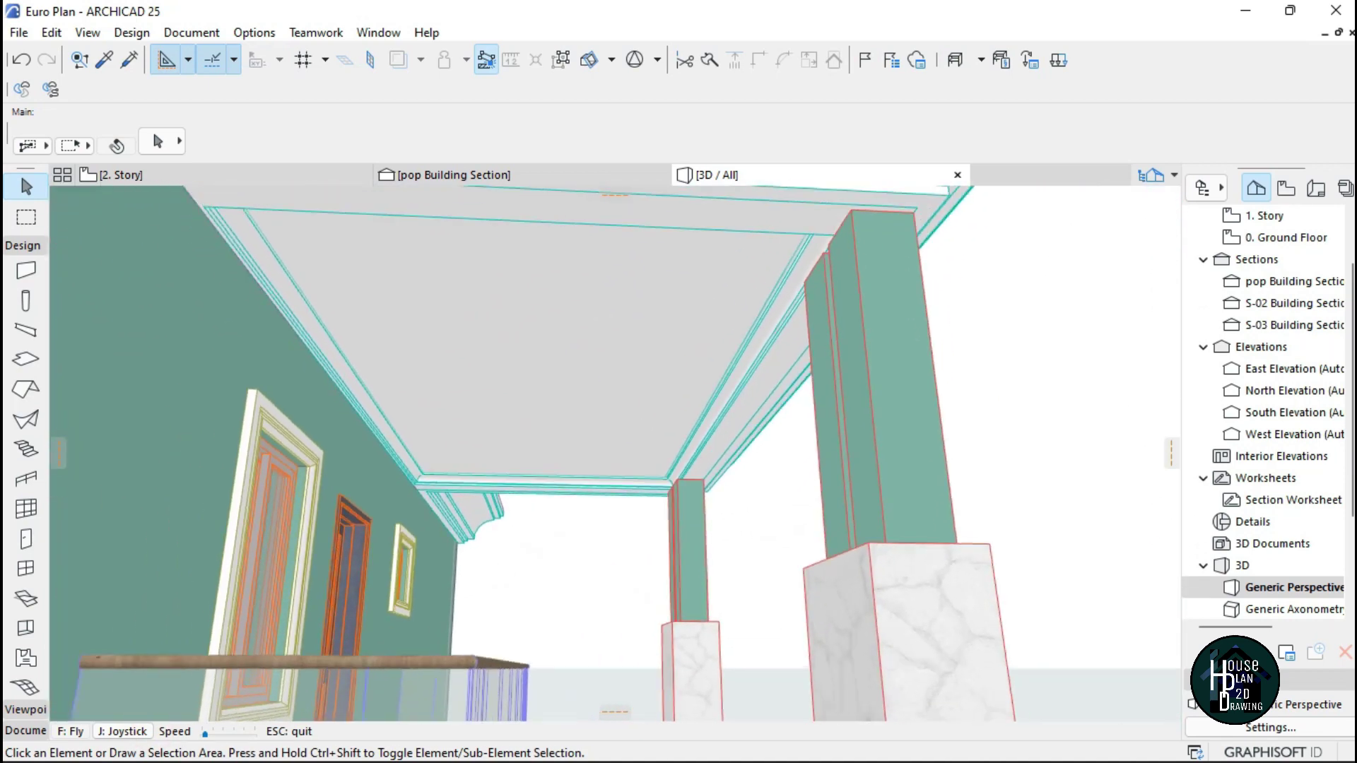
pyautogui.press('Right')
pyautogui.press('Up')
pyautogui.press('Down')
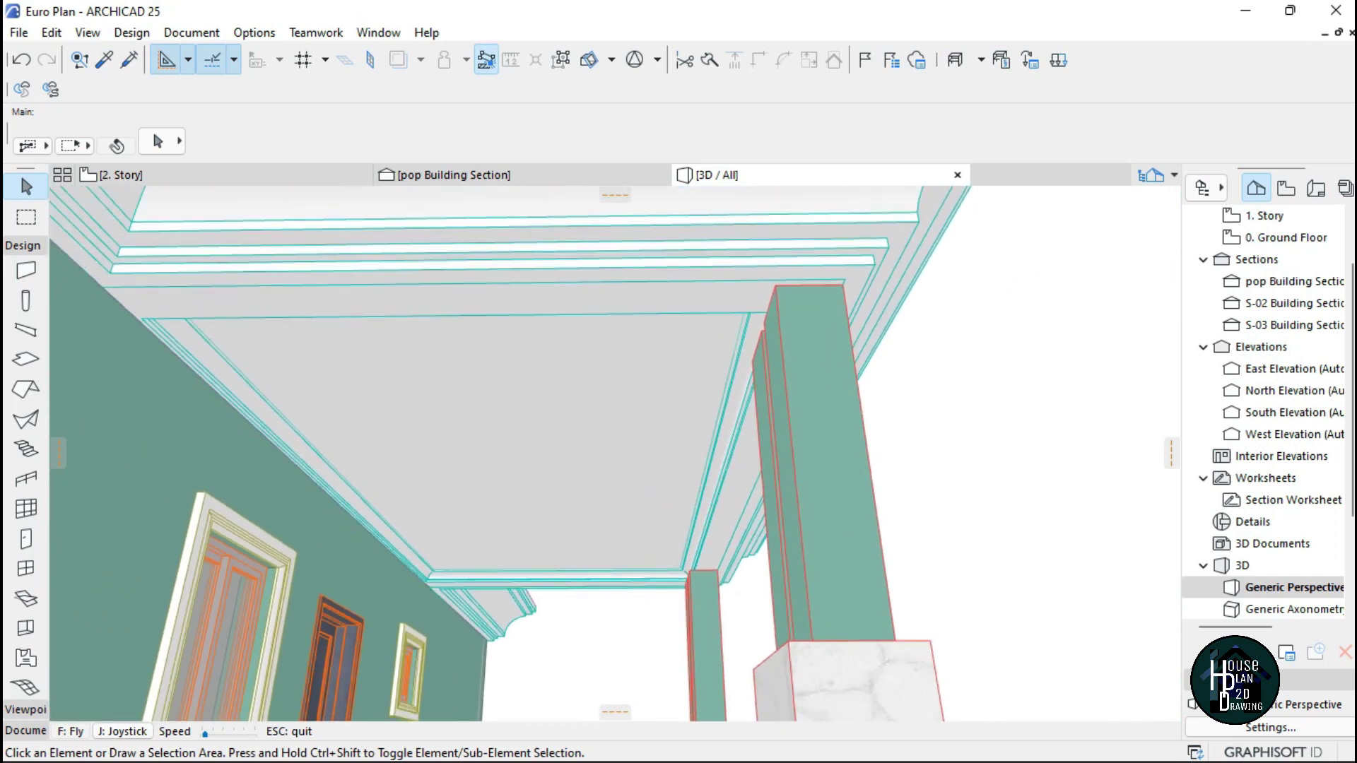
pyautogui.press('Down')
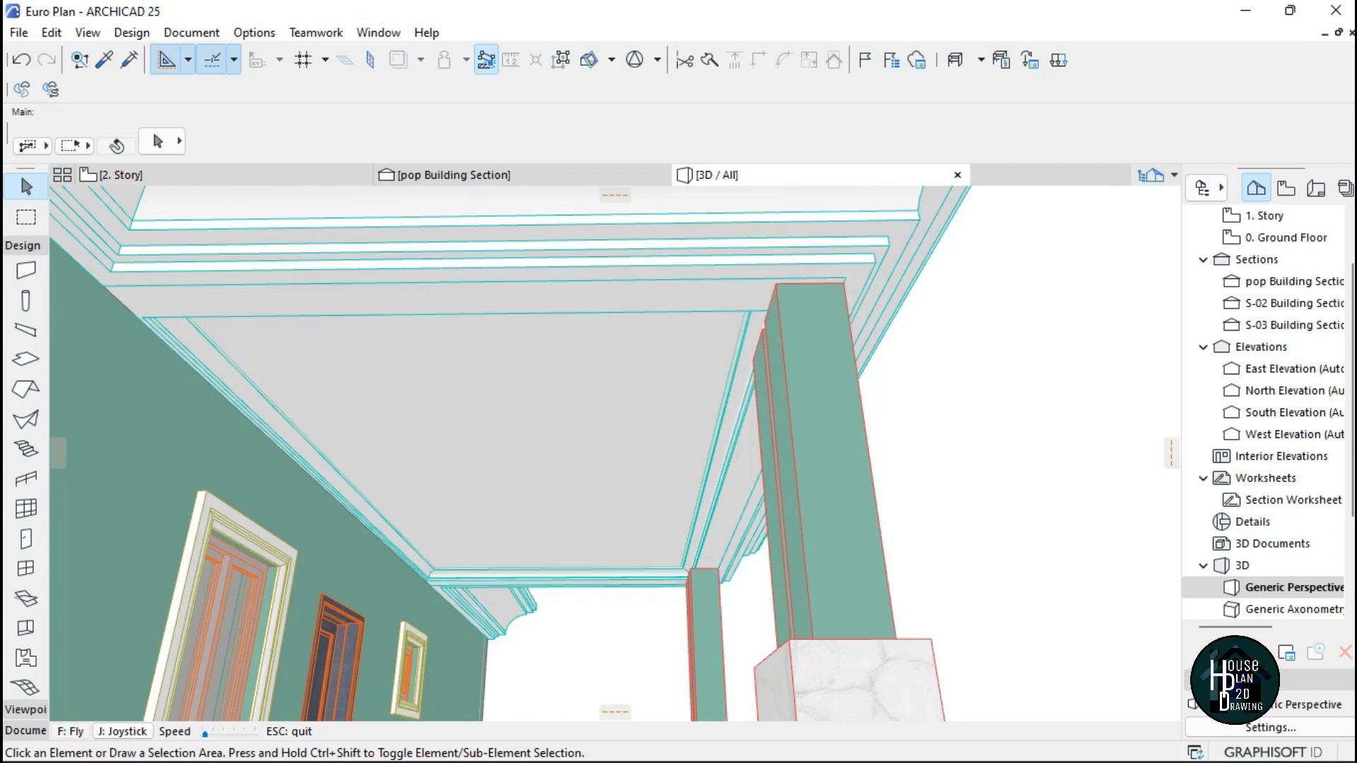
pyautogui.press('Left')
pyautogui.press('Up')
pyautogui.press('Right')
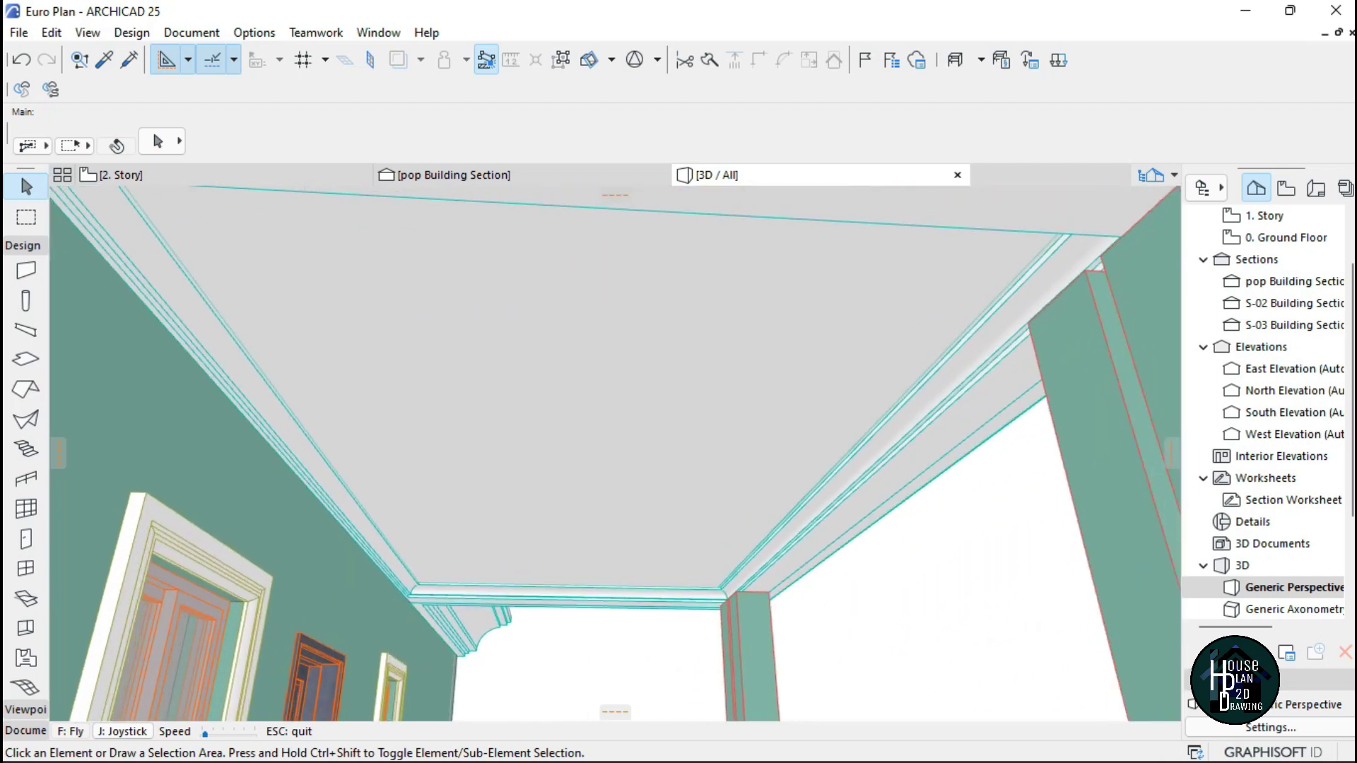
pyautogui.press('Down')
pyautogui.press('Down')
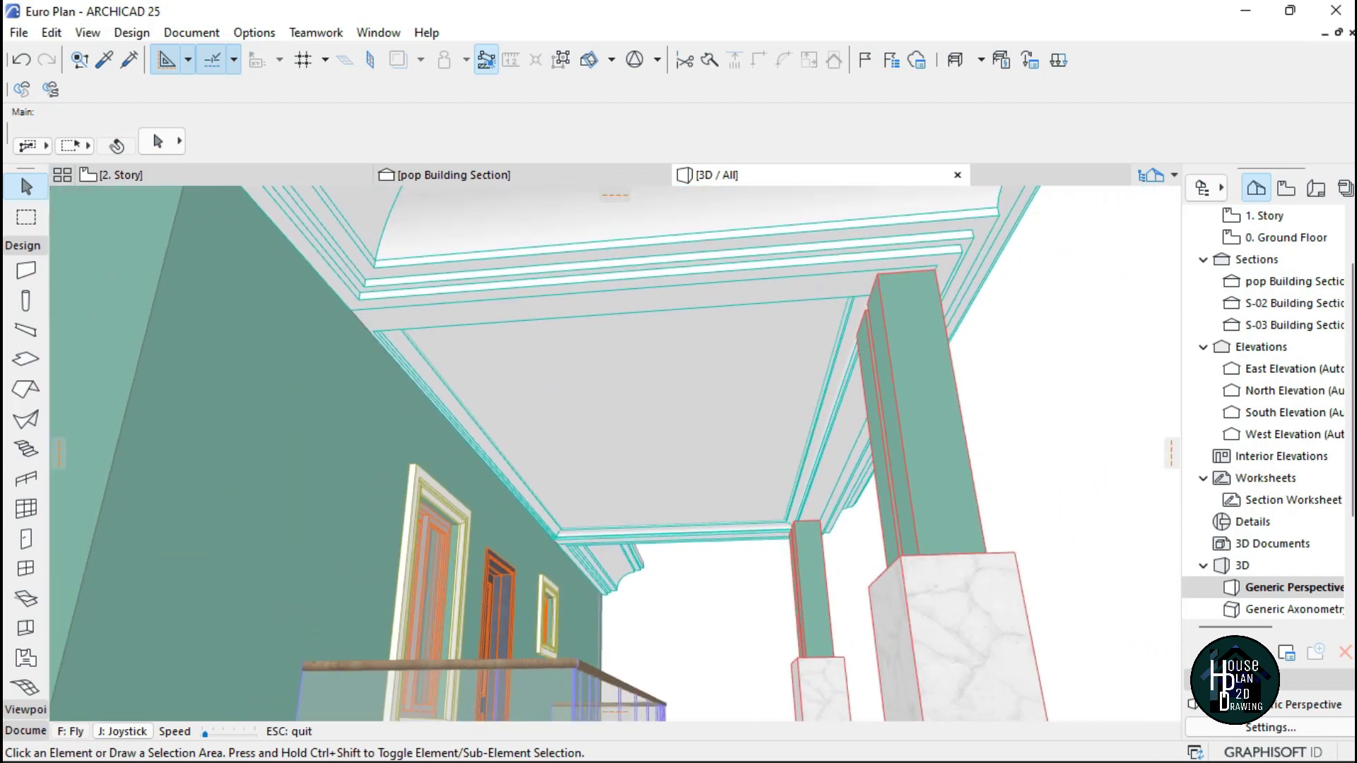
pyautogui.press('Escape')
# On the 2. Story plan, draw a horizontal line 2788 mm long between the midpoints of the ceiling slab outline's long sides
pyautogui.click(237, 176)
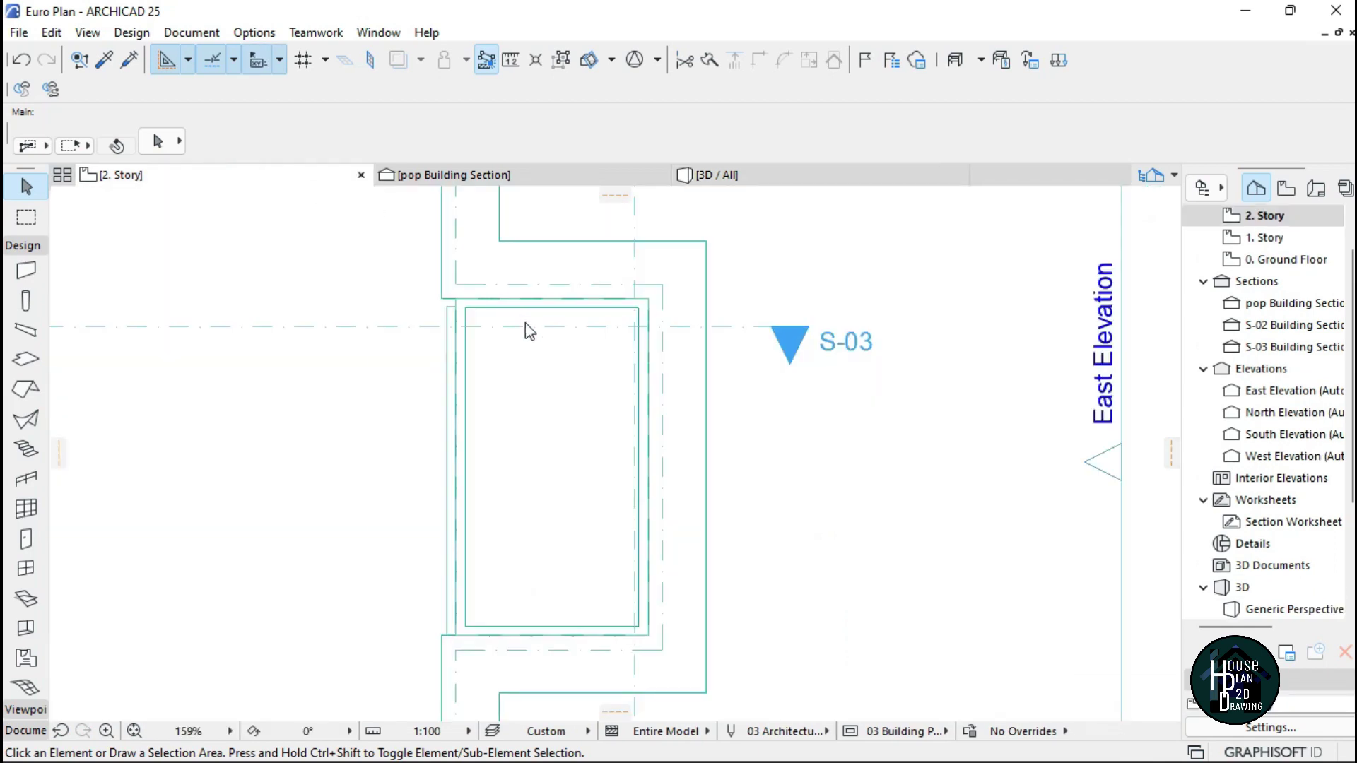
pyautogui.scroll(3, 554, 386)
pyautogui.scroll(-5, 554, 387)
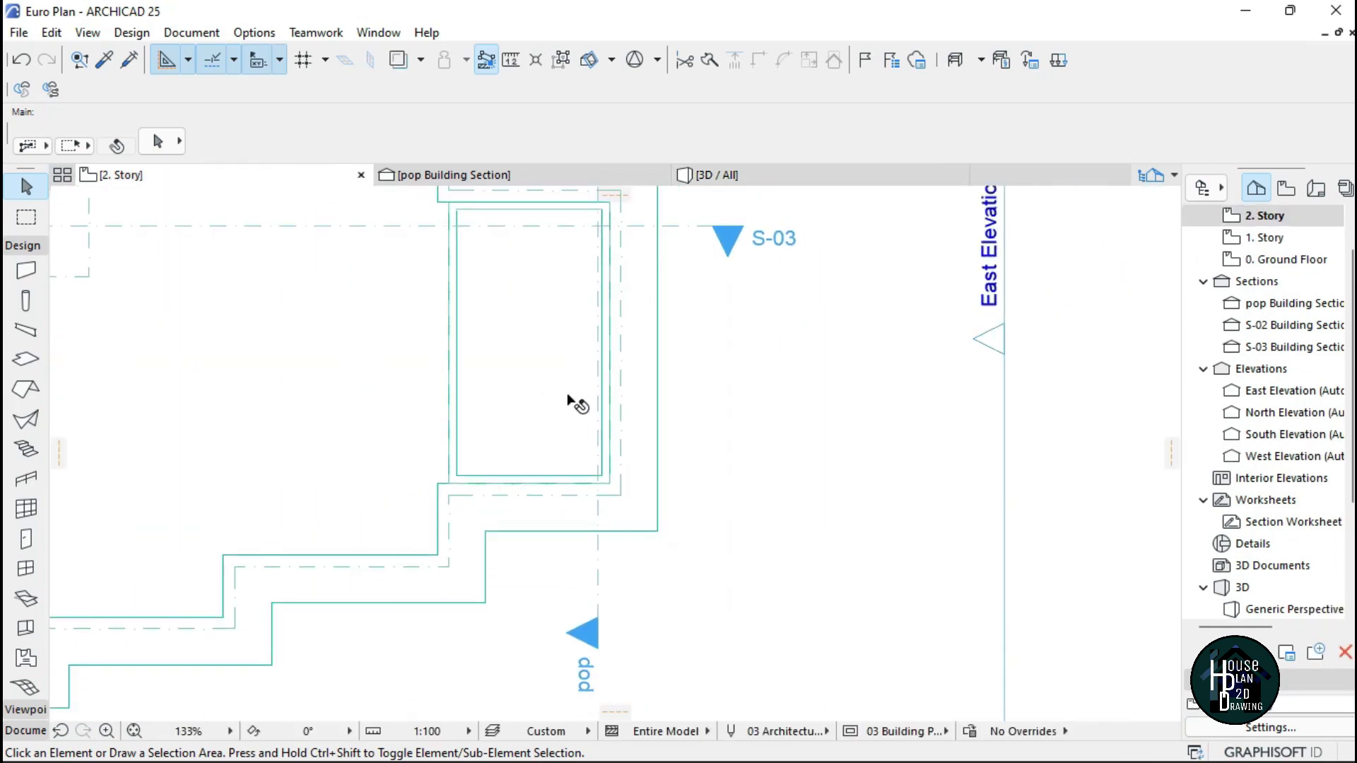
pyautogui.scroll(3, 553, 349)
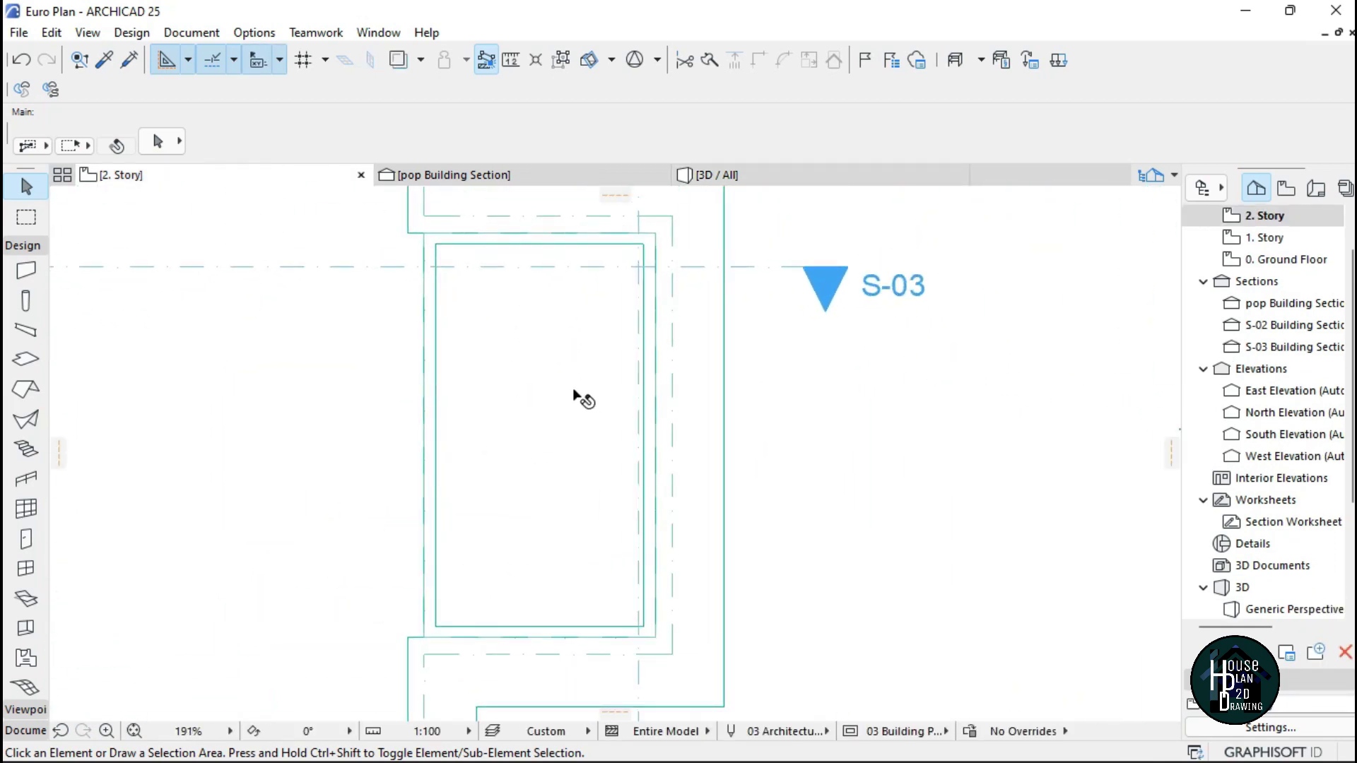
pyautogui.click(26, 731)
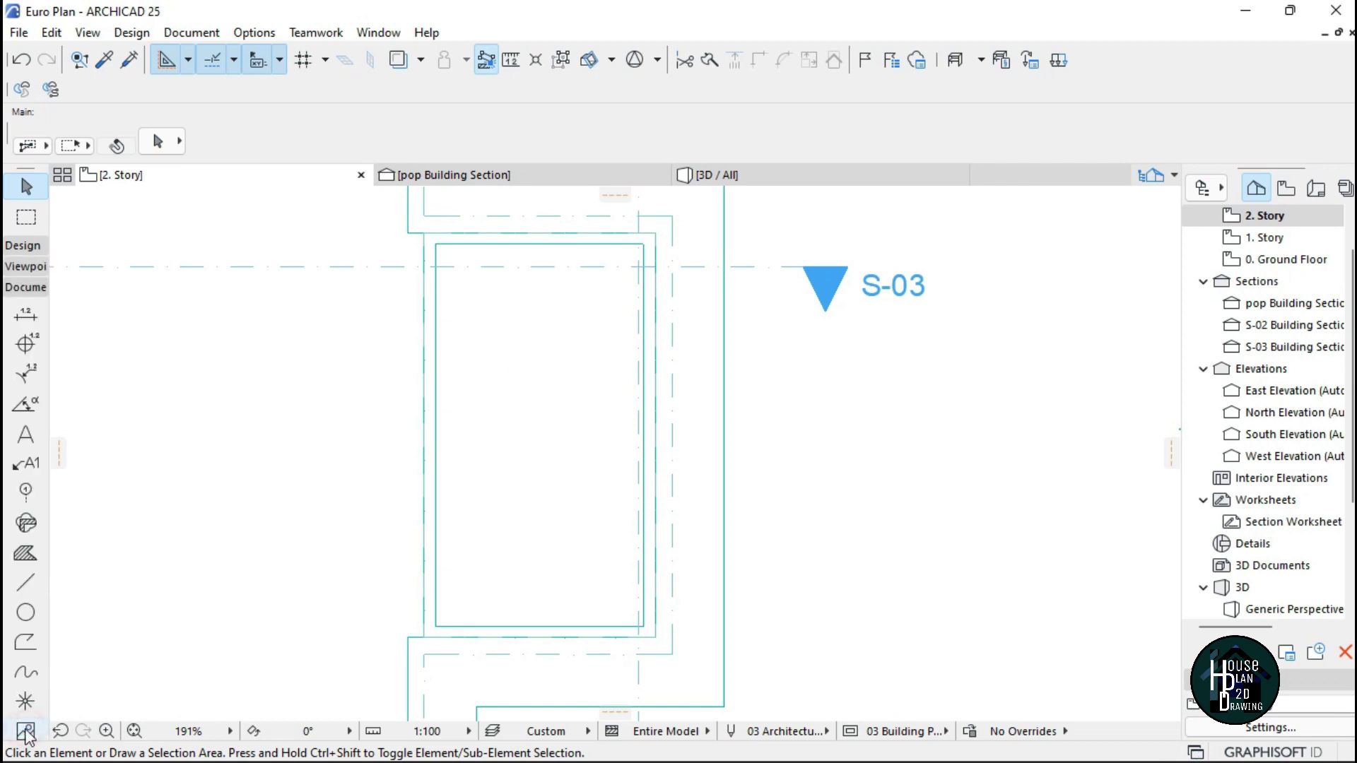
pyautogui.click(26, 612)
pyautogui.scroll(1, 533, 514)
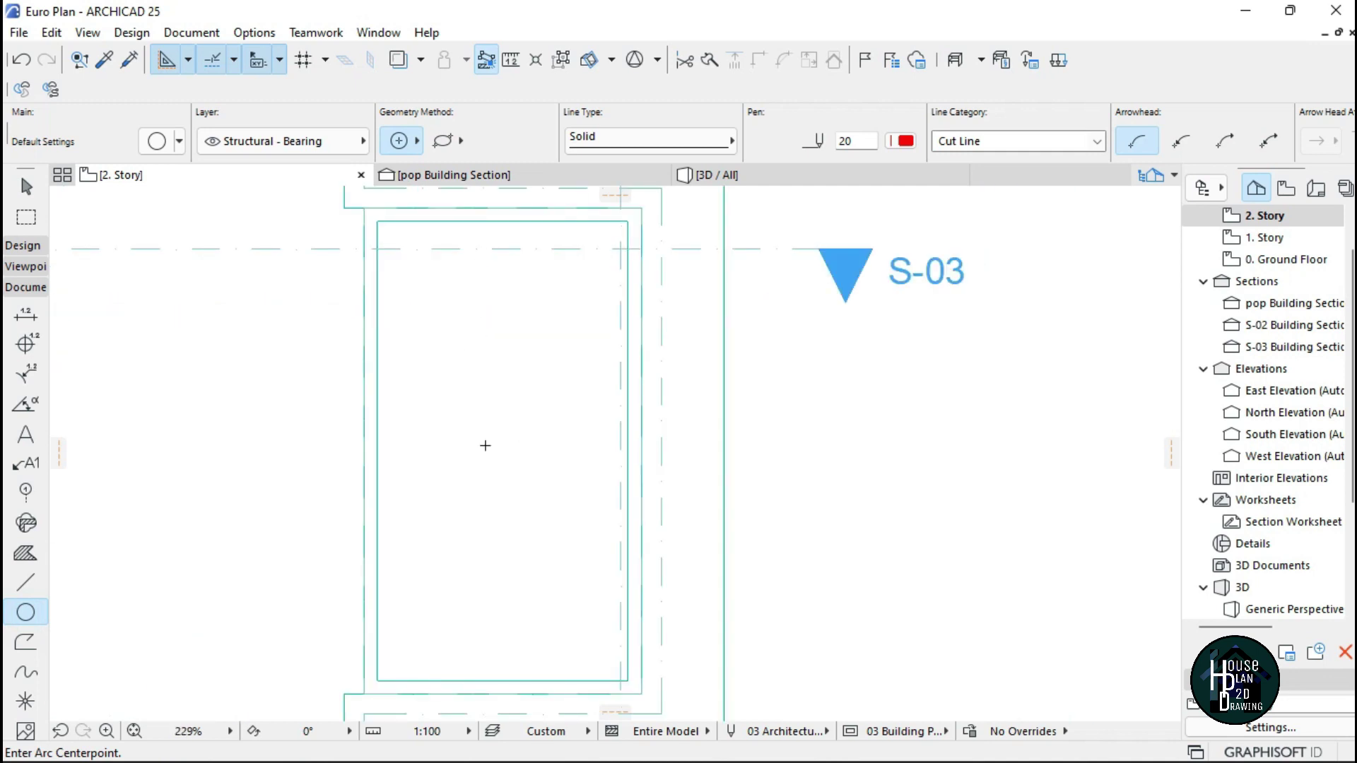
pyautogui.scroll(-1, 503, 455)
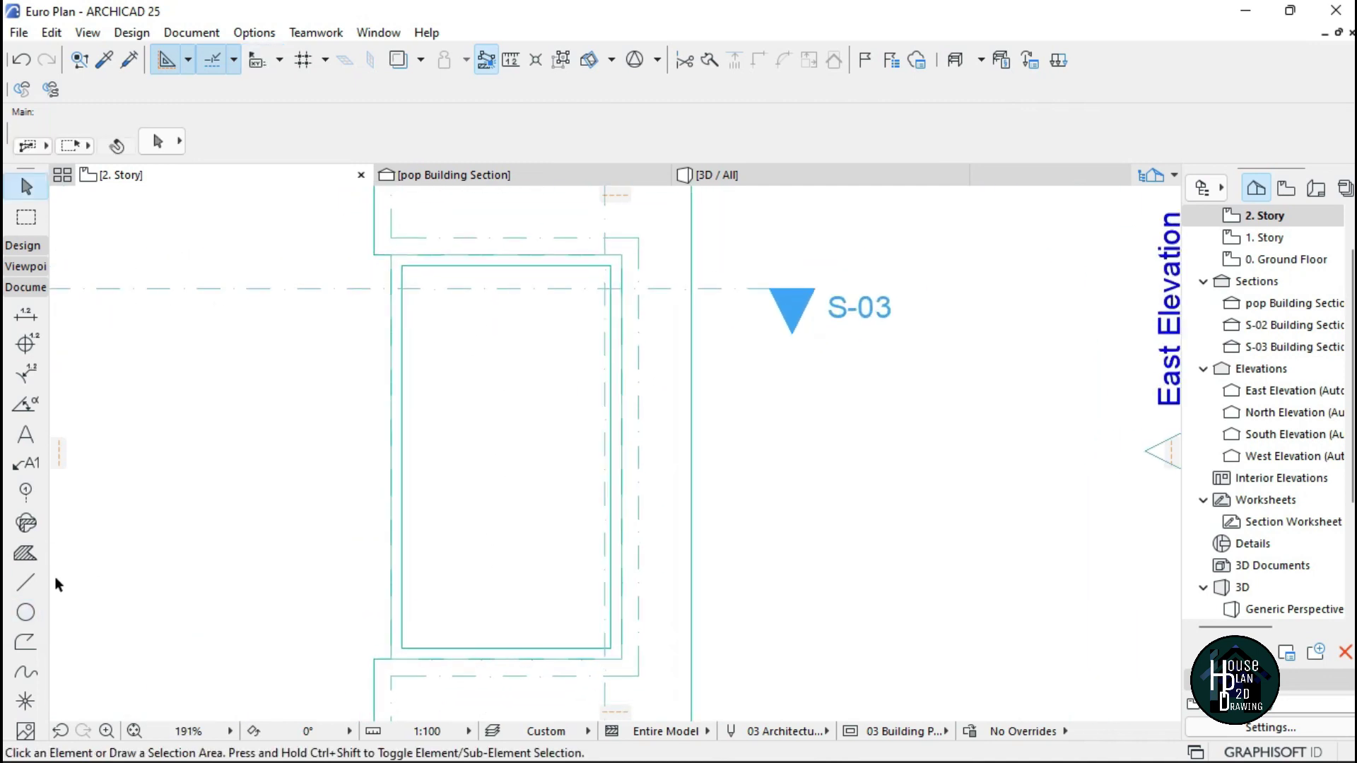
pyautogui.click(25, 587)
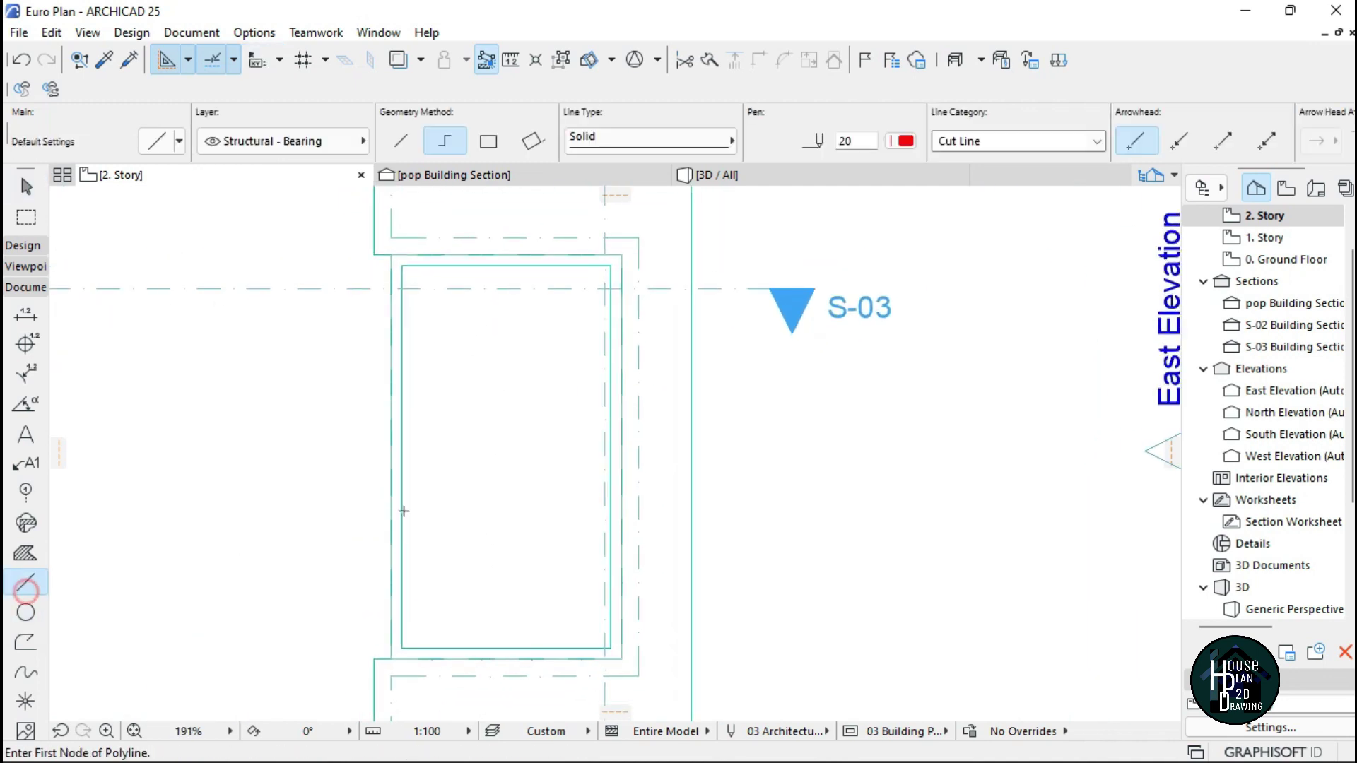
pyautogui.click(403, 458)
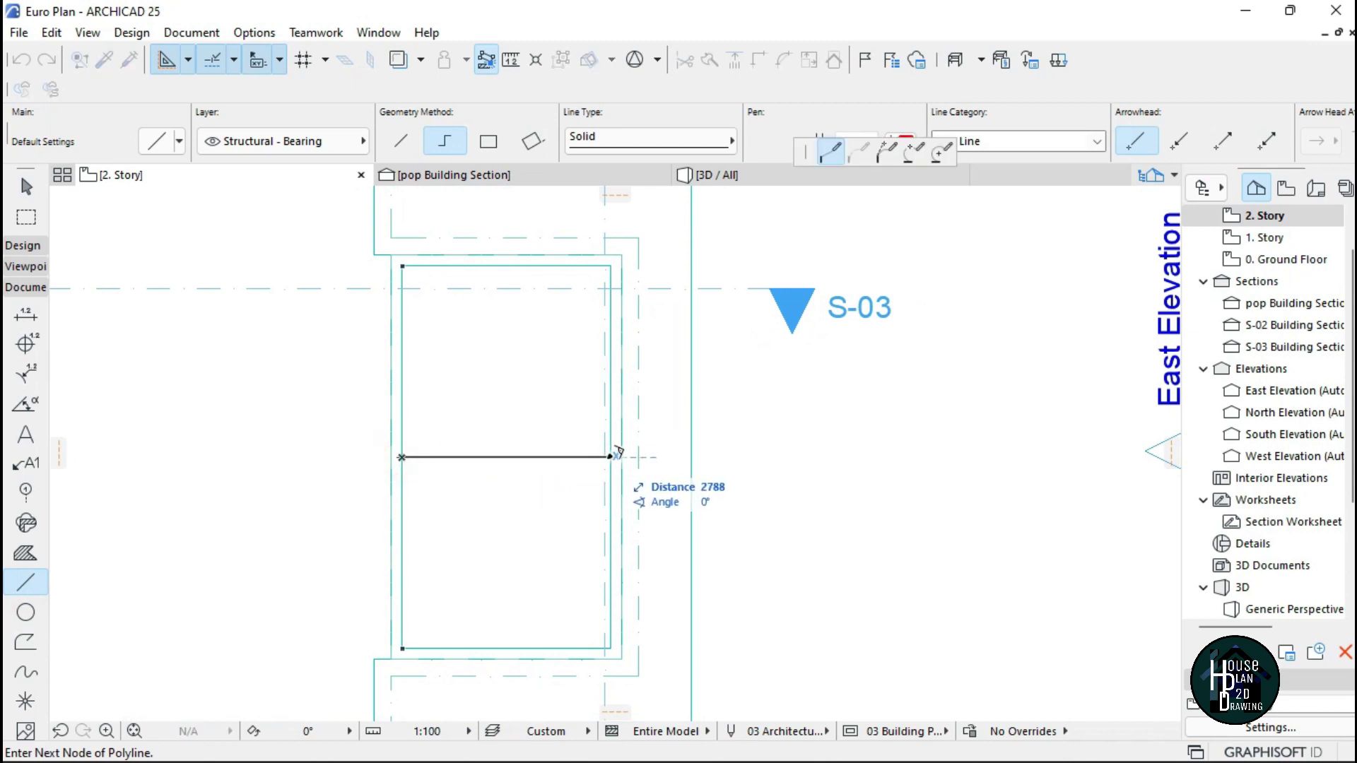
pyautogui.doubleClick(613, 457)
# Draw a circle with a radius of about 870 mm centred on the midpoint of the horizontal line across the ceiling
pyautogui.scroll(2, 501, 485)
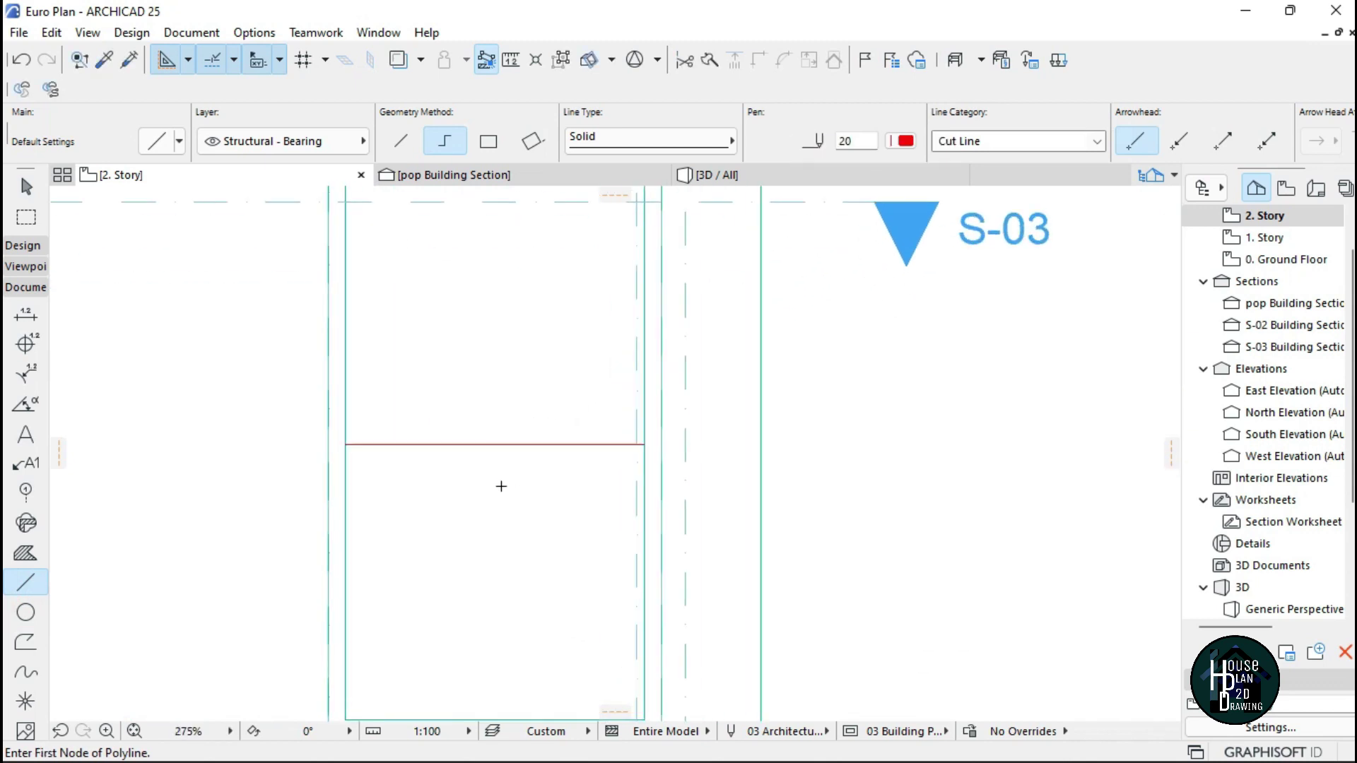
pyautogui.scroll(-2, 473, 463)
pyautogui.click(25, 612)
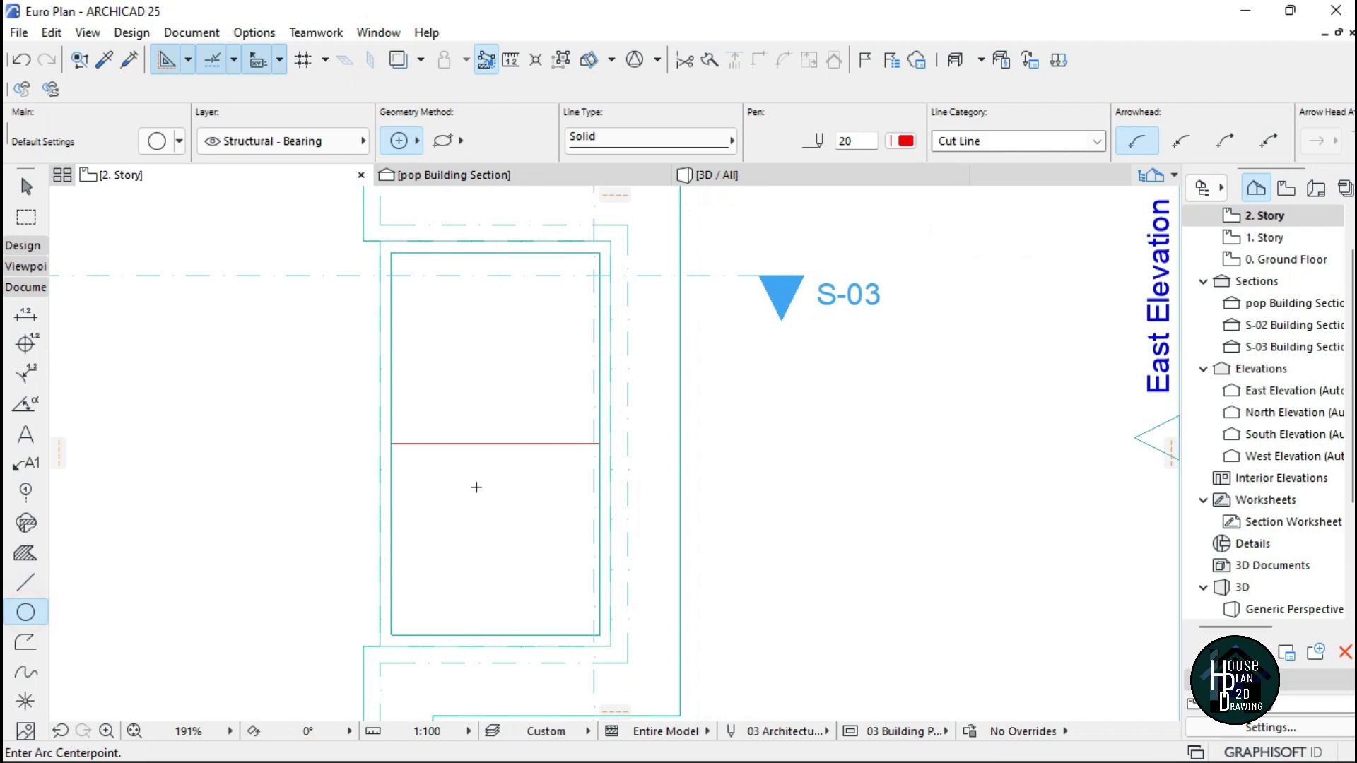
pyautogui.click(495, 443)
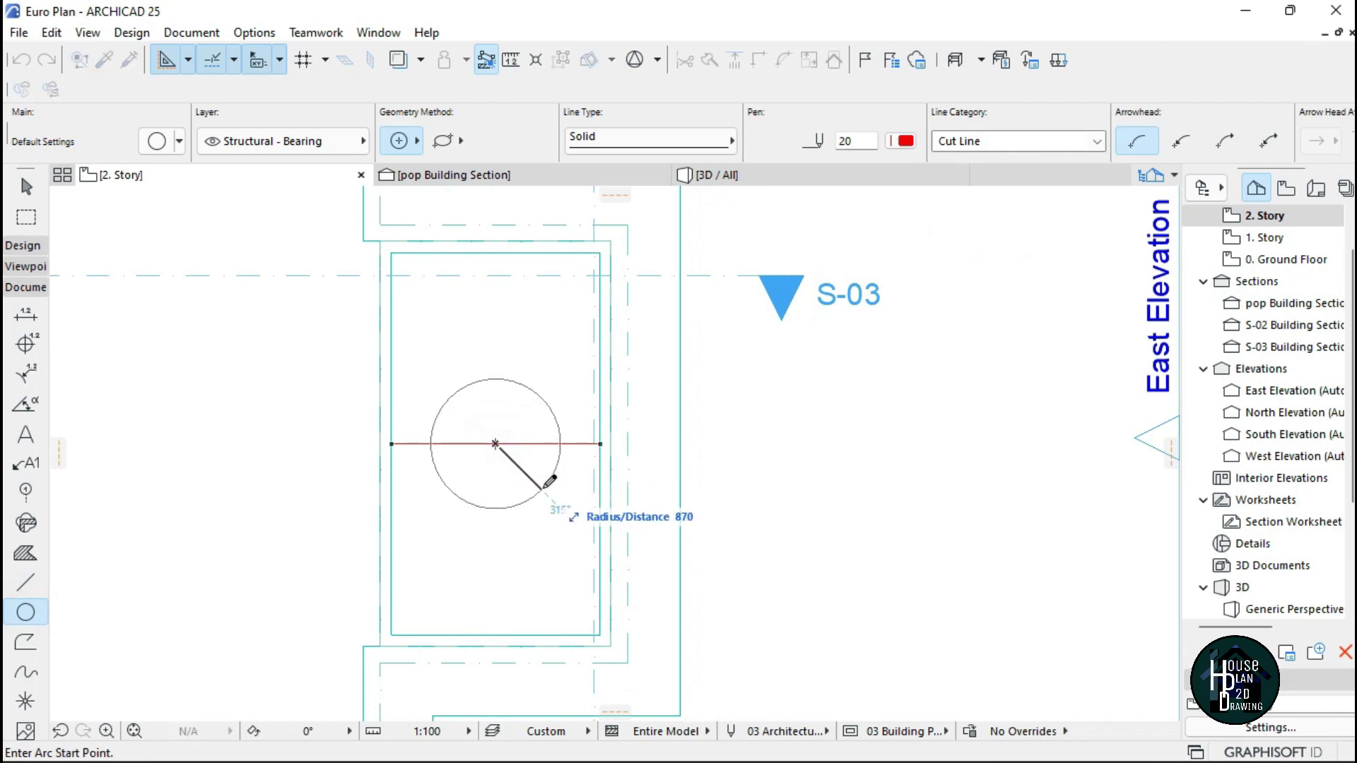
pyautogui.click(543, 488)
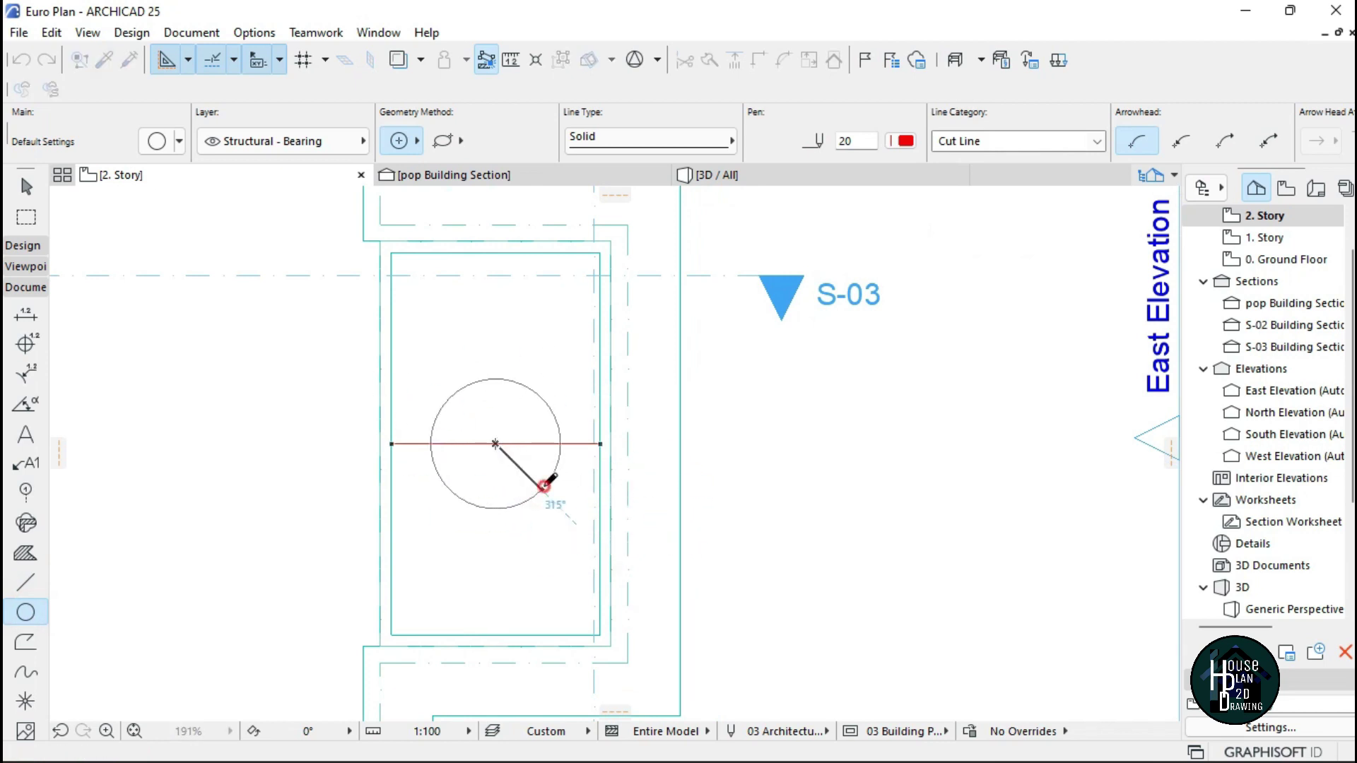
pyautogui.click(543, 488)
# Draw a smaller concentric circle inside the first one, centred on the same midpoint of the horizontal line
pyautogui.scroll(4, 496, 444)
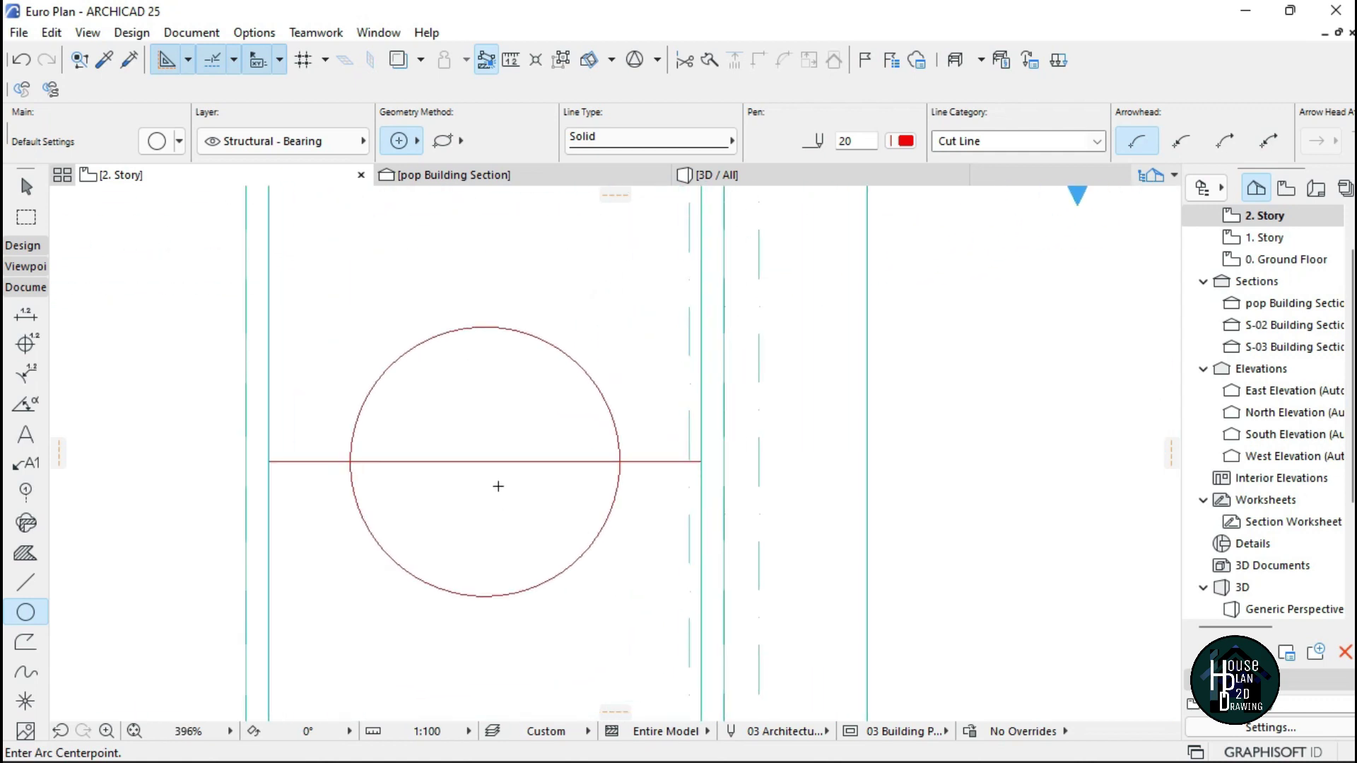
pyautogui.click(485, 461)
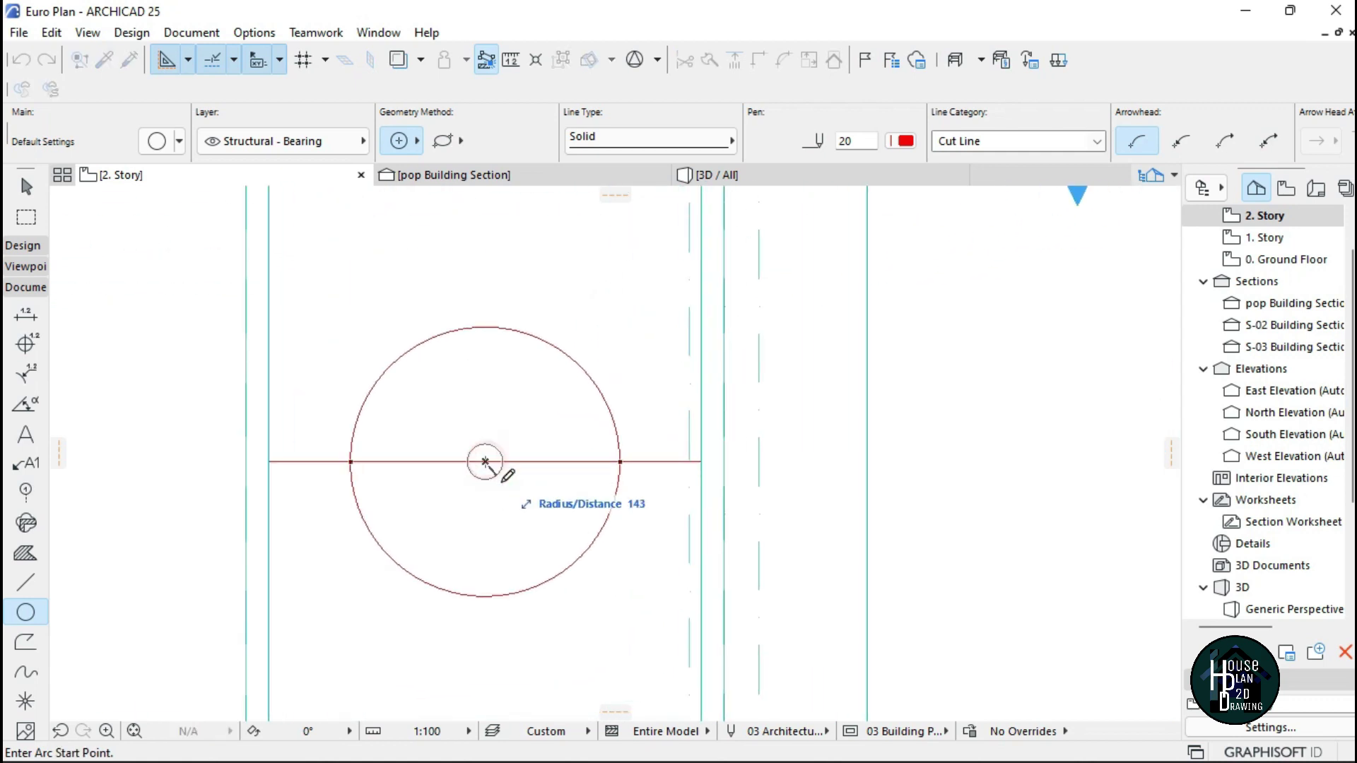
pyautogui.click(542, 519)
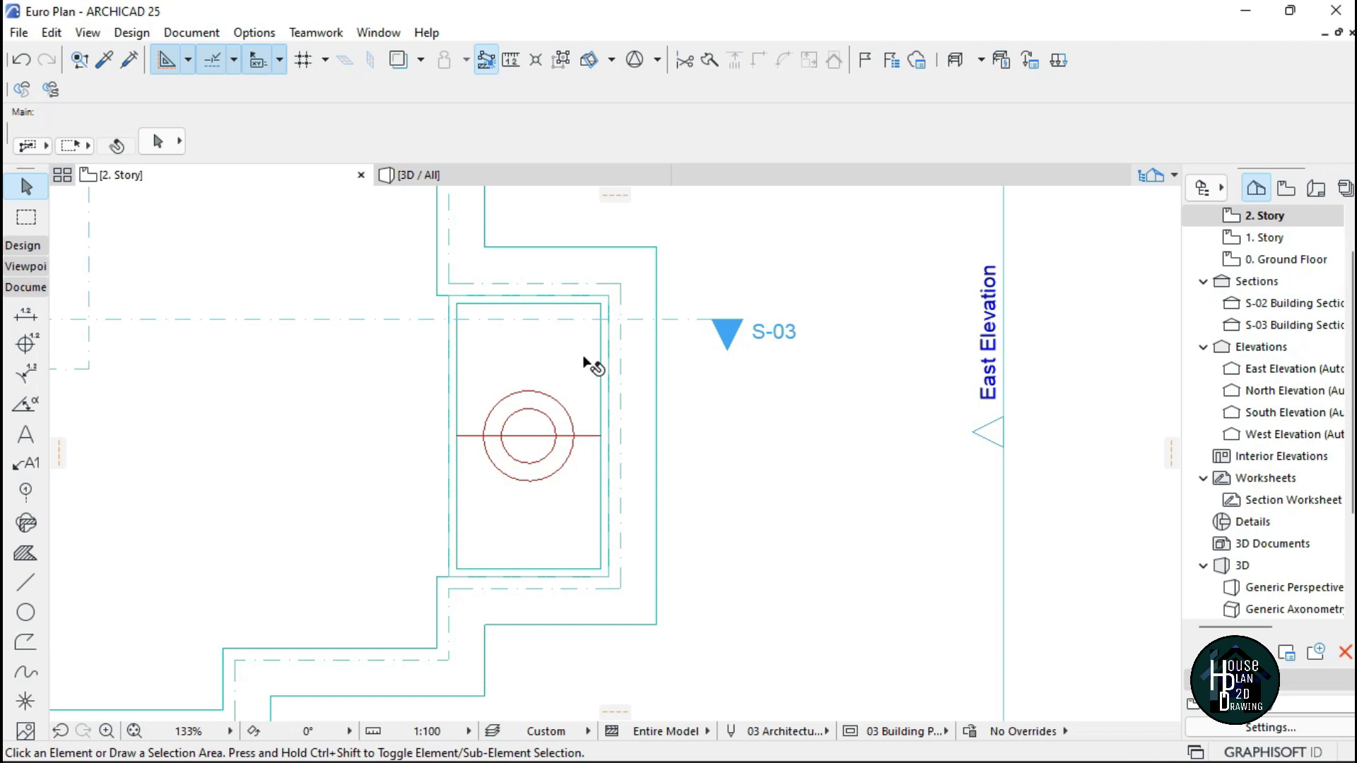
pyautogui.scroll(5, 512, 407)
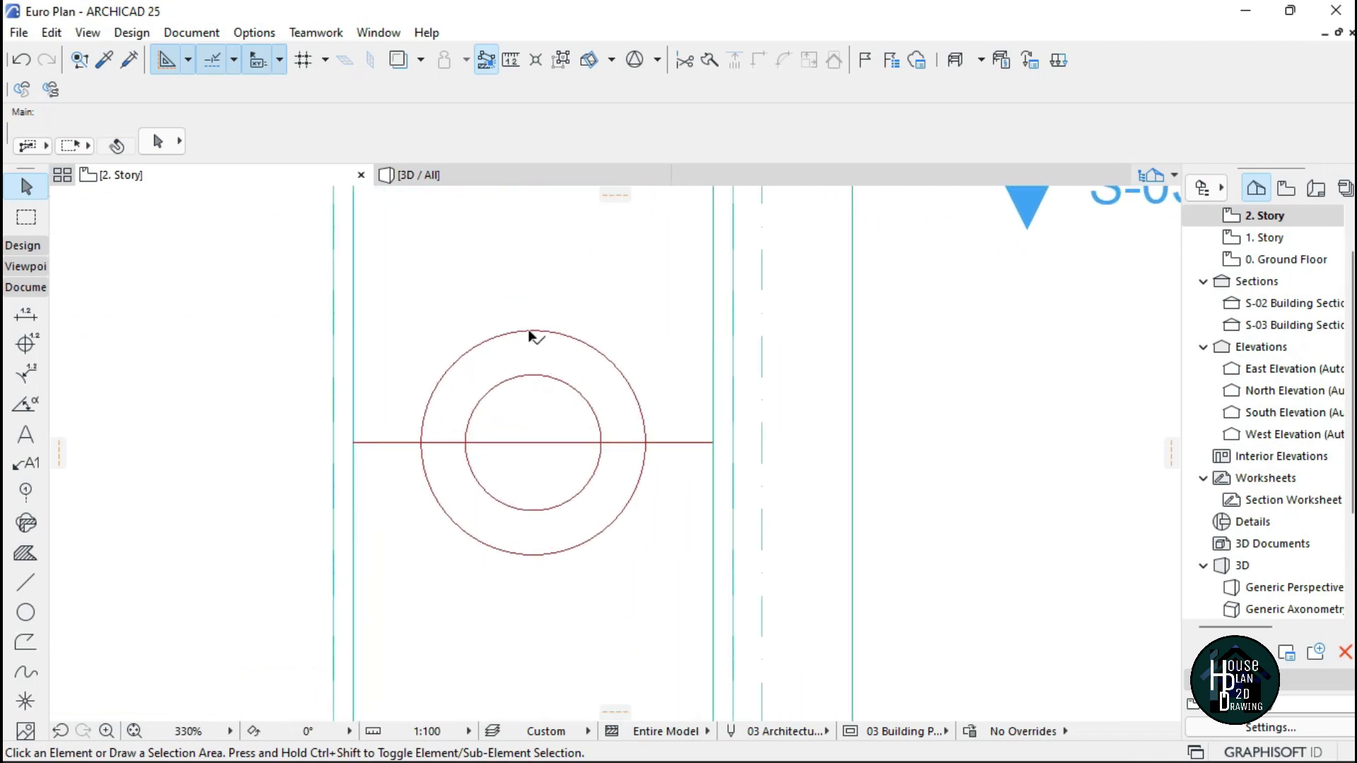
pyautogui.scroll(-4, 553, 433)
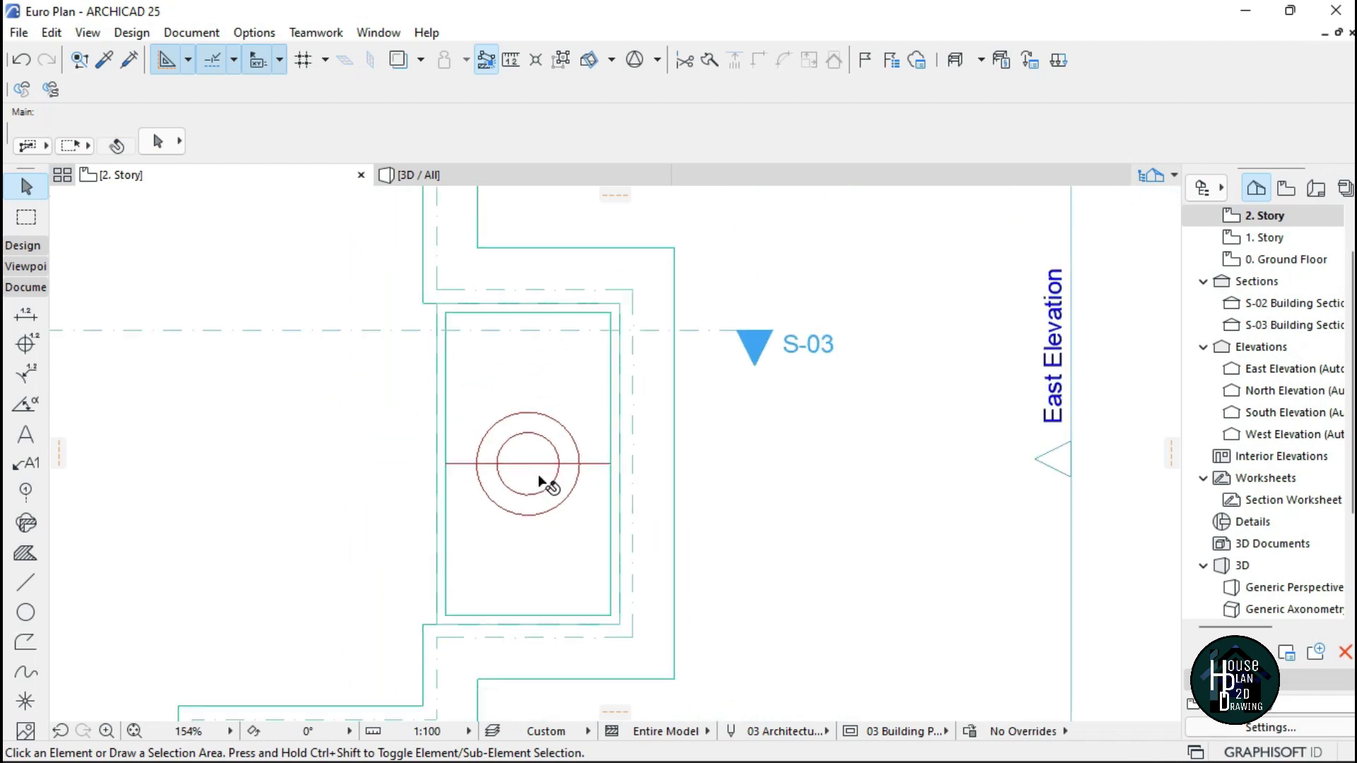
# Draw a vertical section line through the porch ceiling beside the circles, extending beyond the roof outline and facing the house
pyautogui.scroll(2, 554, 506)
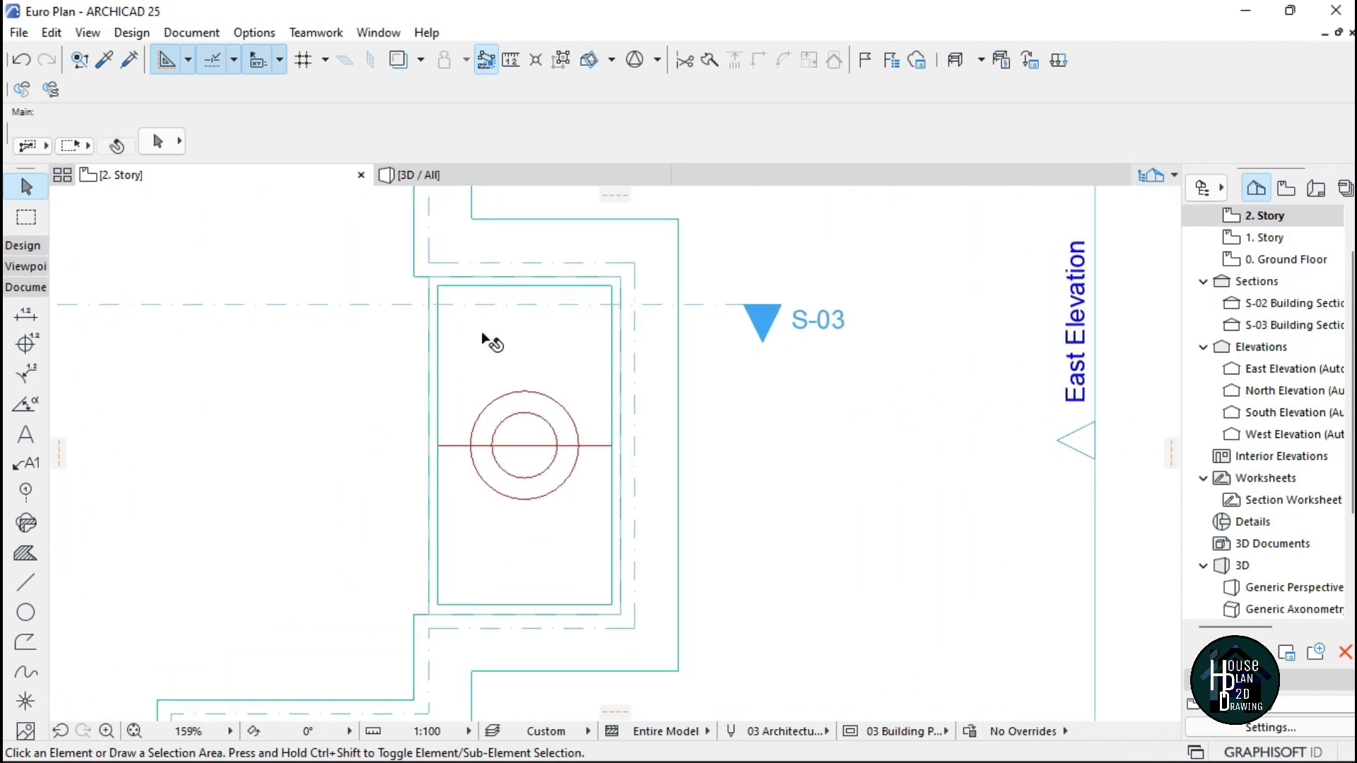
pyautogui.click(186, 34)
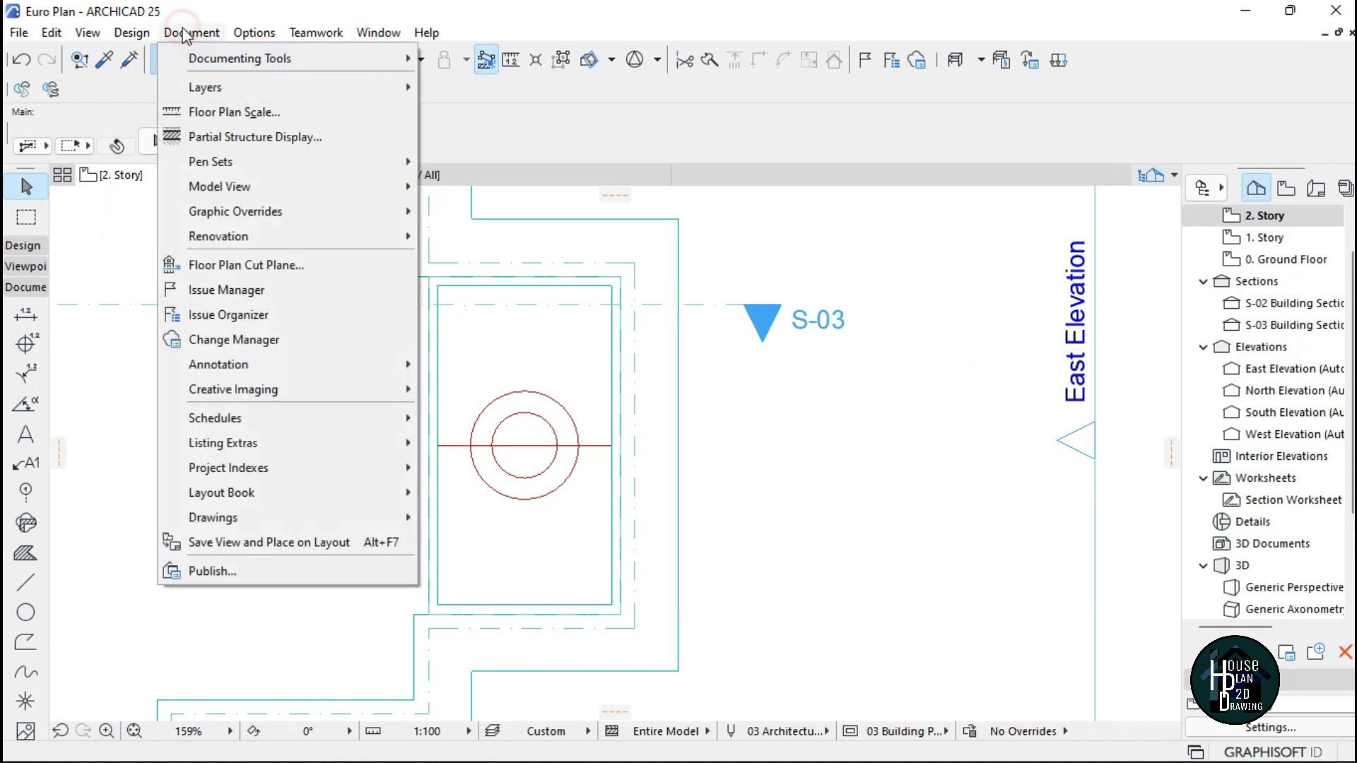
pyautogui.moveTo(201, 66)
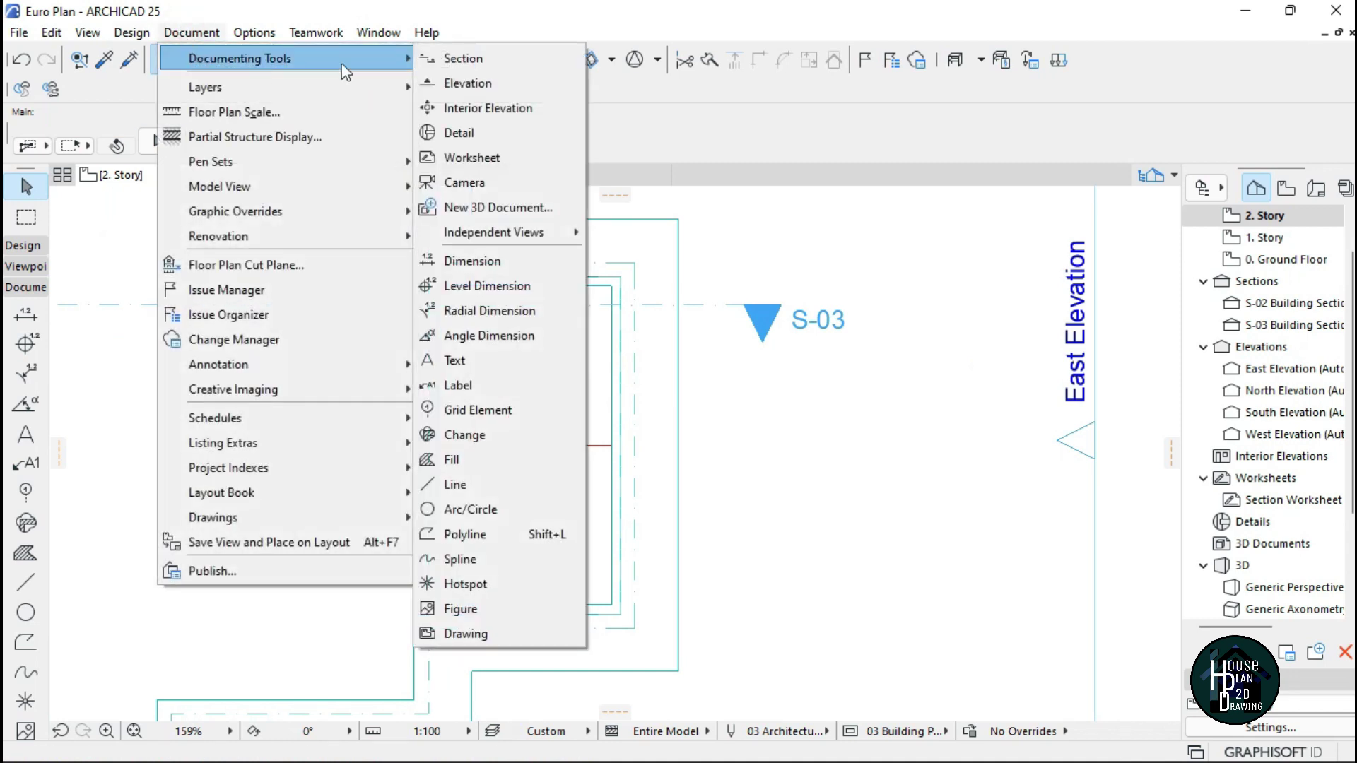
pyautogui.click(466, 59)
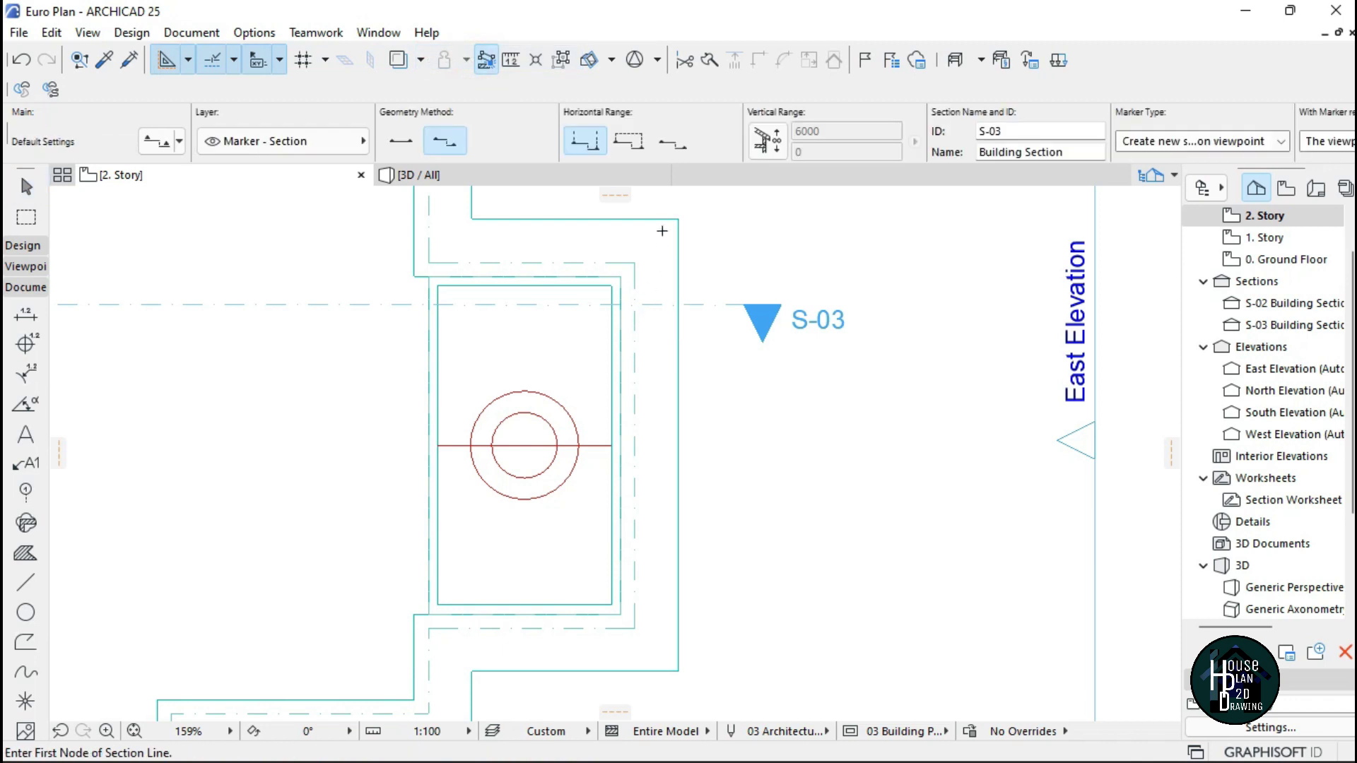
pyautogui.scroll(-3, 662, 231)
pyautogui.click(606, 264)
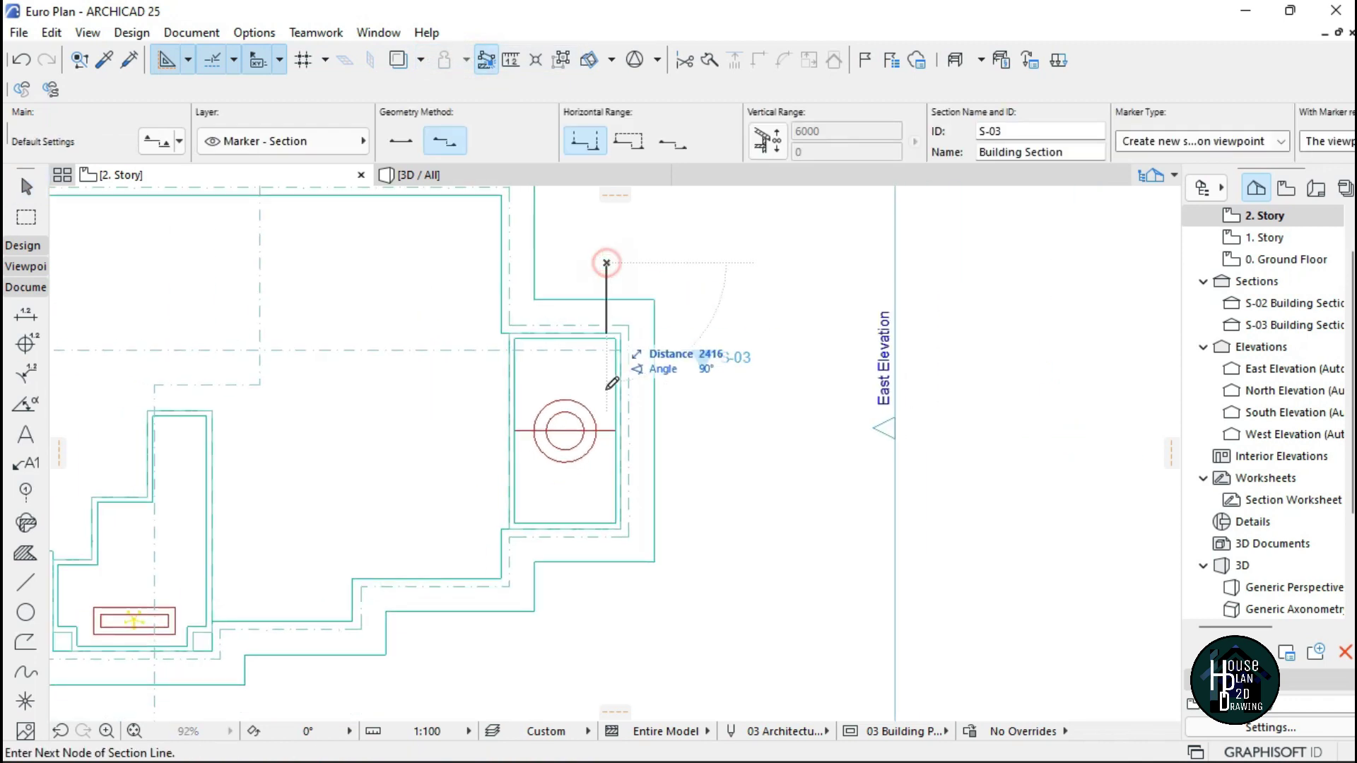
pyautogui.click(607, 644)
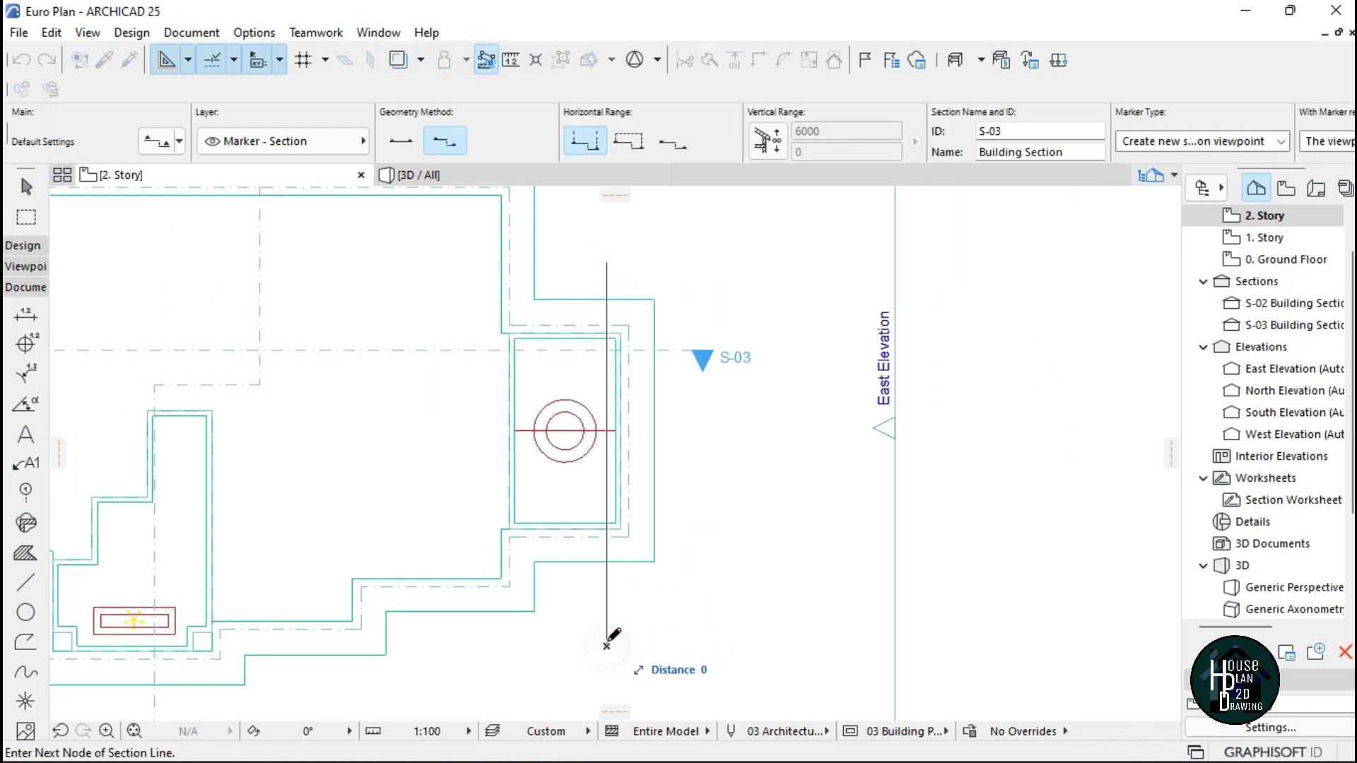
pyautogui.click(607, 645)
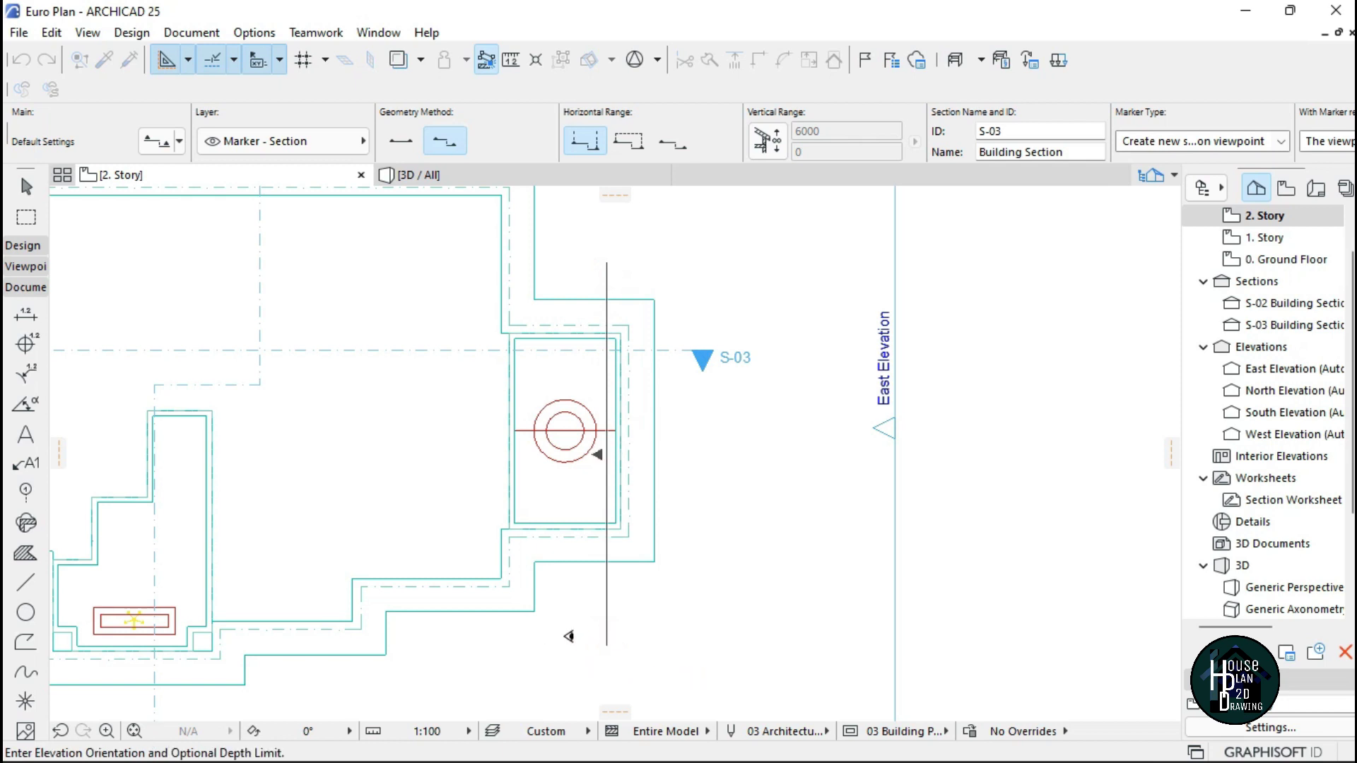
pyautogui.click(565, 636)
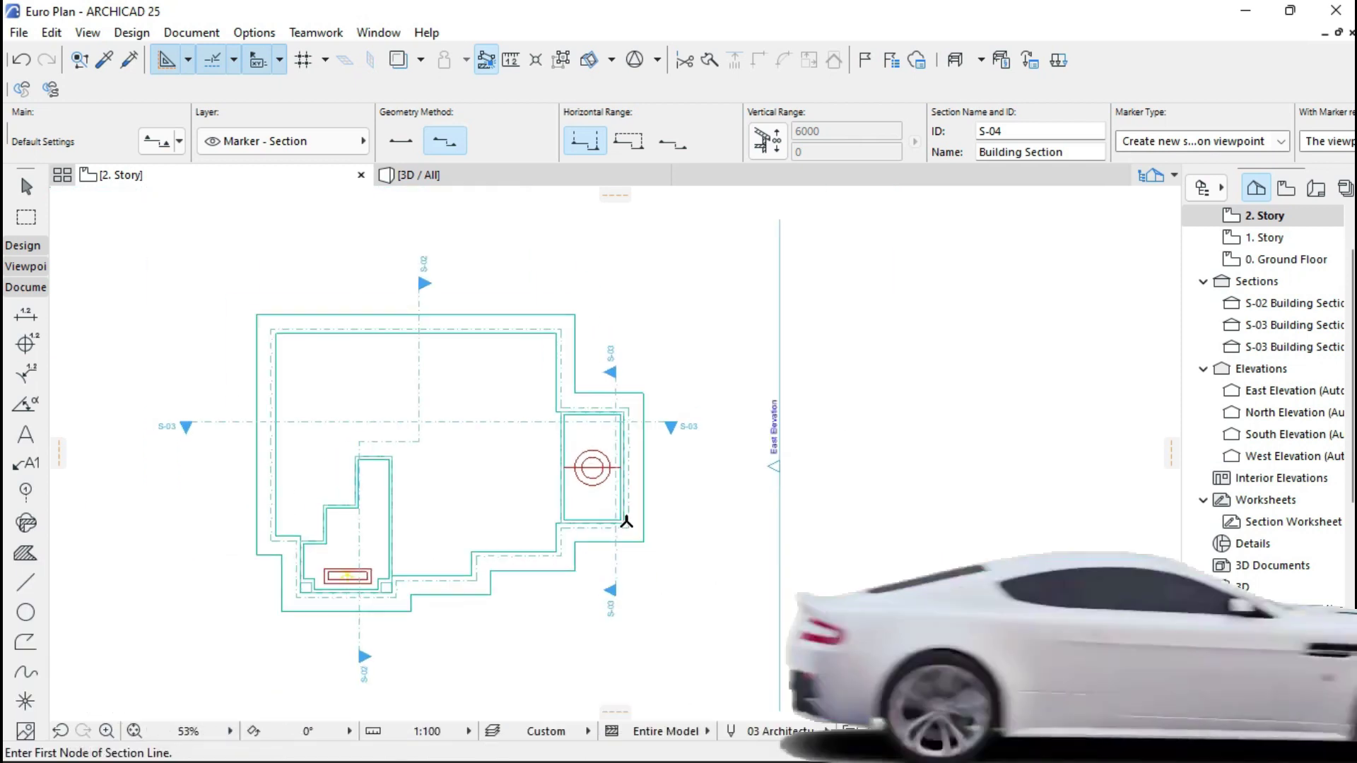
pyautogui.scroll(2, 624, 598)
pyautogui.press('Escape')
pyautogui.scroll(1, 631, 586)
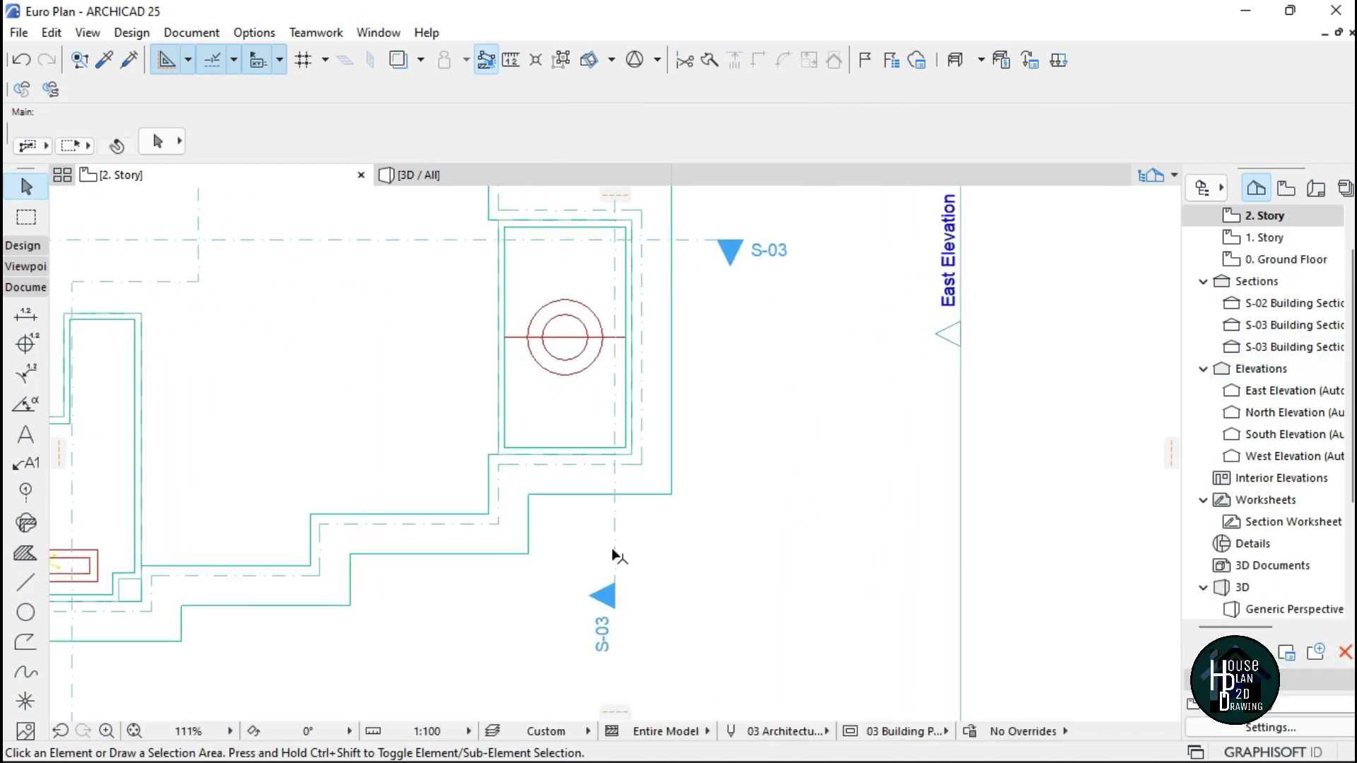
# Set the ID of the new vertical section through the porch to "pop"
pyautogui.click(613, 554)
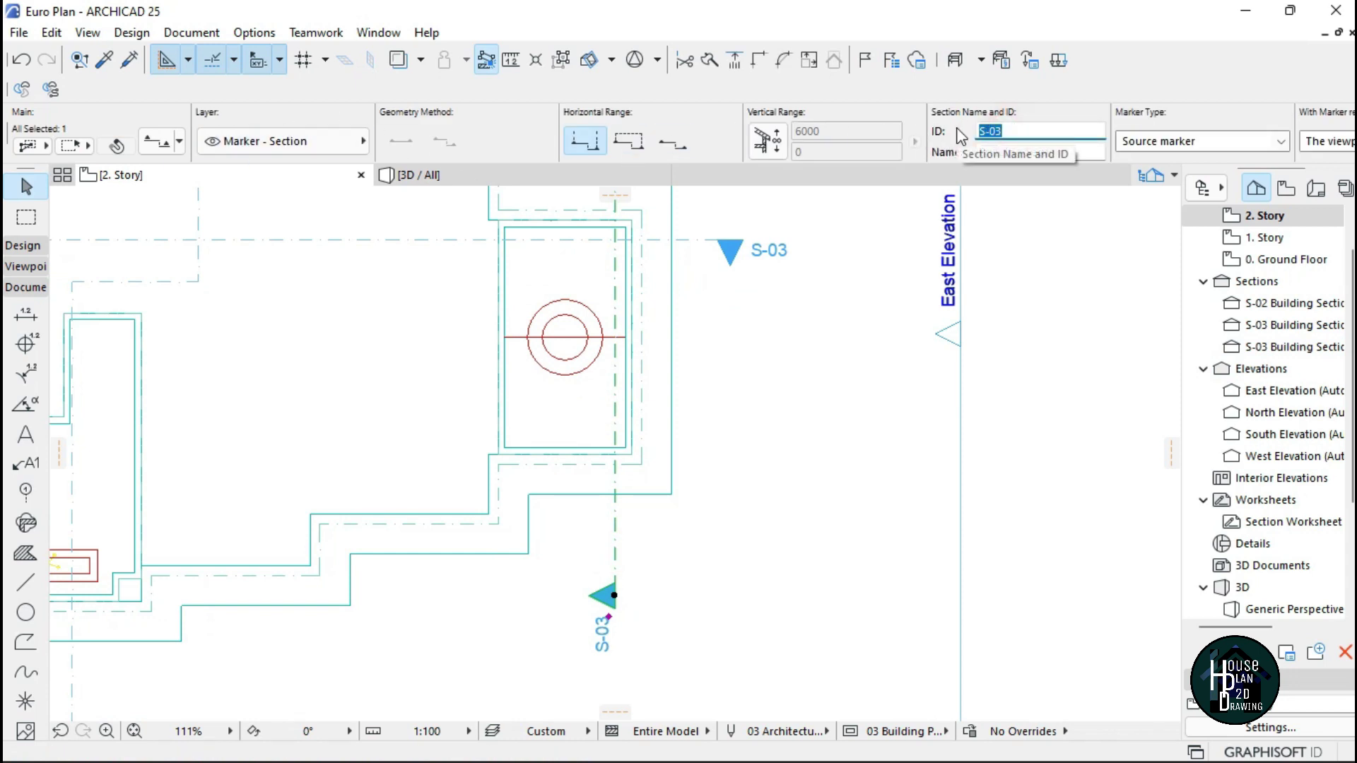
pyautogui.click(828, 581)
pyautogui.scroll(-3, 626, 591)
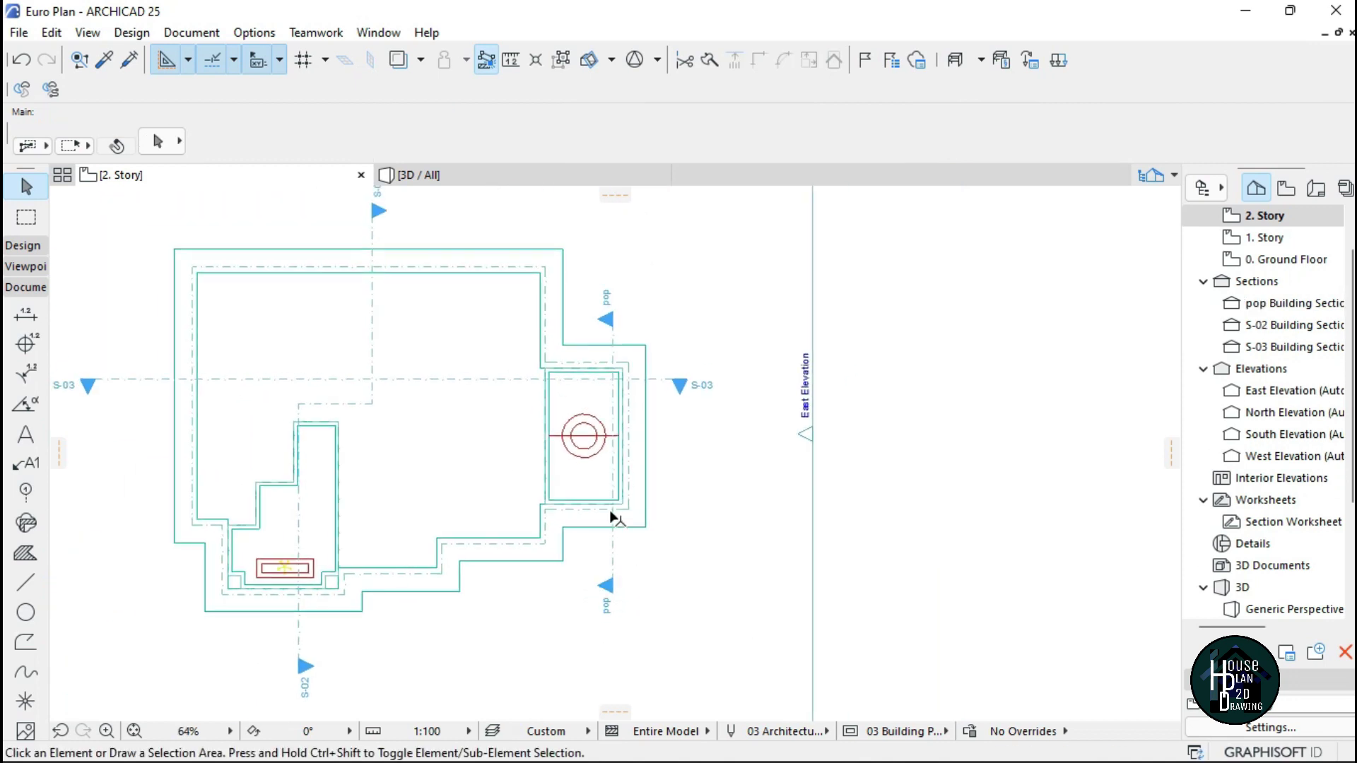
pyautogui.scroll(2, 613, 515)
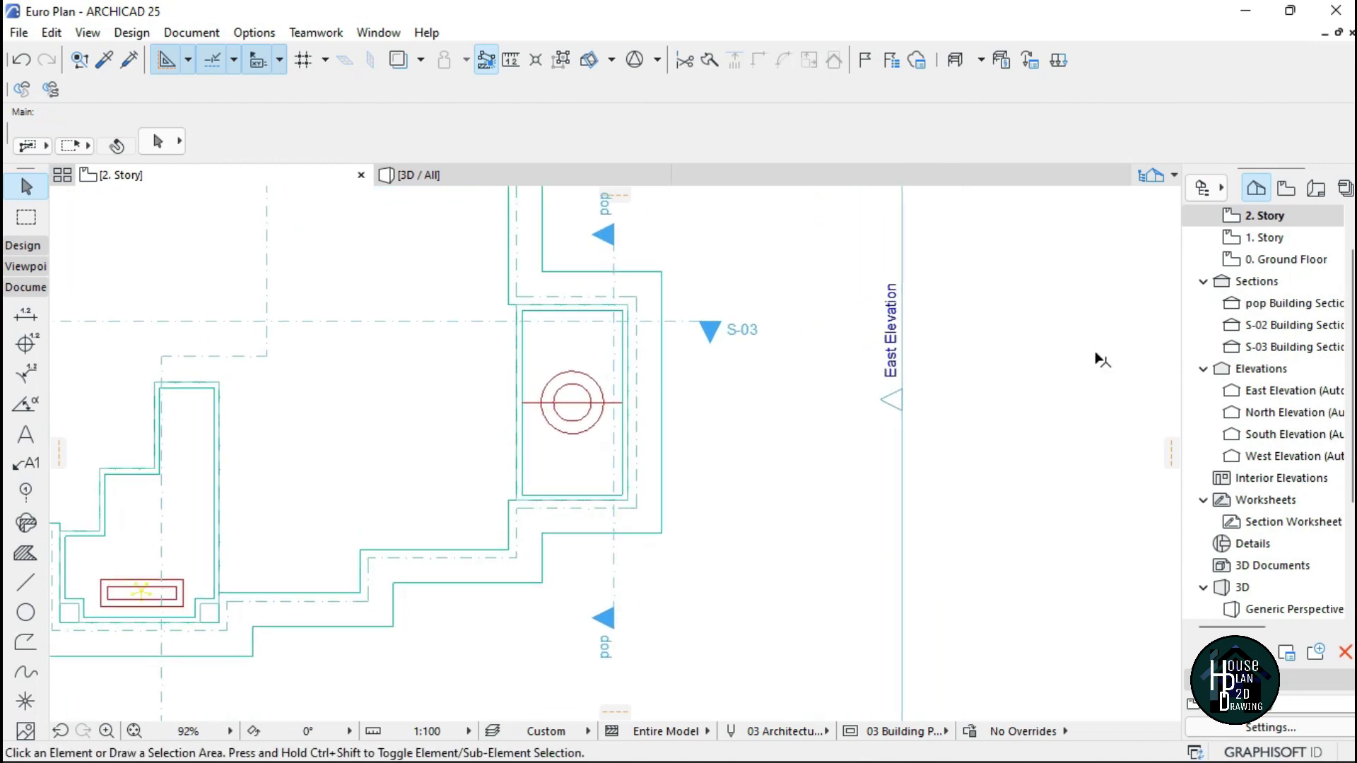
# Open the pop building section and examine the perimeter moulding profile and the ceiling slab's edge close up
pyautogui.doubleClick(1288, 305)
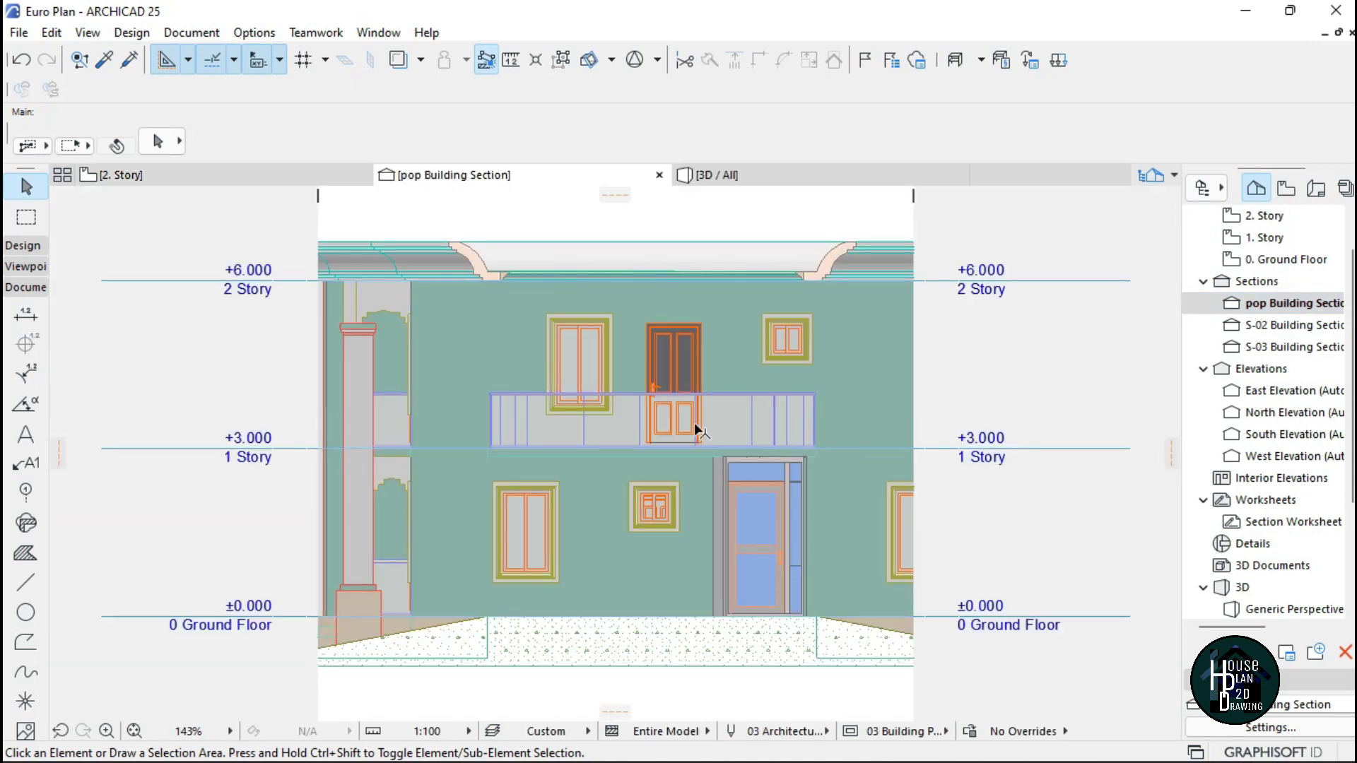
pyautogui.scroll(-4, 595, 408)
pyautogui.scroll(4, 639, 434)
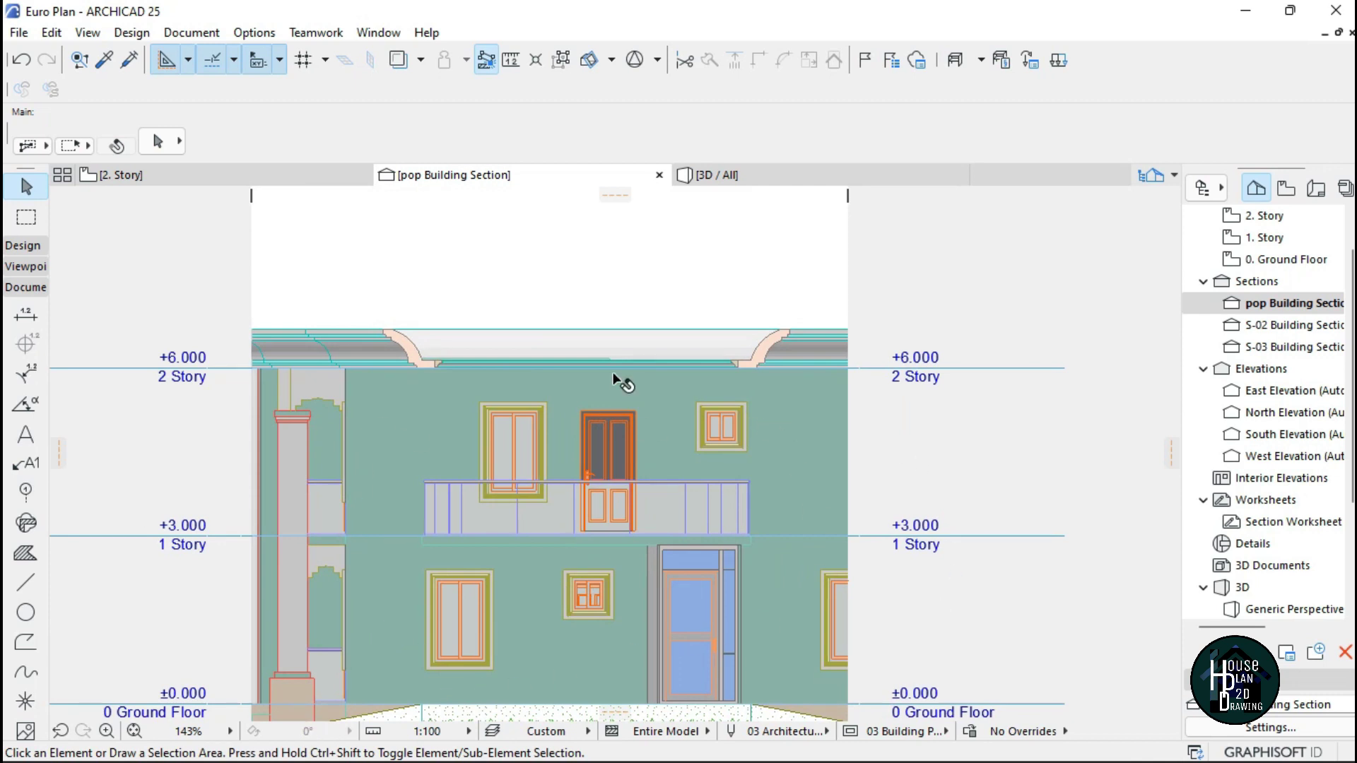
pyautogui.scroll(4, 612, 372)
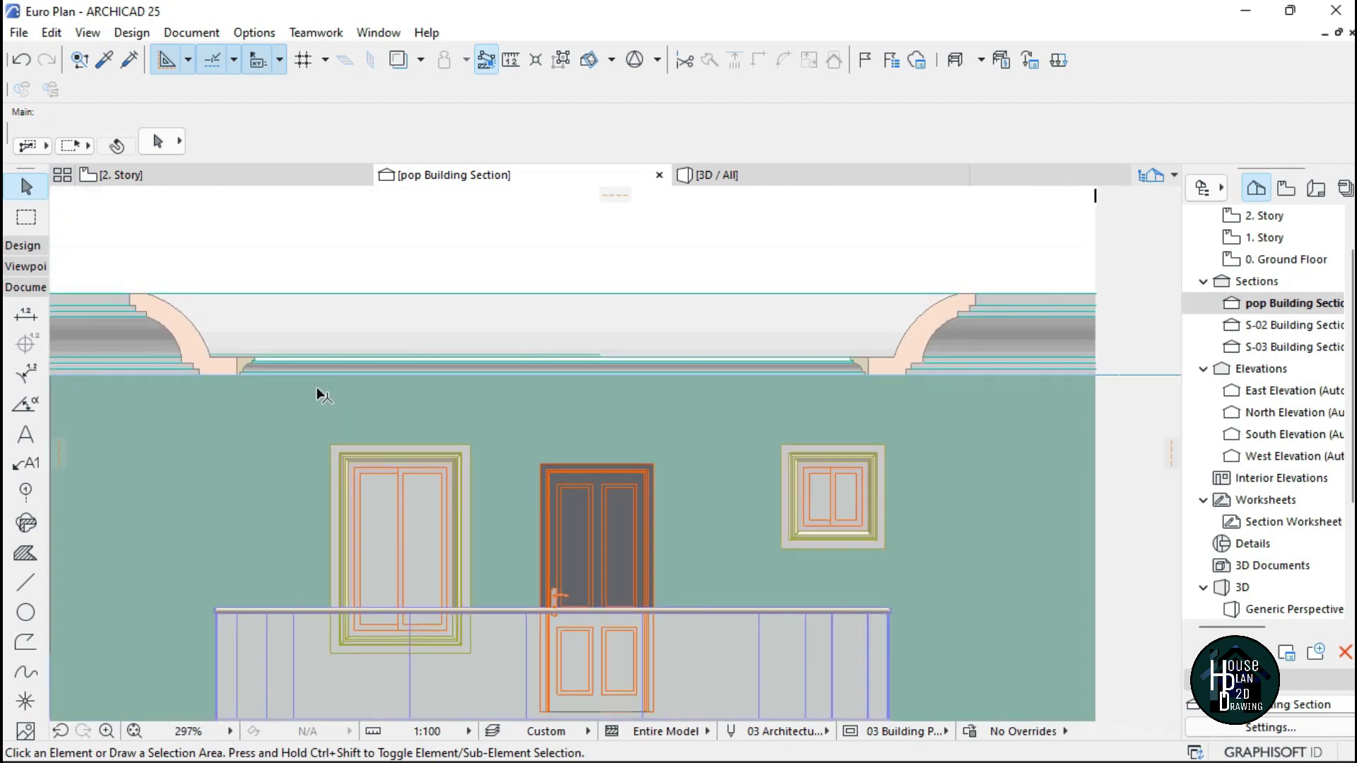
pyautogui.scroll(9, 316, 388)
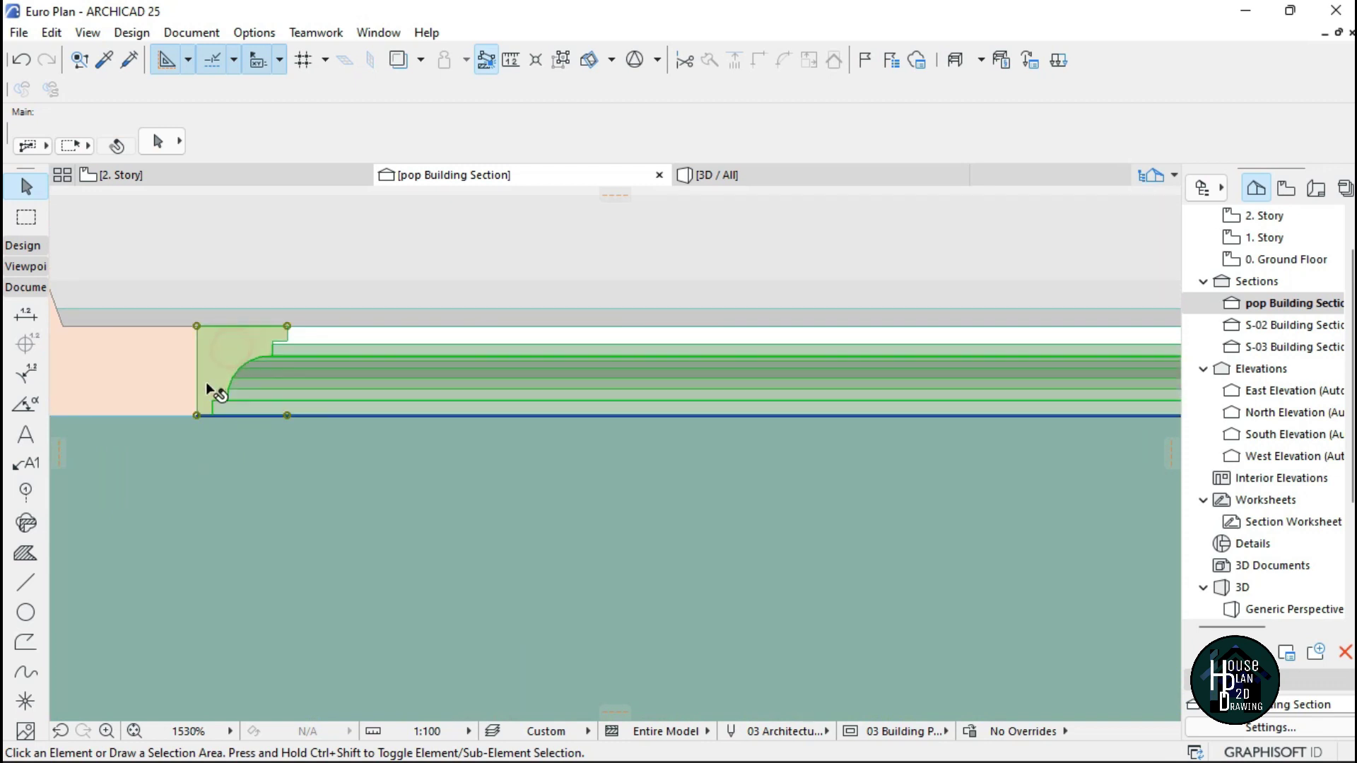
pyautogui.scroll(-5, 206, 381)
pyautogui.scroll(6, 249, 364)
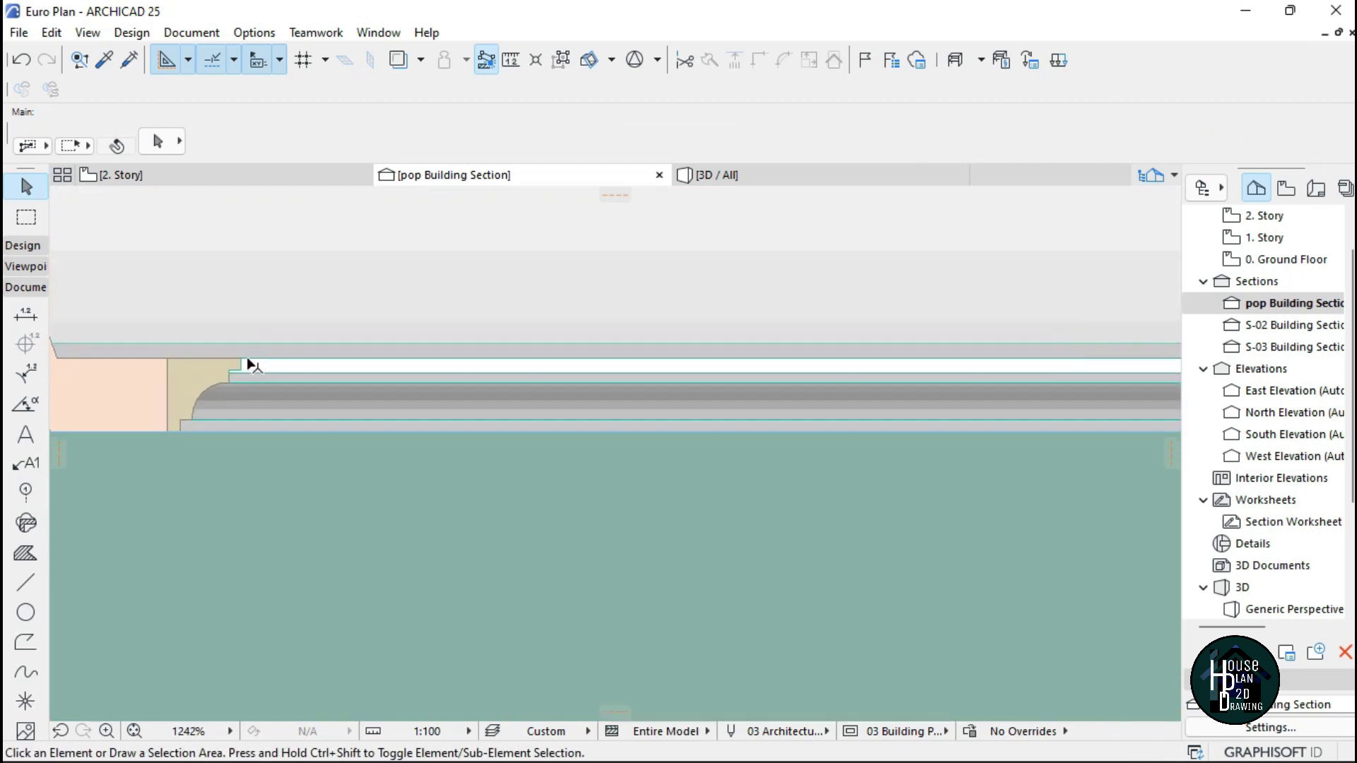
pyautogui.scroll(1, 254, 365)
pyautogui.scroll(-6, 325, 377)
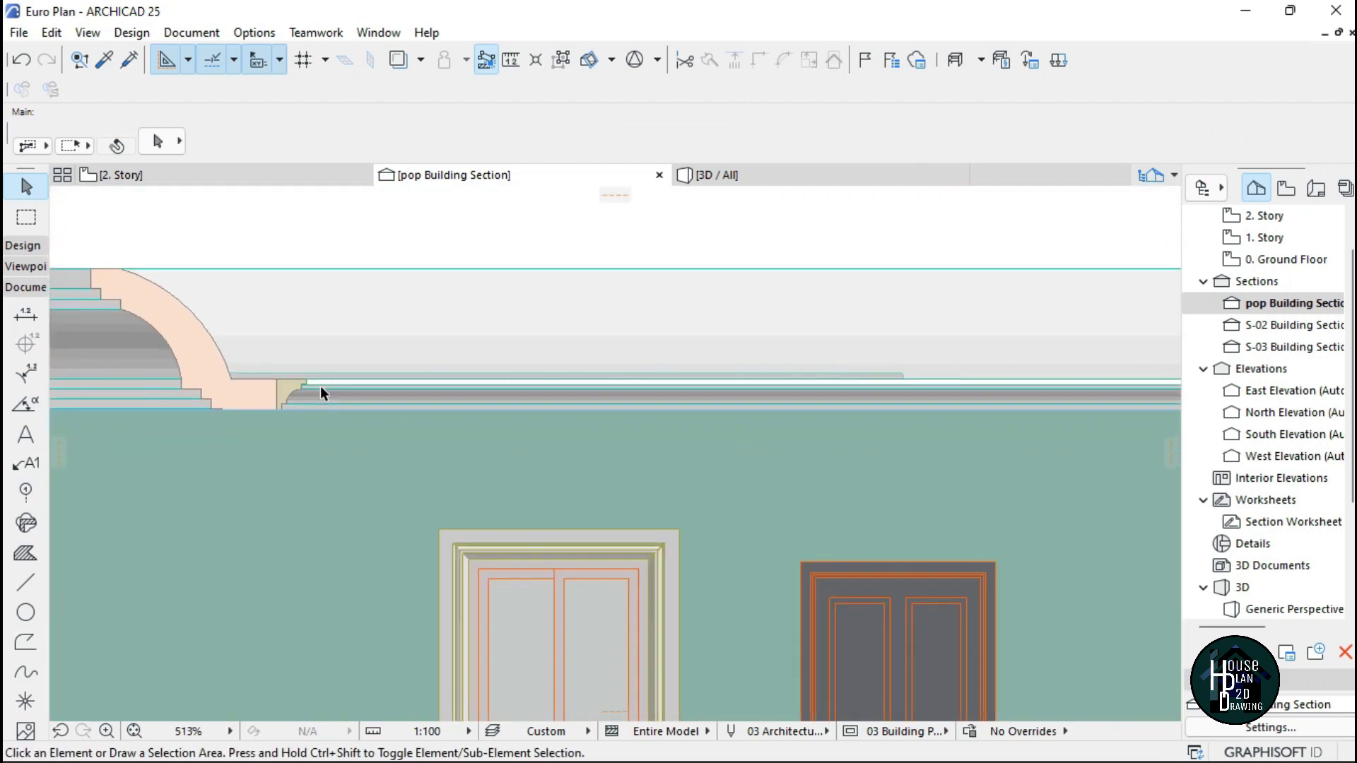
pyautogui.scroll(11, 320, 386)
# Select the gypsum ceiling slab in the section and inspect how it meets the mouldings at the opposite end
pyautogui.click(311, 379)
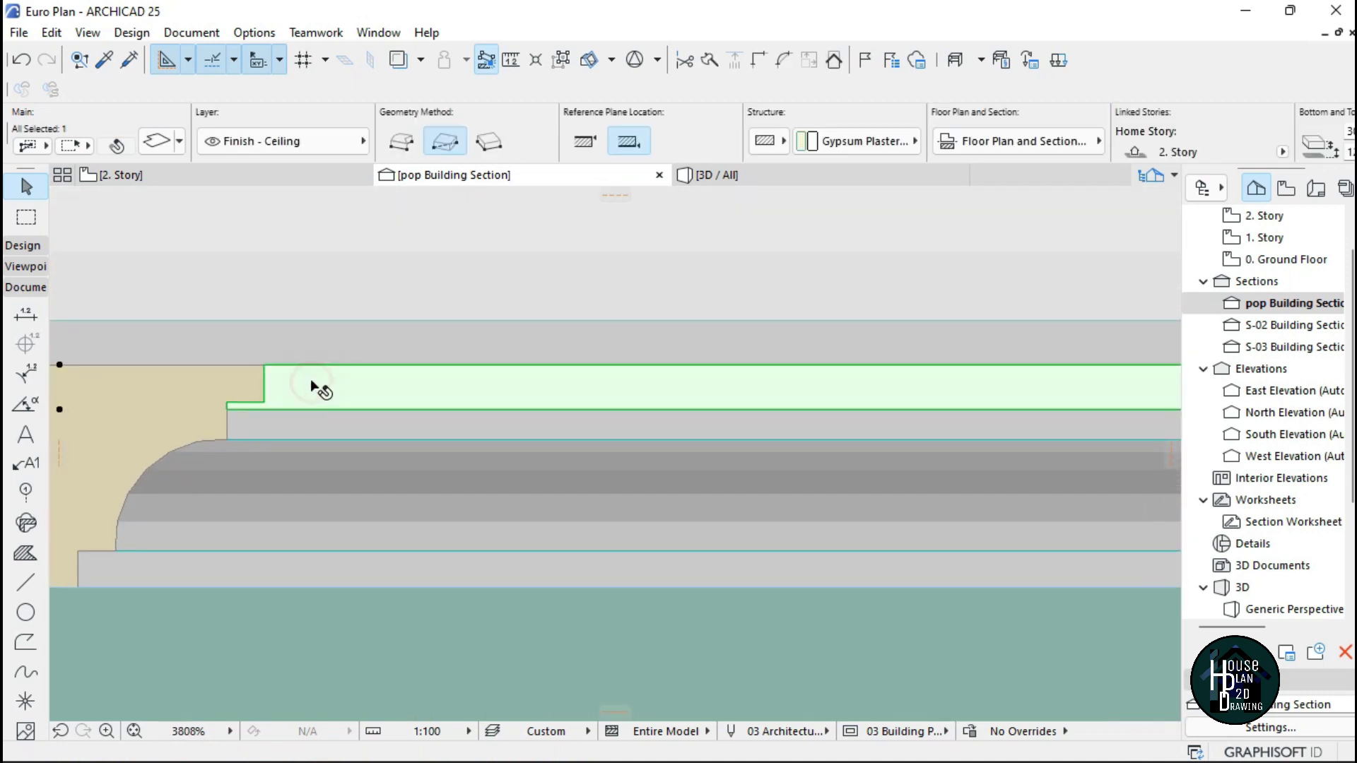
pyautogui.scroll(-15, 311, 379)
pyautogui.scroll(4, 868, 358)
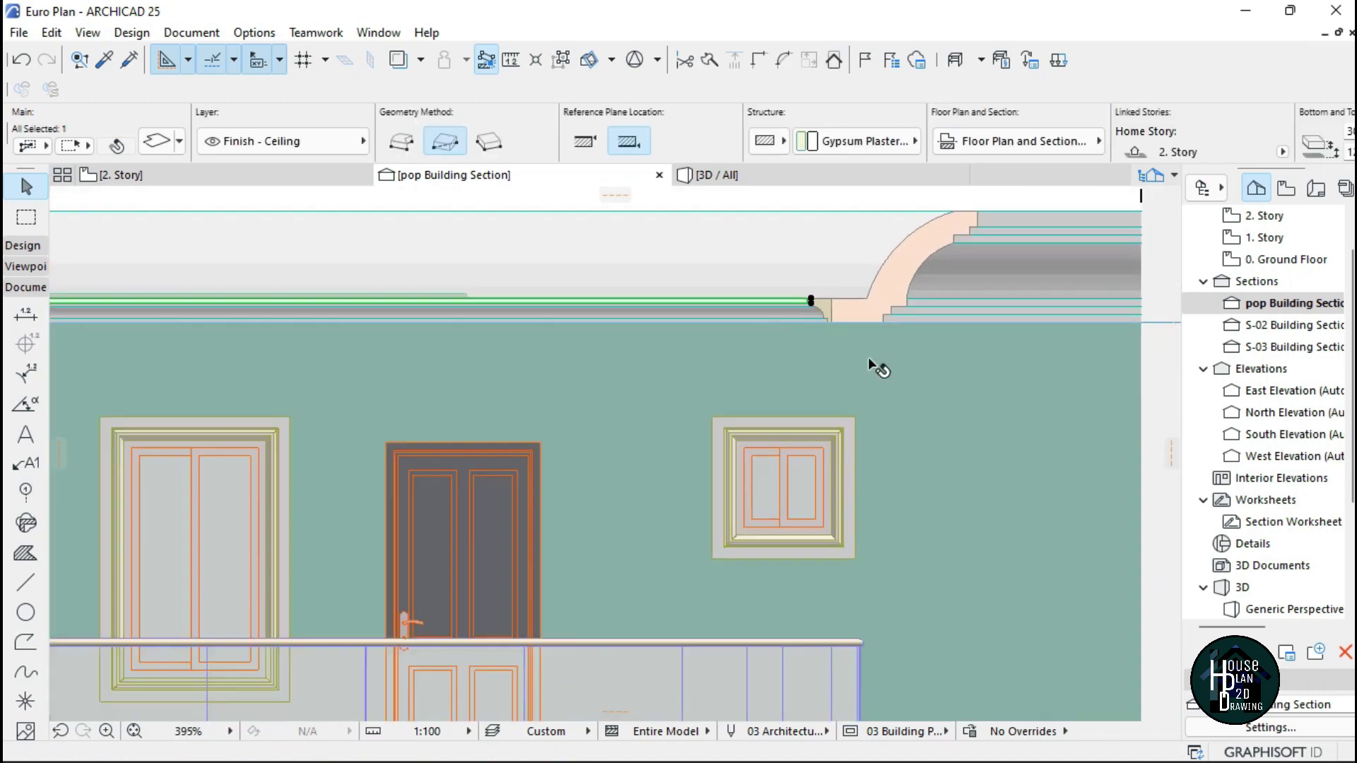
pyautogui.scroll(9, 785, 280)
pyautogui.scroll(-10, 751, 293)
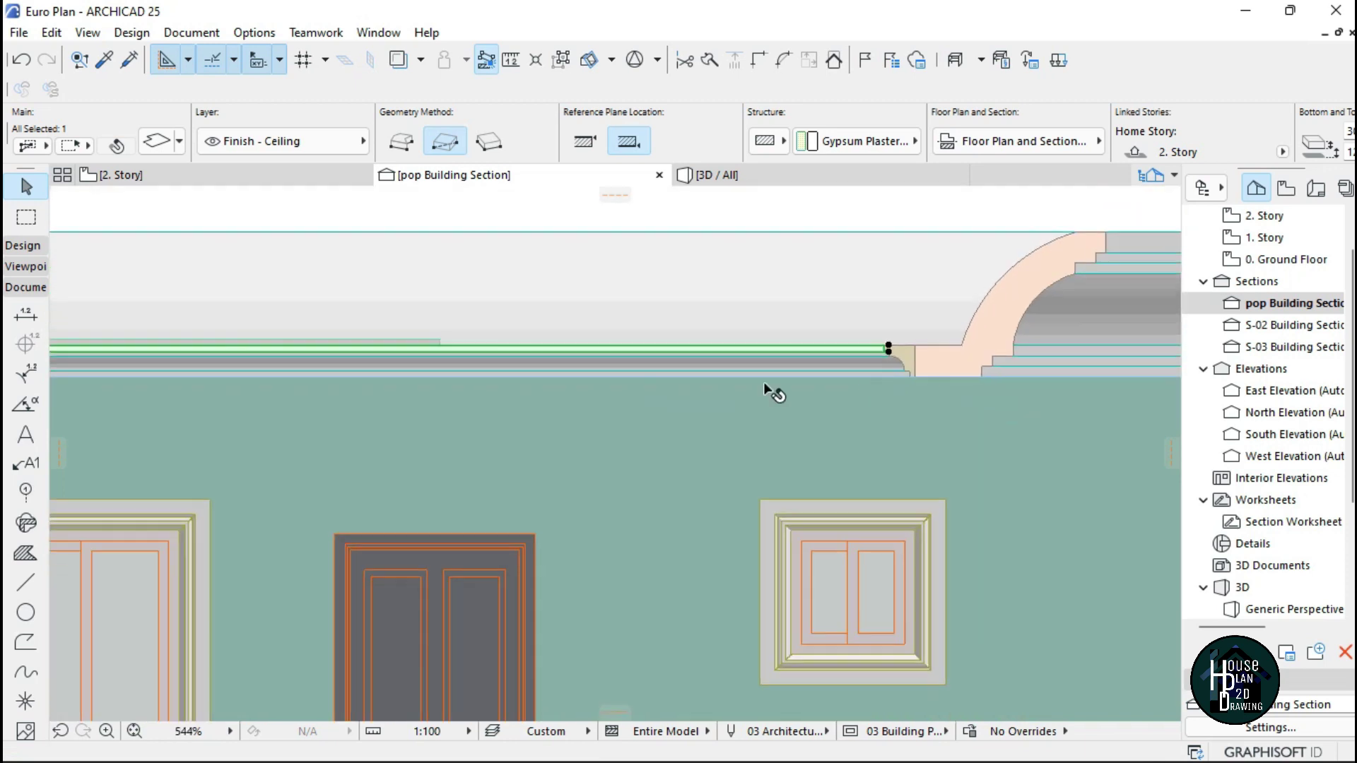
pyautogui.scroll(2, 1100, 328)
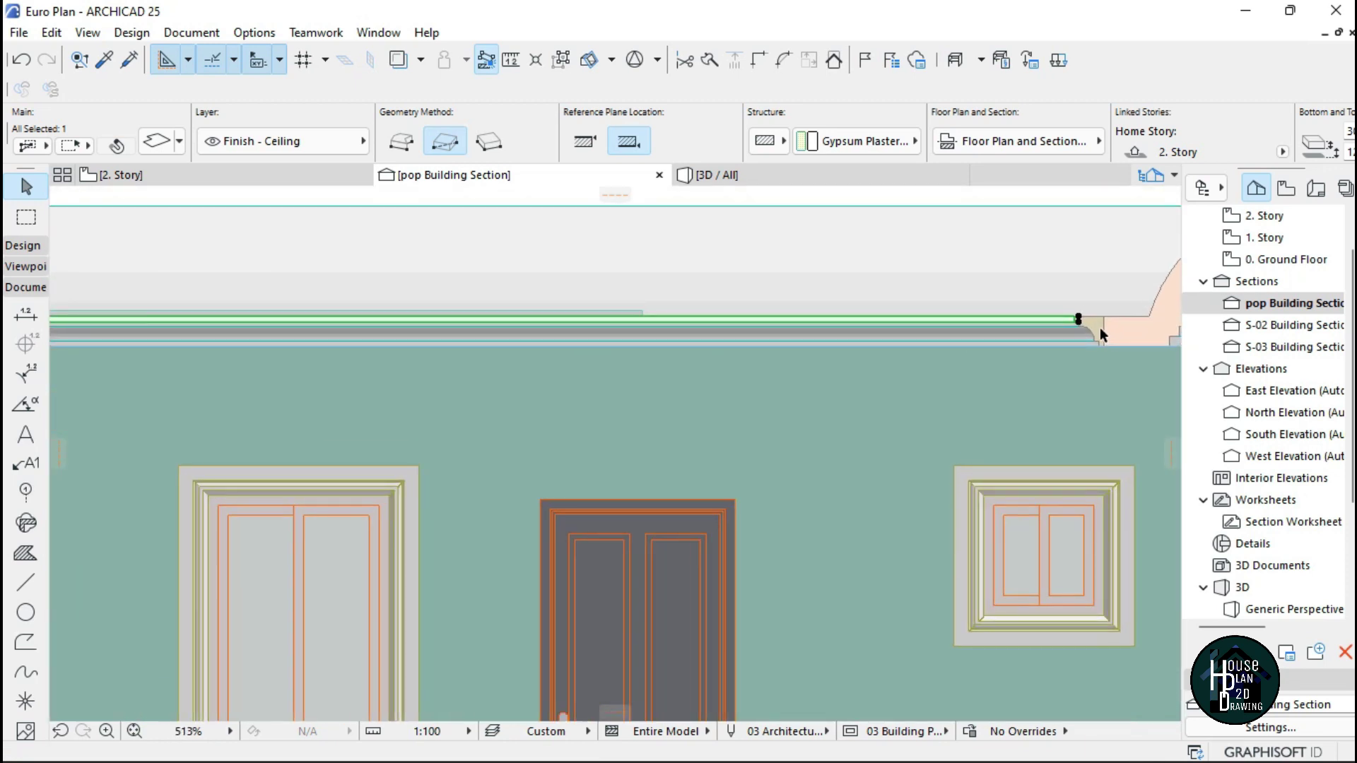
pyautogui.press('Escape')
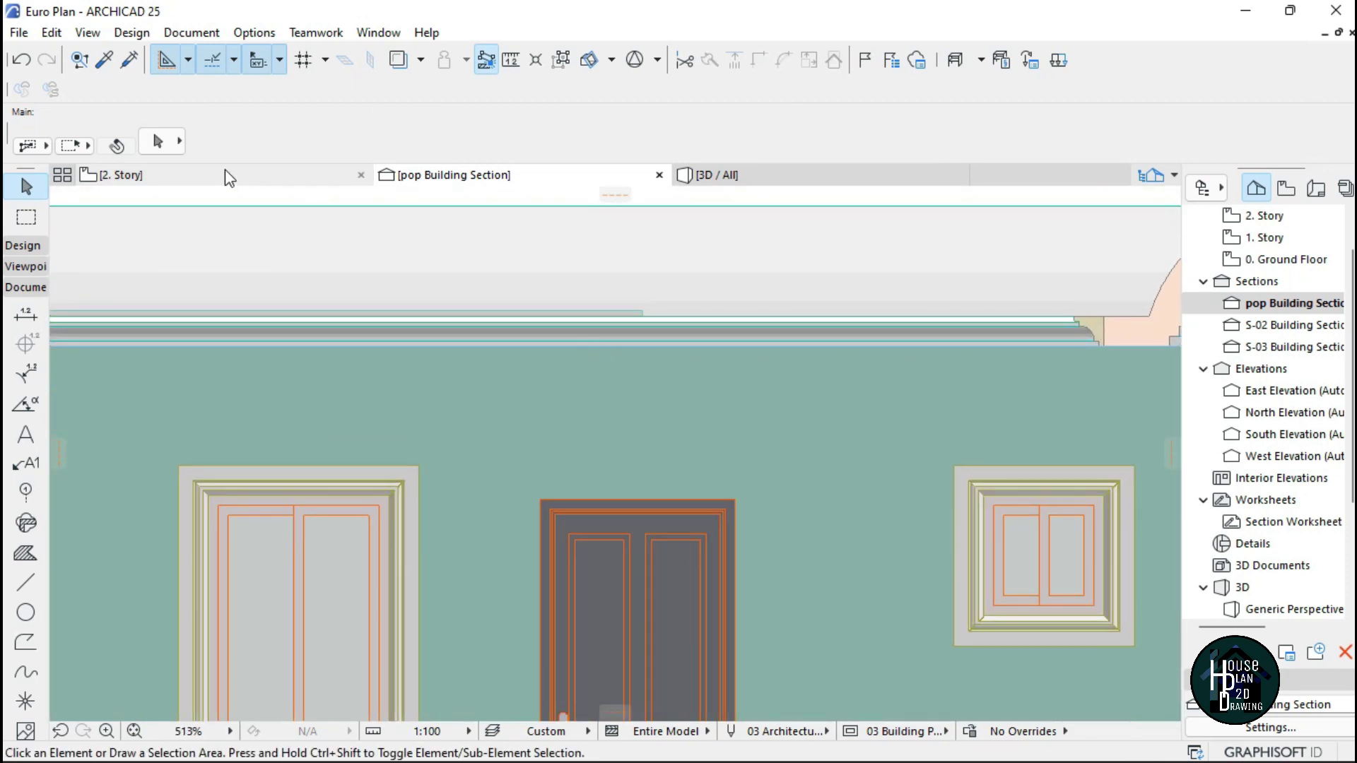
# Select the gypsum ceiling slab again and check its thickness and elevation settings
pyautogui.scroll(10, 940, 360)
pyautogui.click(942, 361)
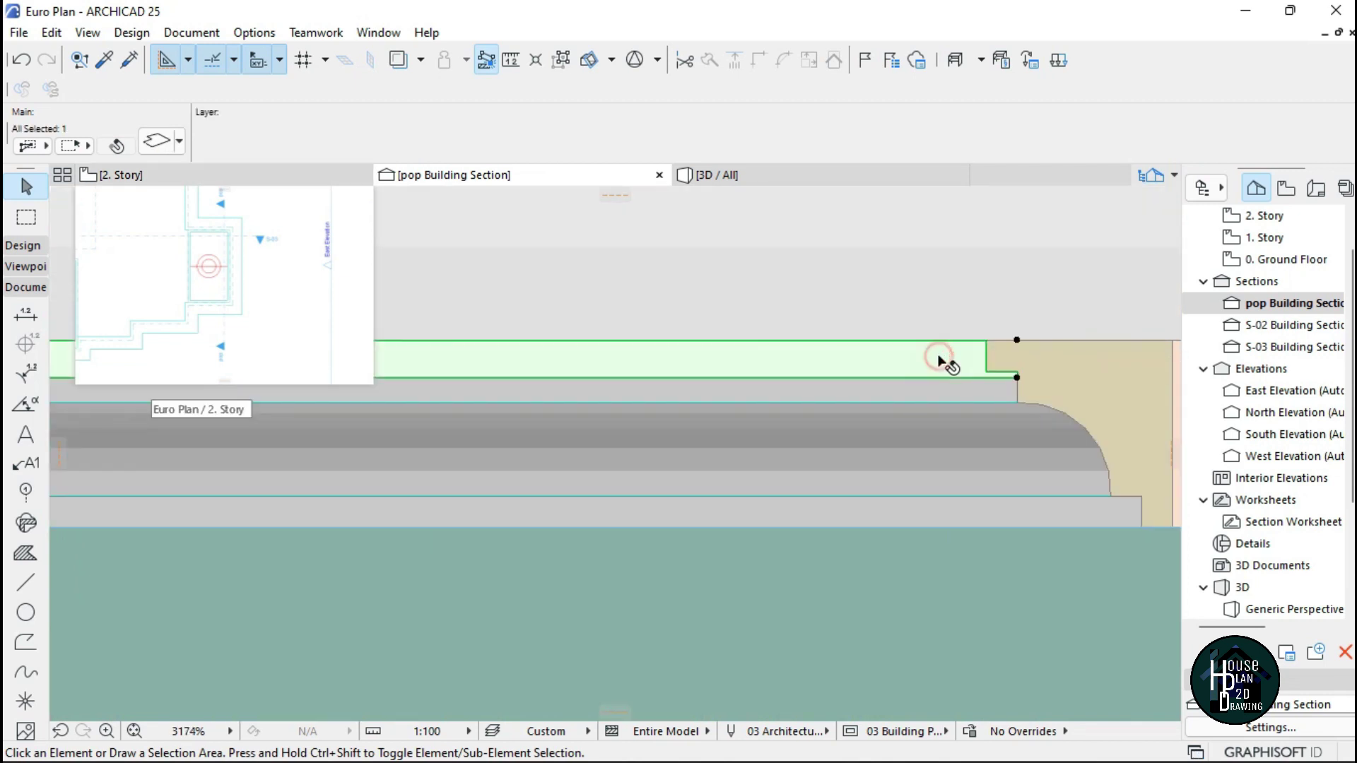
pyautogui.scroll(-6, 947, 371)
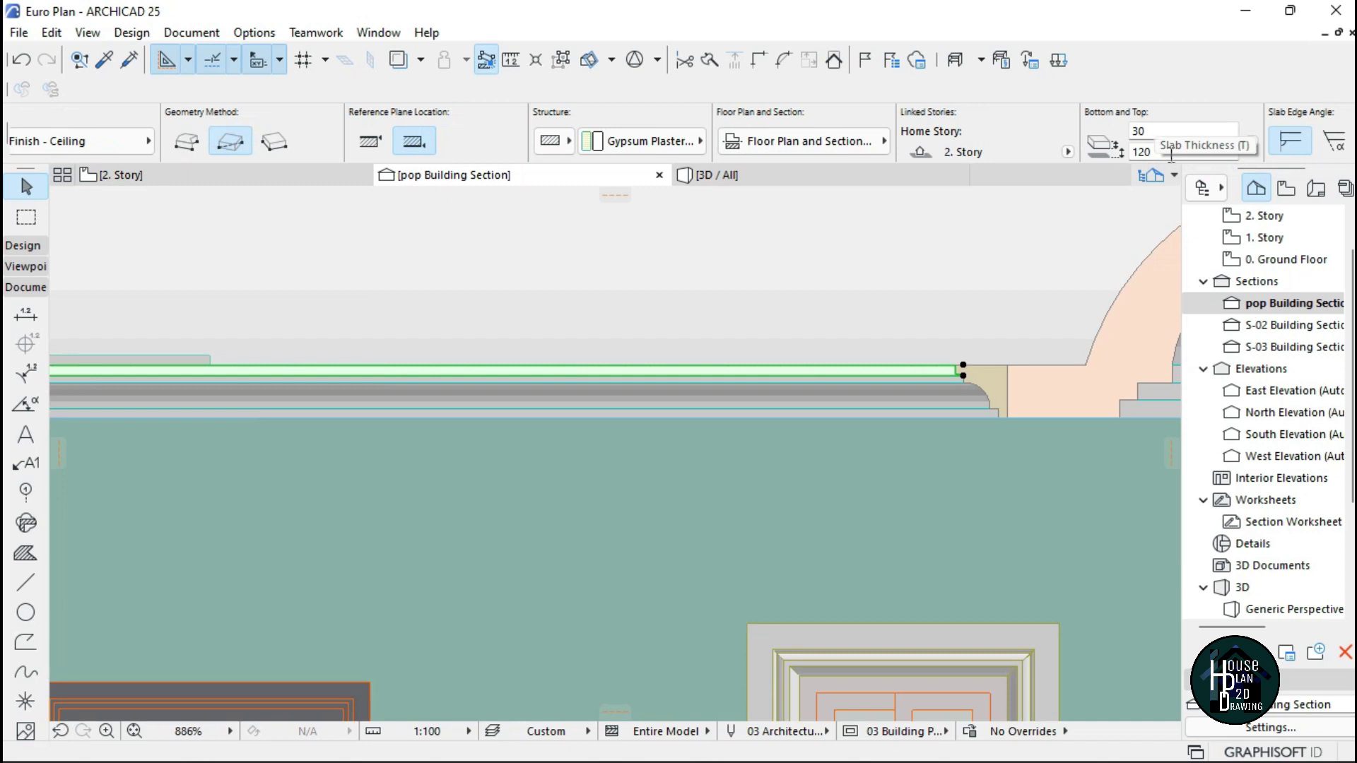
pyautogui.press('Escape')
pyautogui.scroll(-6, 540, 405)
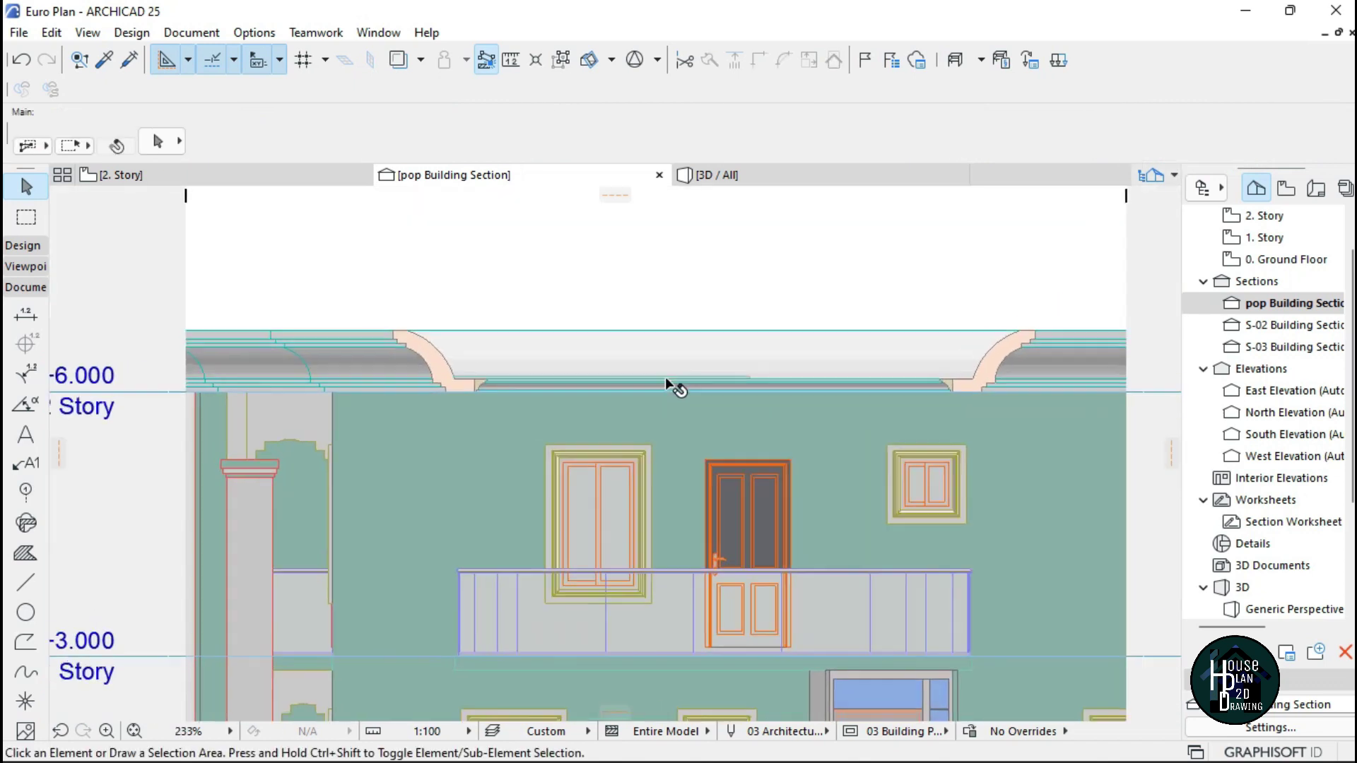
pyautogui.scroll(3, 774, 382)
# Return to the 2. Story plan at the concentric circles on the porch ceiling
pyautogui.click(297, 181)
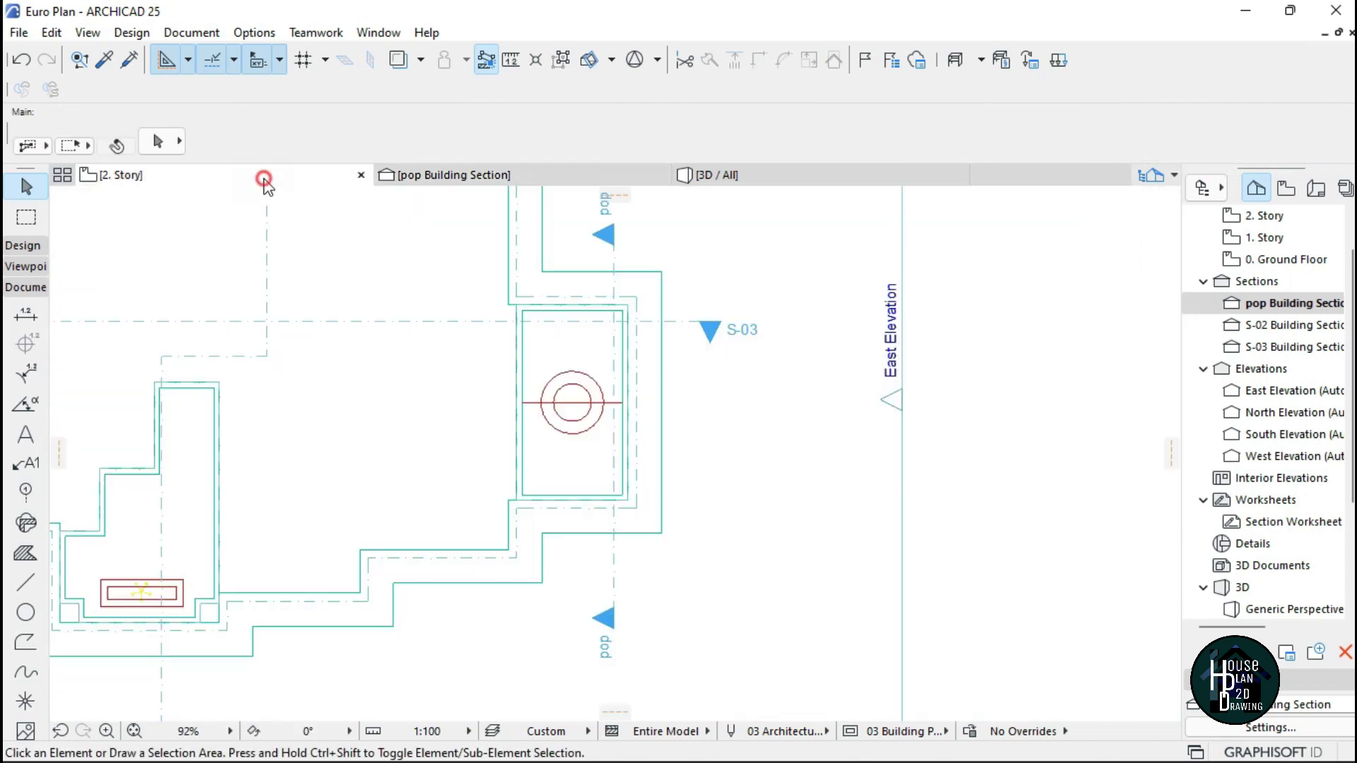
pyautogui.scroll(5, 598, 401)
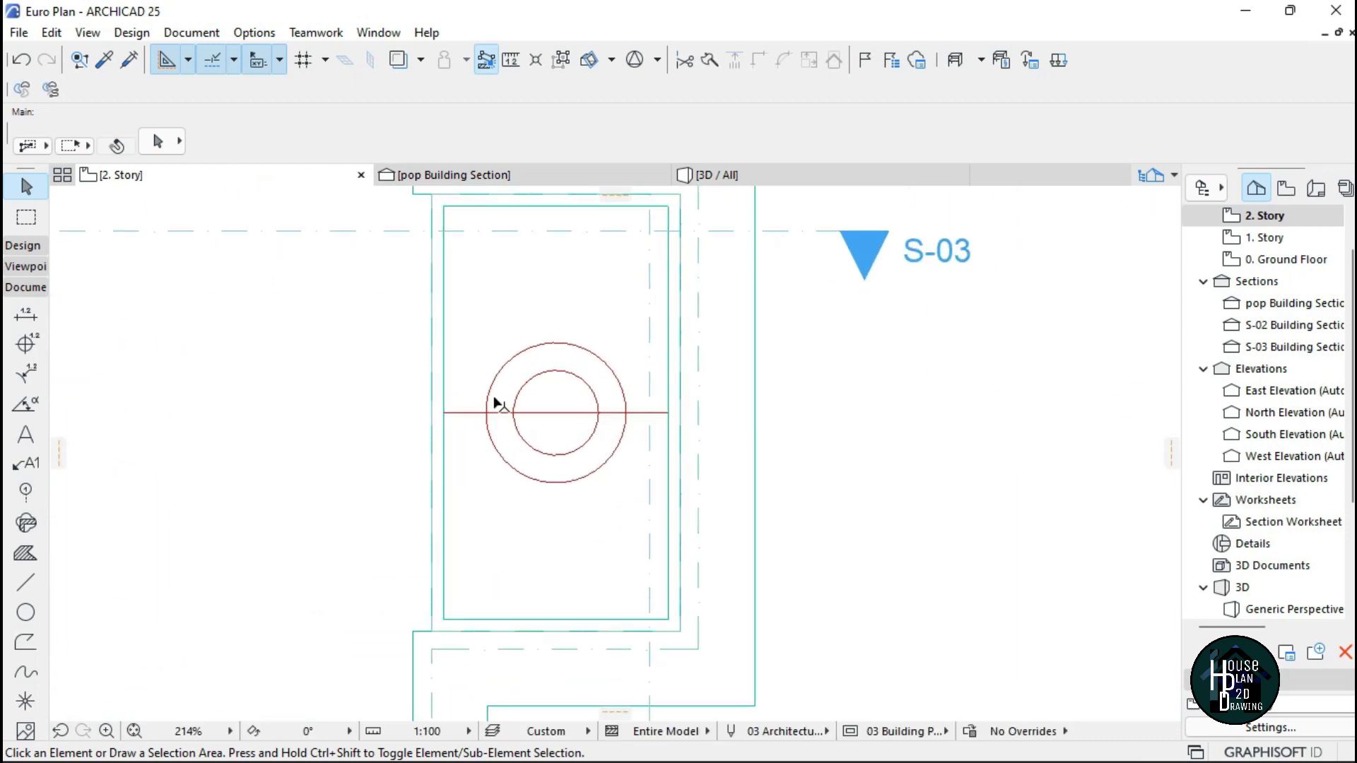
pyautogui.scroll(-2, 544, 394)
pyautogui.scroll(1, 569, 398)
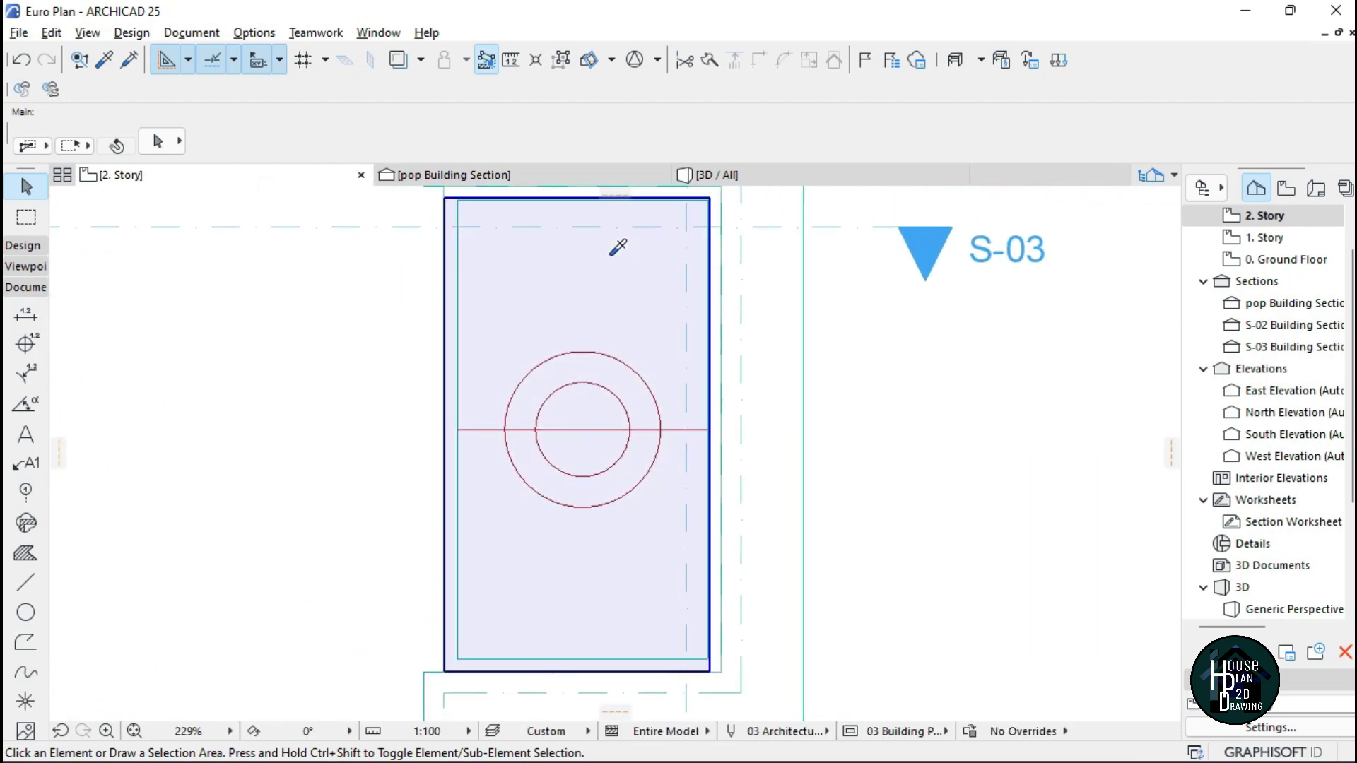
pyautogui.moveTo(617, 247)
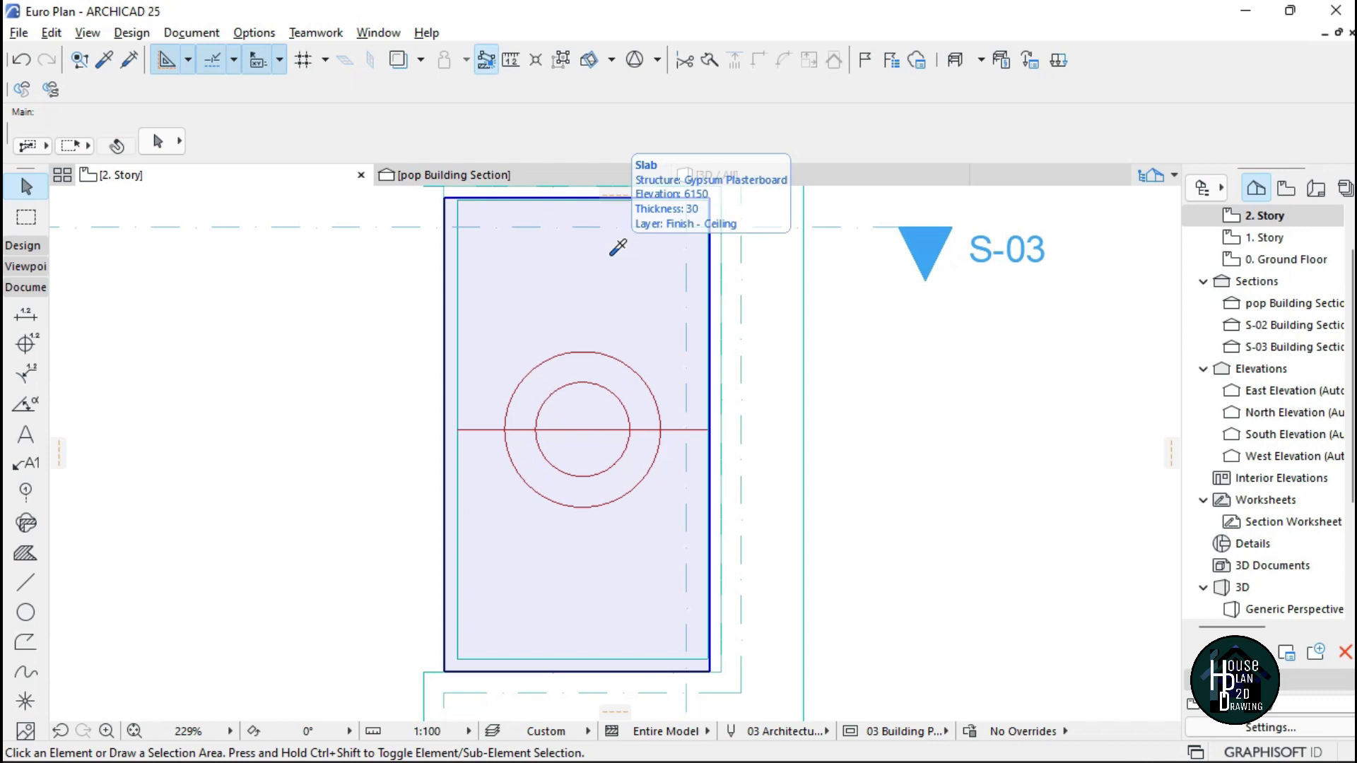
pyautogui.keyDown('alt'); pyautogui.click(617, 248); pyautogui.keyUp('alt')
pyautogui.scroll(3, 615, 428)
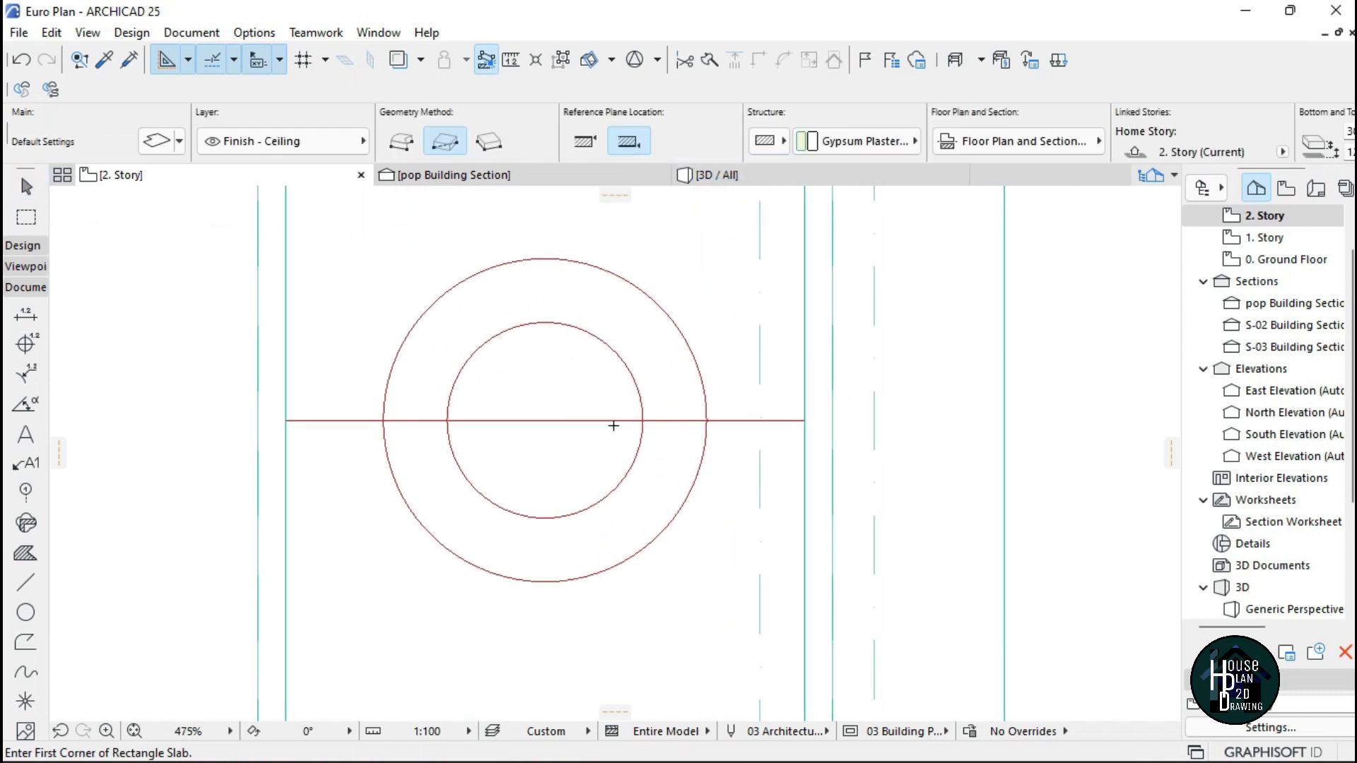
pyautogui.click(540, 298)
pyautogui.press('Escape')
# Delete the horizontal construction line that runs through the two concentric circles
pyautogui.click(737, 421)
pyautogui.rightClick(1073, 371)
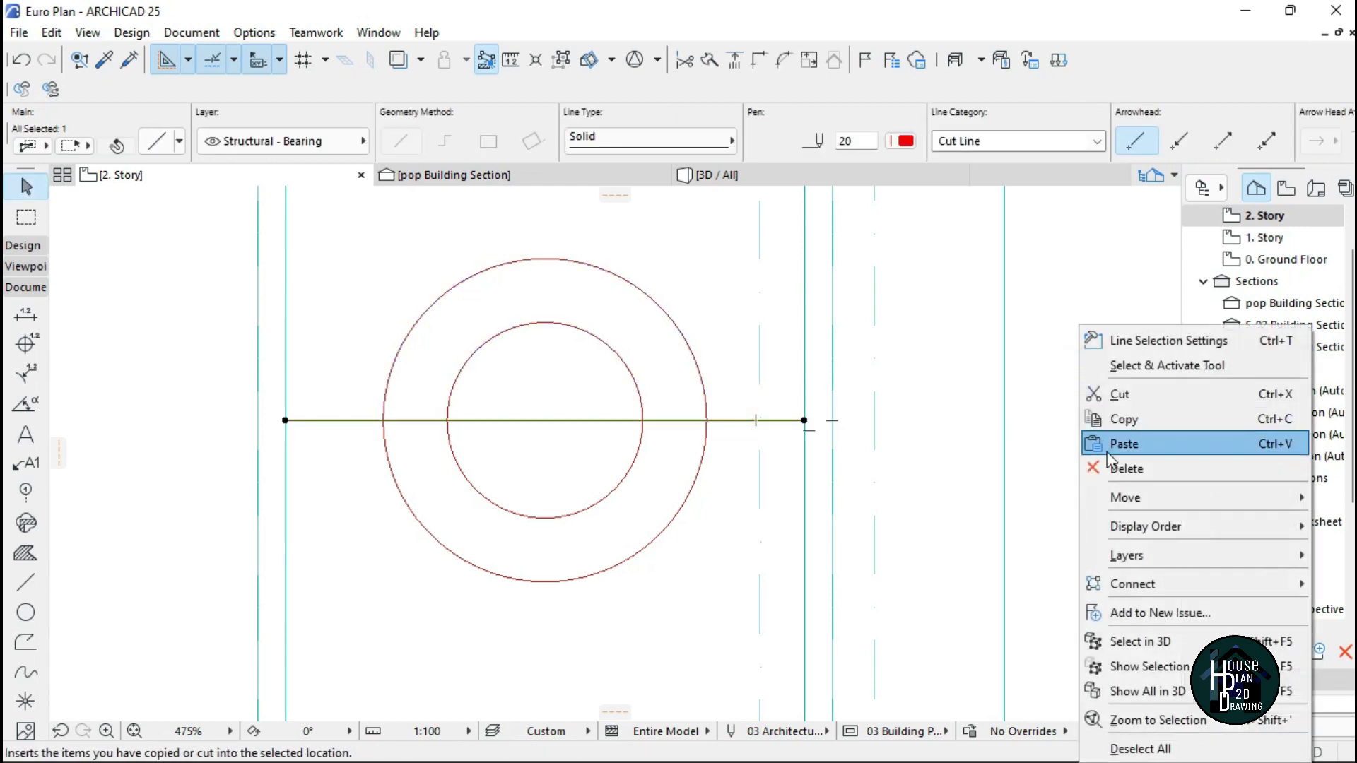
pyautogui.click(1122, 470)
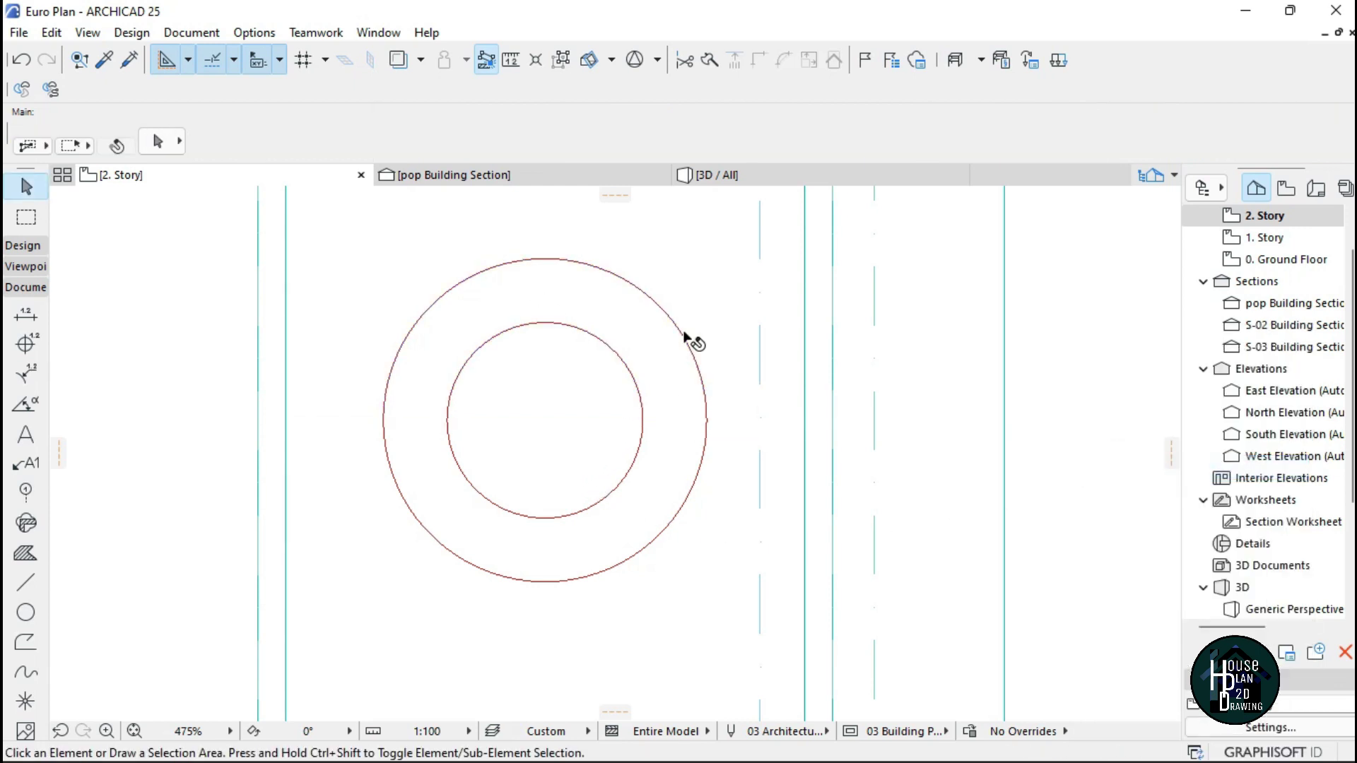
# Trace the two concentric circles as slabs using the gypsum ceiling slab's settings, and open the 3D view of the porch
pyautogui.keyDown('alt'); pyautogui.click(696, 251); pyautogui.keyUp('alt')
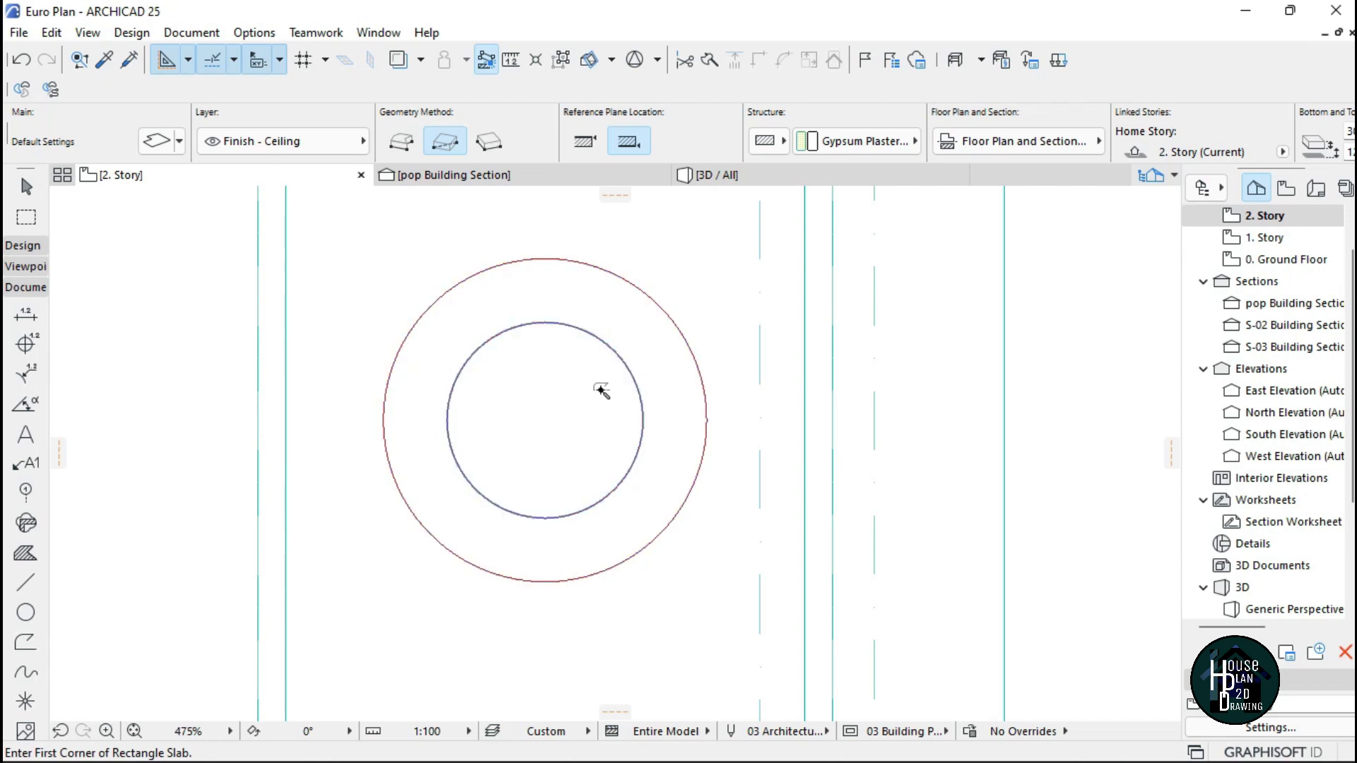
pyautogui.click(726, 177)
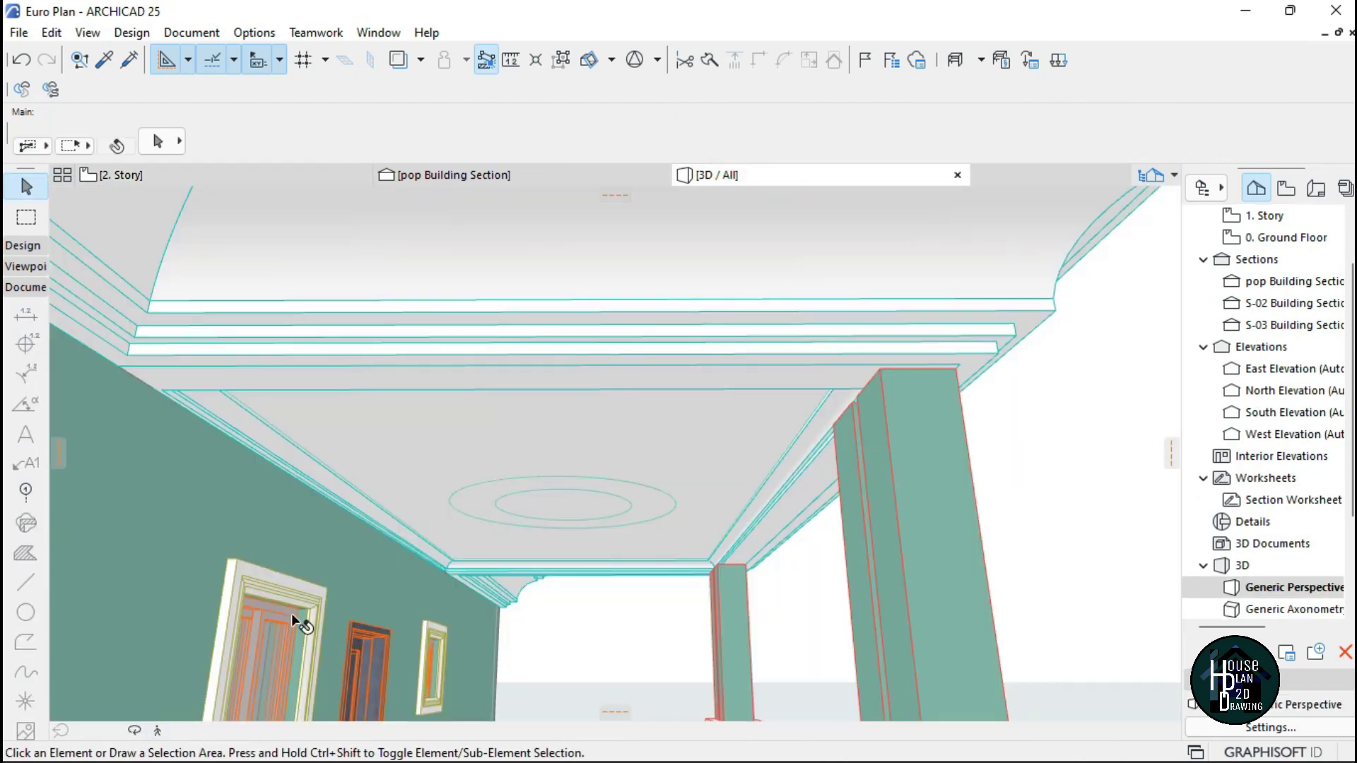
# Walk the 3D view in beneath the two concentric circles on the porch ceiling
pyautogui.click(157, 730)
pyautogui.press('Up')
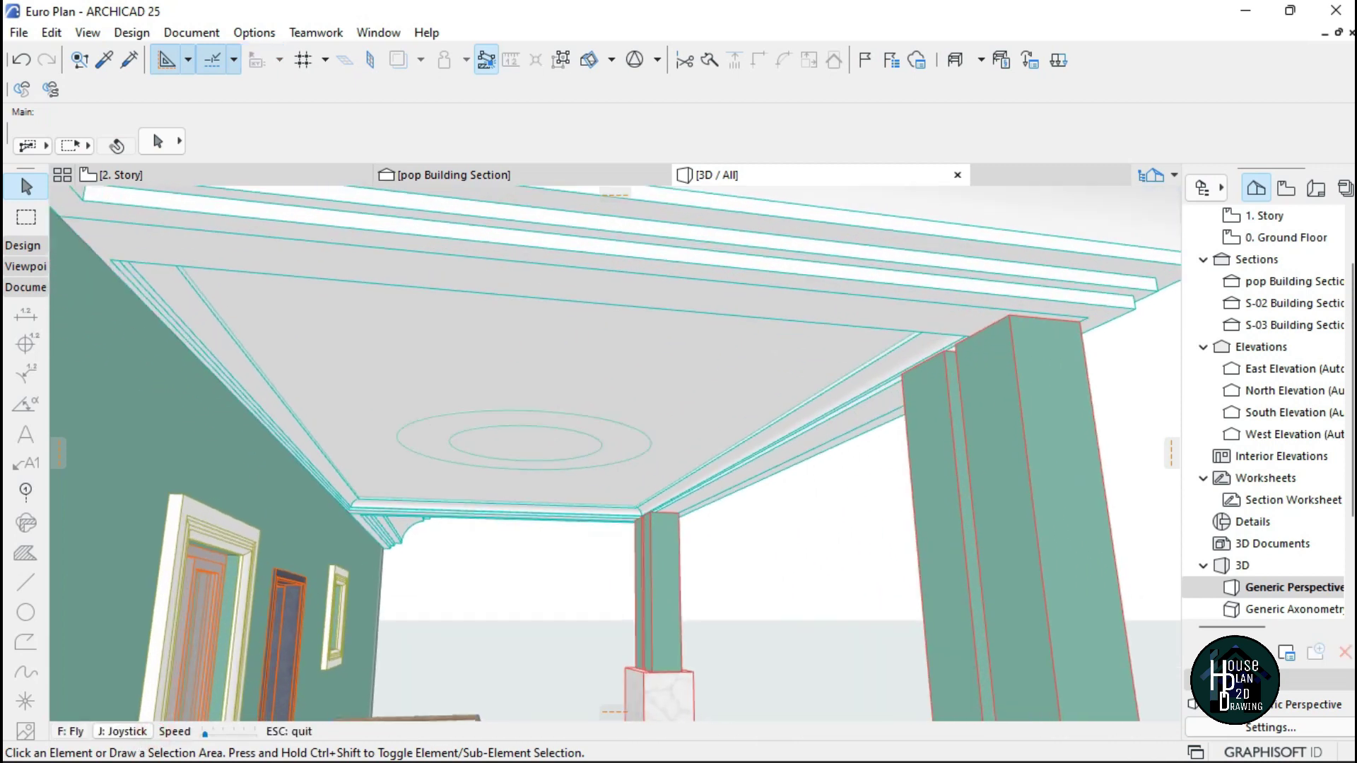
pyautogui.press('Up')
pyautogui.press('Down')
pyautogui.press('Up')
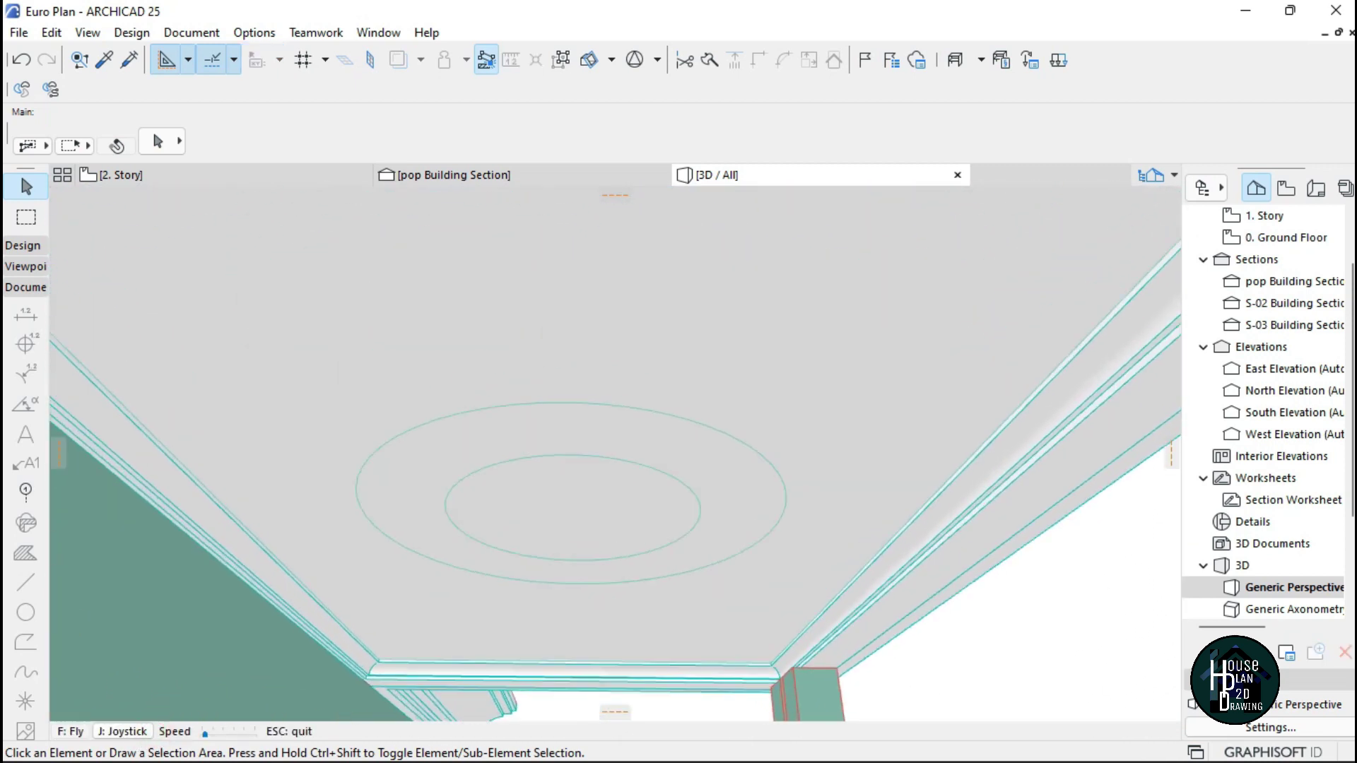
pyautogui.press('Up')
pyautogui.press('Escape')
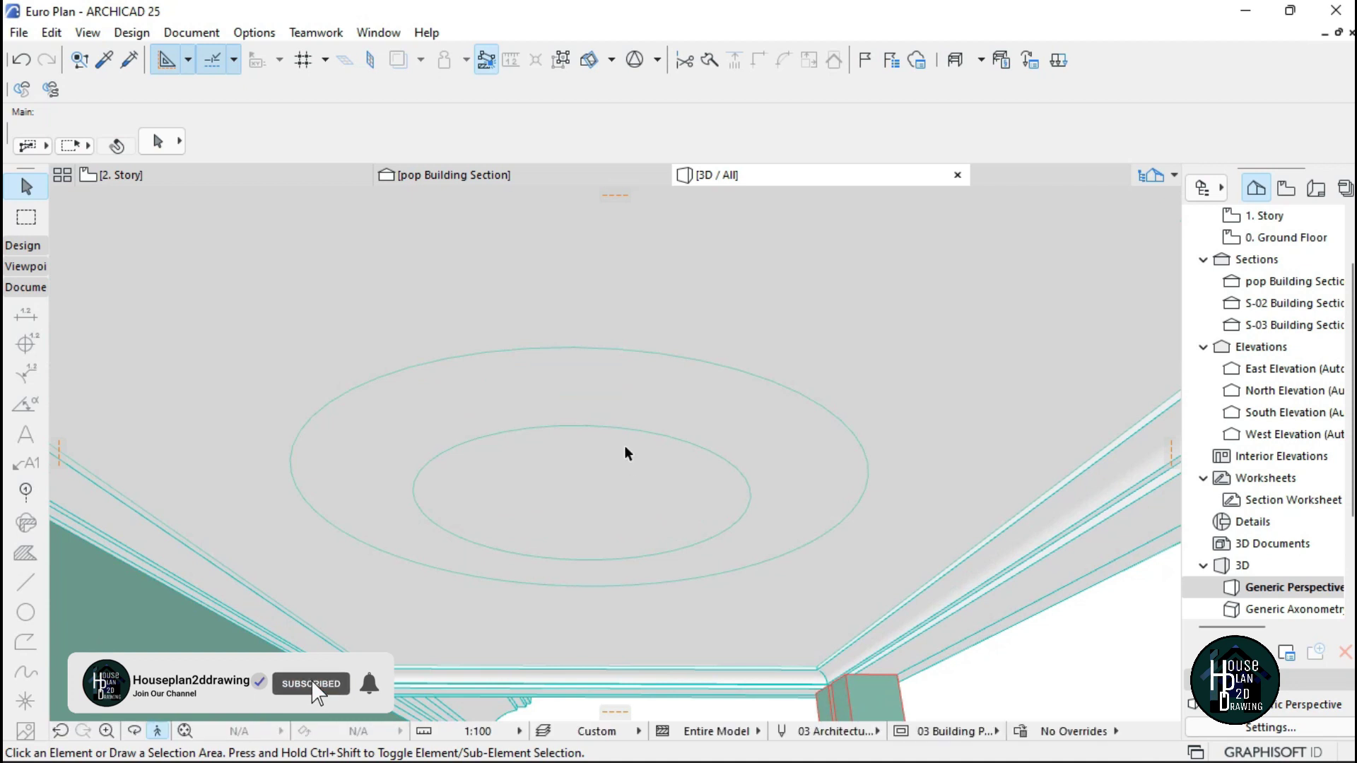
# Try lowering the larger circular slab about 60 mm beneath the porch ceiling in 3D, and undo the move
pyautogui.click(664, 379)
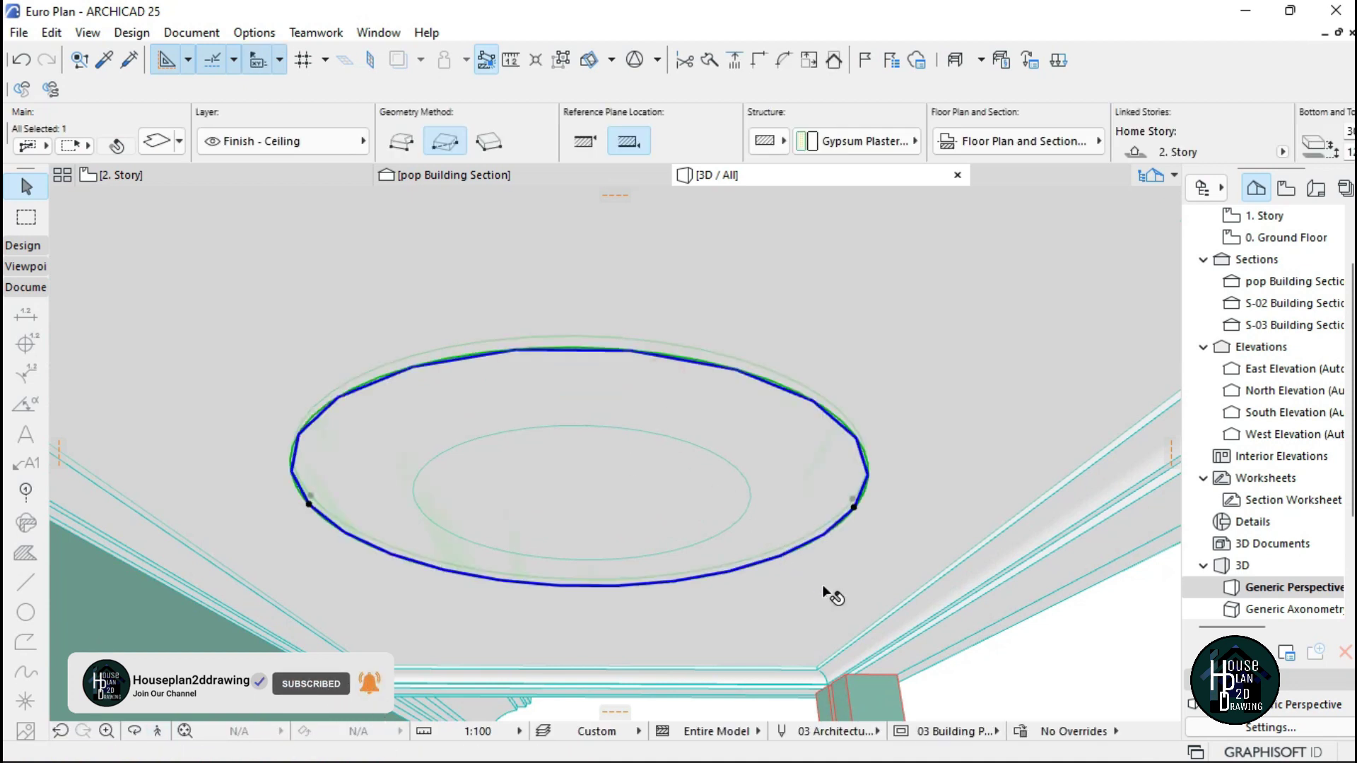
pyautogui.hotkey('ctrl', 'd')
pyautogui.click(853, 507)
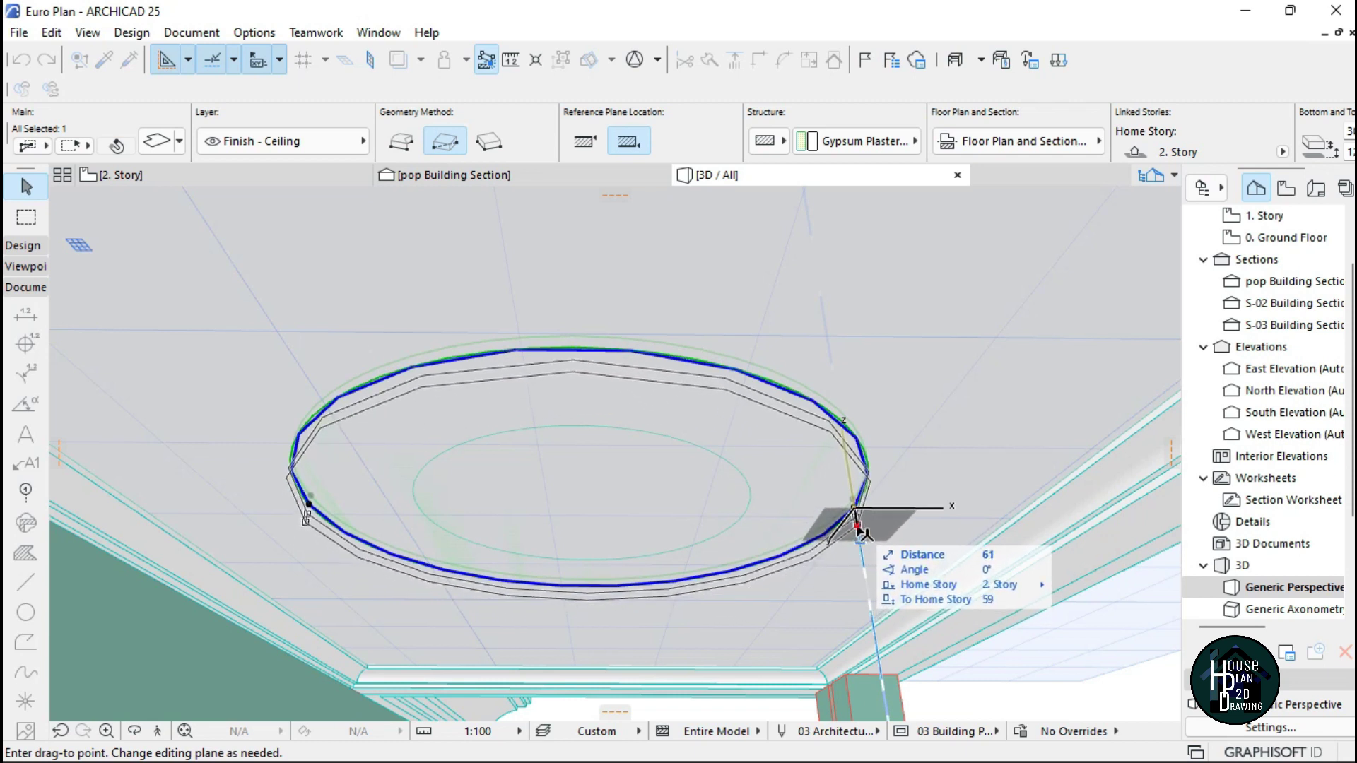
pyautogui.click(858, 526)
pyautogui.press('Escape')
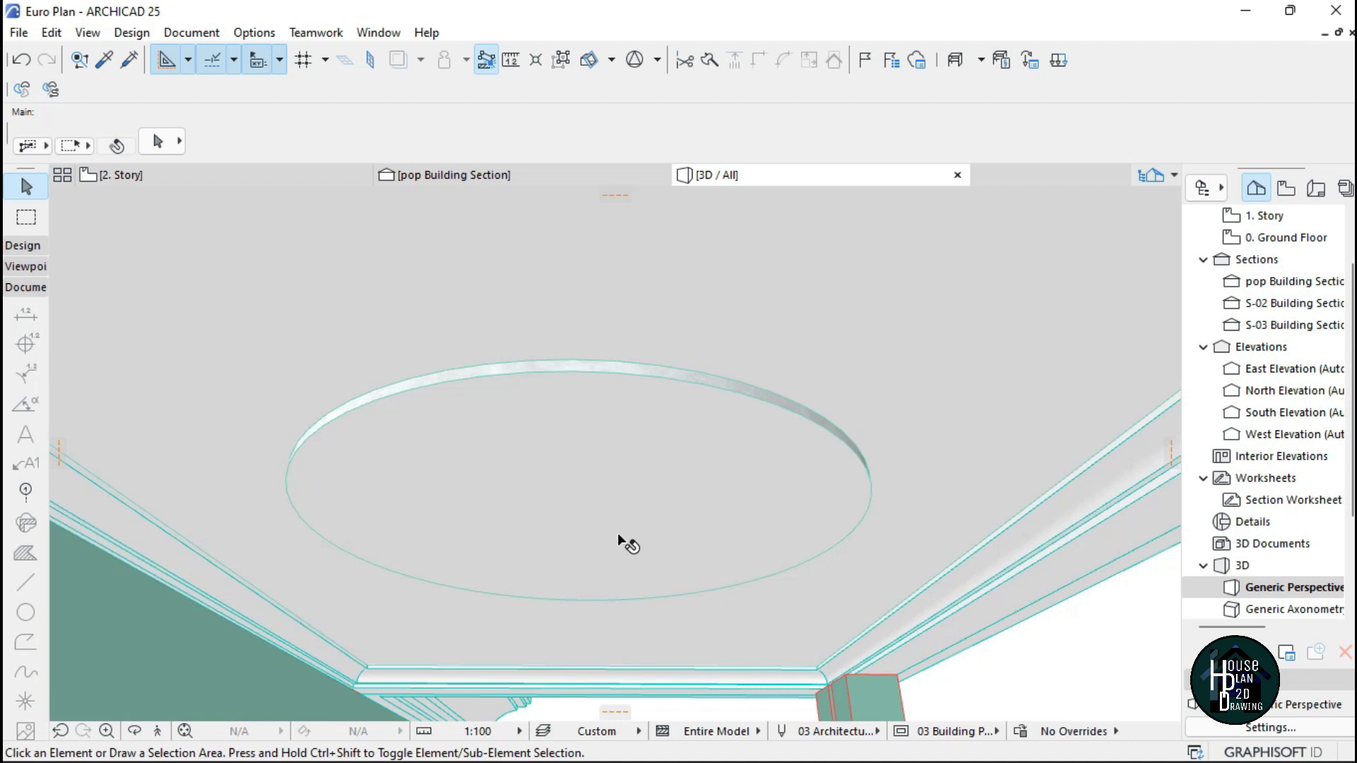
pyautogui.hotkey('ctrl', 'z')
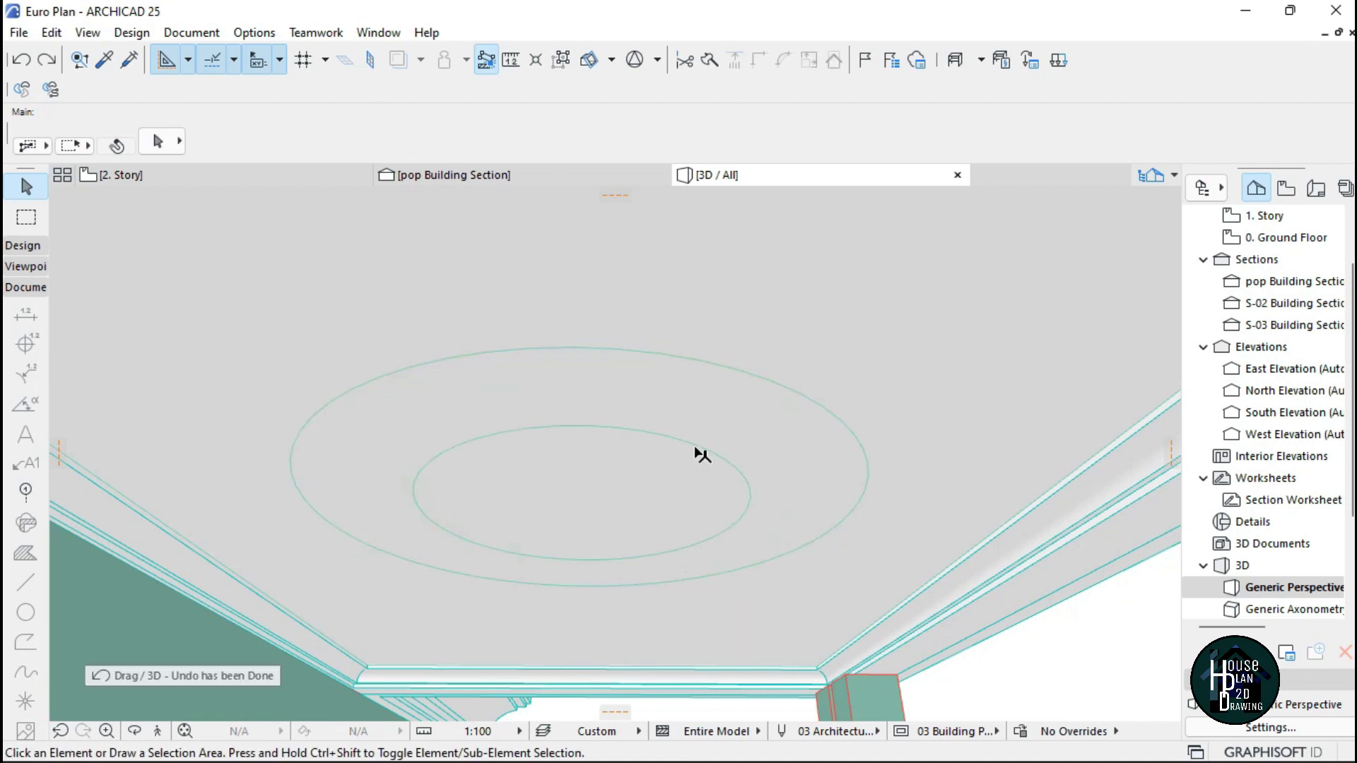
# Move the smaller circular slab vertically down in 3D, about 200 mm, so it hangs clear of the ceiling slab
pyautogui.click(697, 455)
pyautogui.click(747, 506)
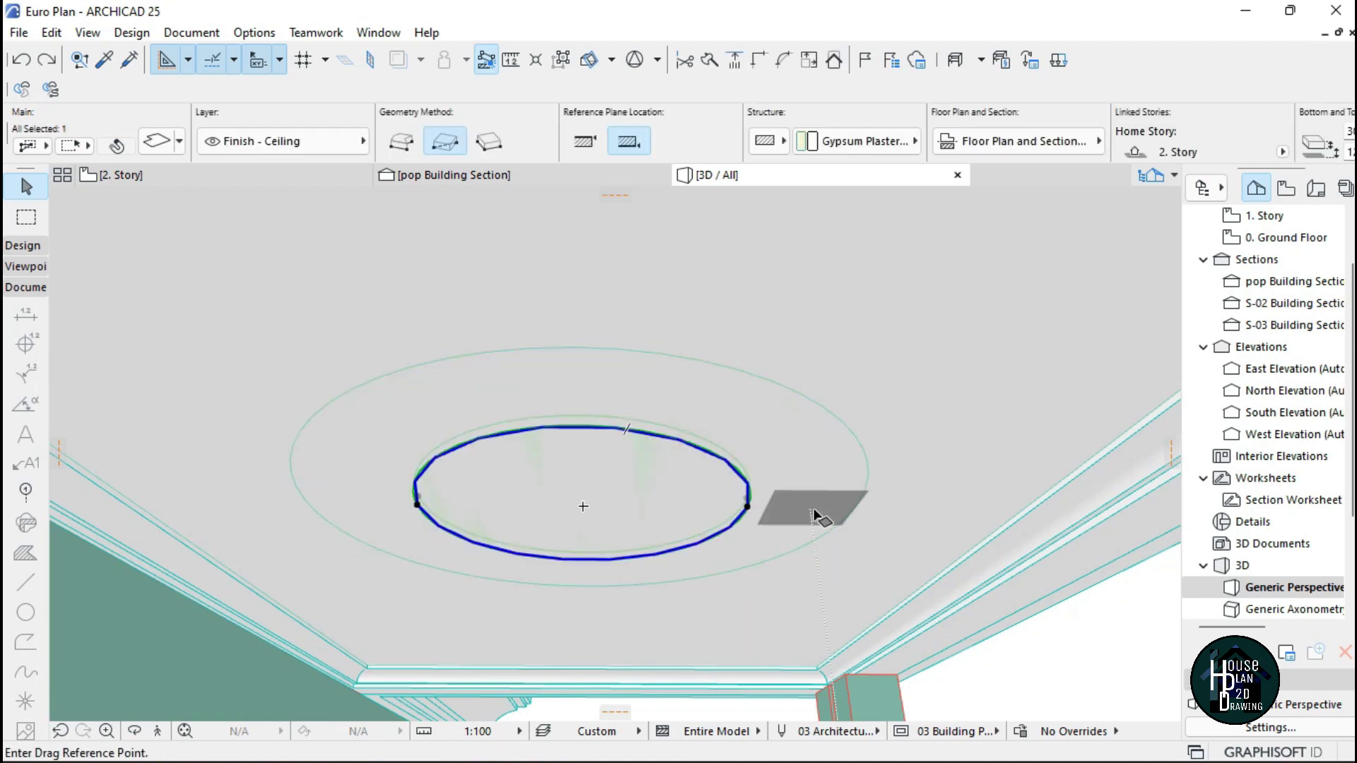
pyautogui.click(749, 509)
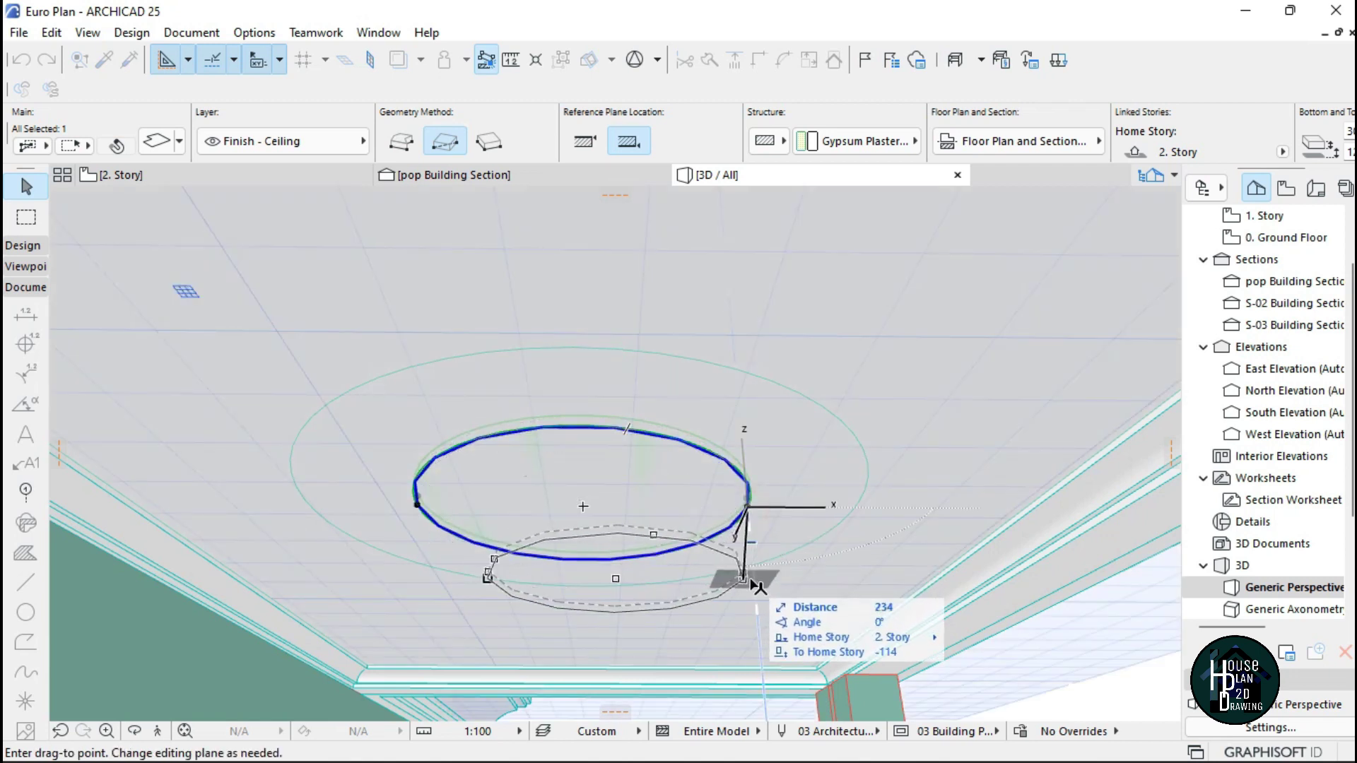
pyautogui.click(753, 569)
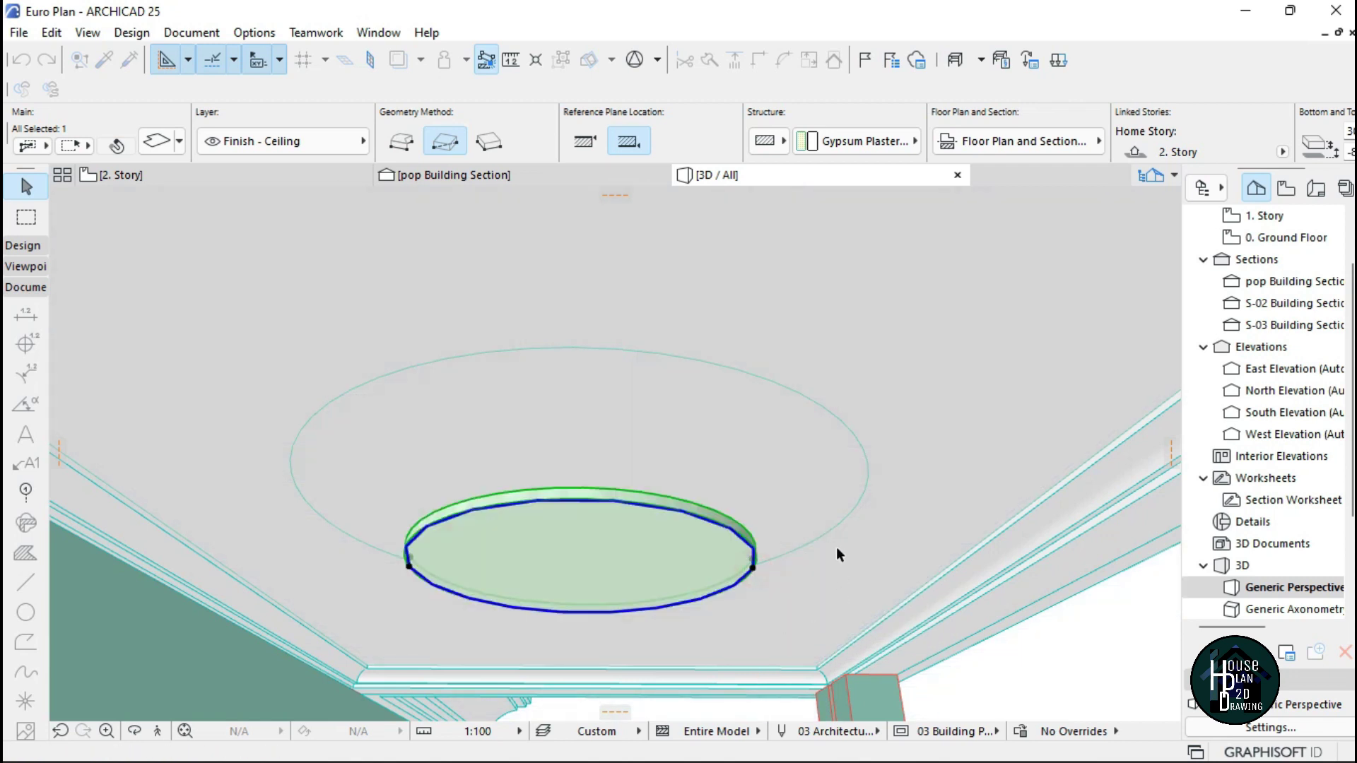
# Lower the larger circular slab vertically by about 70 mm in 3D, keeping it above the smaller one
pyautogui.click(840, 495)
pyautogui.hotkey('ctrl', 'd')
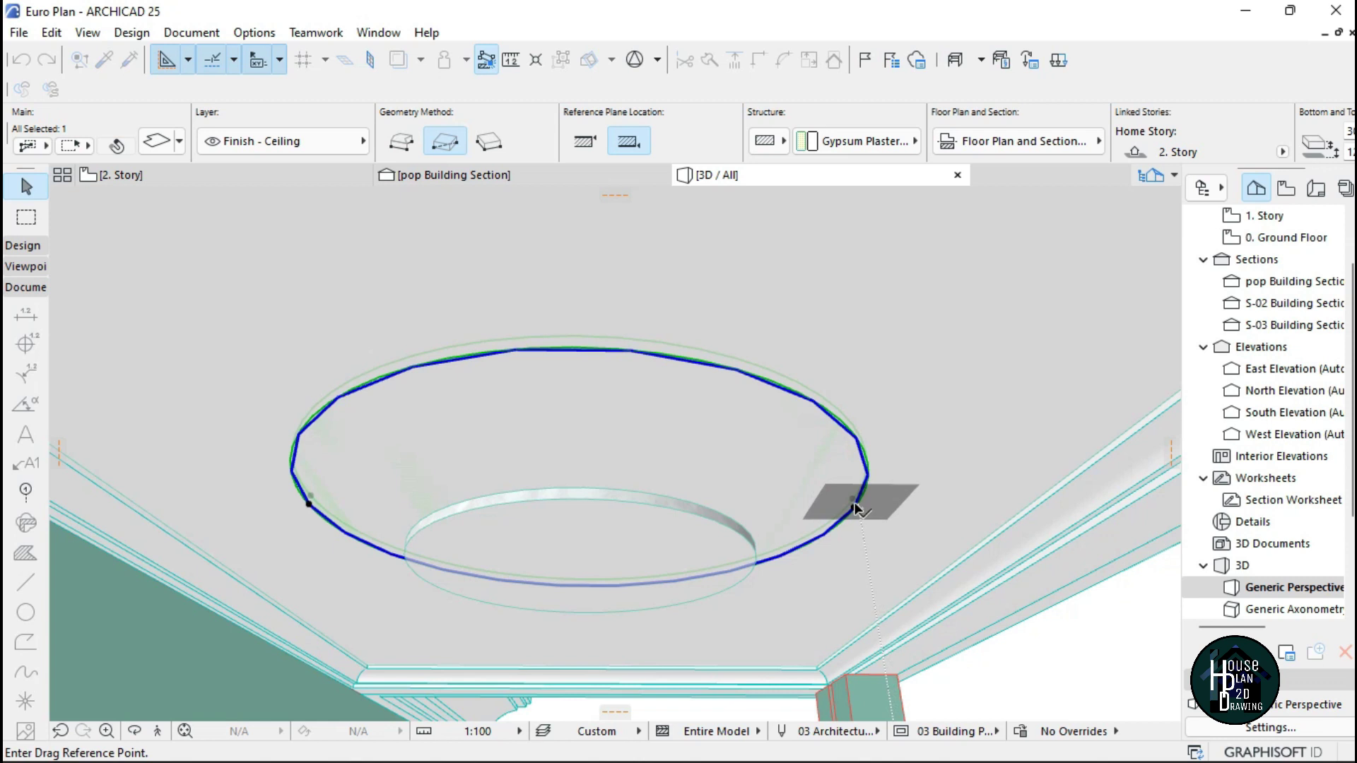
pyautogui.click(855, 508)
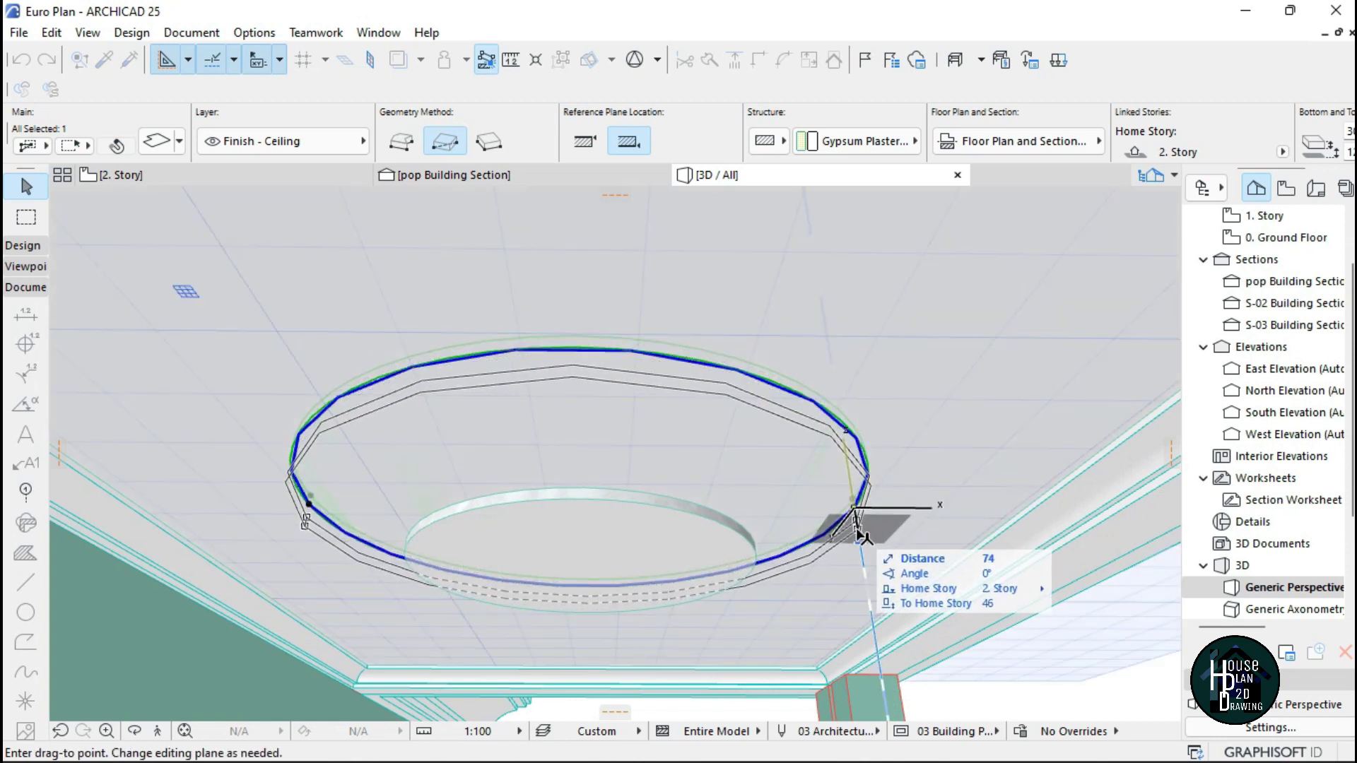
pyautogui.click(858, 525)
pyautogui.press('Escape')
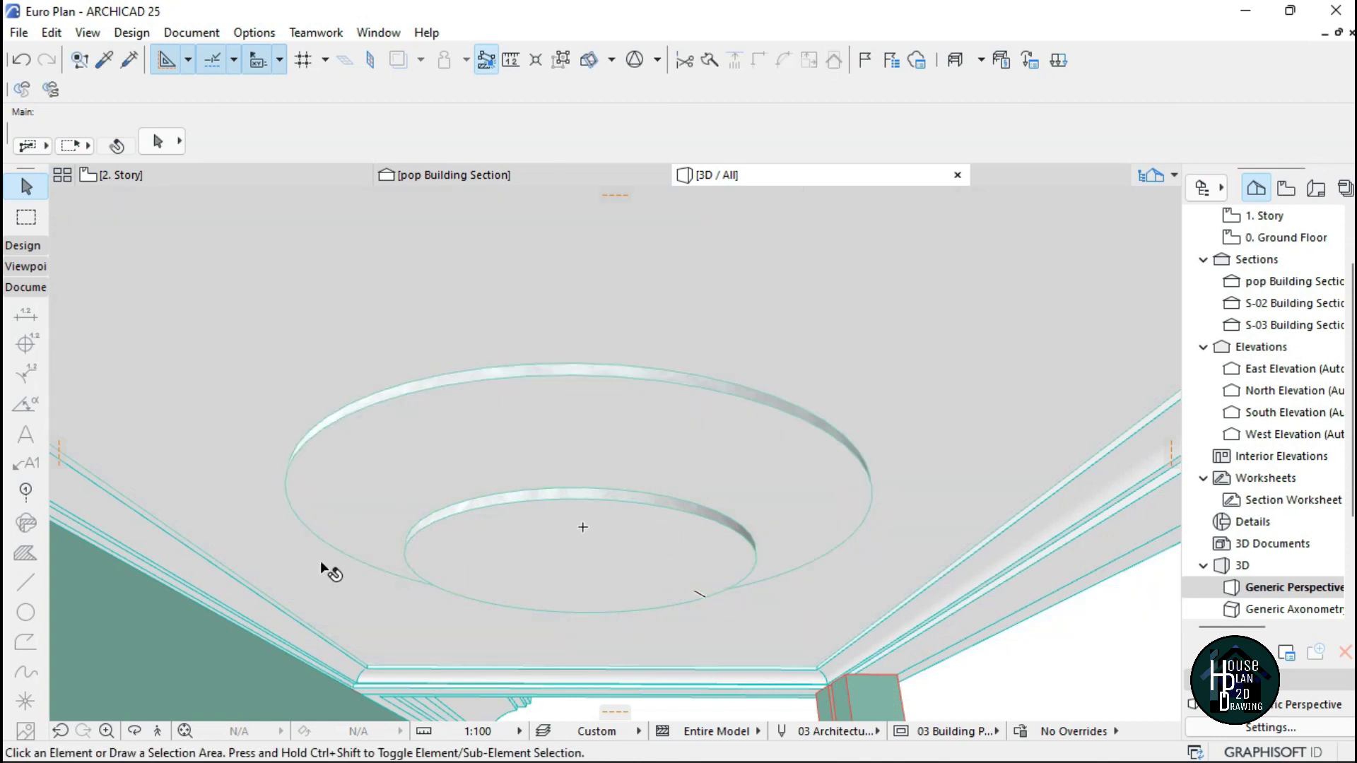
# Step back in 3D to check both lowered circular slabs against the whole porch ceiling
pyautogui.click(154, 709)
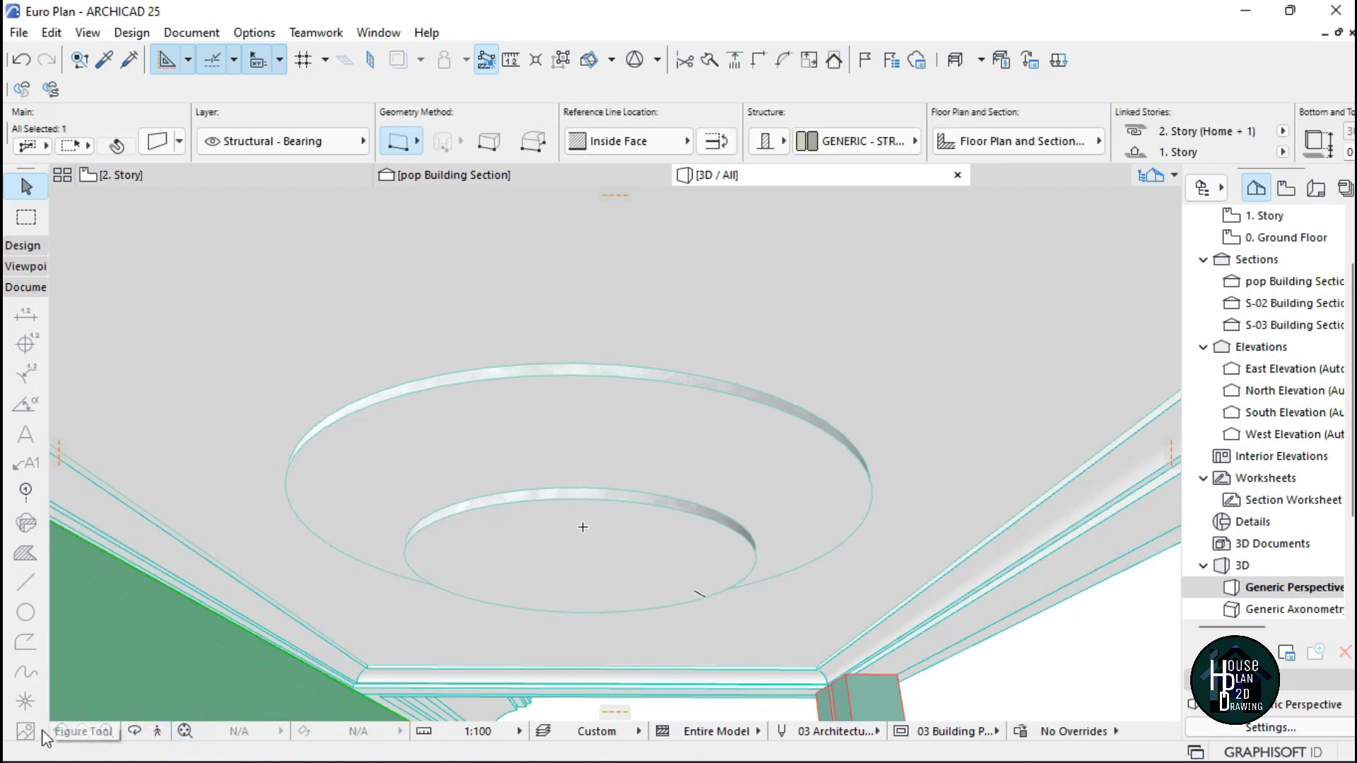
pyautogui.click(157, 732)
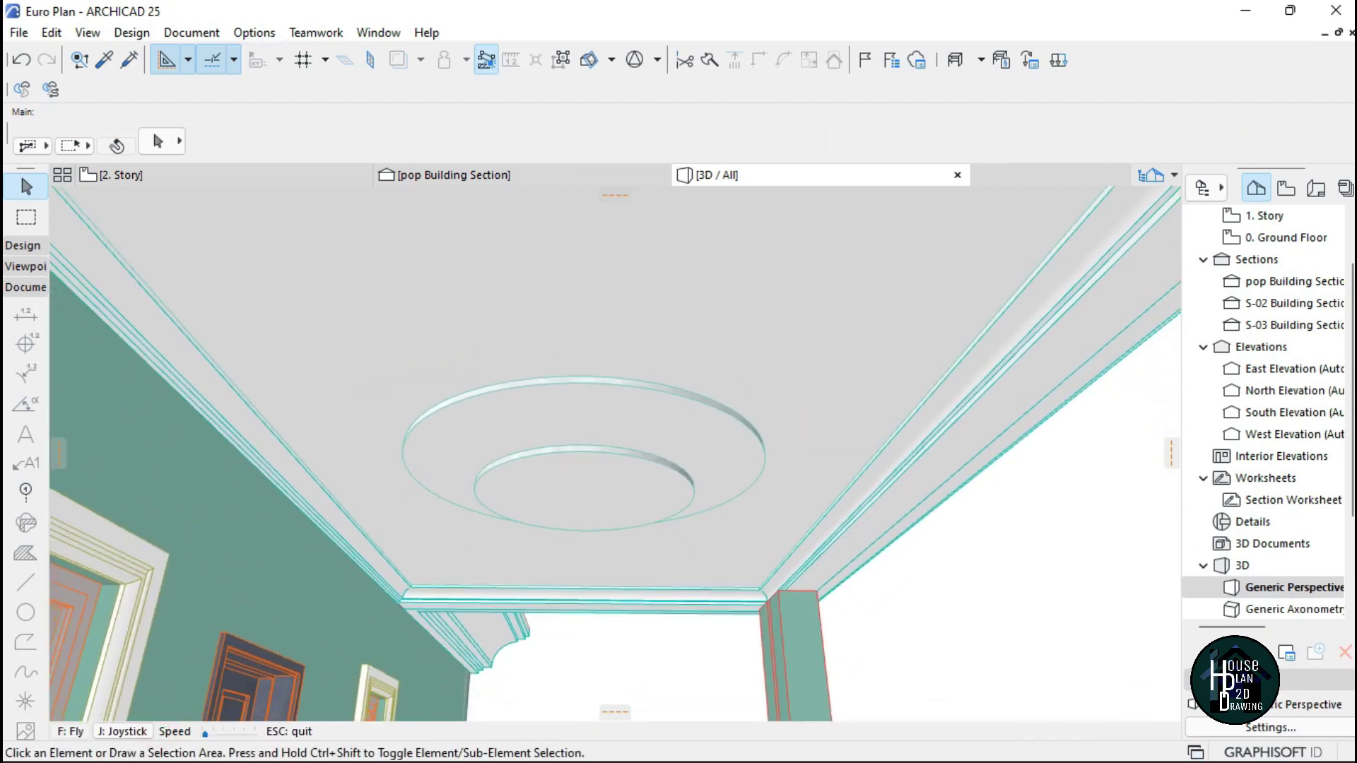
pyautogui.press('Down')
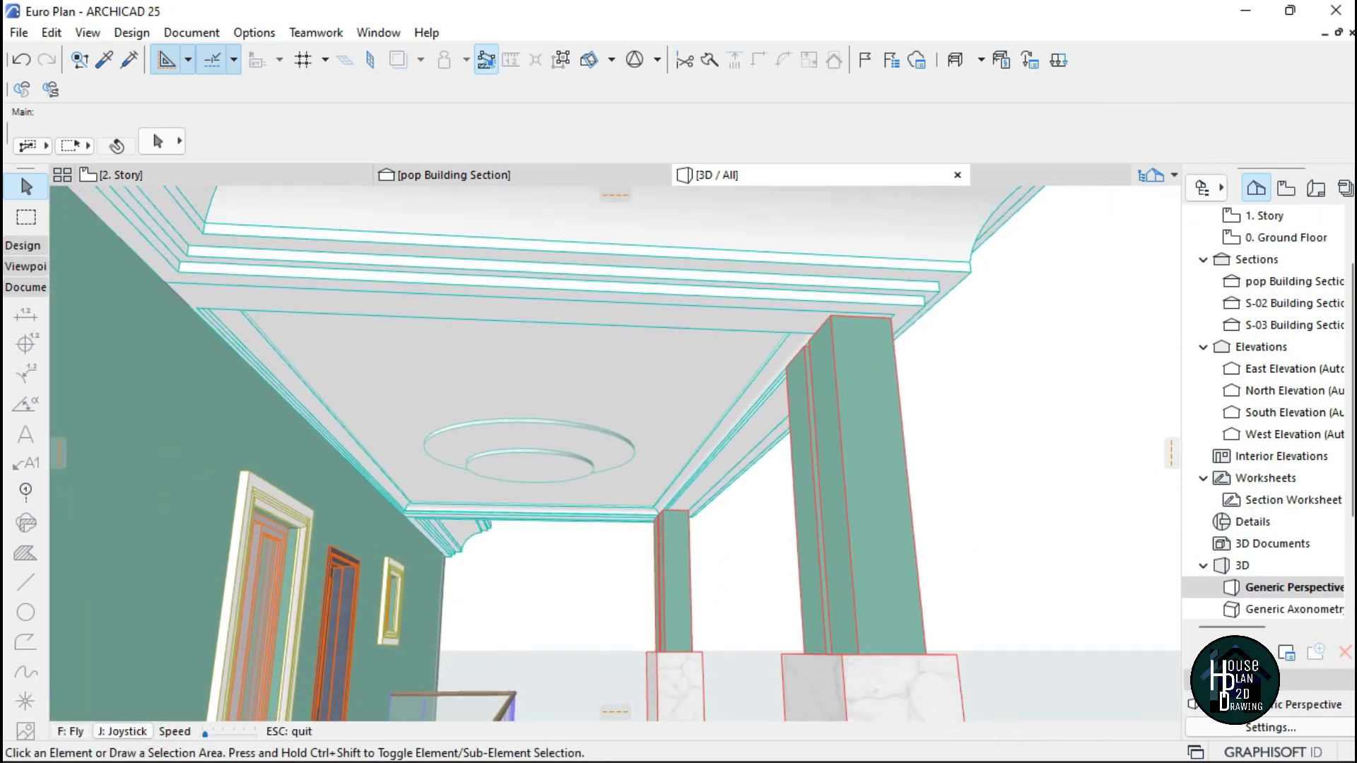
pyautogui.press('Escape')
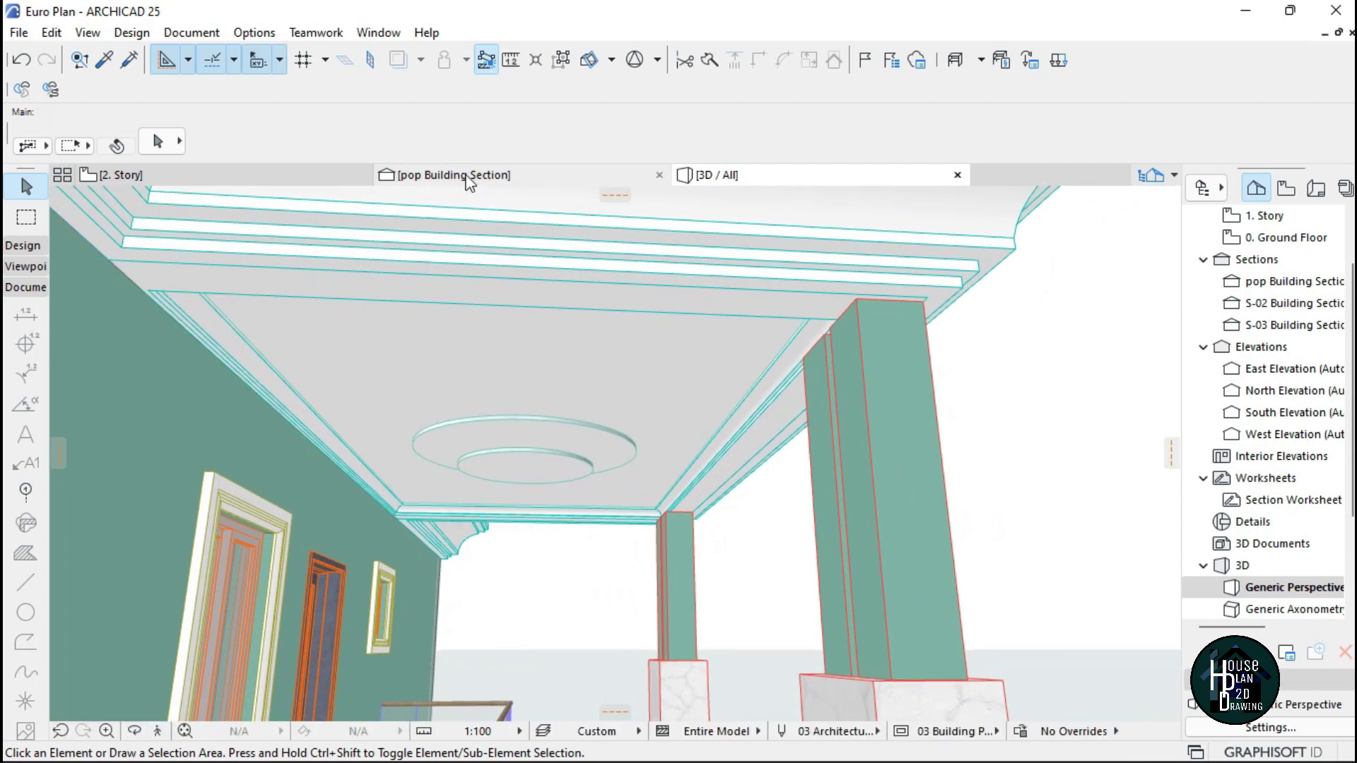
# In the pop Building Section, raise the larger circular slab 41 mm so its top meets the underside of the gypsum ceiling slab
pyautogui.click(472, 182)
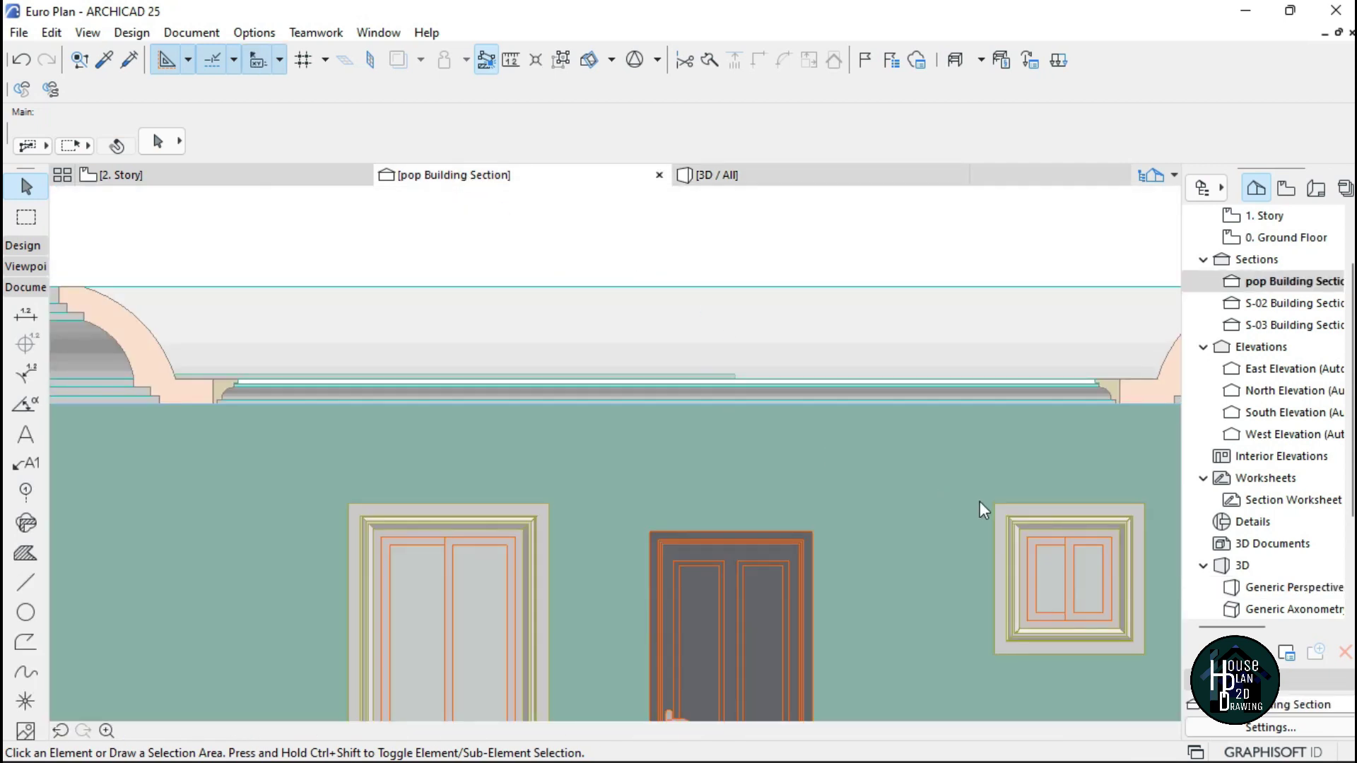
pyautogui.scroll(5, 533, 412)
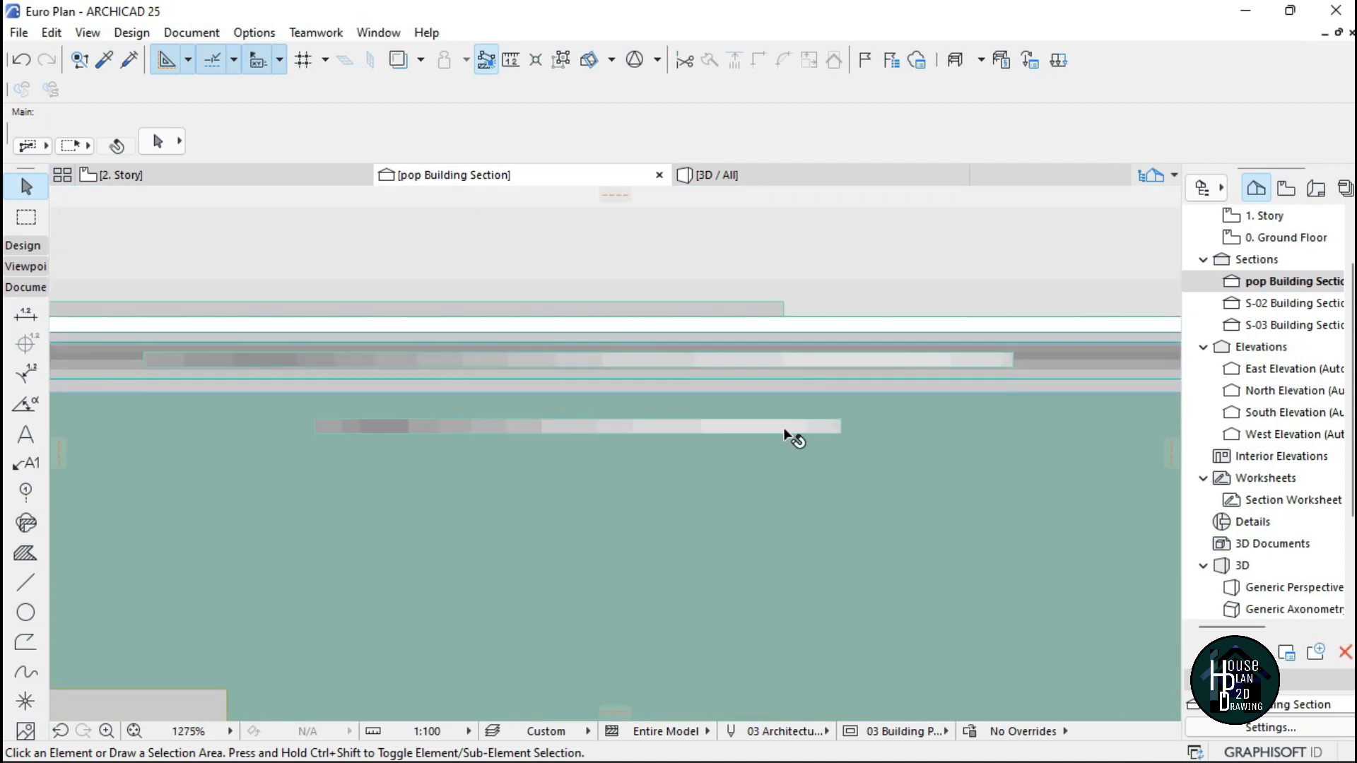
pyautogui.scroll(5, 1030, 328)
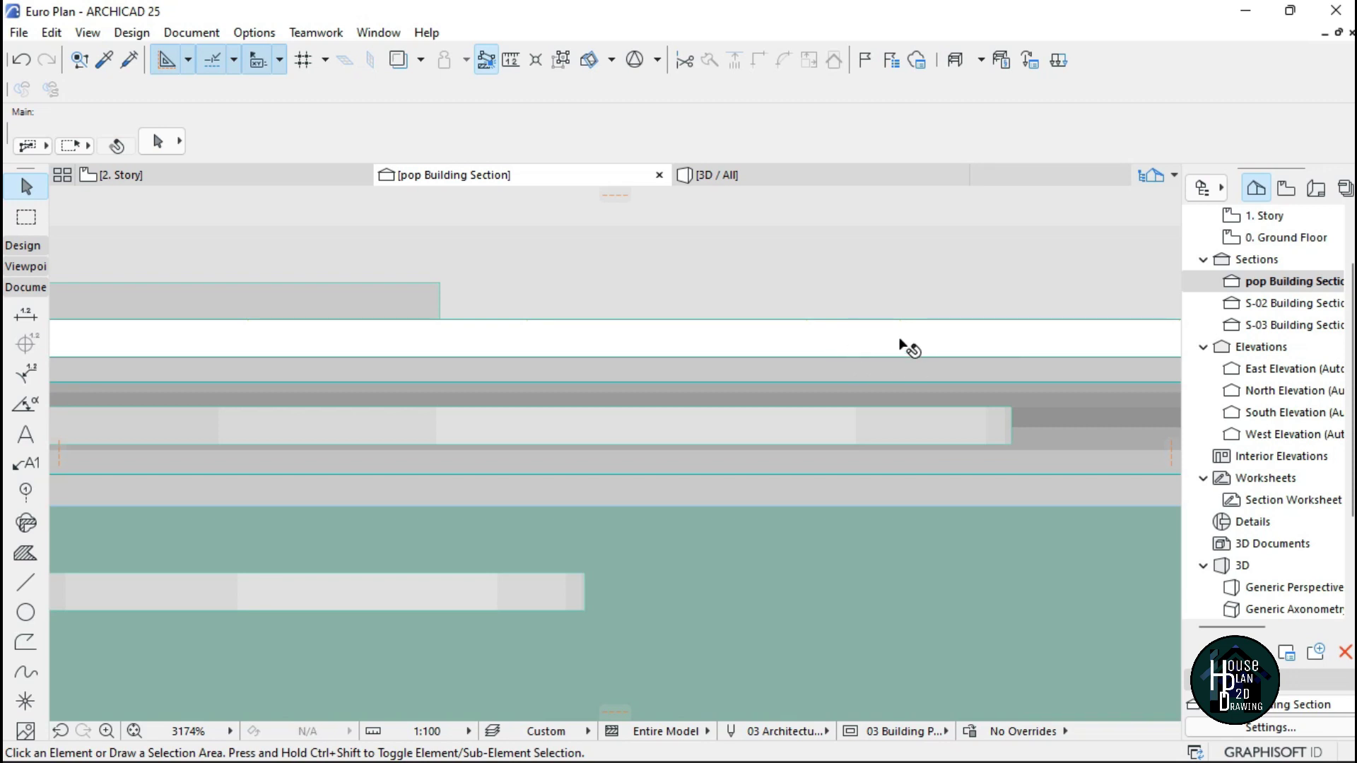
pyautogui.click(896, 428)
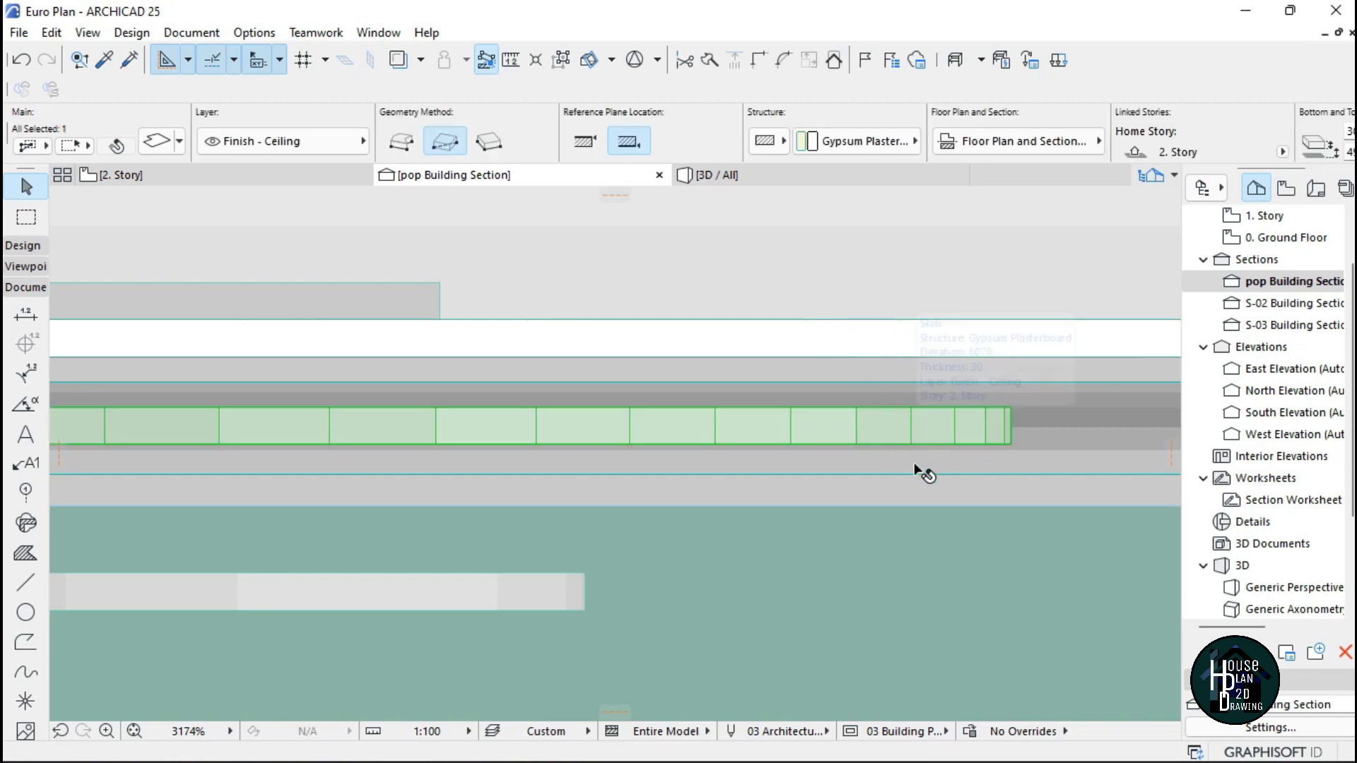
pyautogui.hotkey('ctrl', 'd')
pyautogui.scroll(6, 1012, 403)
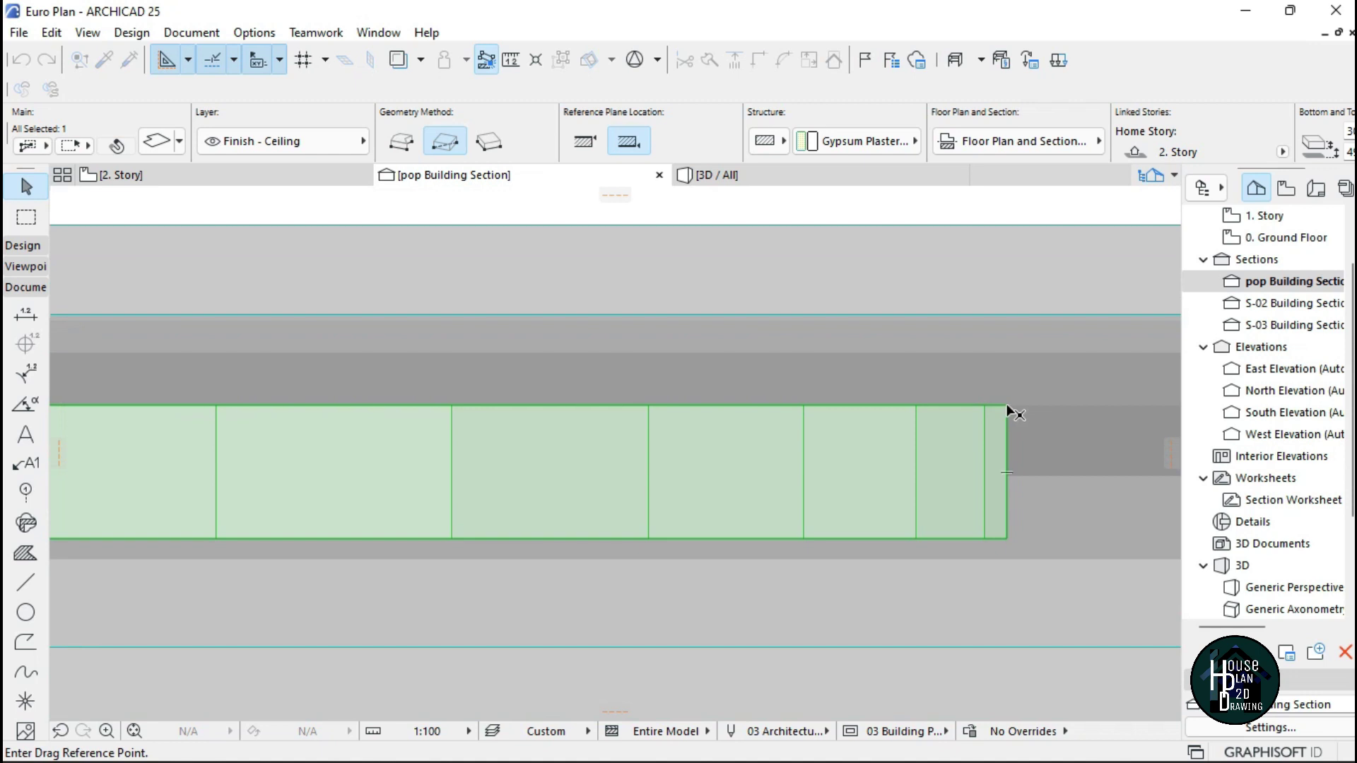
pyautogui.click(1008, 406)
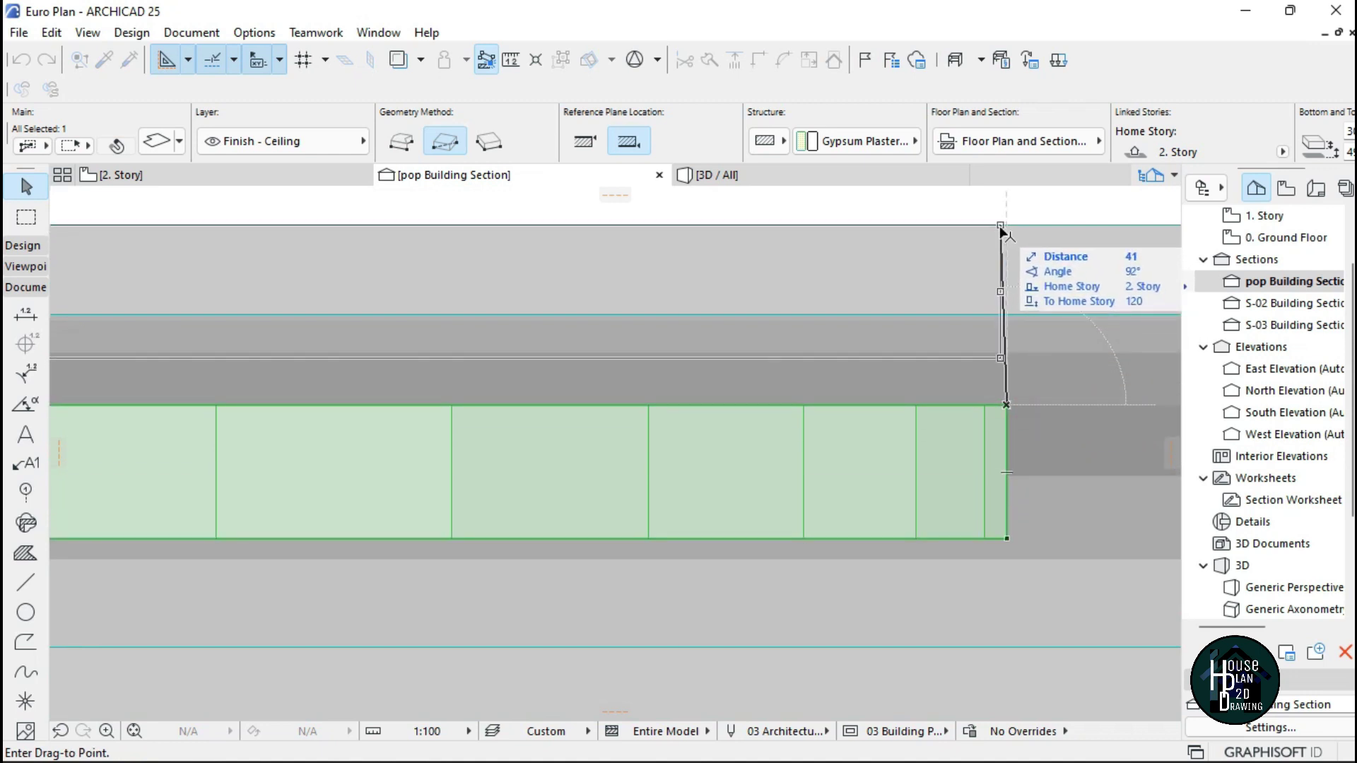
pyautogui.click(1006, 227)
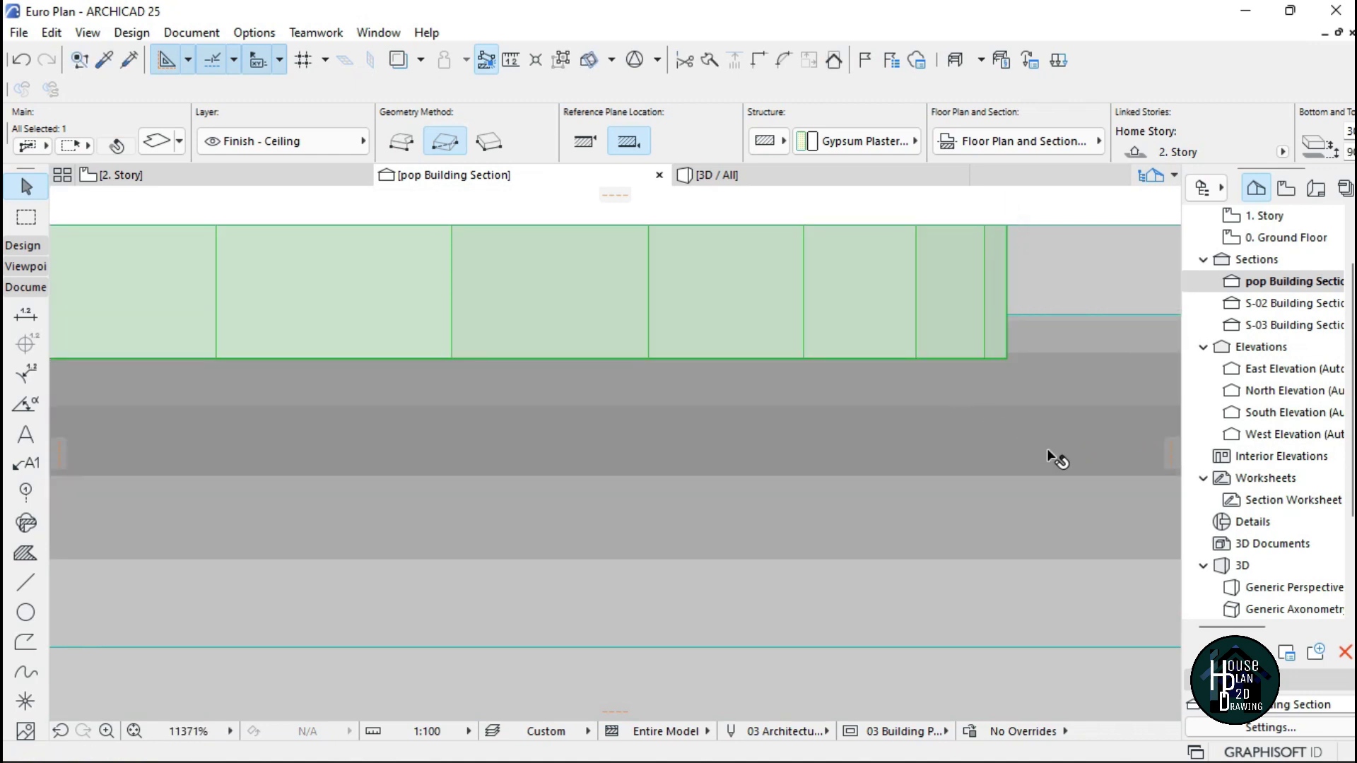
# Raise the larger circular slab a further 5 mm so it embeds slightly in the gypsum ceiling slab
pyautogui.hotkey('ctrl', 'd')
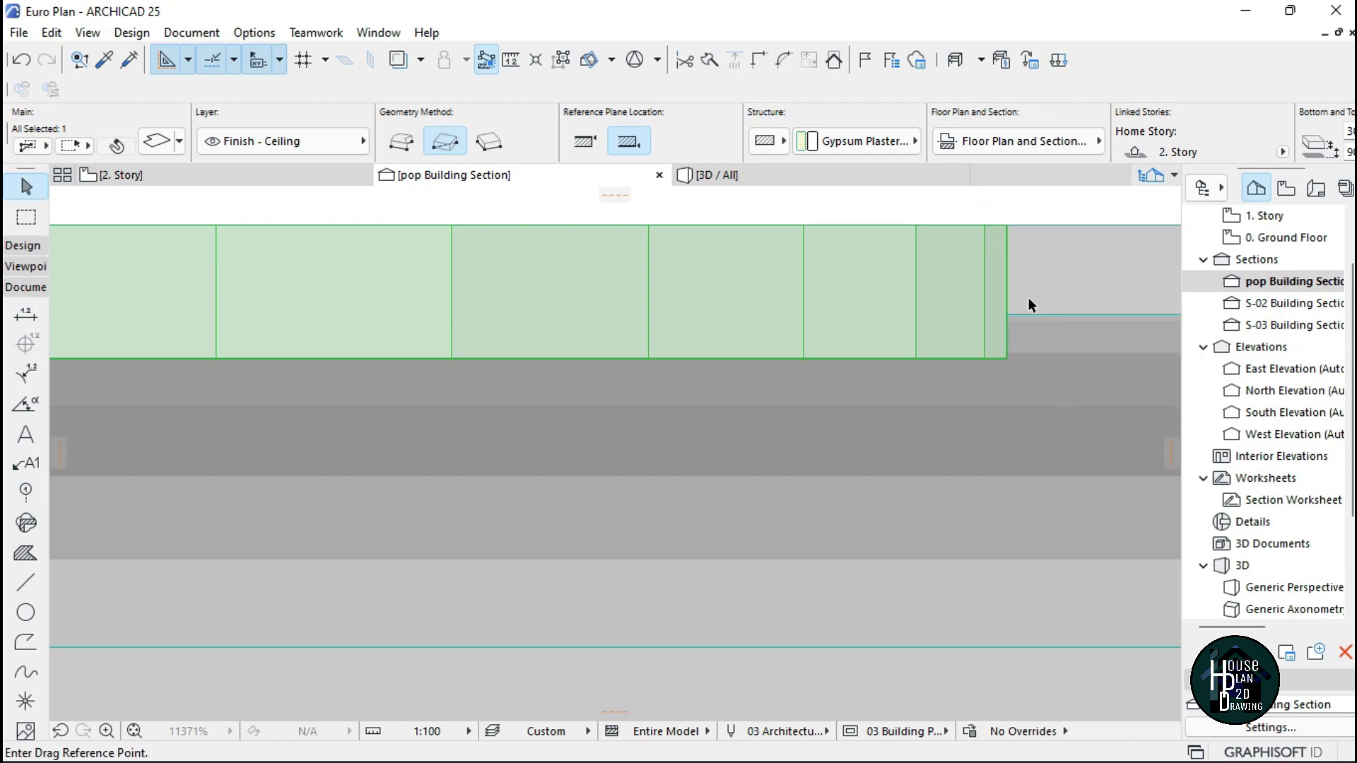
pyautogui.click(1007, 225)
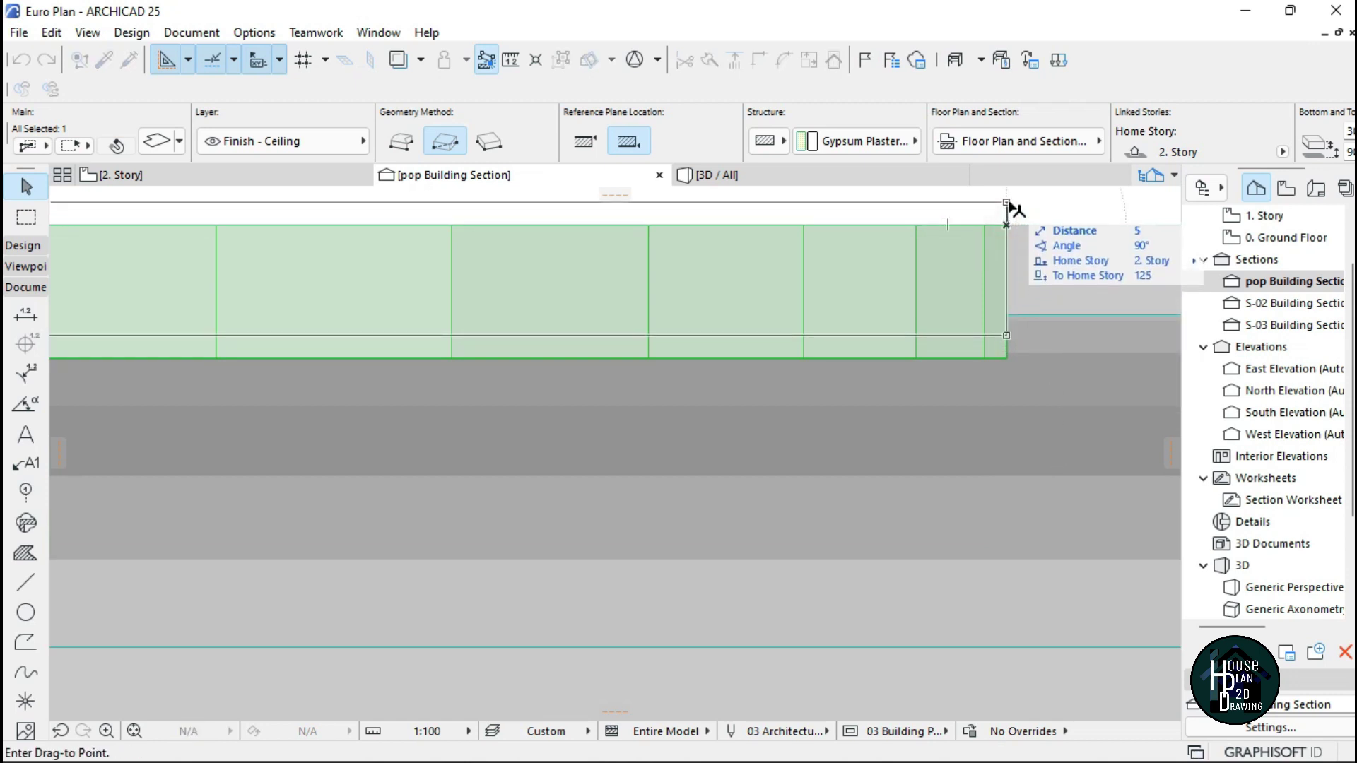
pyautogui.click(1006, 203)
pyautogui.press('Escape')
# Move the smaller circular slab straight up in the section until it sits directly under the larger circular slab
pyautogui.scroll(-5, 801, 321)
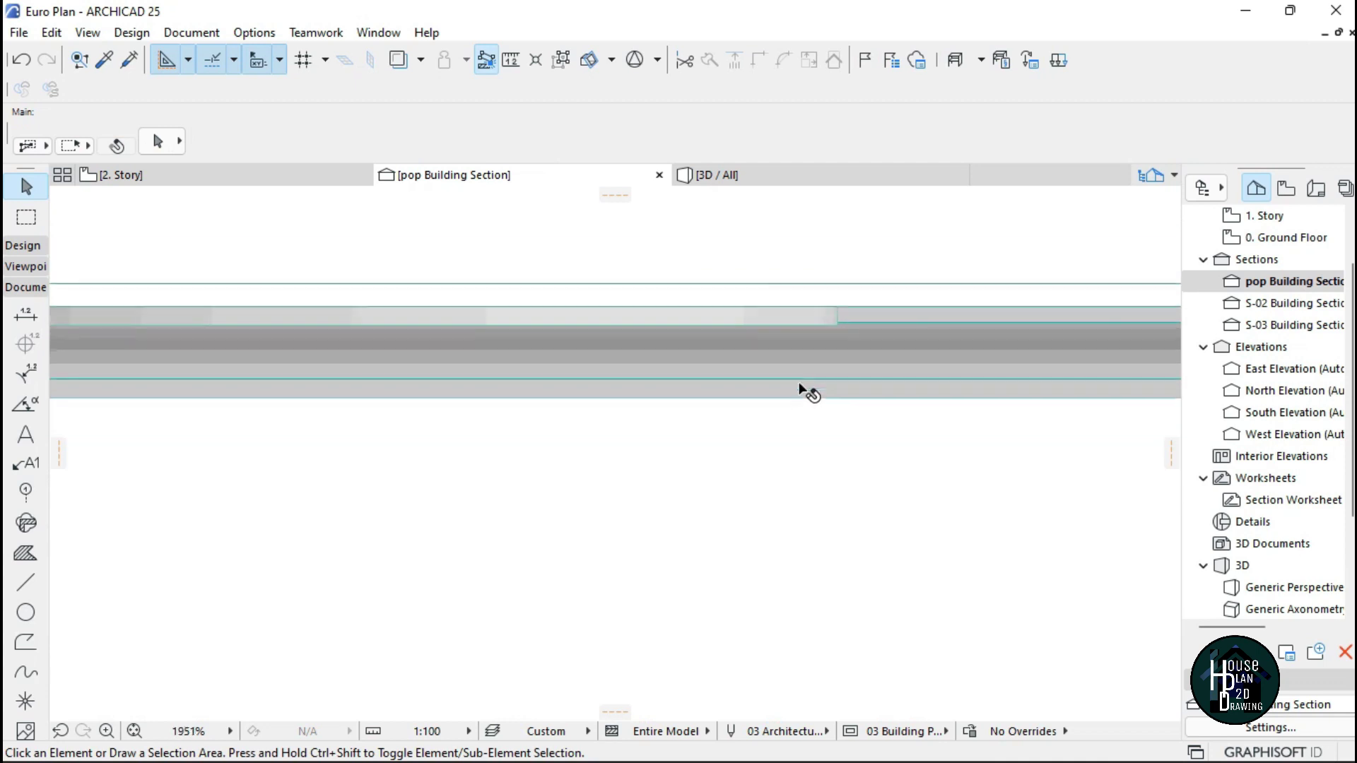
pyautogui.scroll(-4, 697, 281)
pyautogui.scroll(5, 678, 410)
pyautogui.click(726, 509)
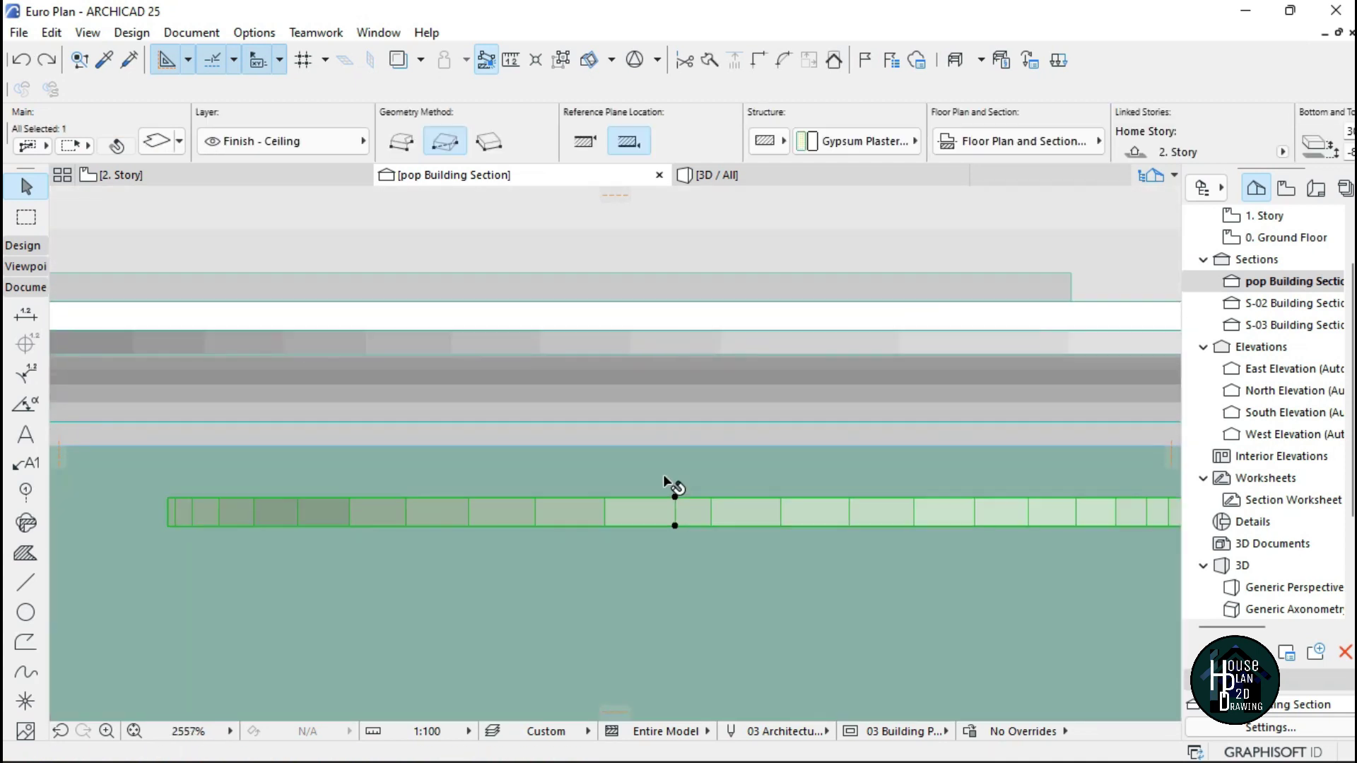
pyautogui.scroll(1, 715, 487)
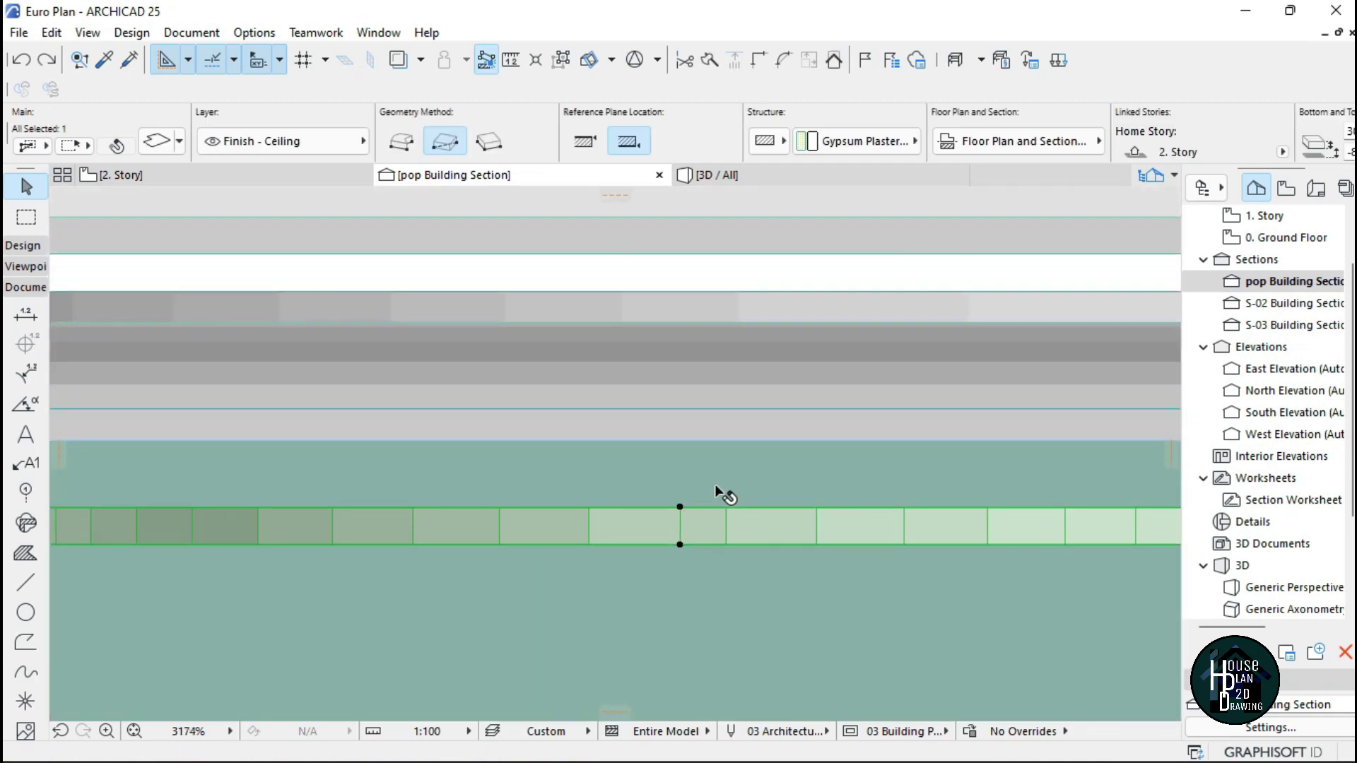
pyautogui.click(679, 506)
pyautogui.scroll(-7, 647, 495)
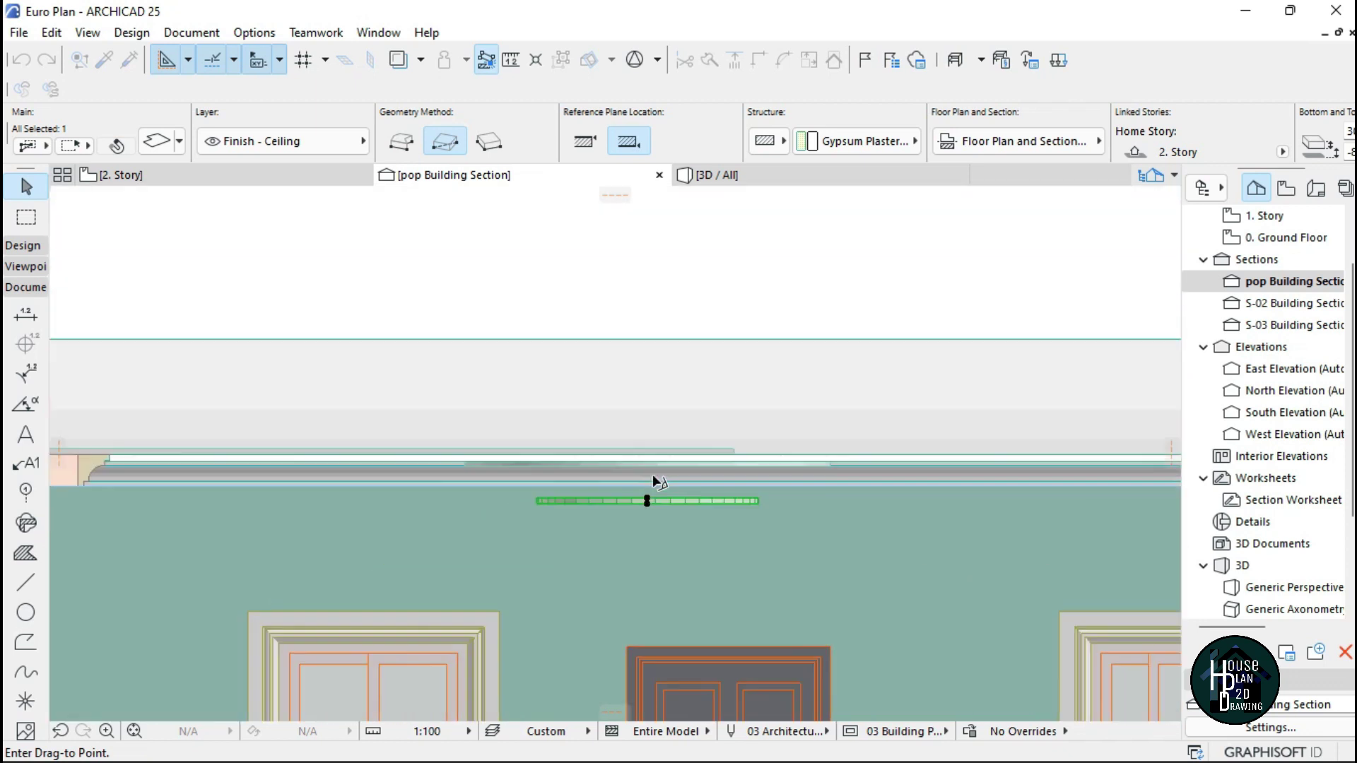
pyautogui.scroll(6, 652, 473)
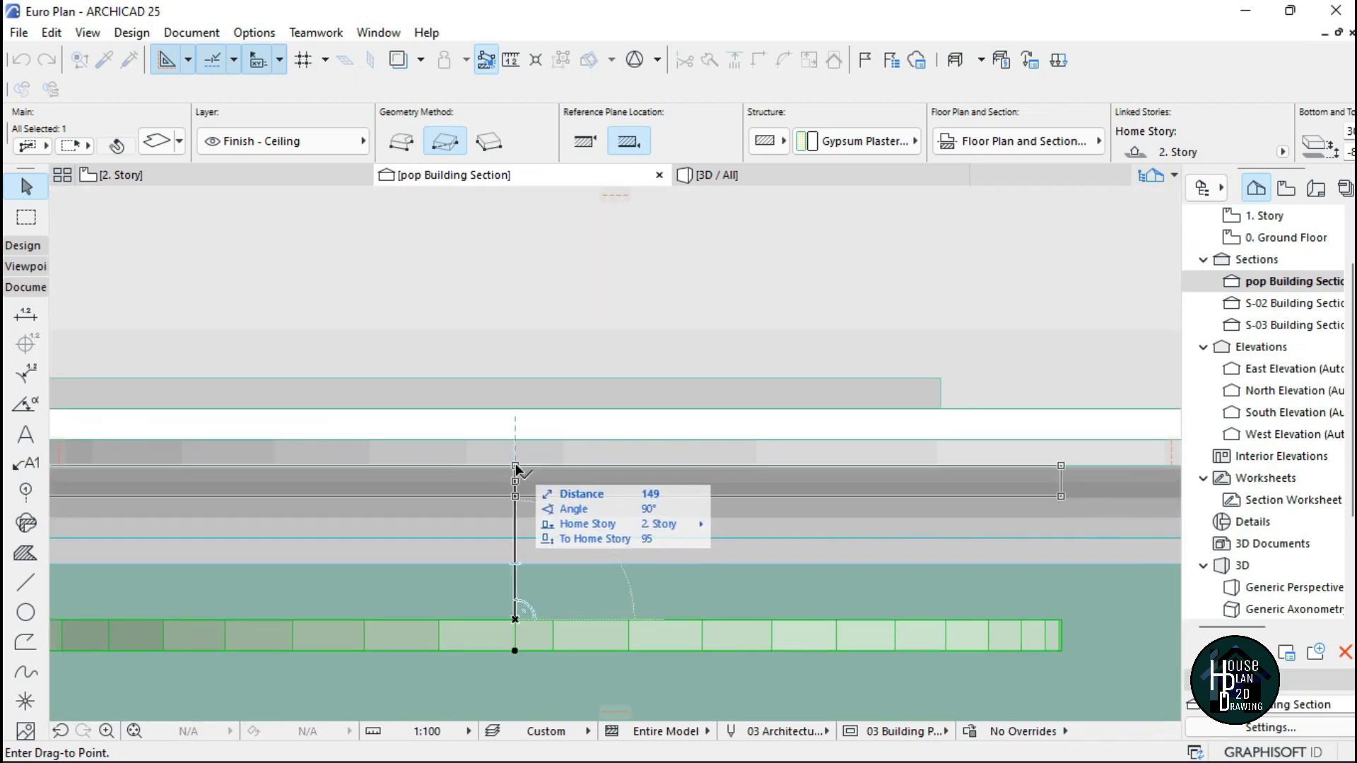
pyautogui.click(516, 455)
pyautogui.press('Escape')
# Inspect the two stacked circular slabs in 3D from beneath the porch ceiling, both from a distance and close up
pyautogui.scroll(-5, 562, 478)
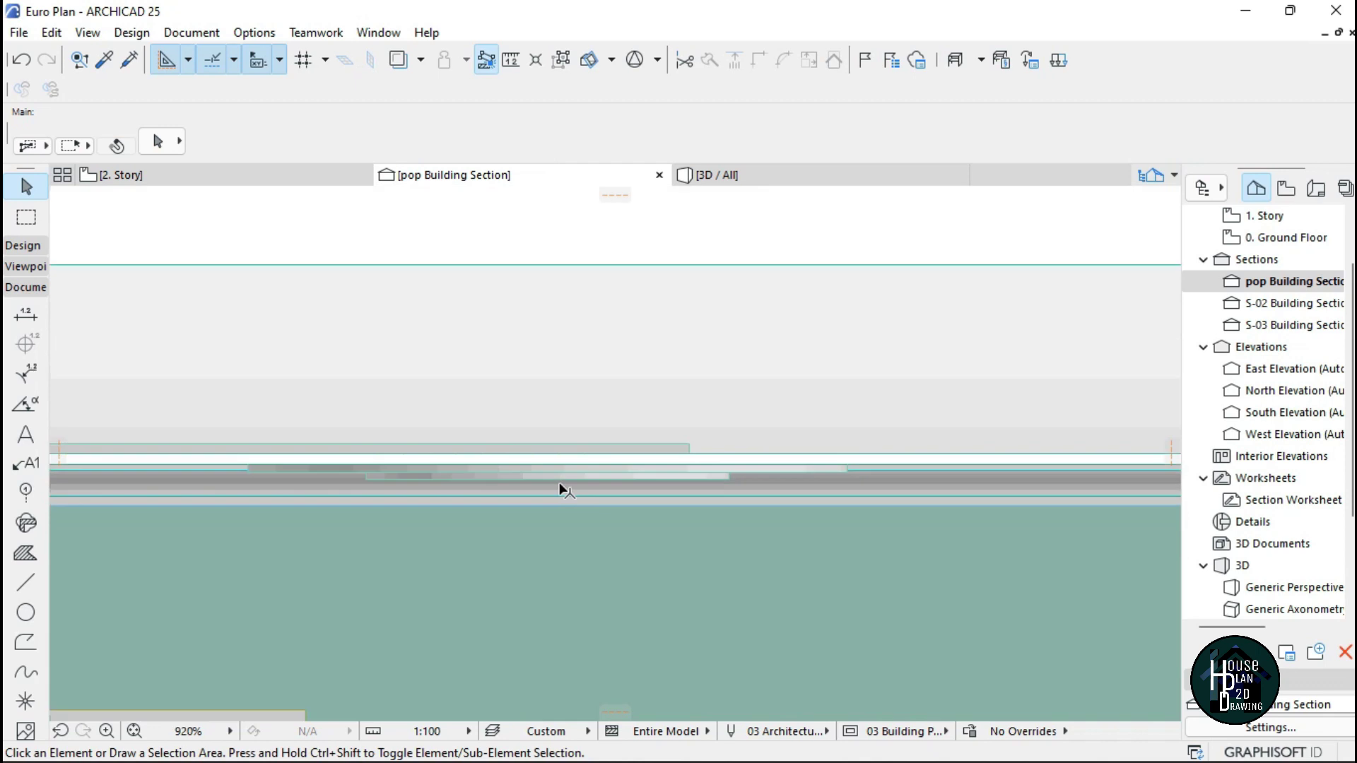
pyautogui.scroll(-8, 559, 483)
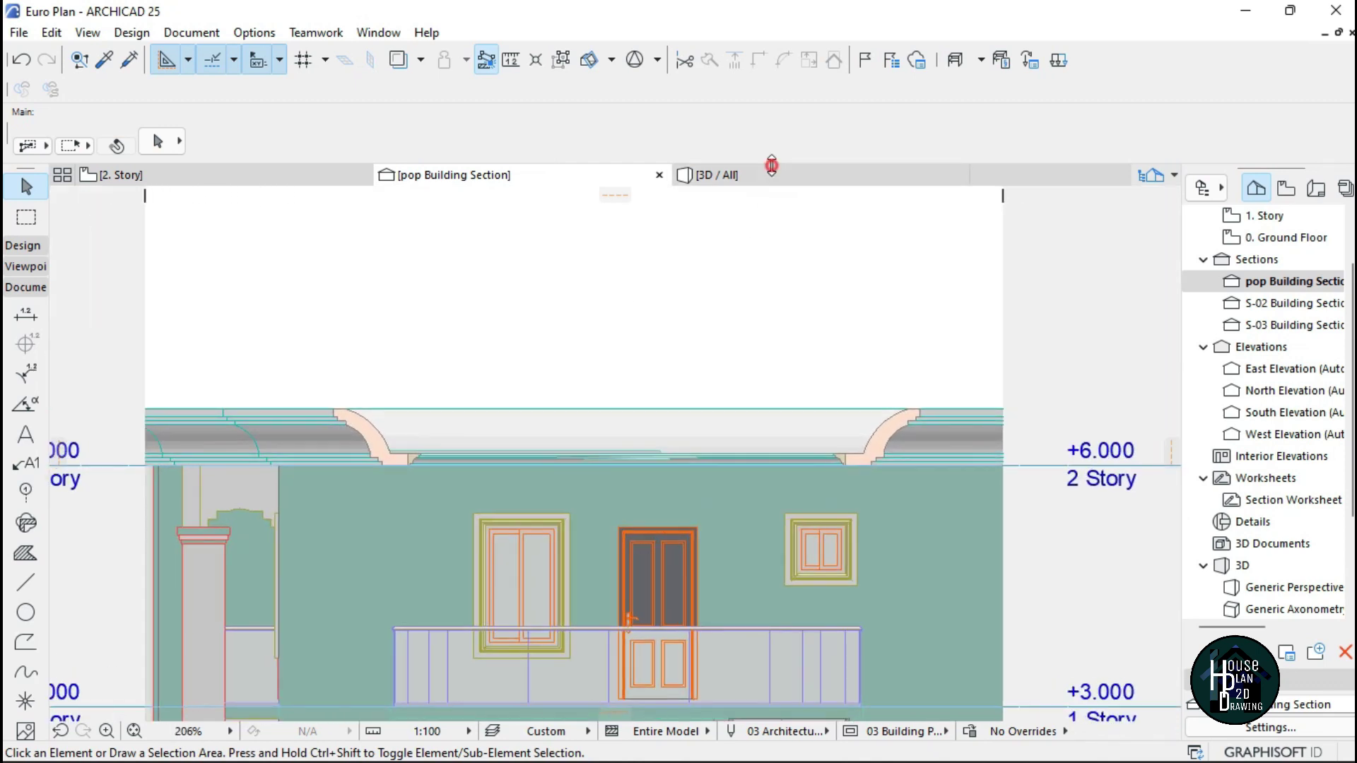
pyautogui.click(771, 170)
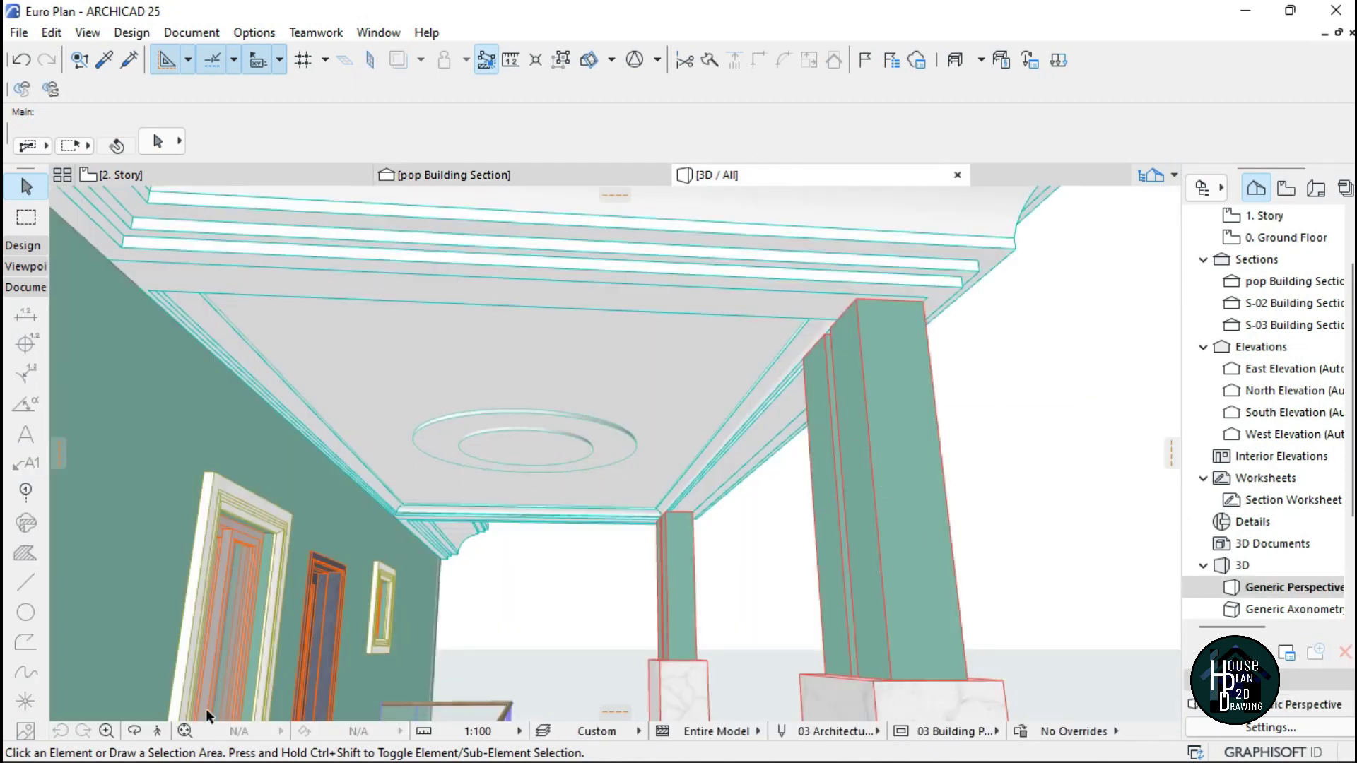
pyautogui.click(157, 733)
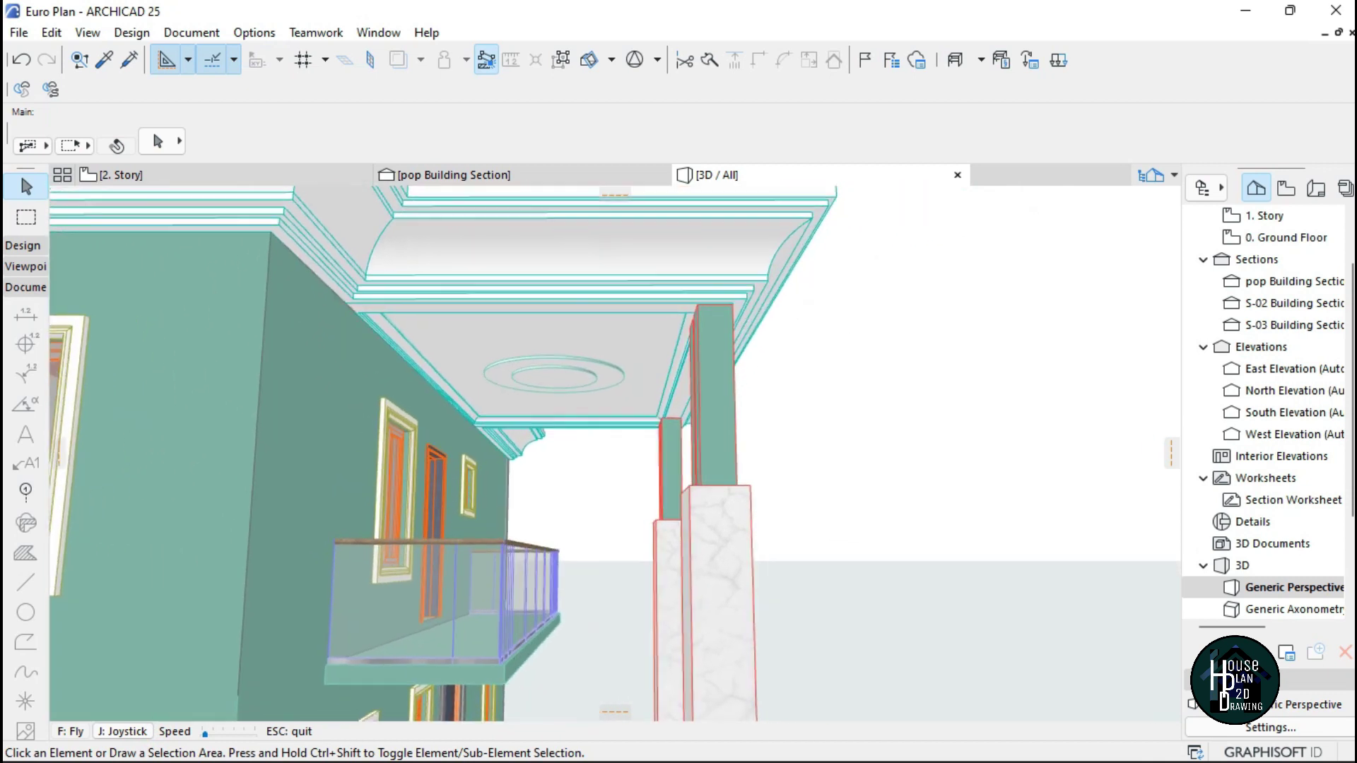
pyautogui.press('Up')
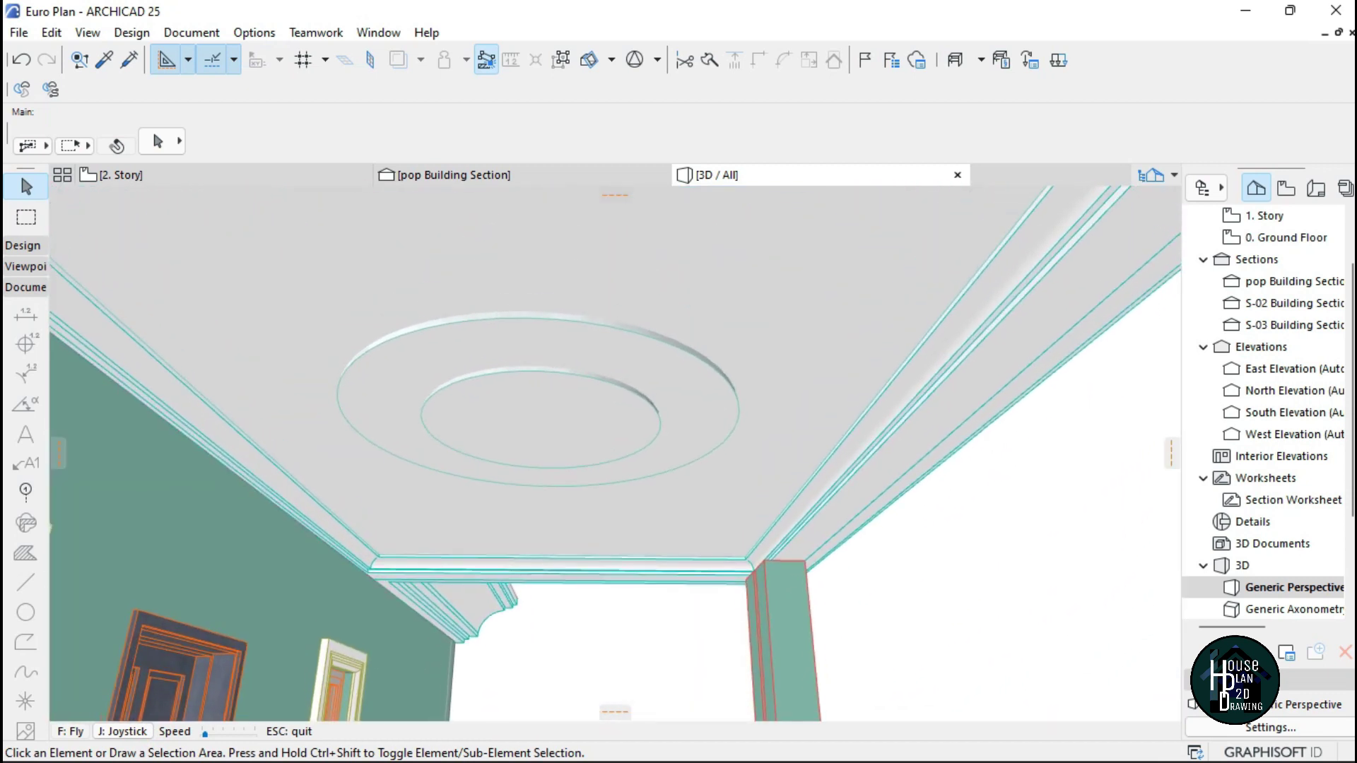
pyautogui.press('Up')
pyautogui.press('Down')
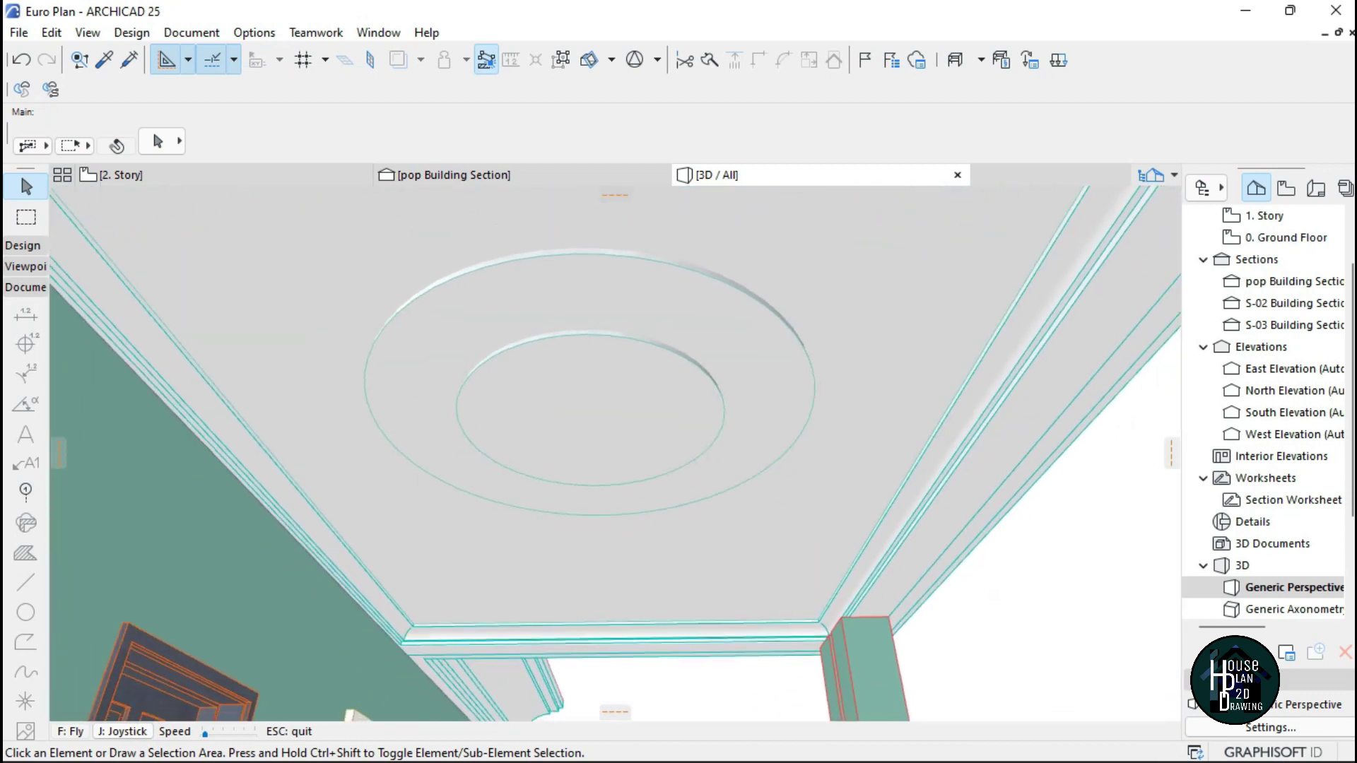
pyautogui.press('Up')
pyautogui.press('Escape')
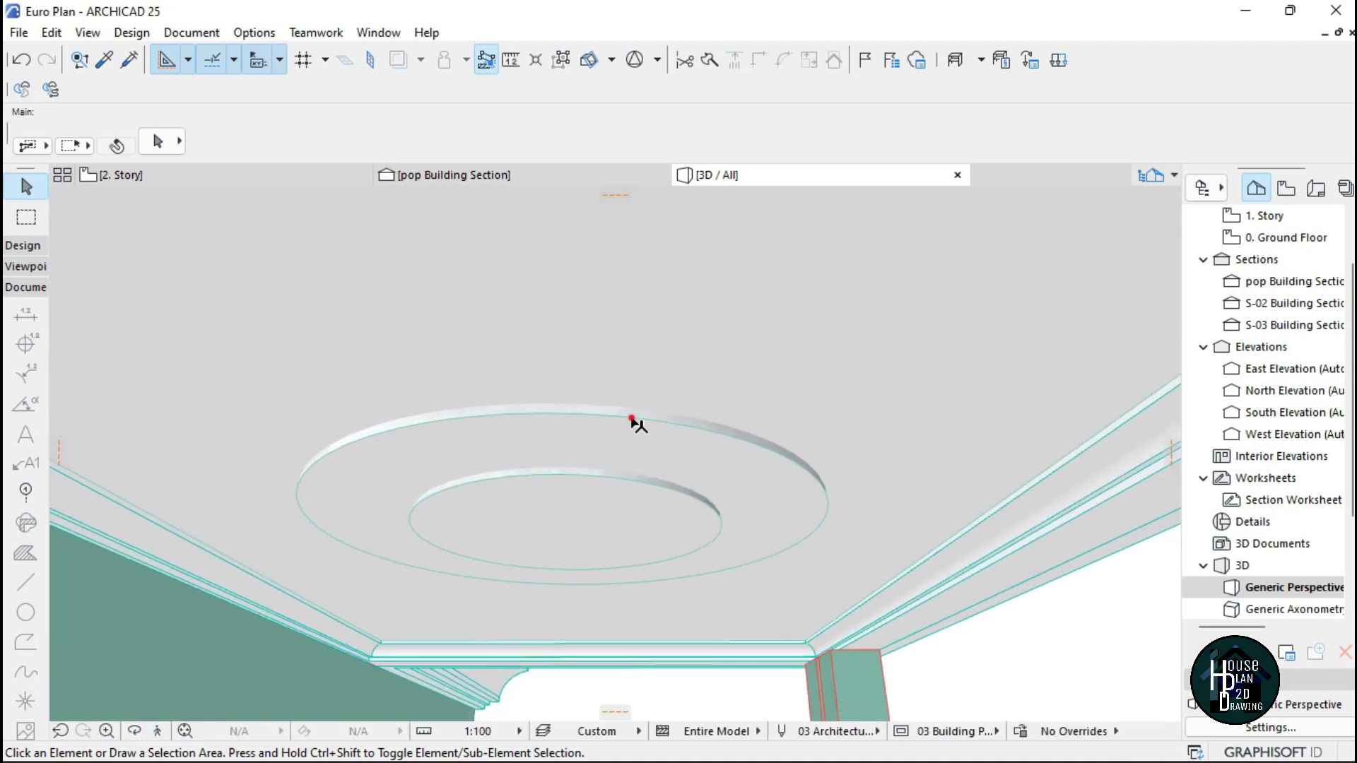
# Override the edge surface of both circular slabs with Paint - Celadon
pyautogui.click(632, 421)
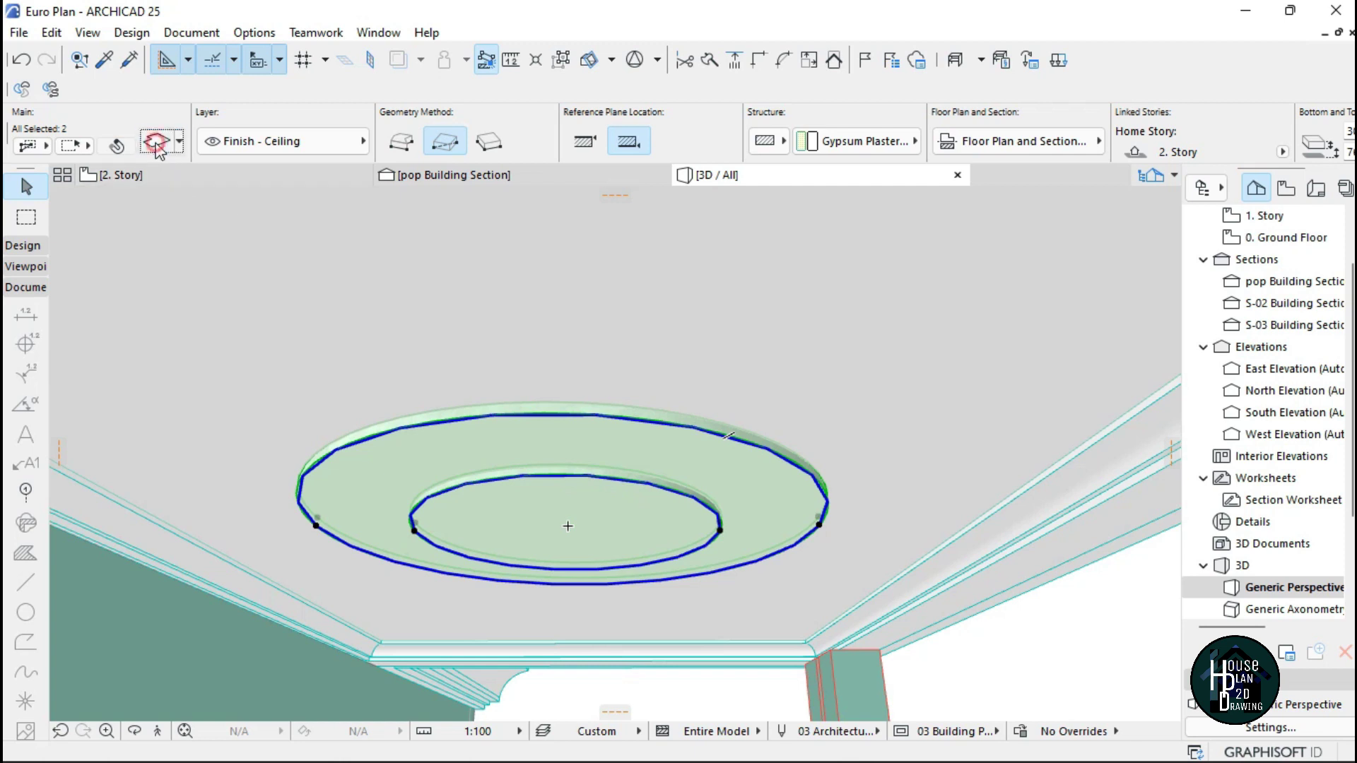
pyautogui.click(157, 143)
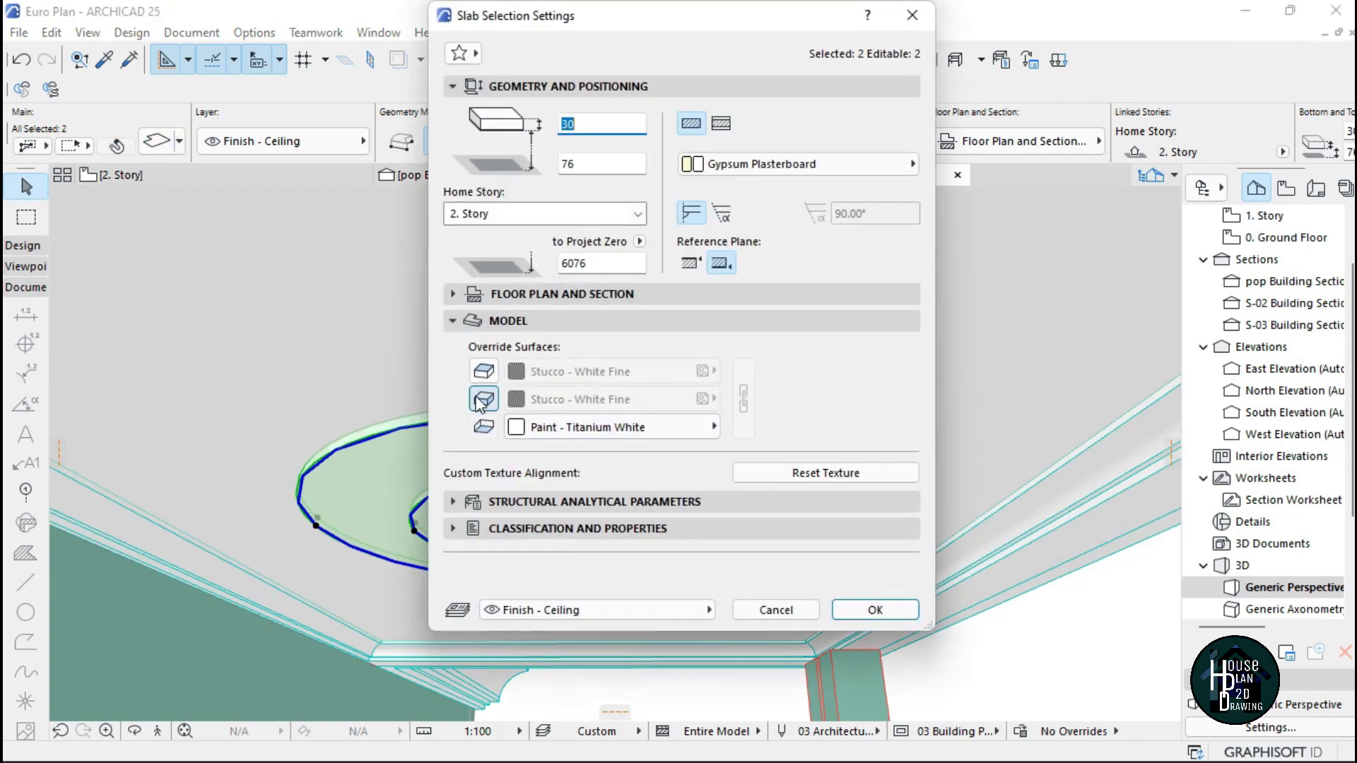
pyautogui.click(549, 404)
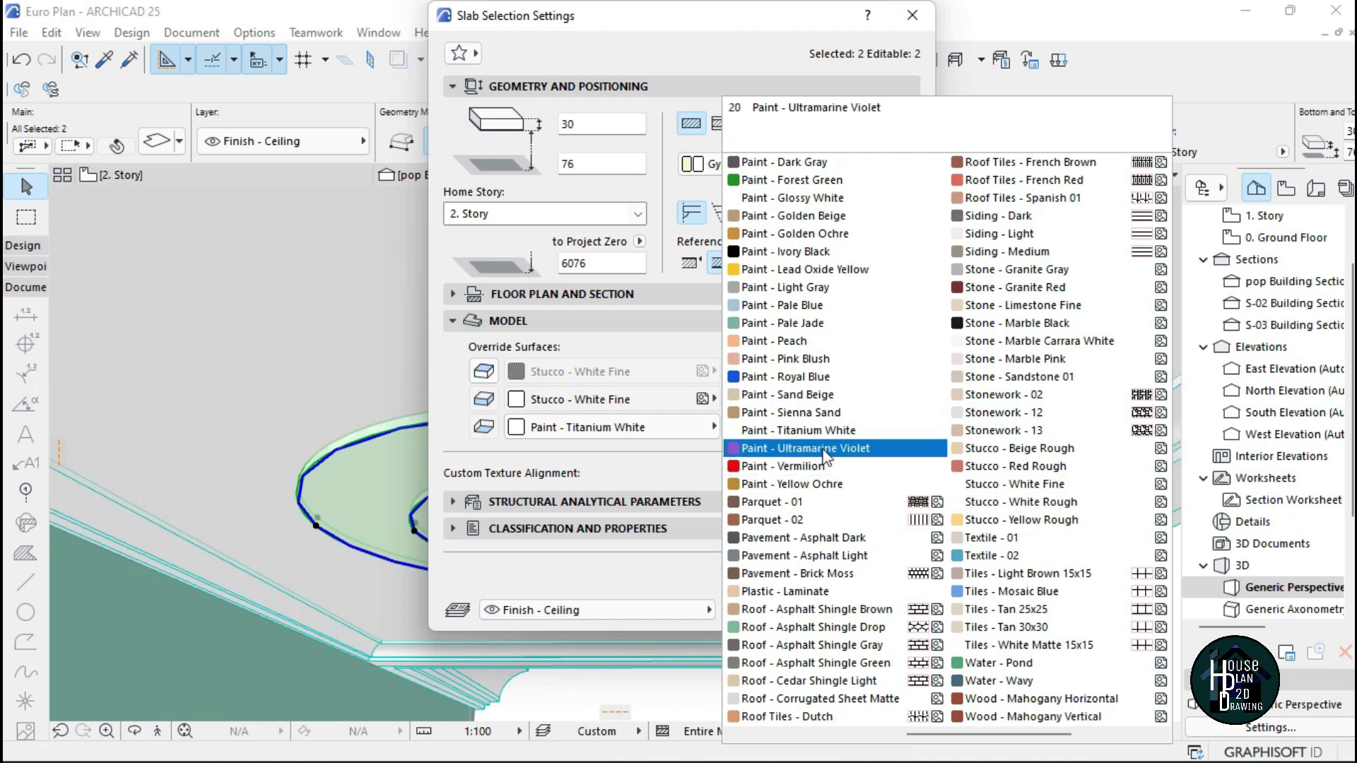
pyautogui.scroll(3, 870, 472)
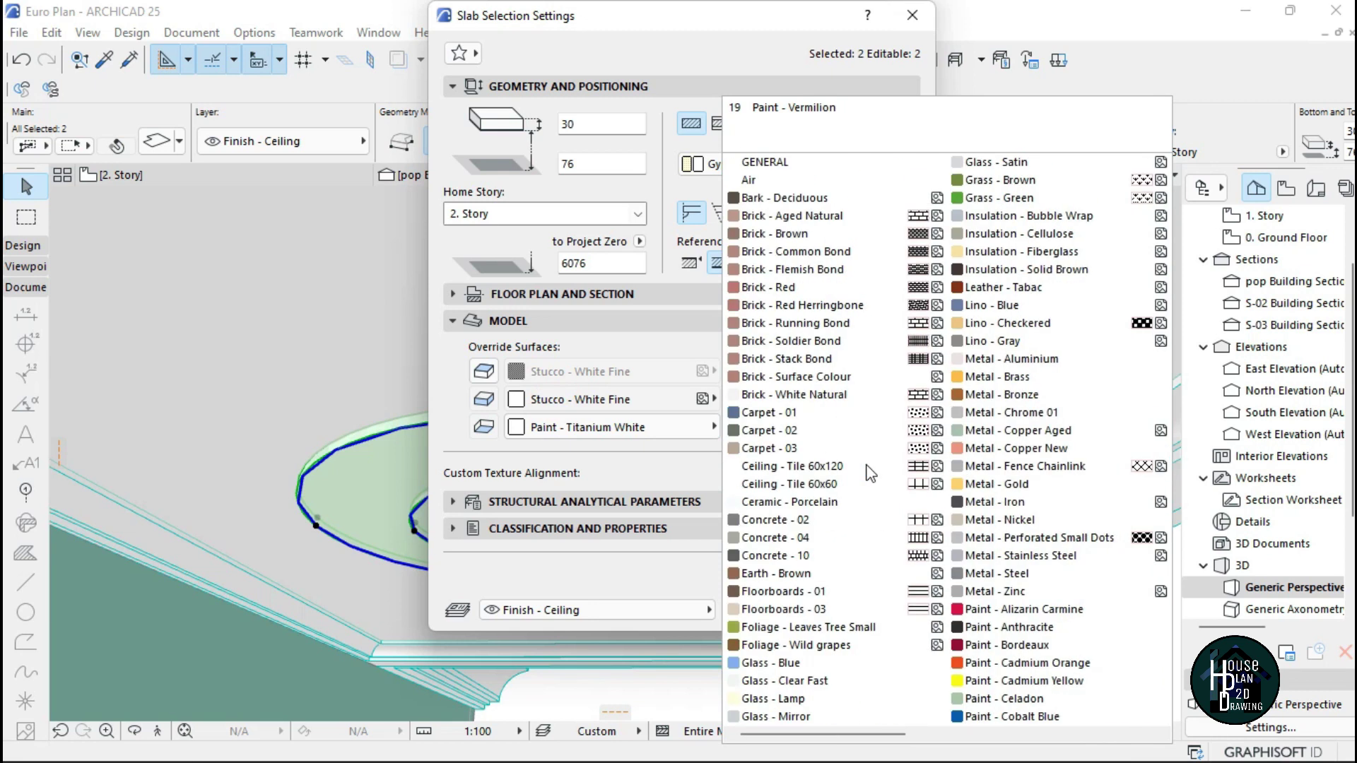
pyautogui.click(1015, 700)
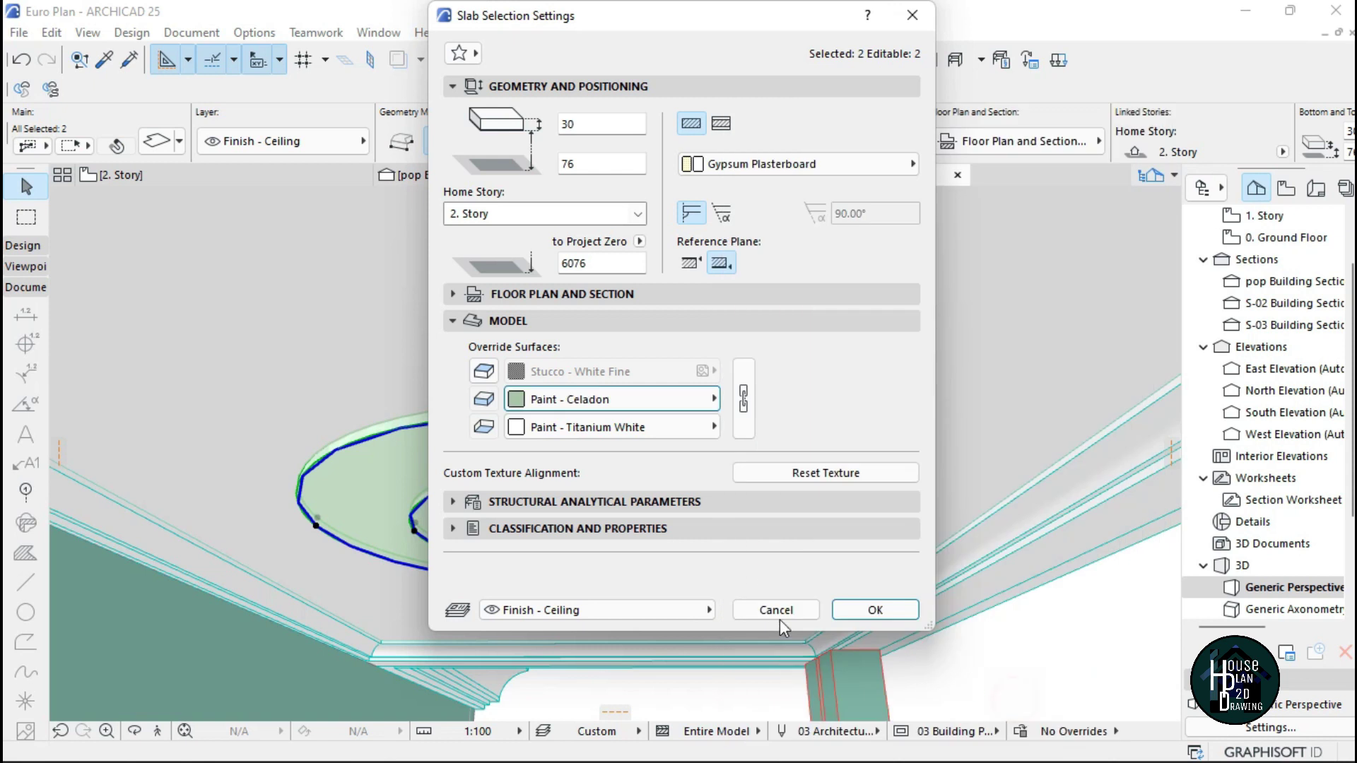
pyautogui.click(876, 611)
pyautogui.press('Escape')
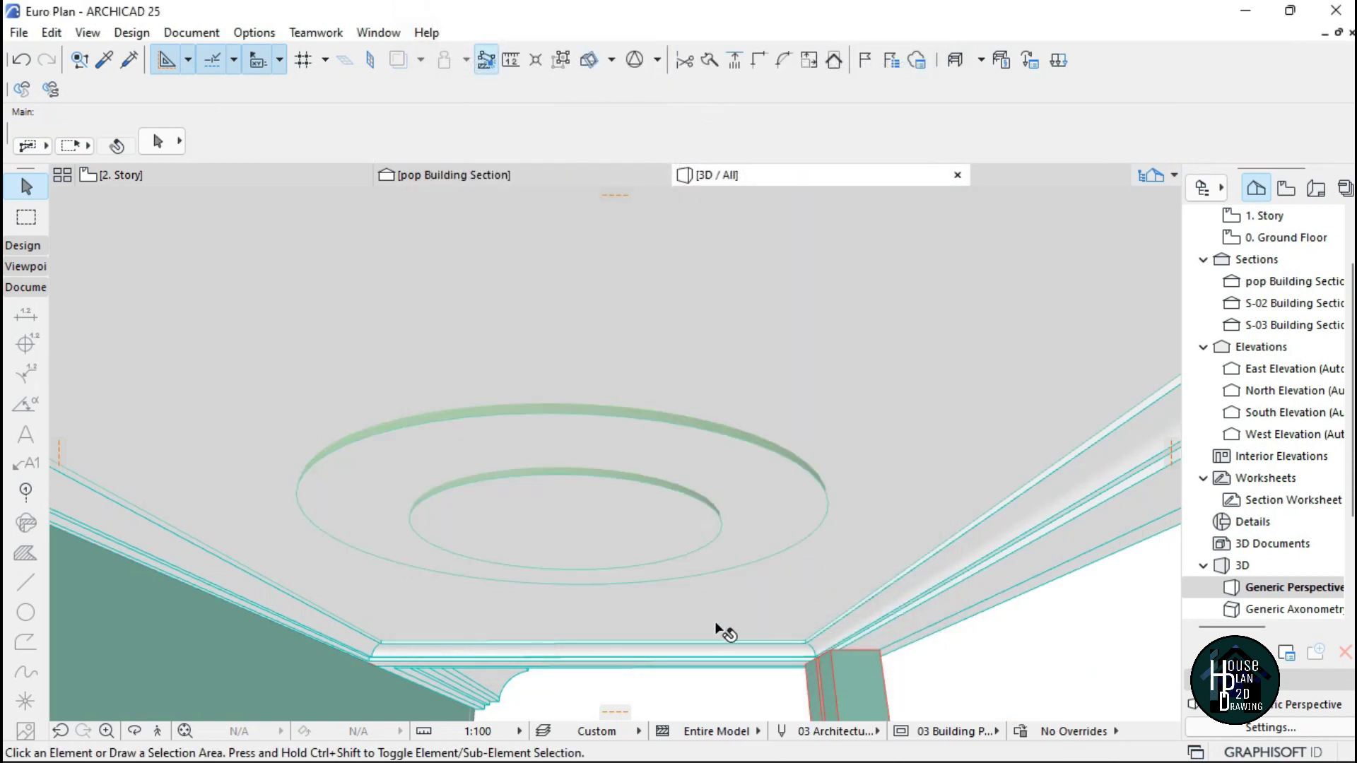
# Walk around in 3D to examine the recoloured circular slab edges against the whole porch ceiling
pyautogui.click(169, 734)
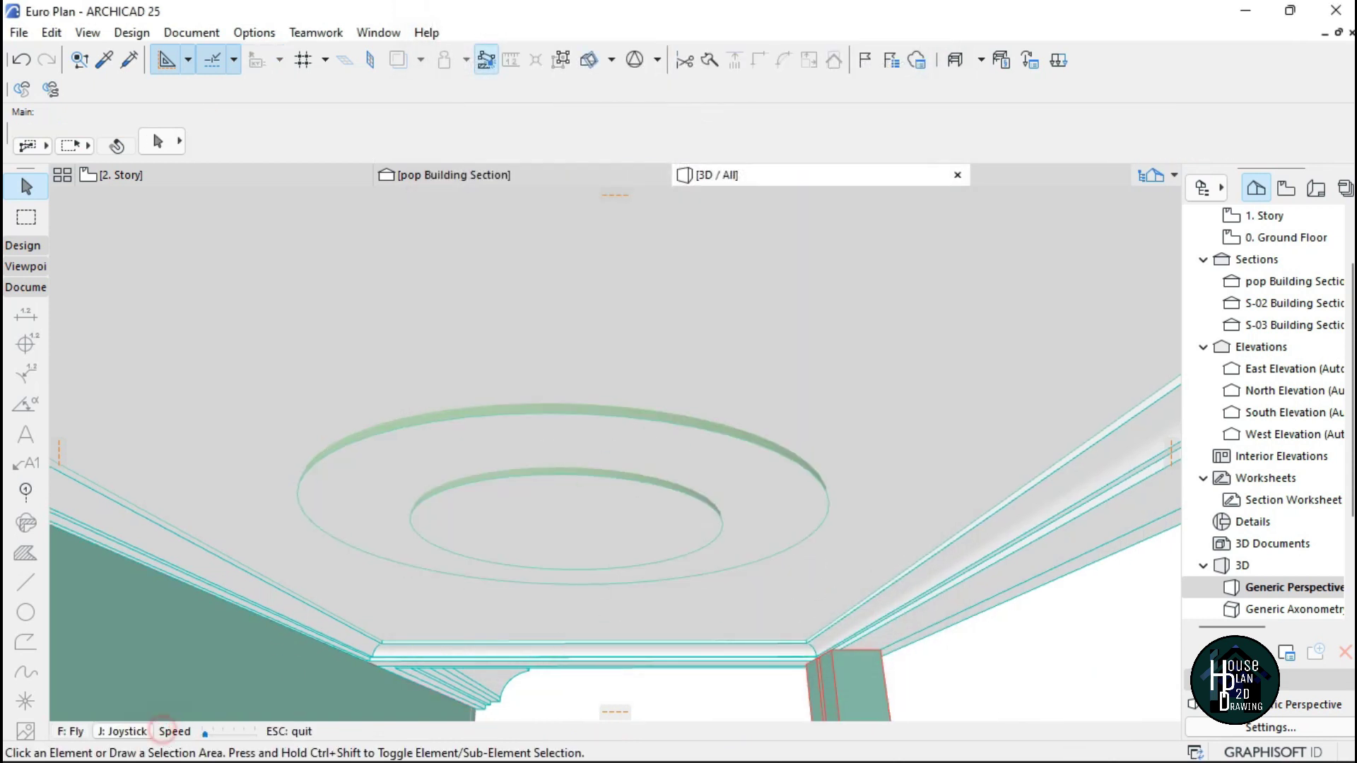
pyautogui.press('Up')
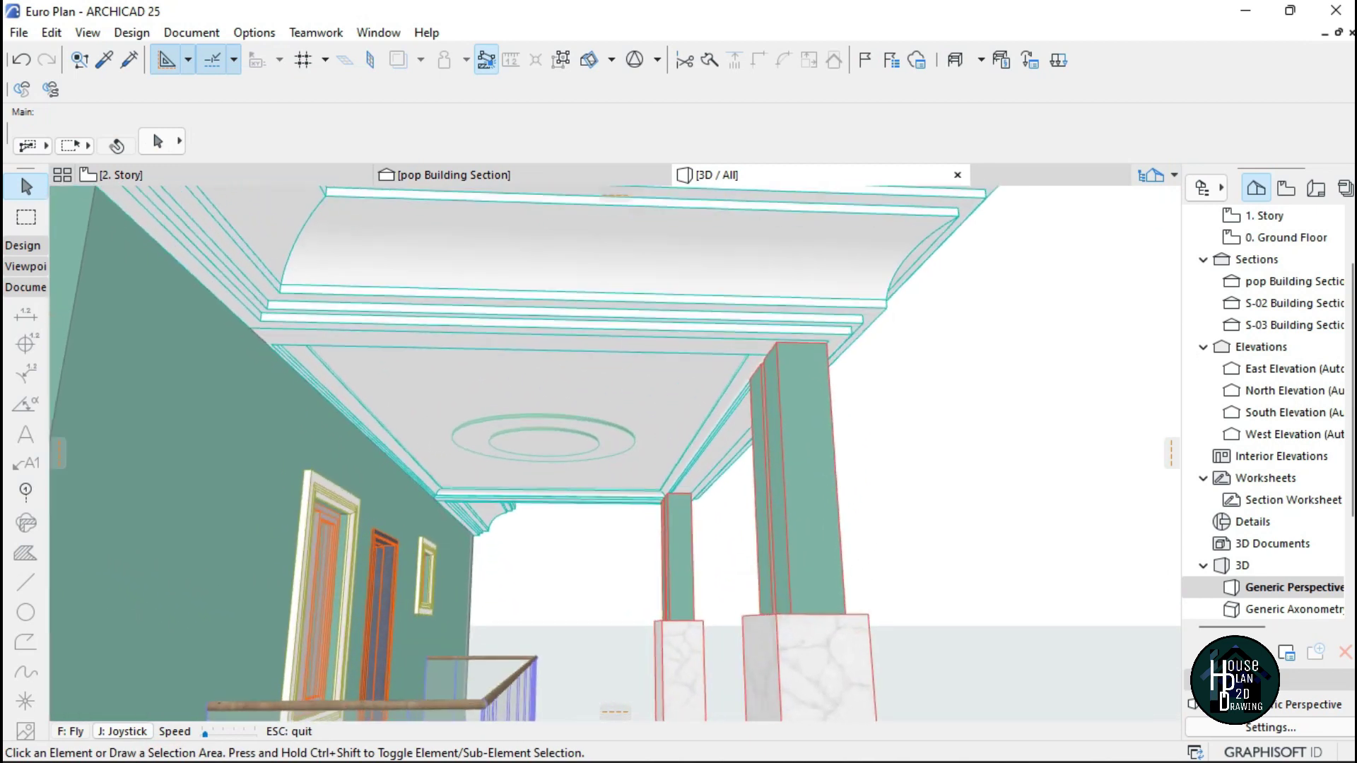
pyautogui.press('Down')
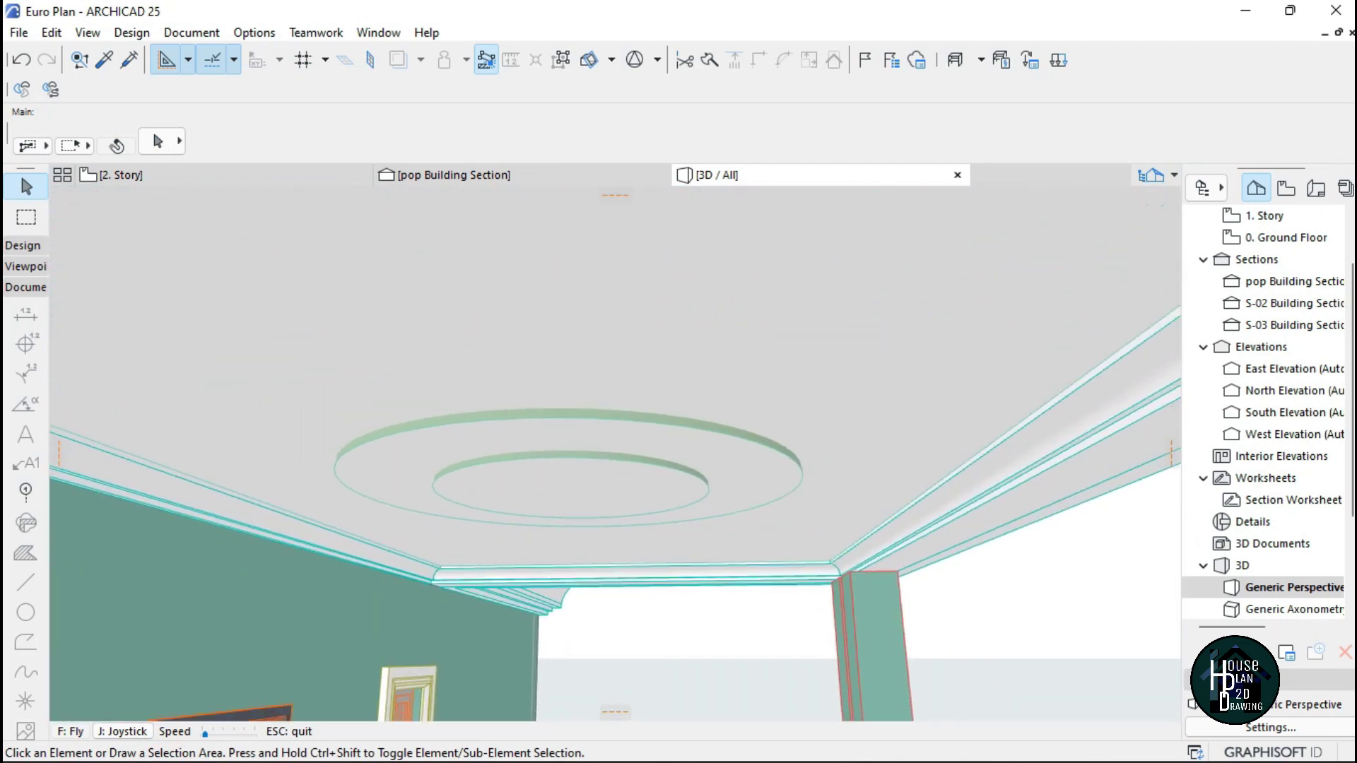
pyautogui.press('Up')
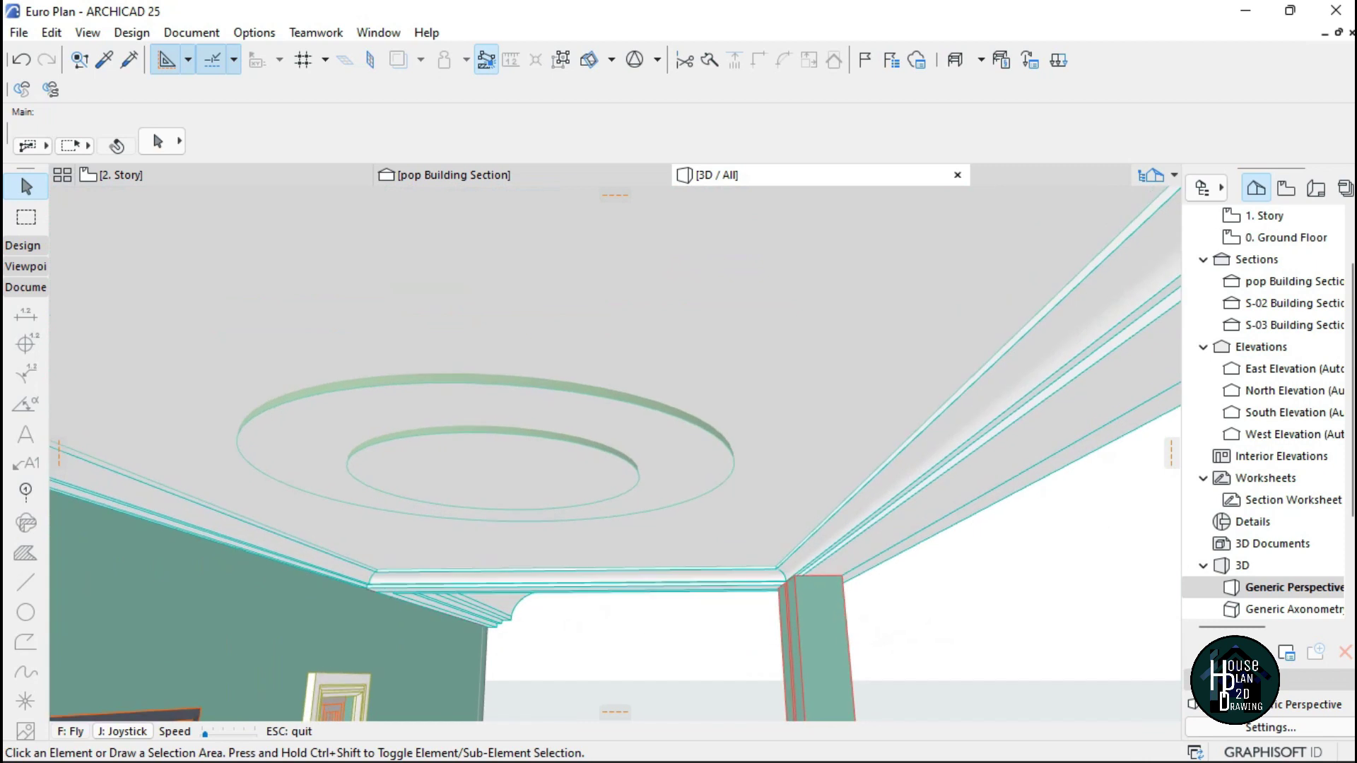
pyautogui.press('Down')
pyautogui.press('Up')
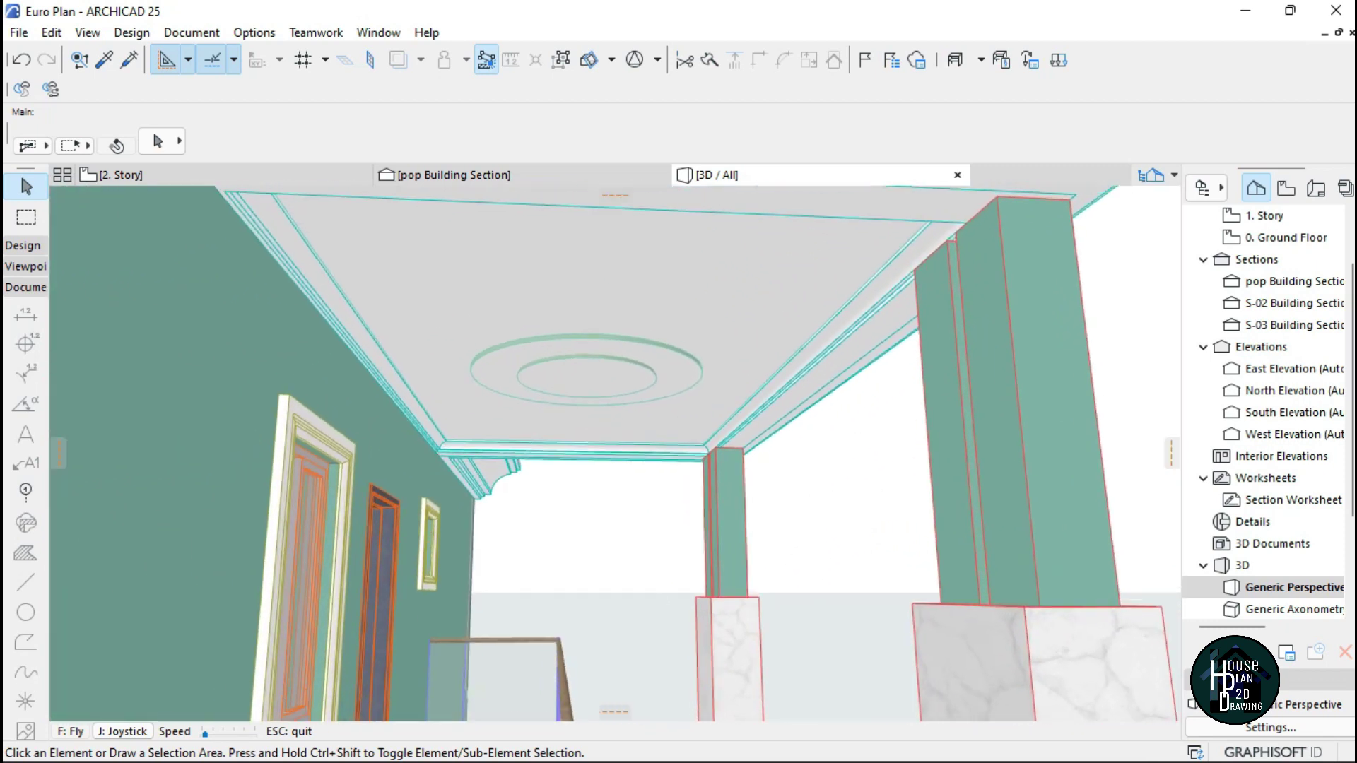
pyautogui.press('Down')
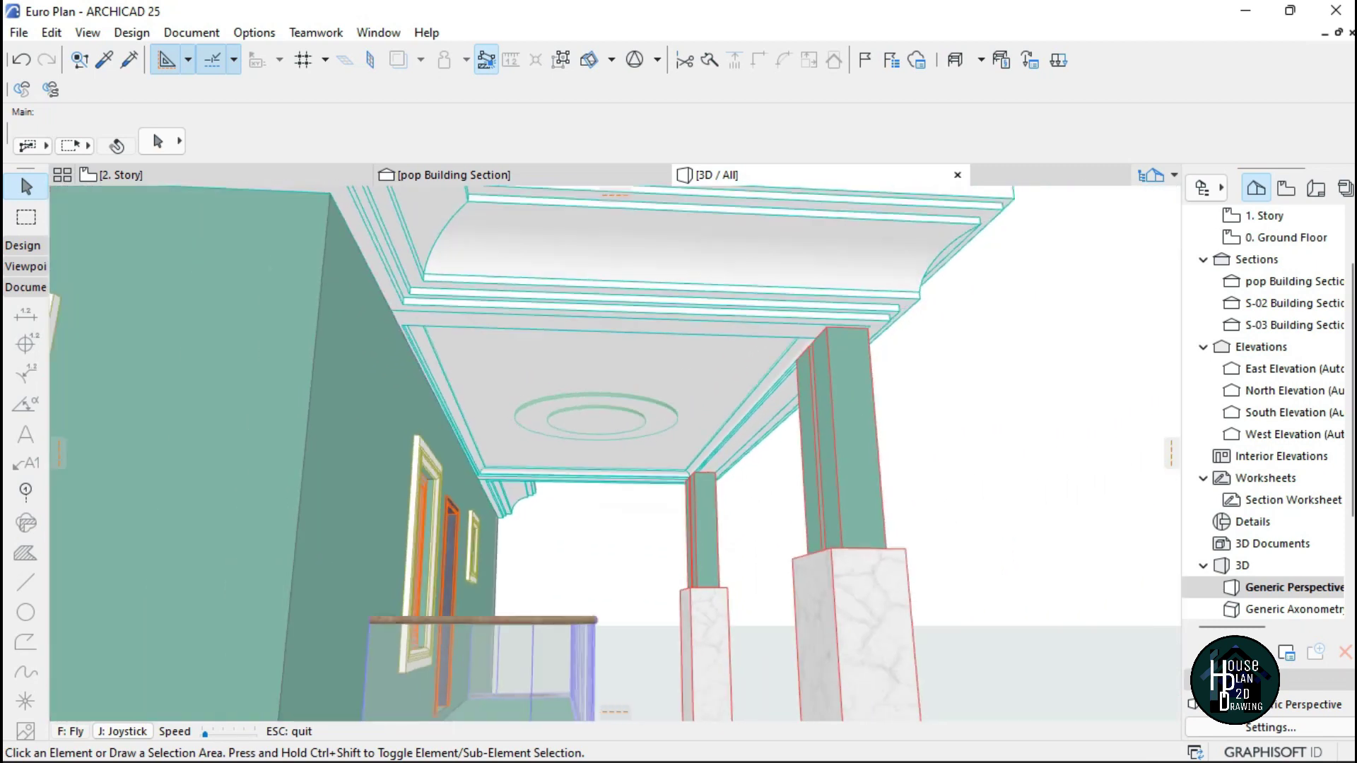
pyautogui.press('Up')
pyautogui.press('Up')
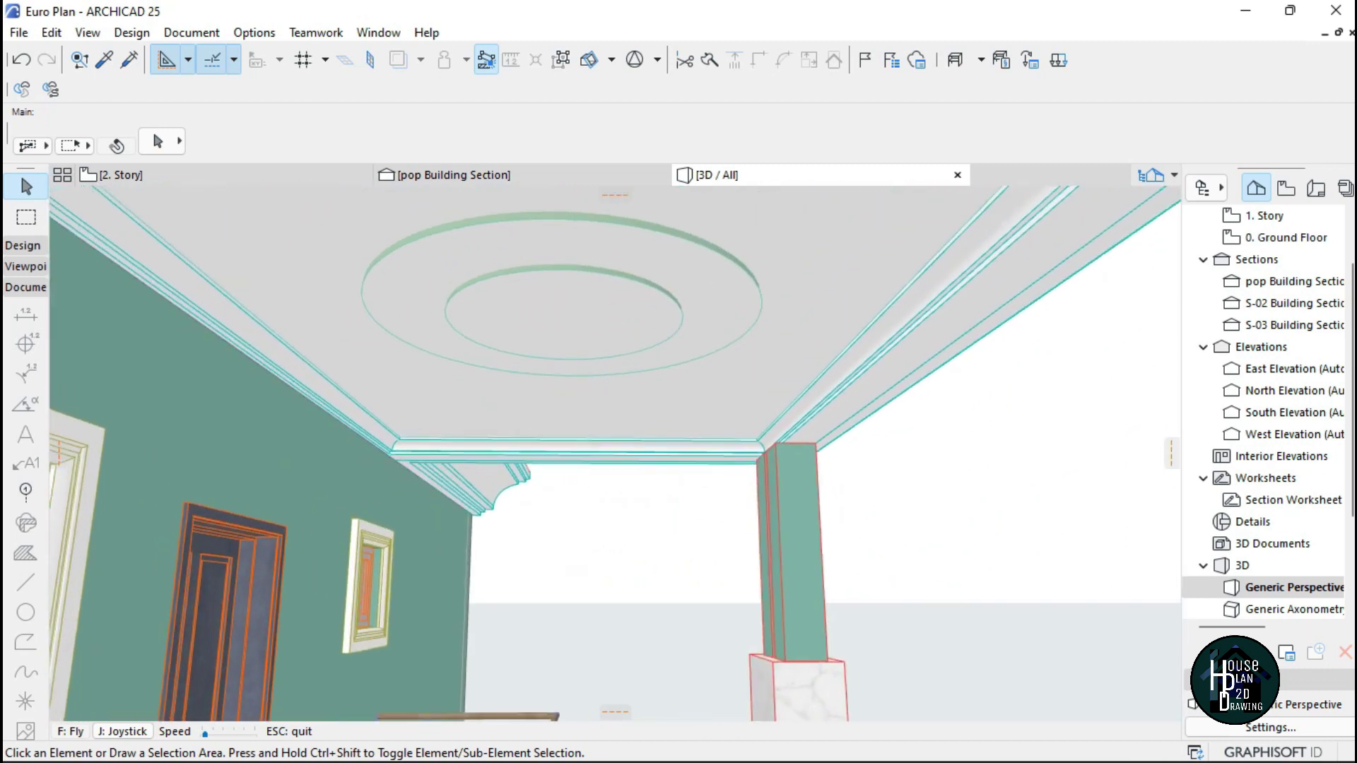
pyautogui.press('Escape')
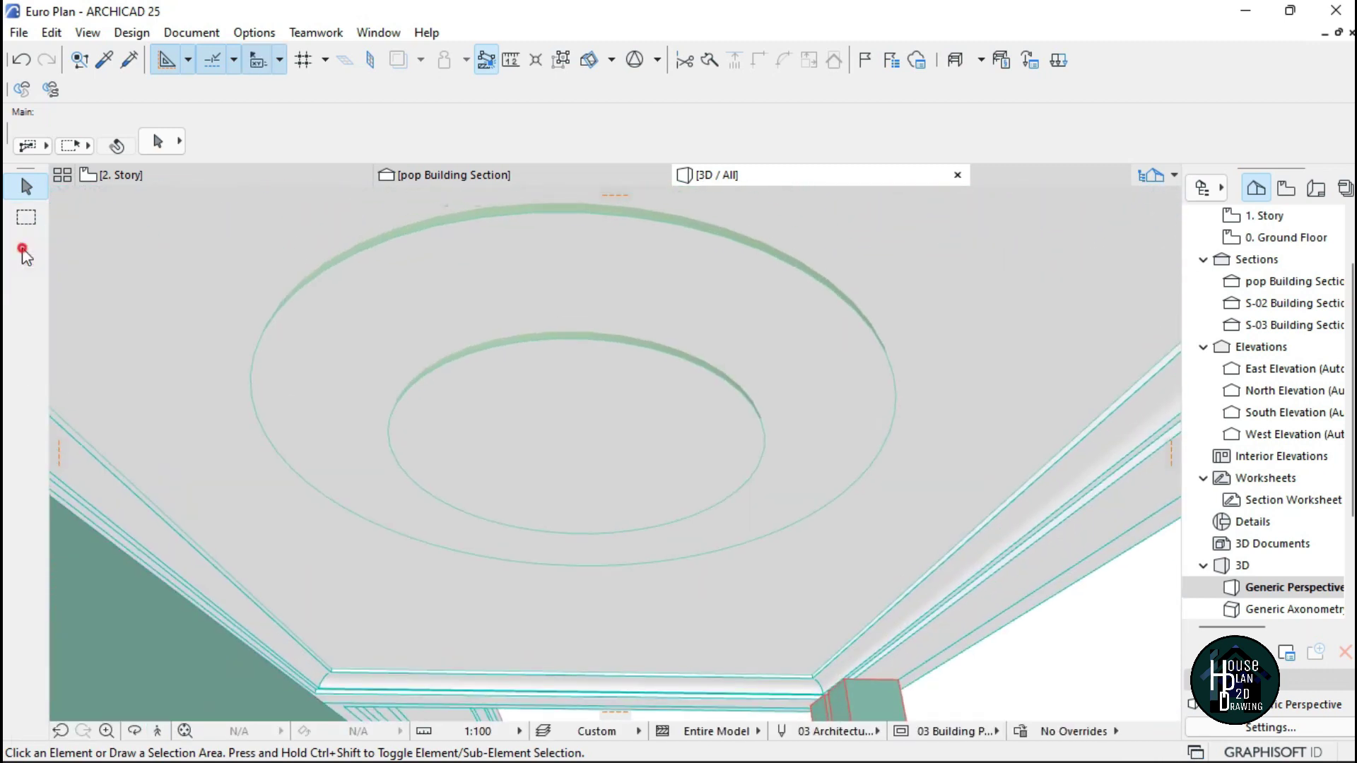
# Open the default lamp settings, pick Recessed Spot 25 from Interior Lamps 25 and show its light parameters
pyautogui.scroll(-3, 23, 551)
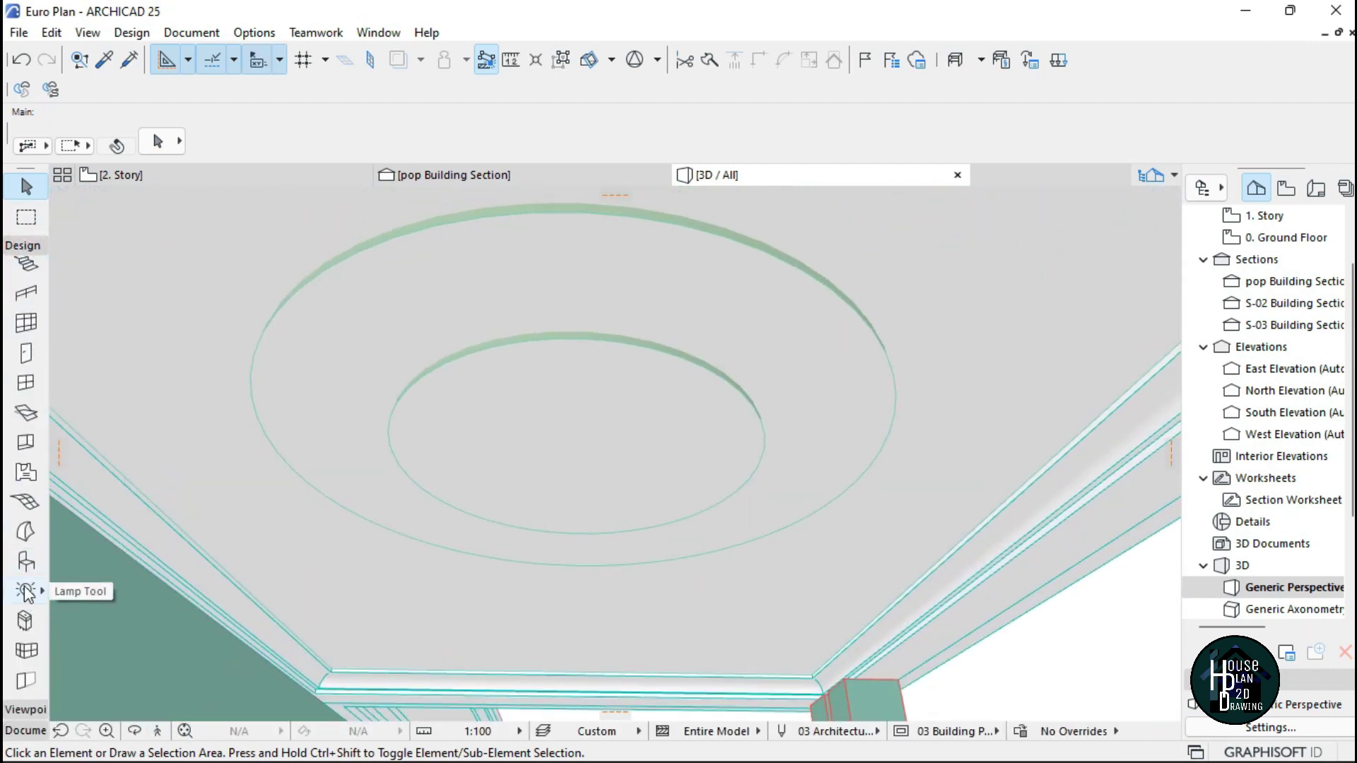
pyautogui.click(26, 592)
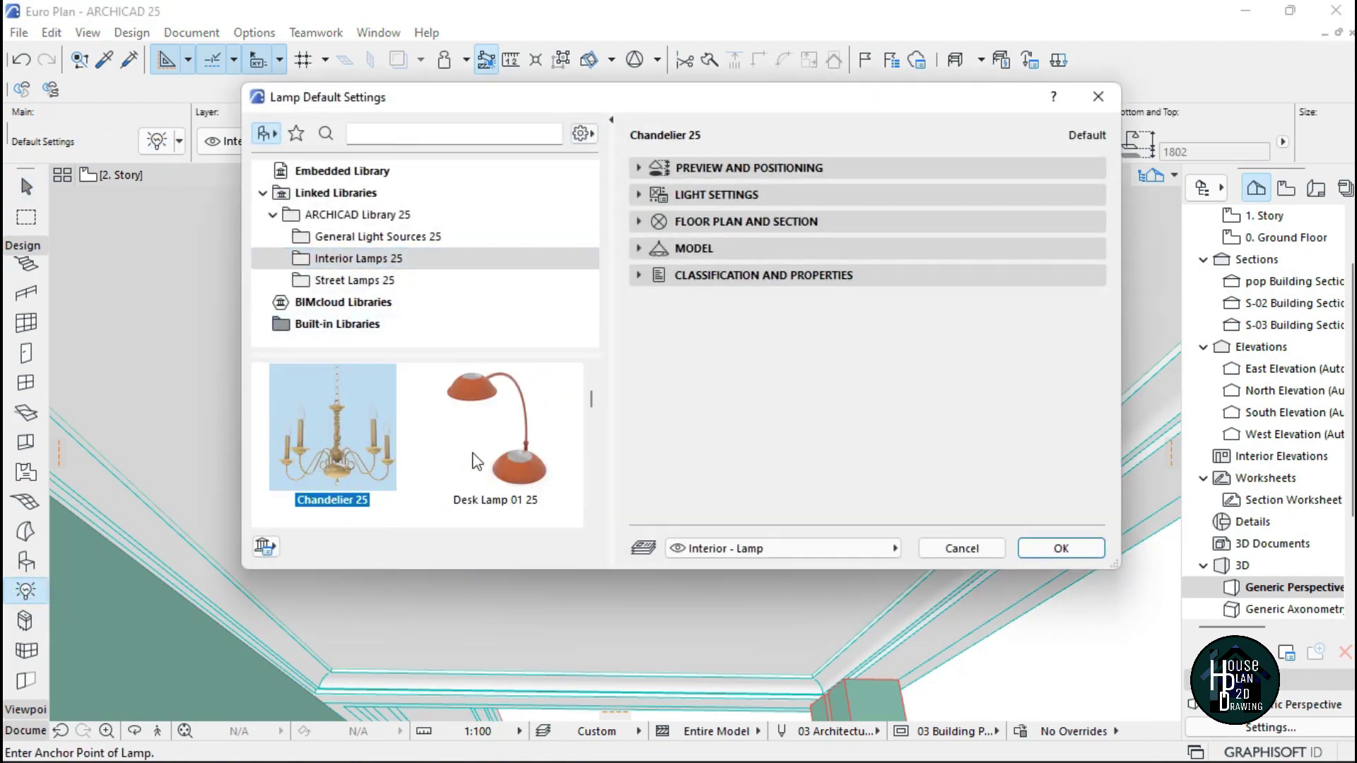
pyautogui.scroll(-2, 478, 453)
pyautogui.scroll(-1, 477, 451)
pyautogui.scroll(1, 478, 451)
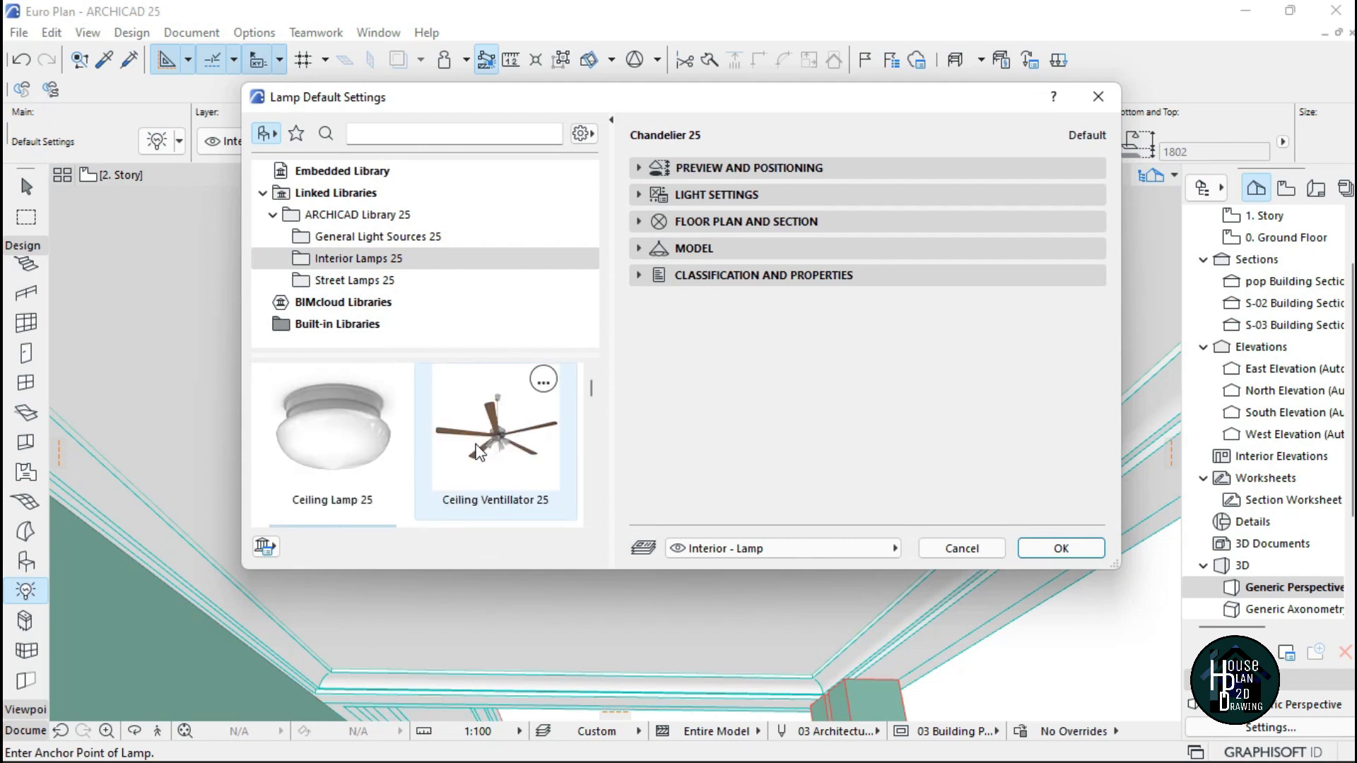
pyautogui.scroll(-4, 478, 453)
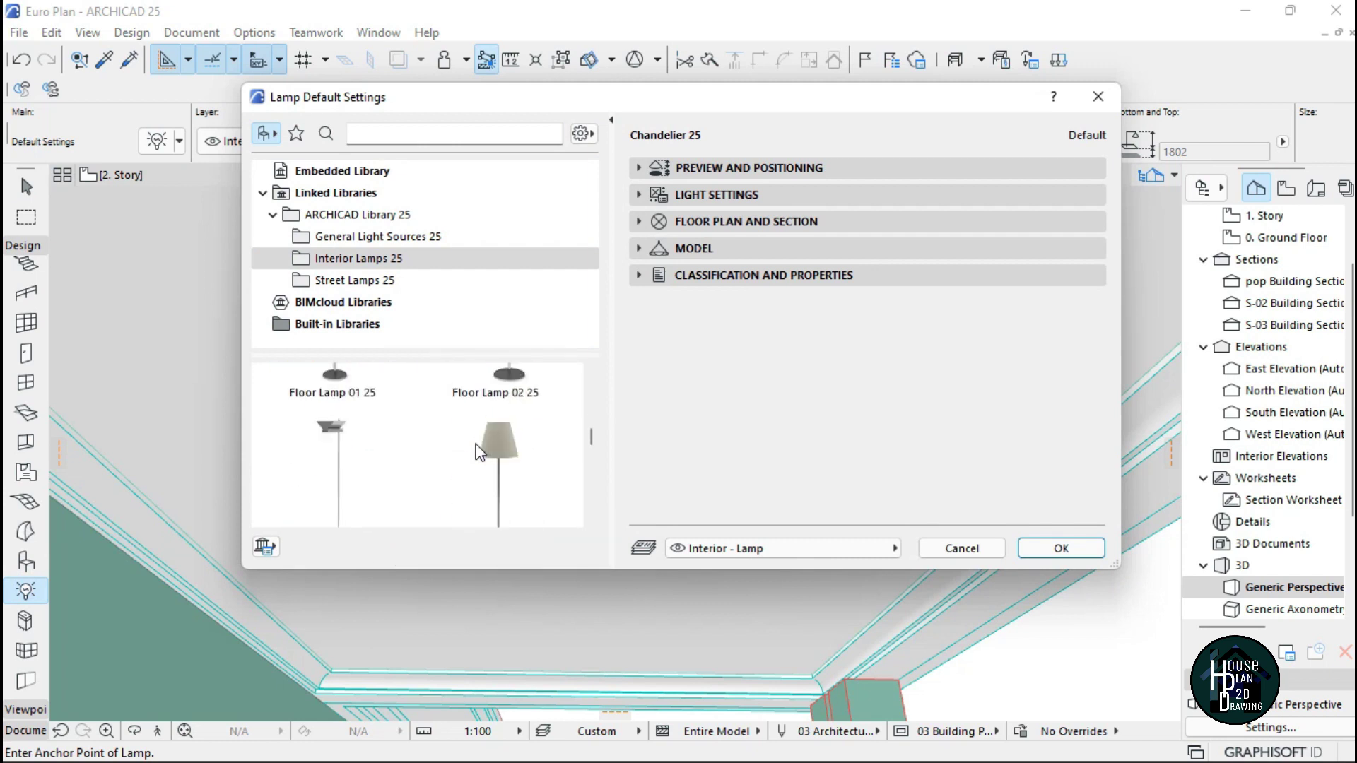
pyautogui.scroll(-2, 478, 453)
pyautogui.scroll(-4, 477, 451)
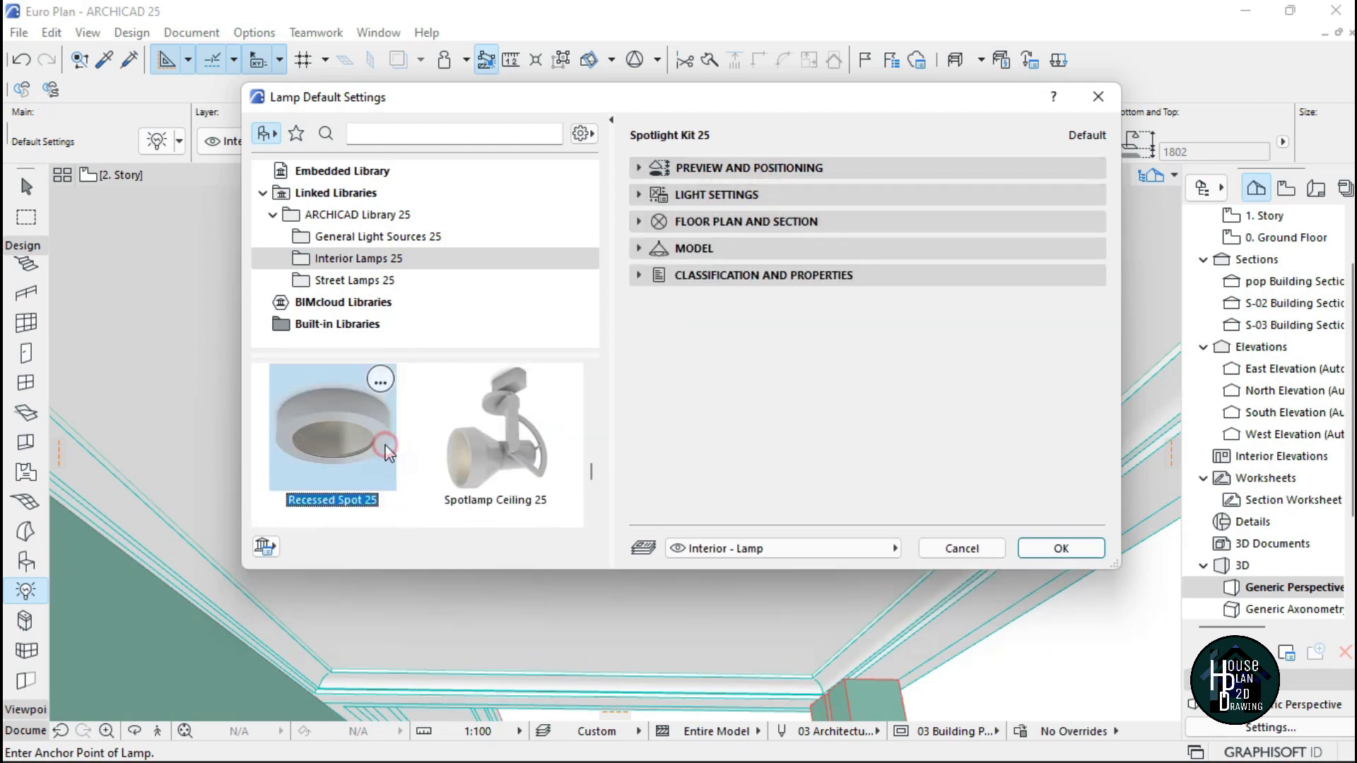
pyautogui.click(760, 166)
pyautogui.click(761, 167)
pyautogui.click(778, 194)
pyautogui.click(1099, 222)
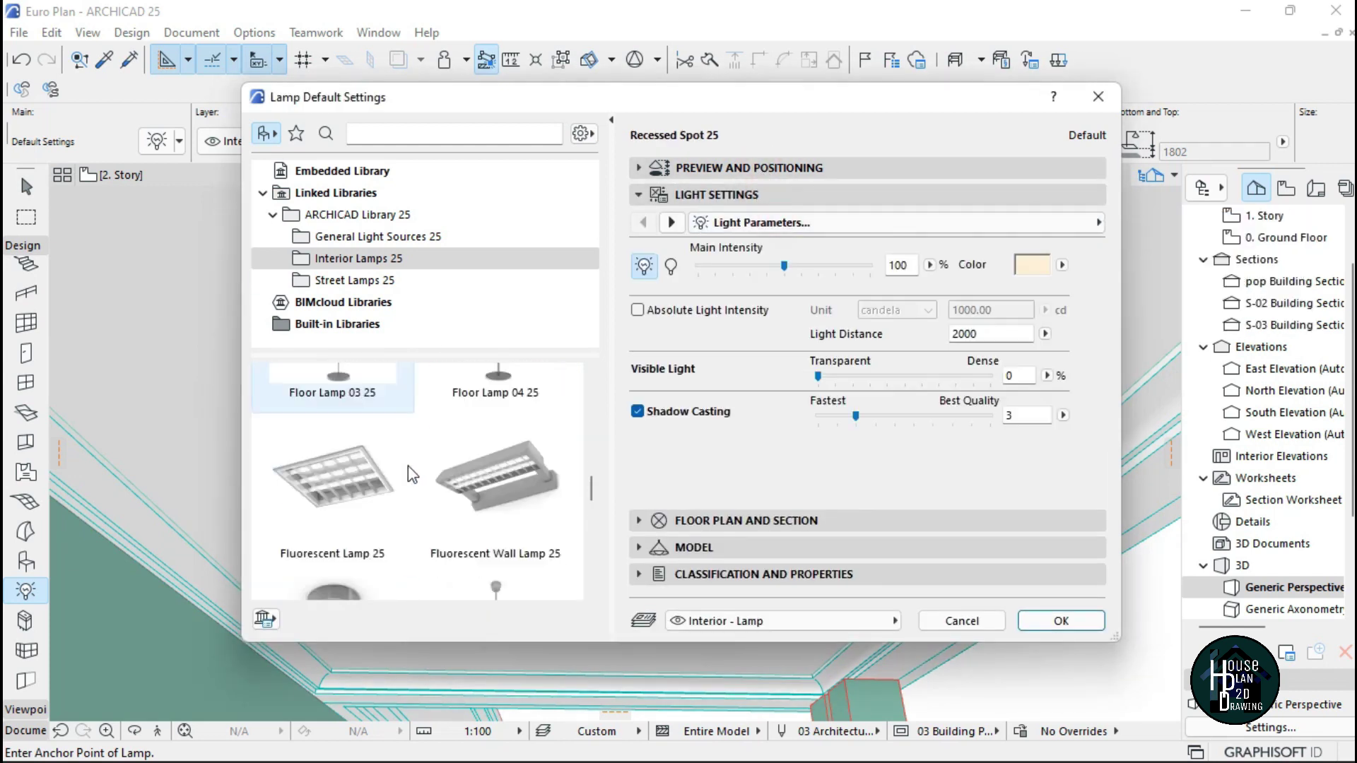
# Choose Ceiling Lamp 25 in style Type 11 and place it at the centre of the smaller circular slab's underside
pyautogui.scroll(2, 424, 470)
pyautogui.scroll(3, 442, 485)
pyautogui.click(332, 424)
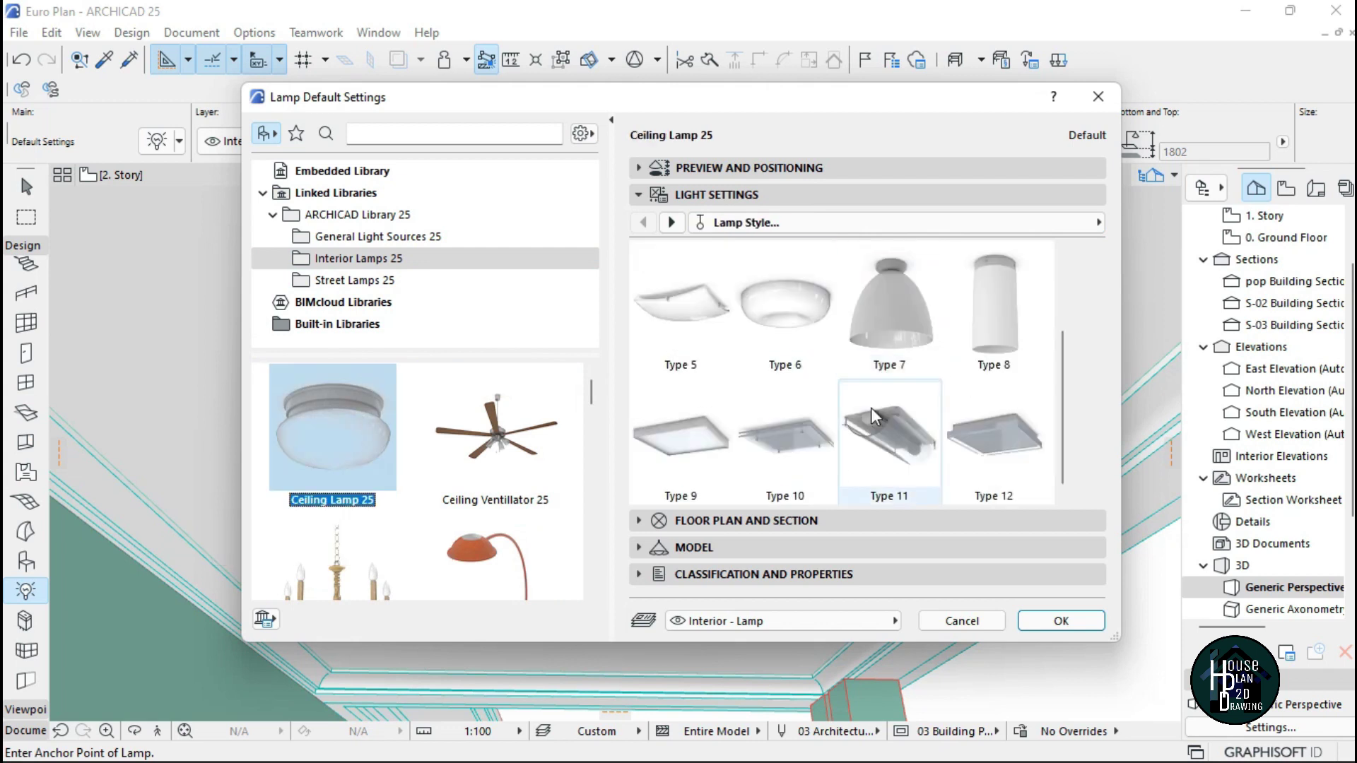
pyautogui.click(887, 435)
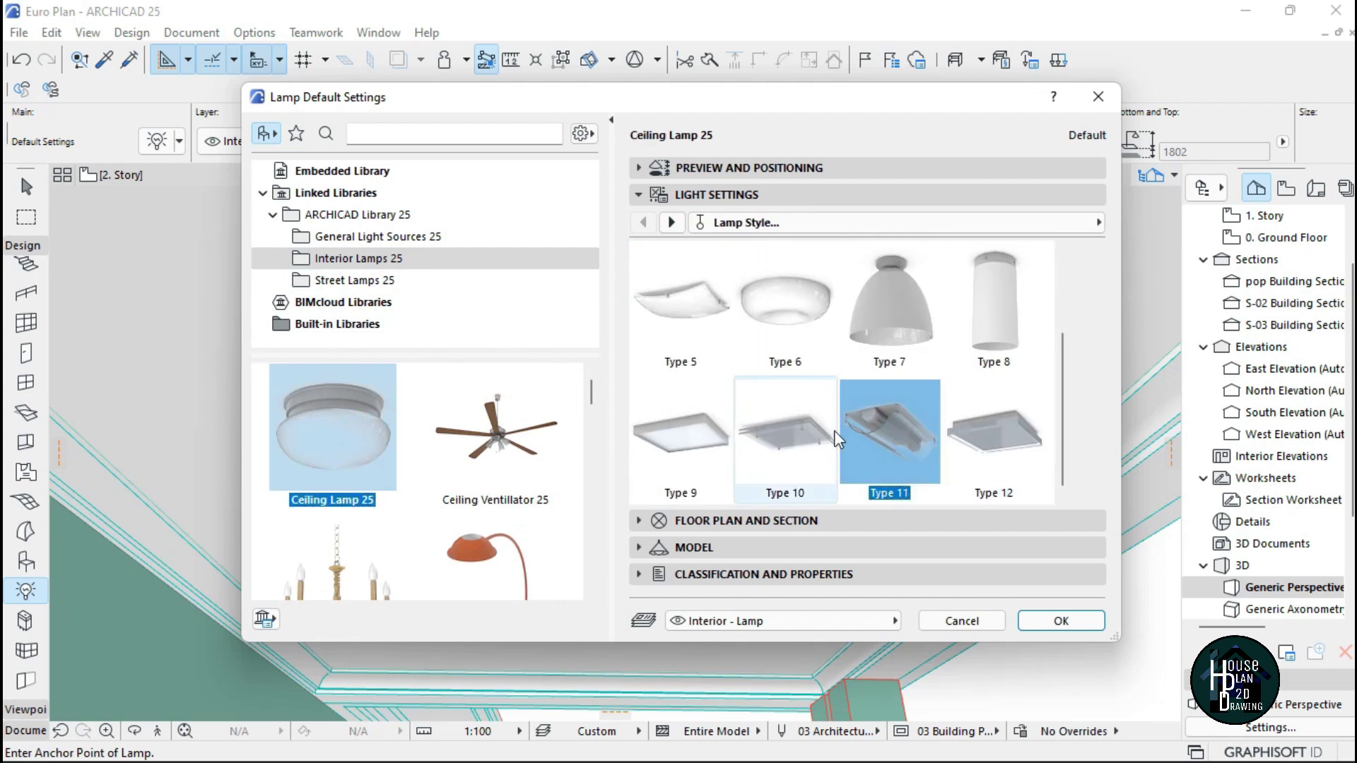
pyautogui.click(1060, 620)
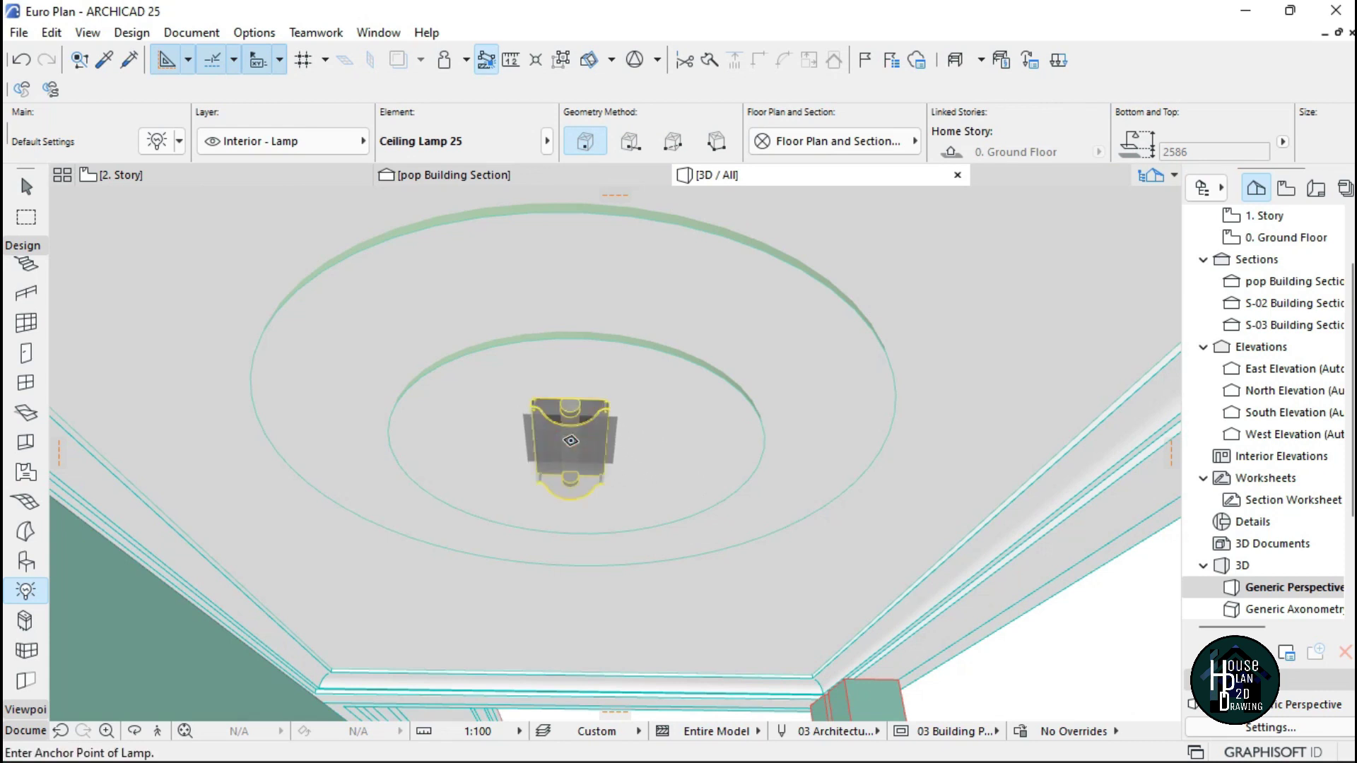
pyautogui.press('Escape')
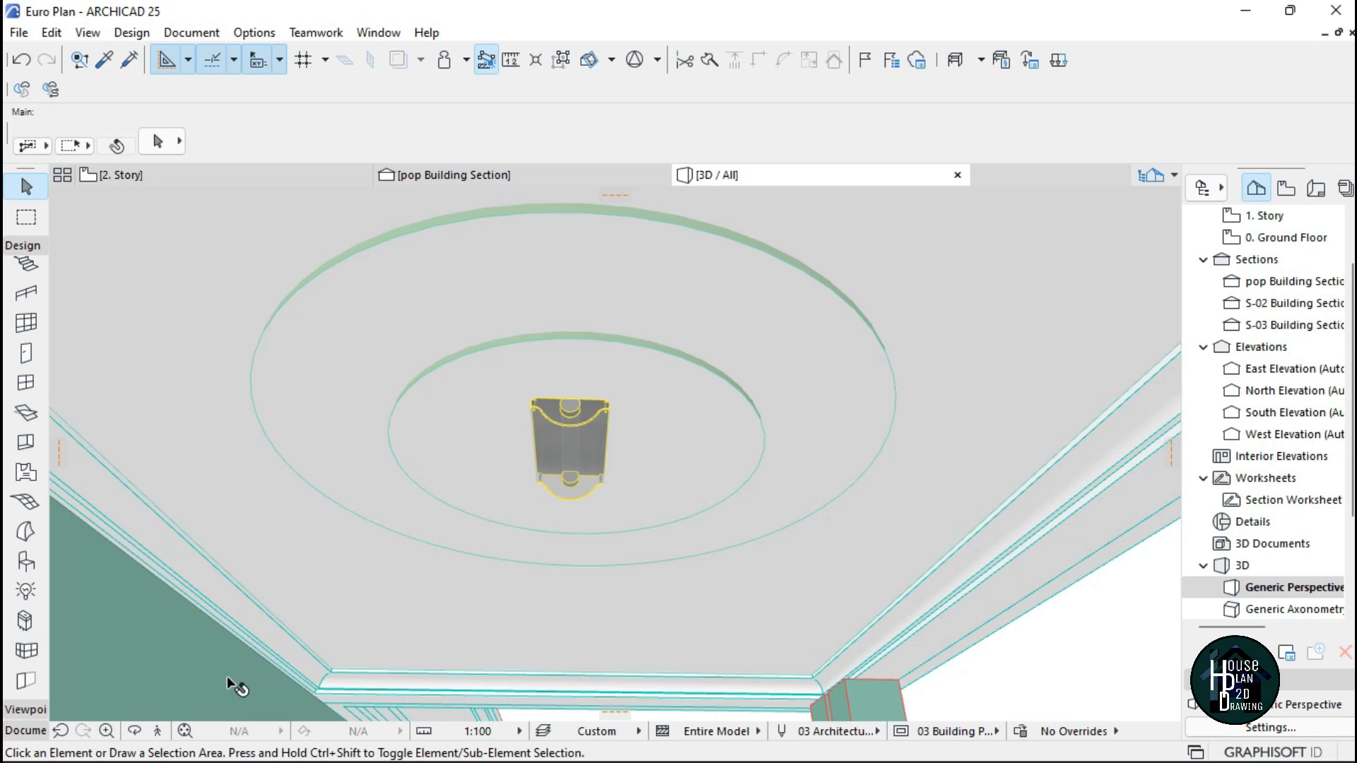
# Open the PhotoRendering settings and frame the porch ceiling, its columns and the balcony in the 3D view for rendering
pyautogui.click(156, 732)
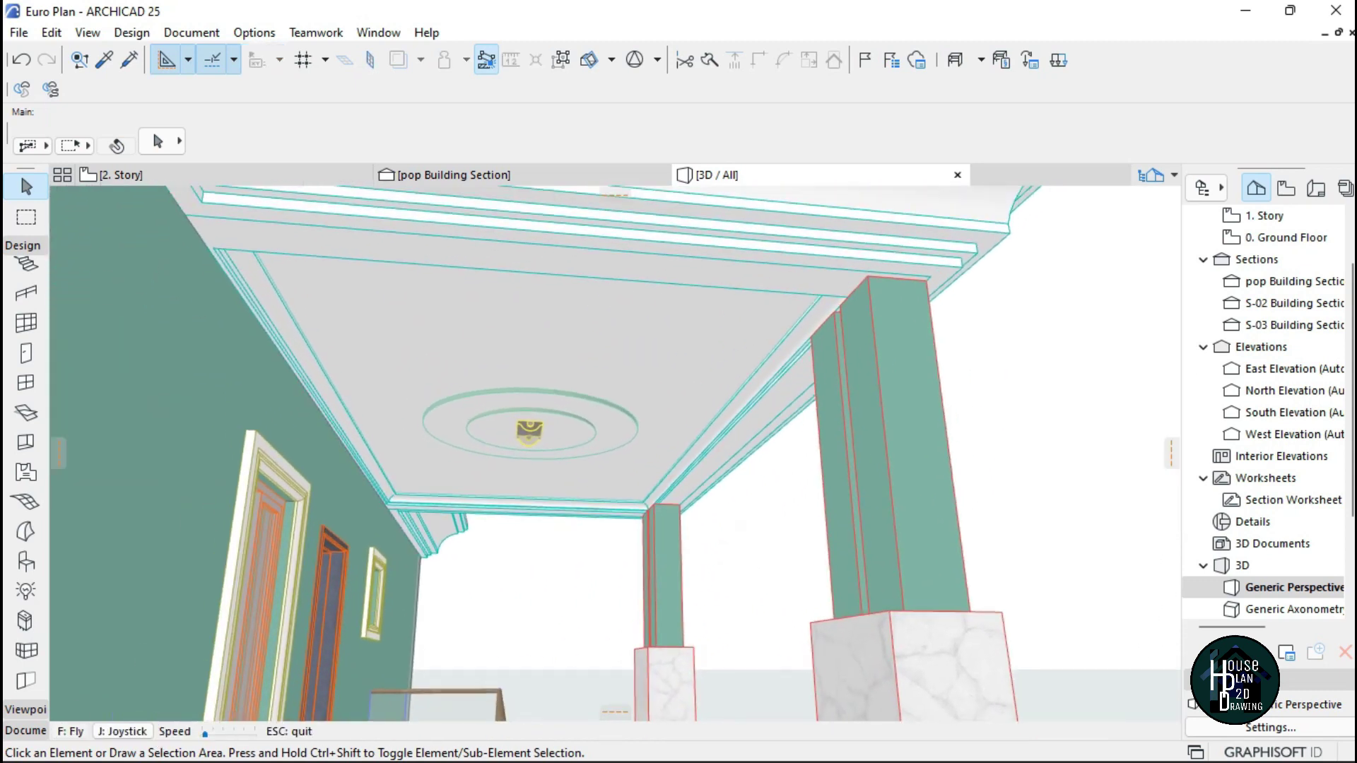
pyautogui.press('Right')
pyautogui.press('Down')
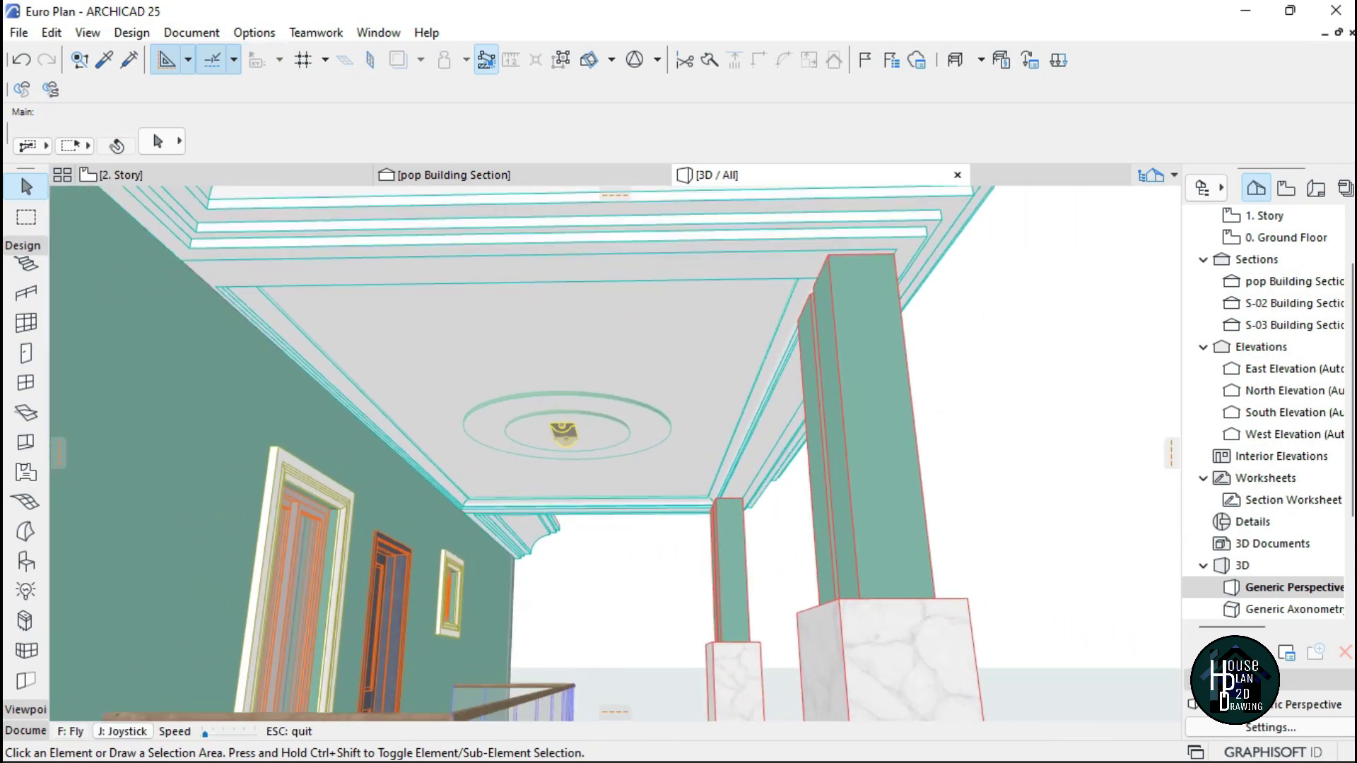
pyautogui.press('Escape')
pyautogui.click(191, 32)
pyautogui.moveTo(363, 397)
pyautogui.click(495, 467)
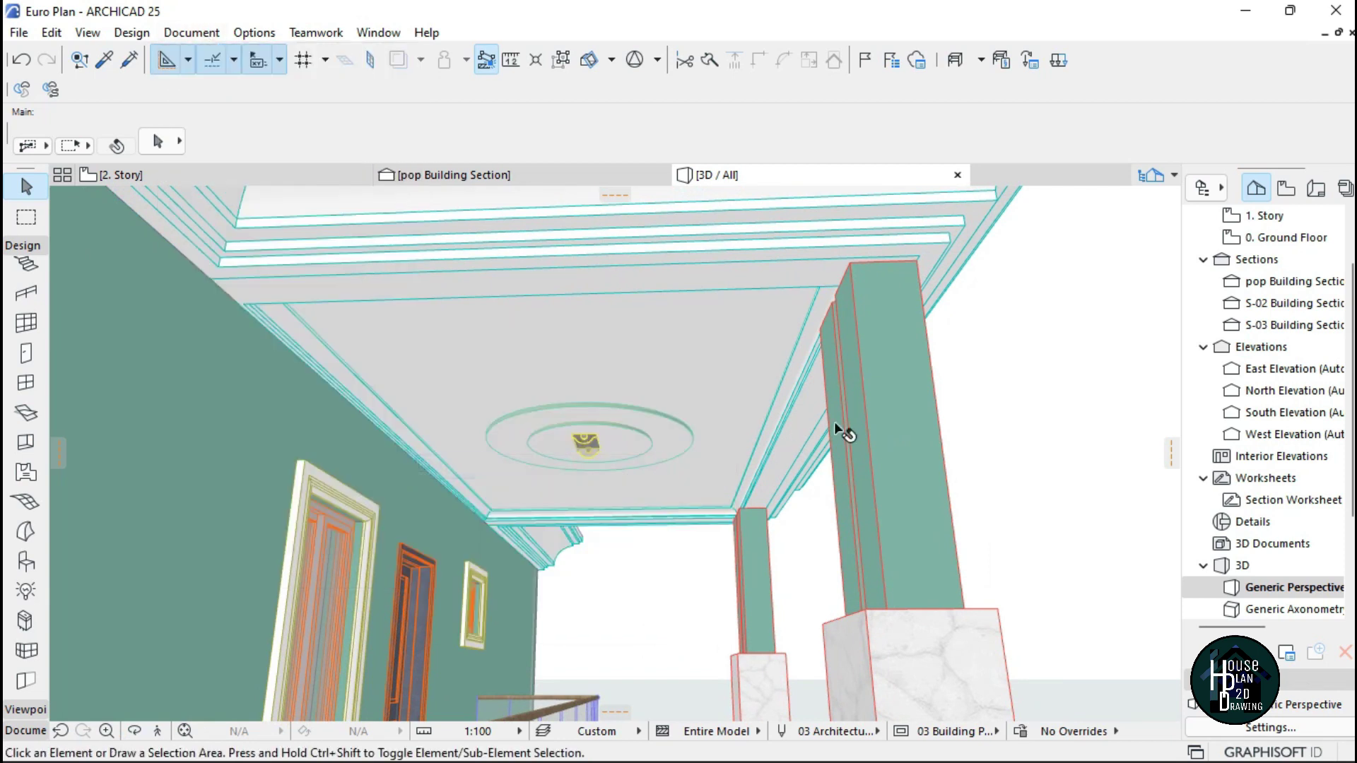
pyautogui.click(156, 731)
pyautogui.press('Down')
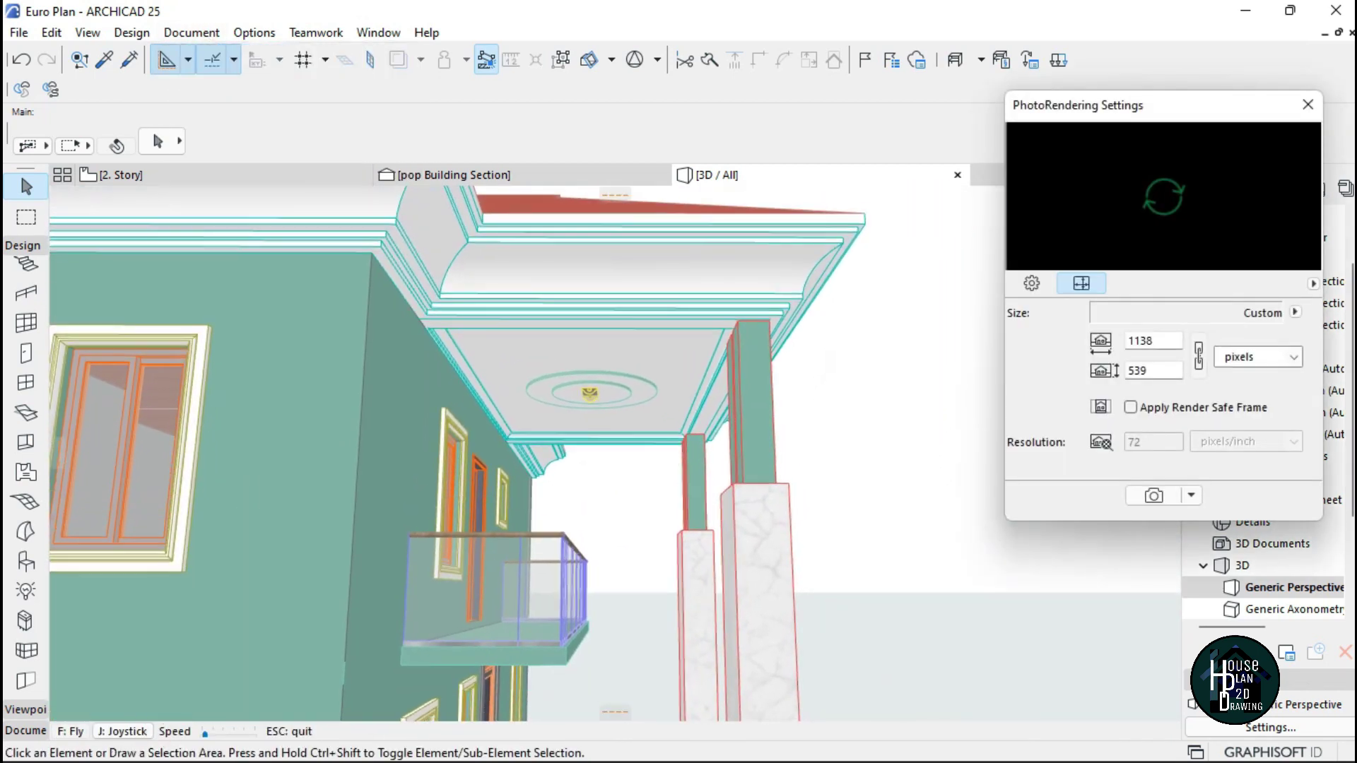
pyautogui.press('Escape')
# Review the render, environment and background settings of the Cineware by MAXON engine, and render the framed porch view
pyautogui.click(1273, 407)
pyautogui.click(1031, 282)
pyautogui.click(1115, 402)
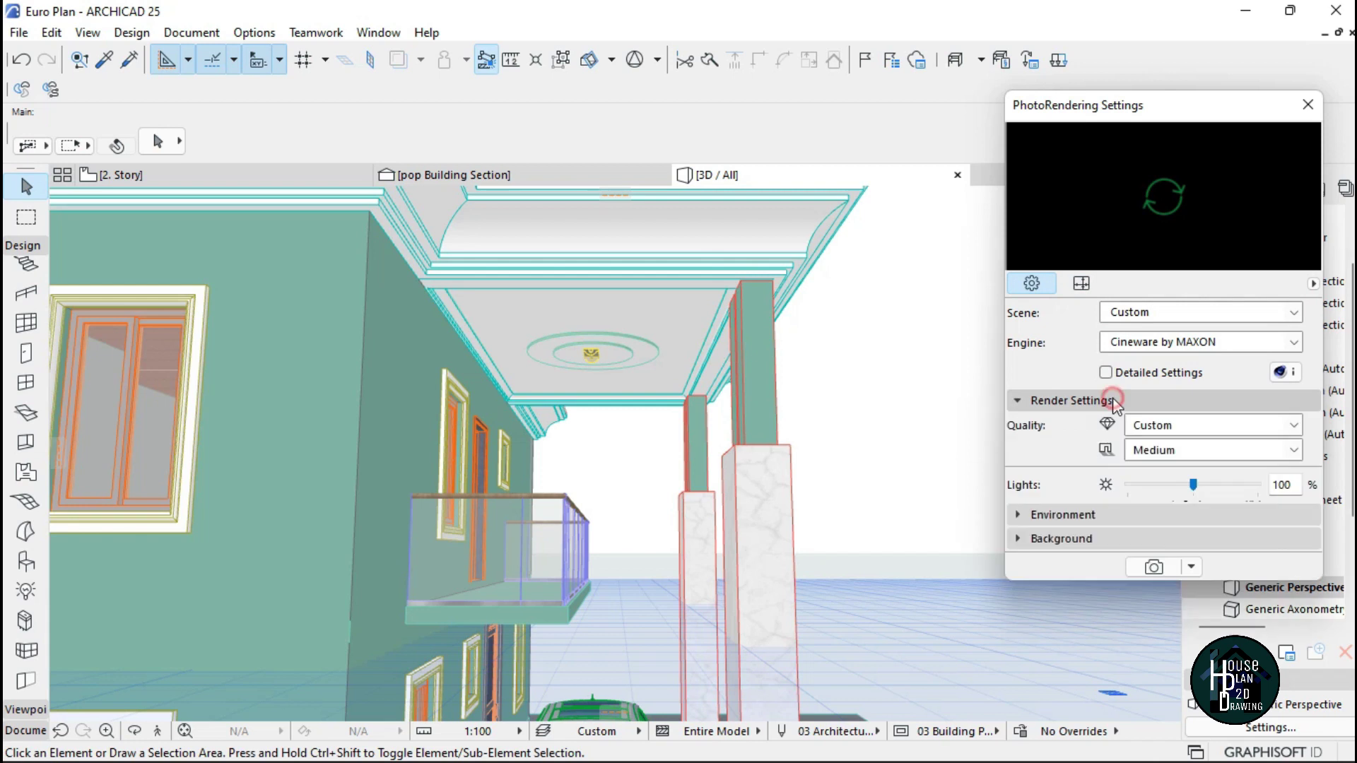
pyautogui.click(1115, 401)
pyautogui.click(1120, 424)
pyautogui.click(1120, 424)
pyautogui.click(1116, 447)
pyautogui.click(1115, 447)
pyautogui.click(1148, 477)
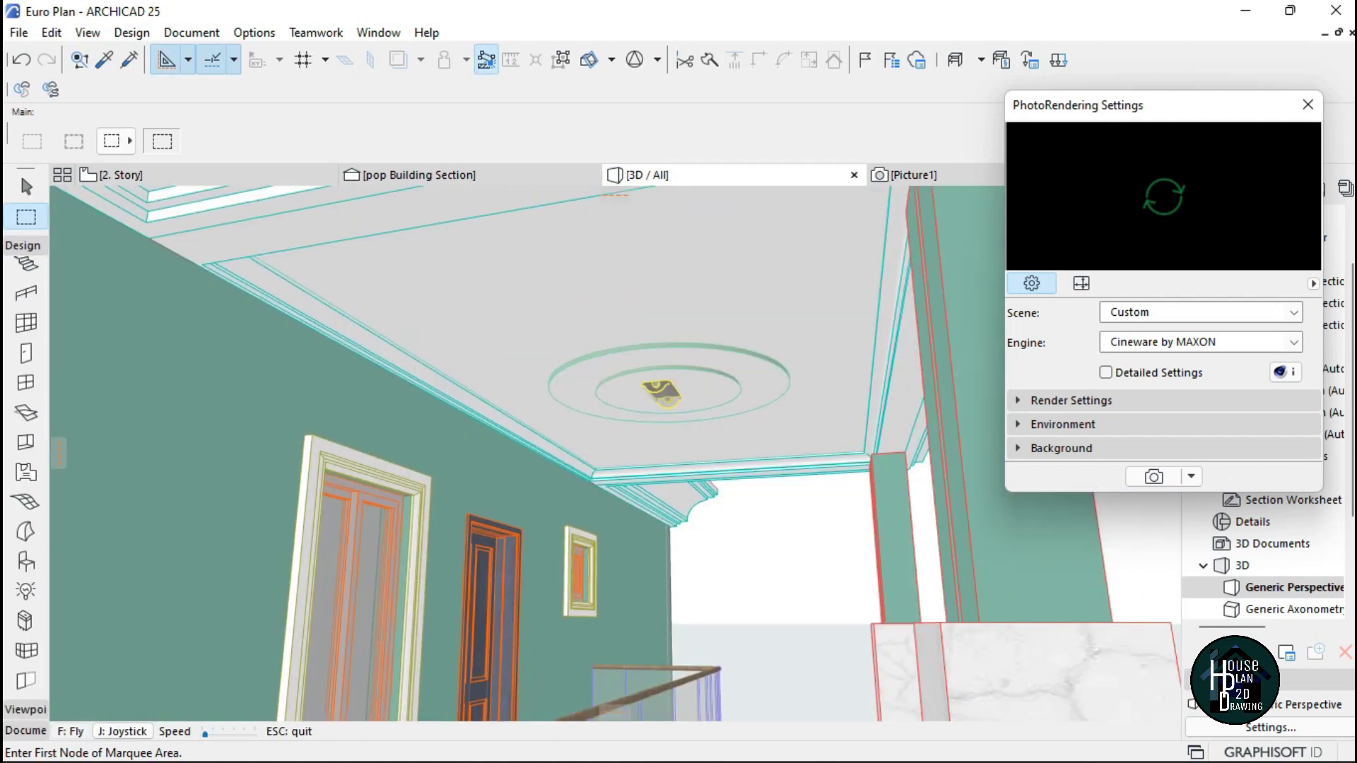
# Walk around the house in 3D to examine the porch ceiling, central lamp and cornices from near and far
pyautogui.press('Down')
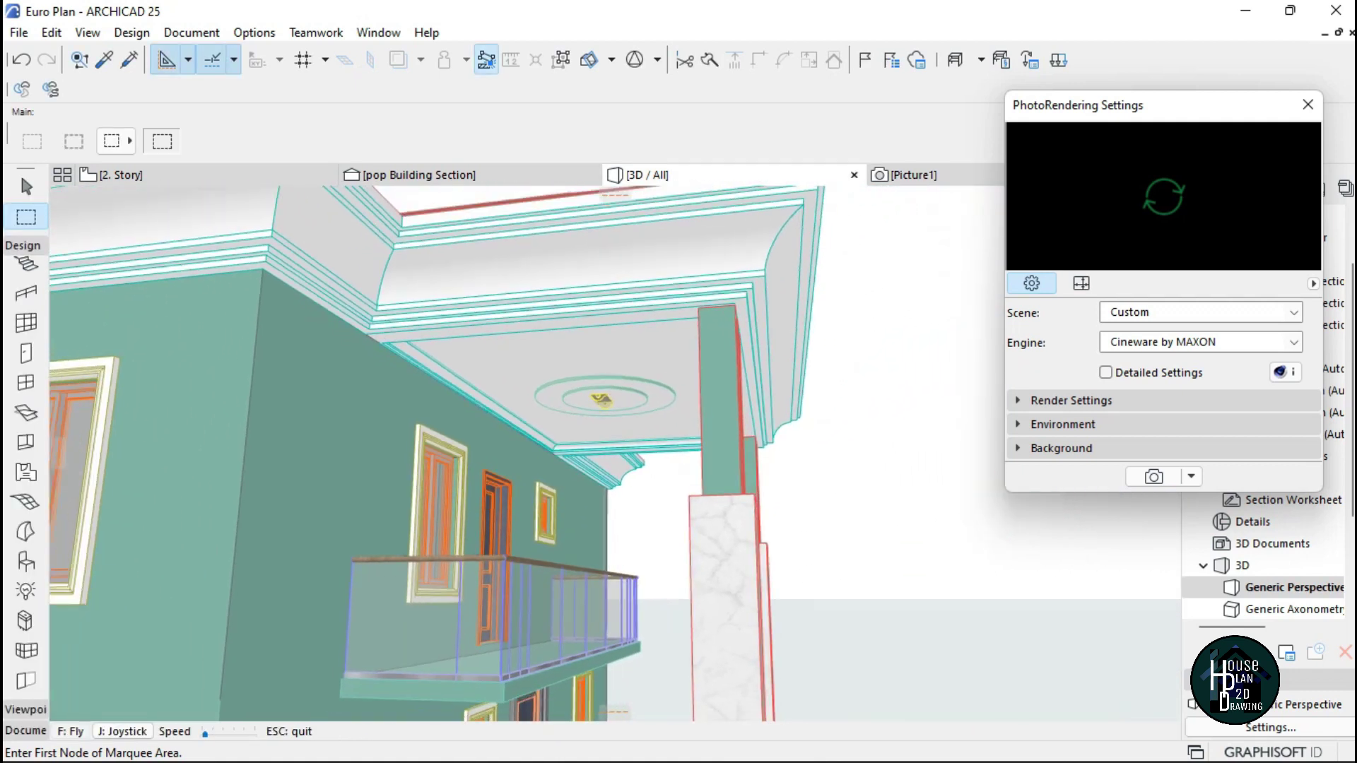
pyautogui.press('Up')
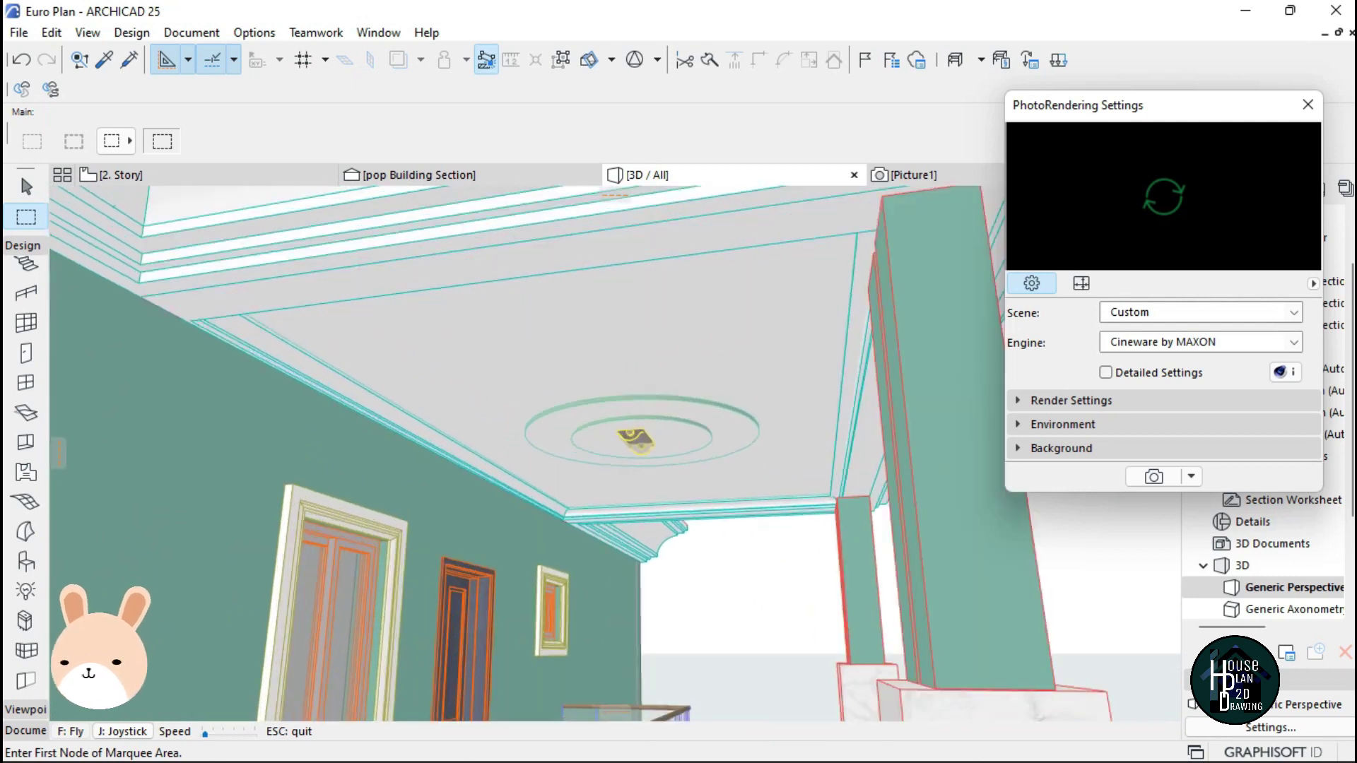
pyautogui.press('Left')
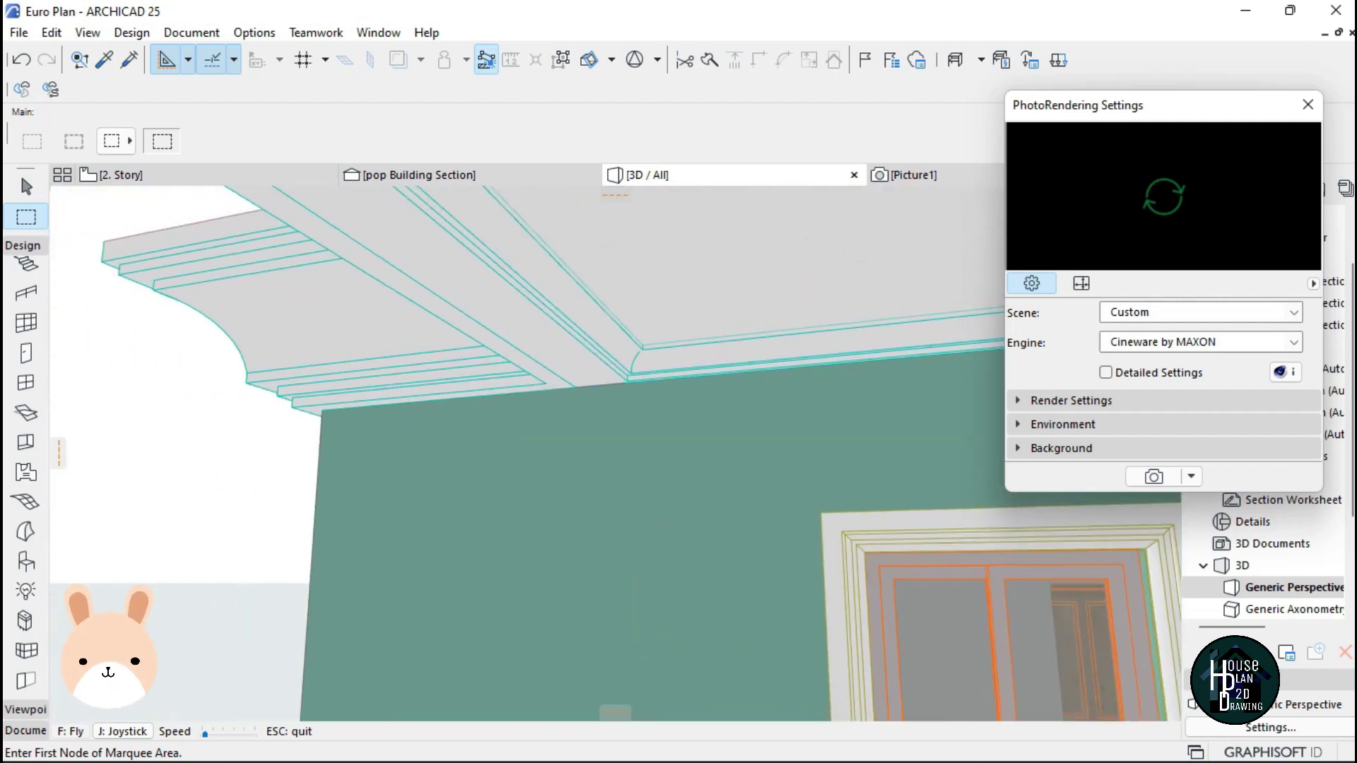
pyautogui.press('Down')
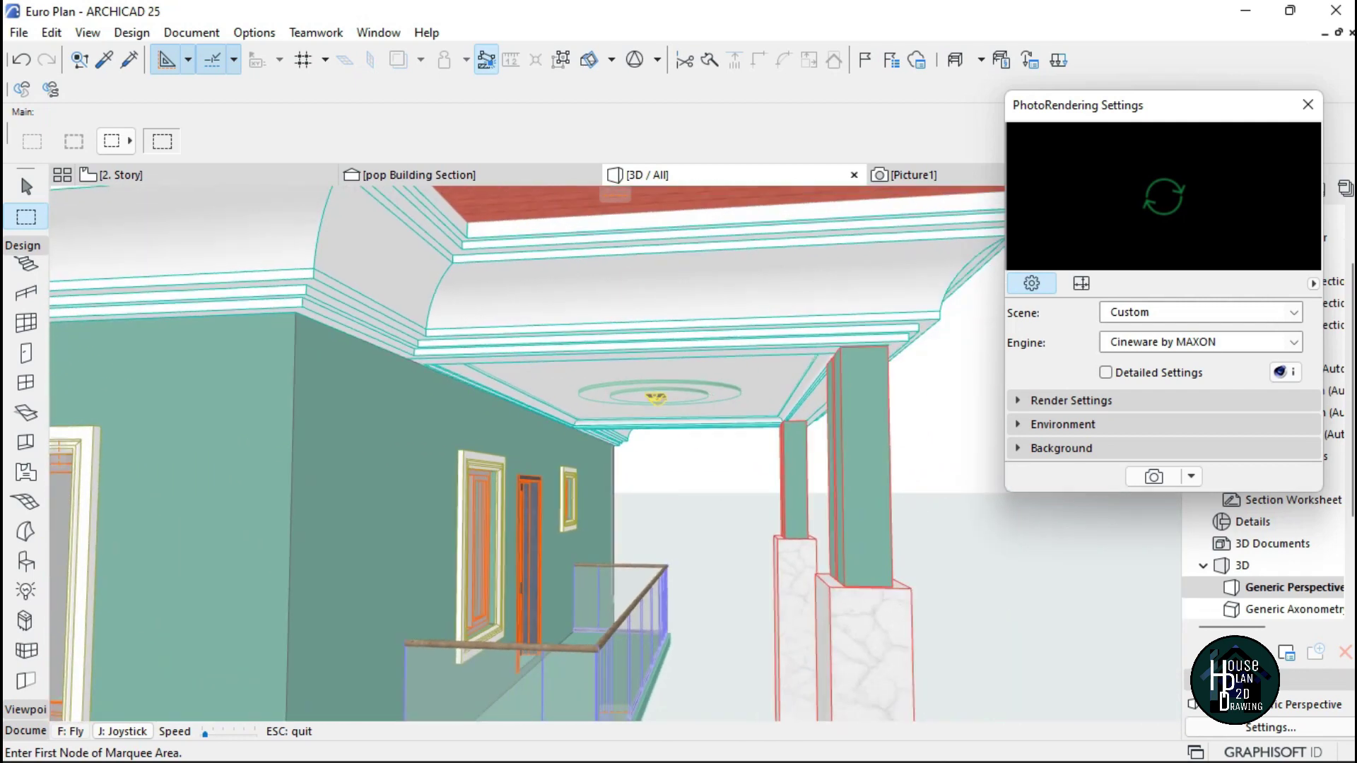
pyautogui.press('Down')
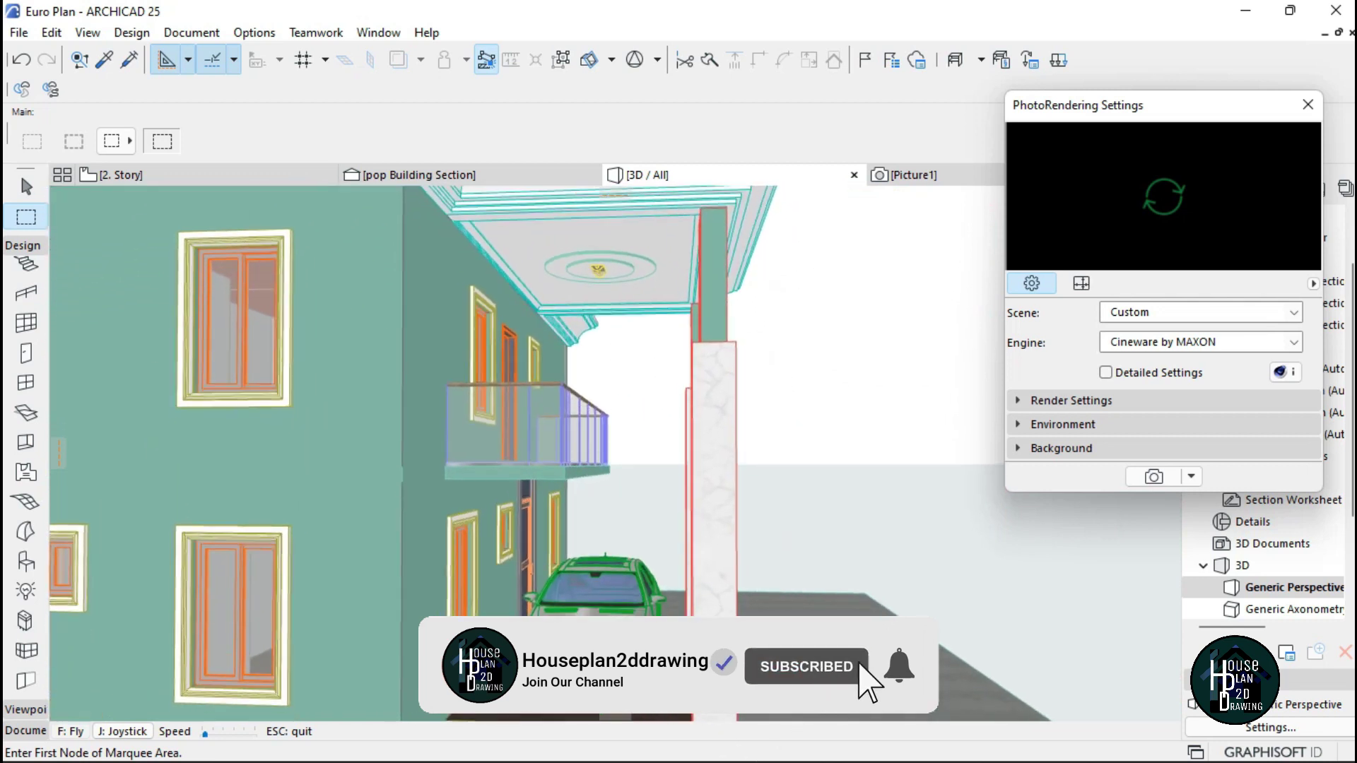
pyautogui.press('Up')
pyautogui.press('Down')
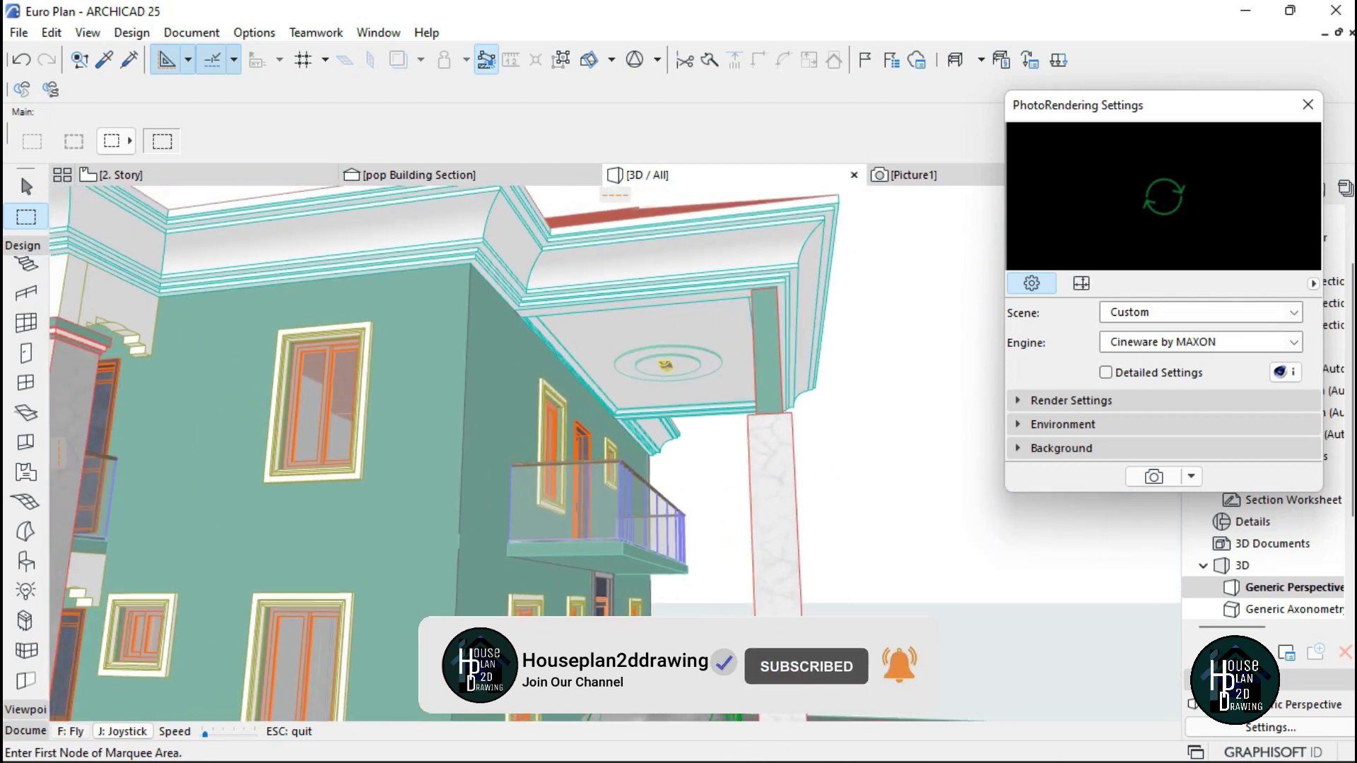